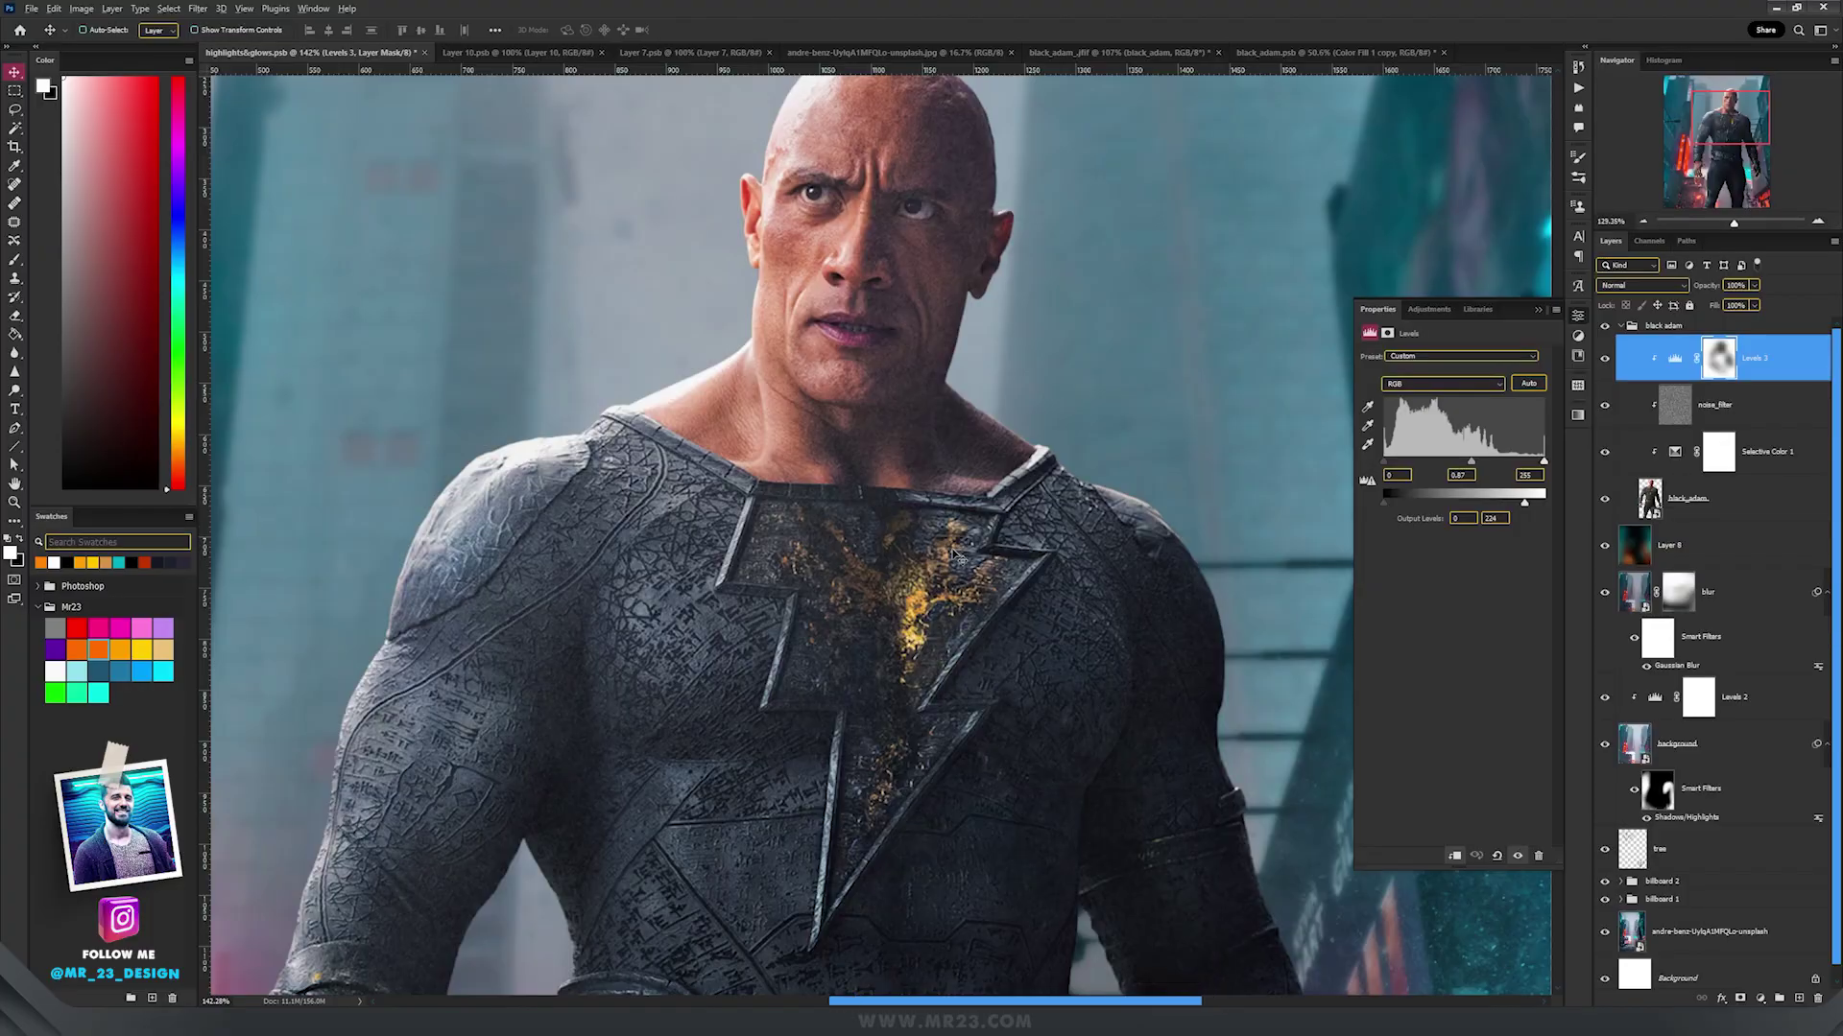
Add a solid color fill layer in ffa800 above the Levels 3 adjustment.
scroll(958, 556, "down", 5)
scroll(958, 555, "up", 7)
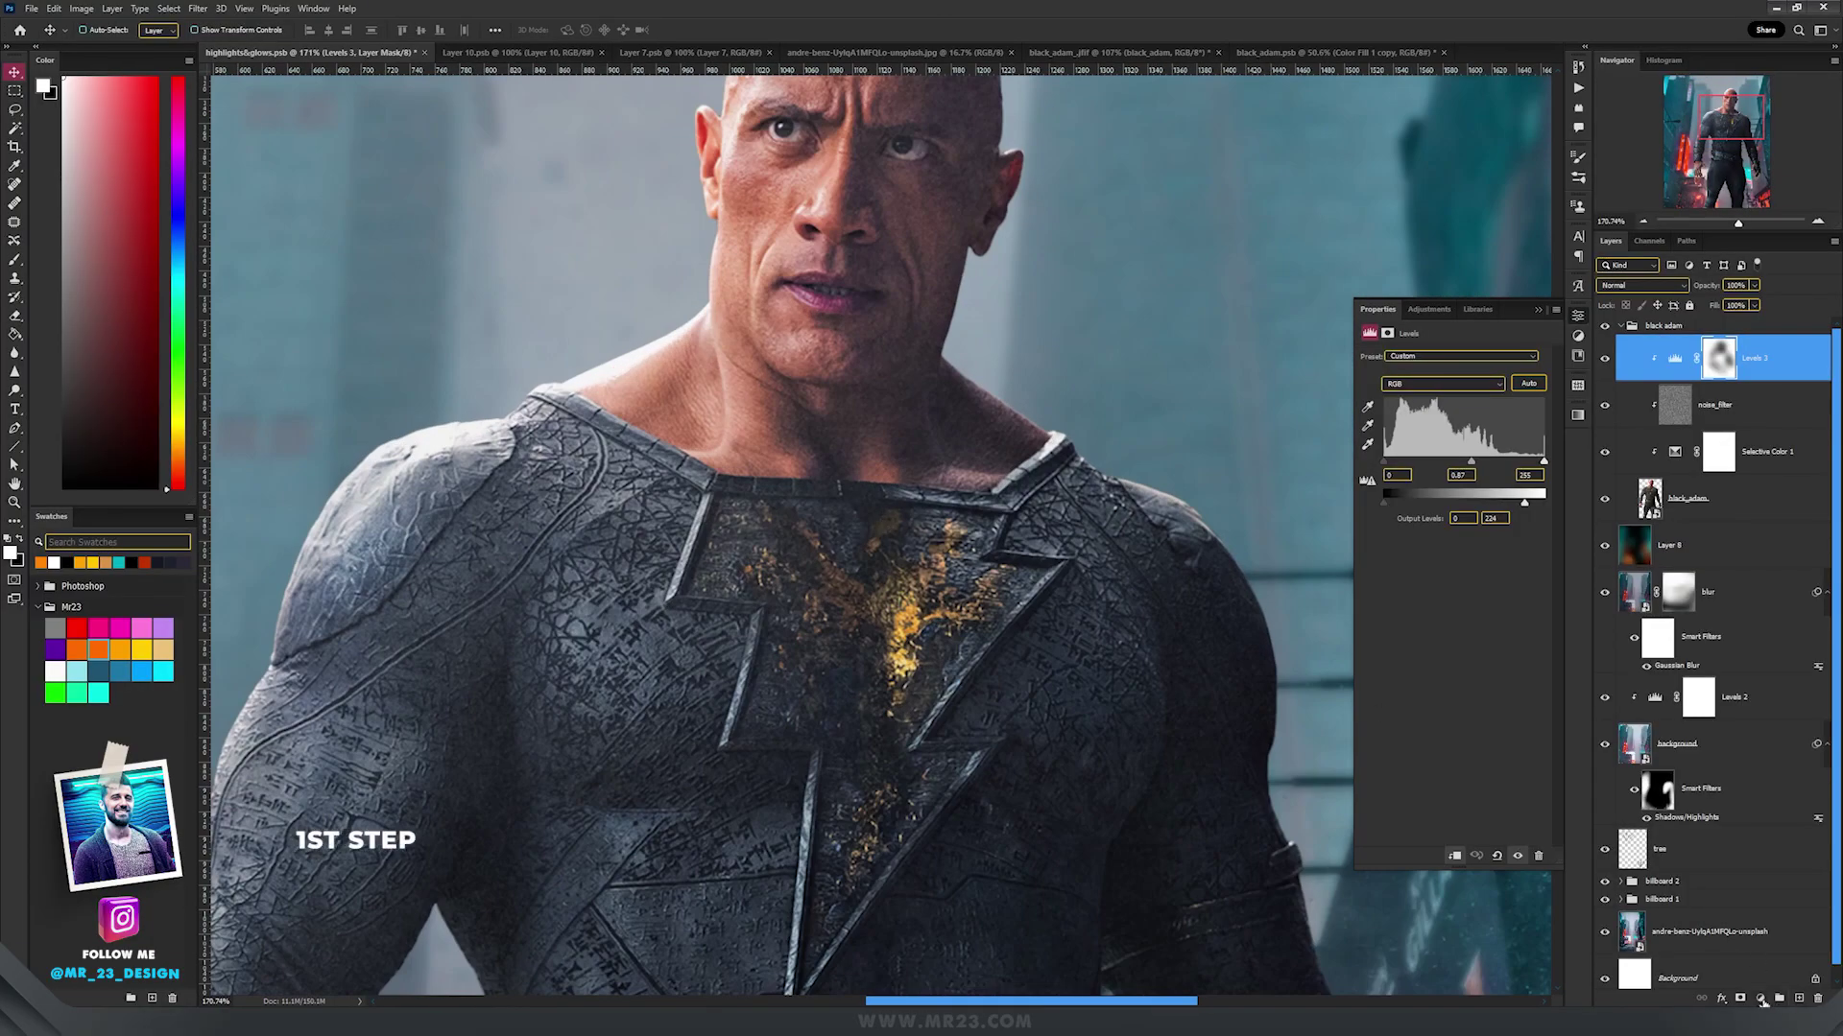
left_click(1762, 999)
left_click(1761, 748)
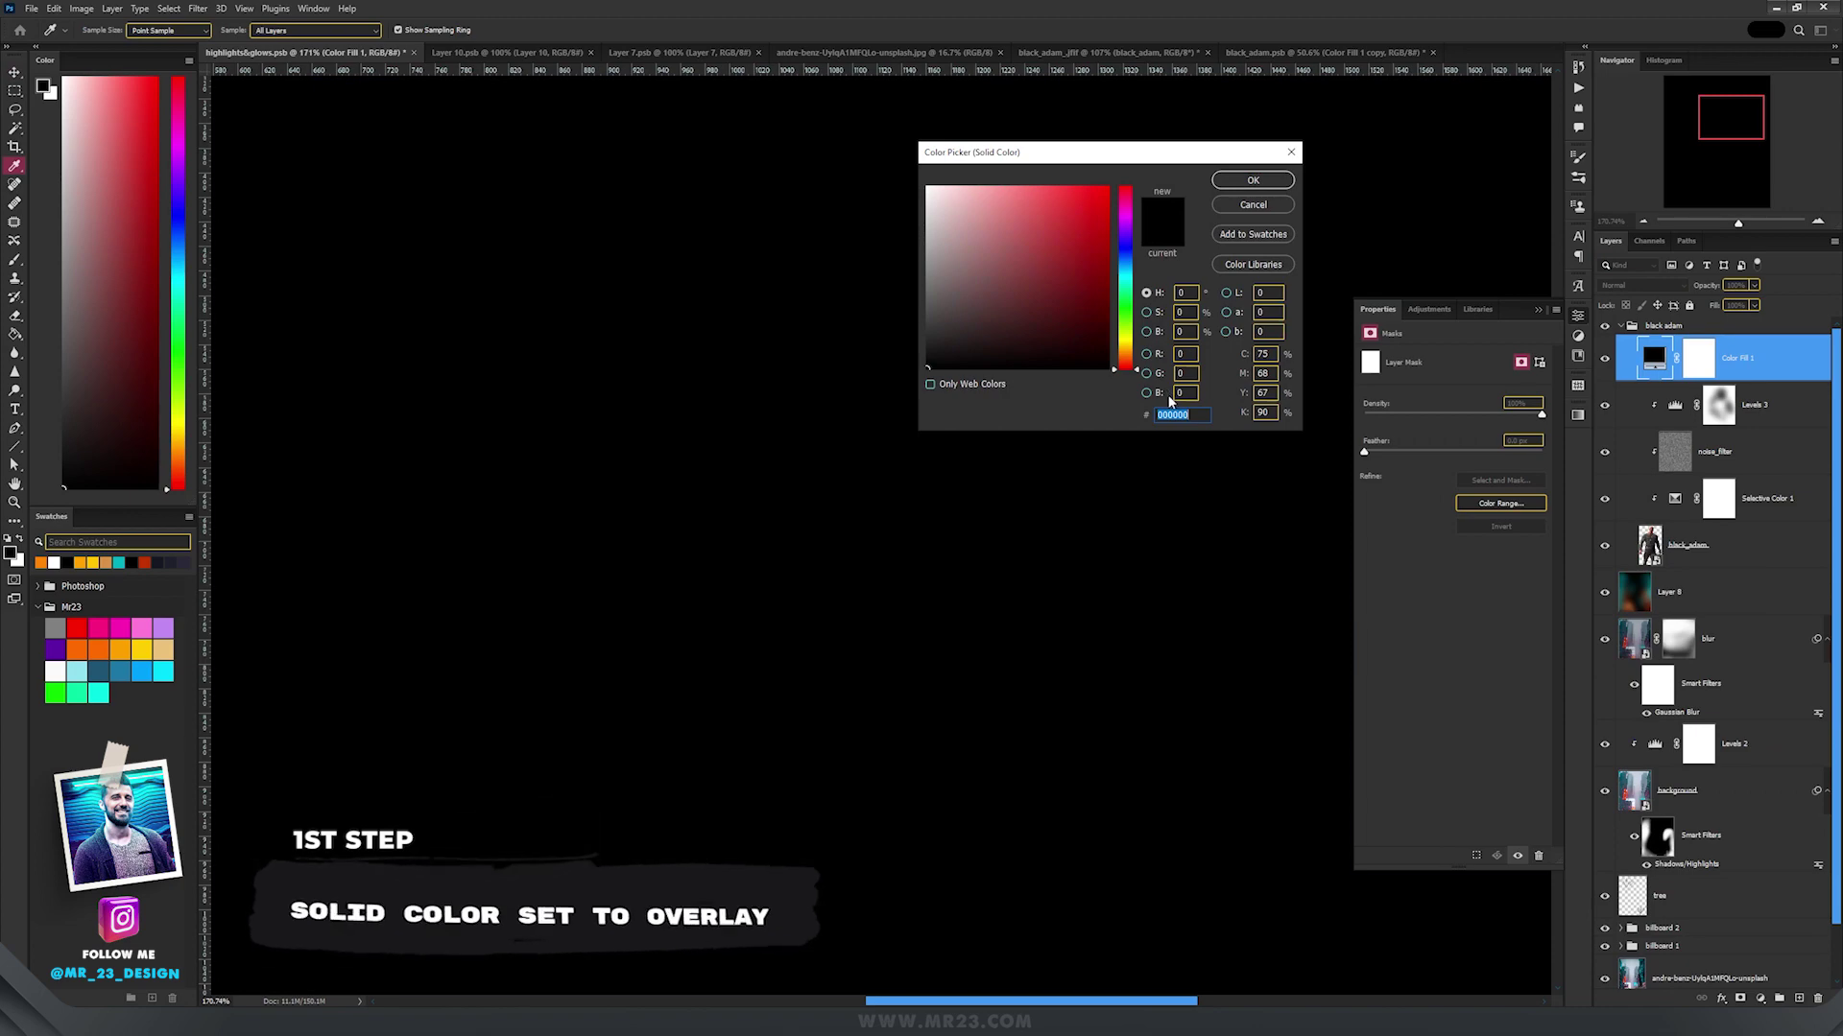
type("ffa800")
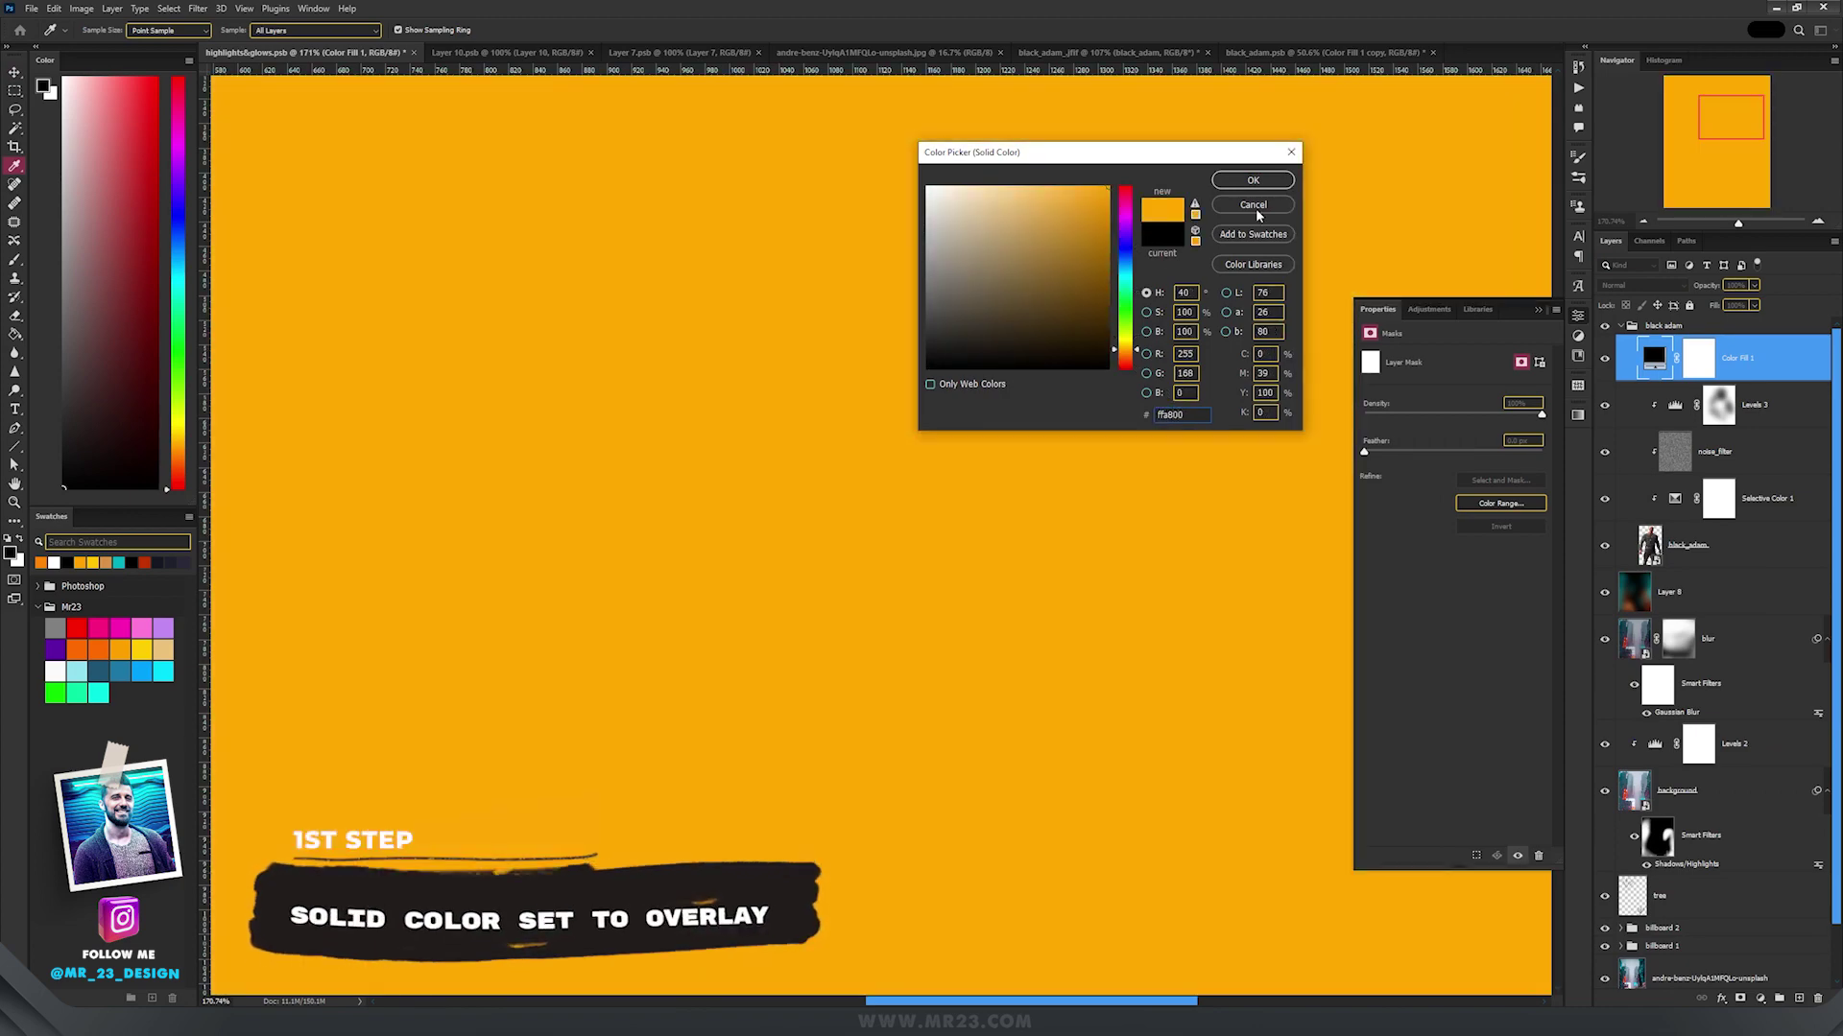
left_click(1253, 180)
Blend the fill layer as Overlay, clip it to the character and invert its mask.
left_click(1639, 286)
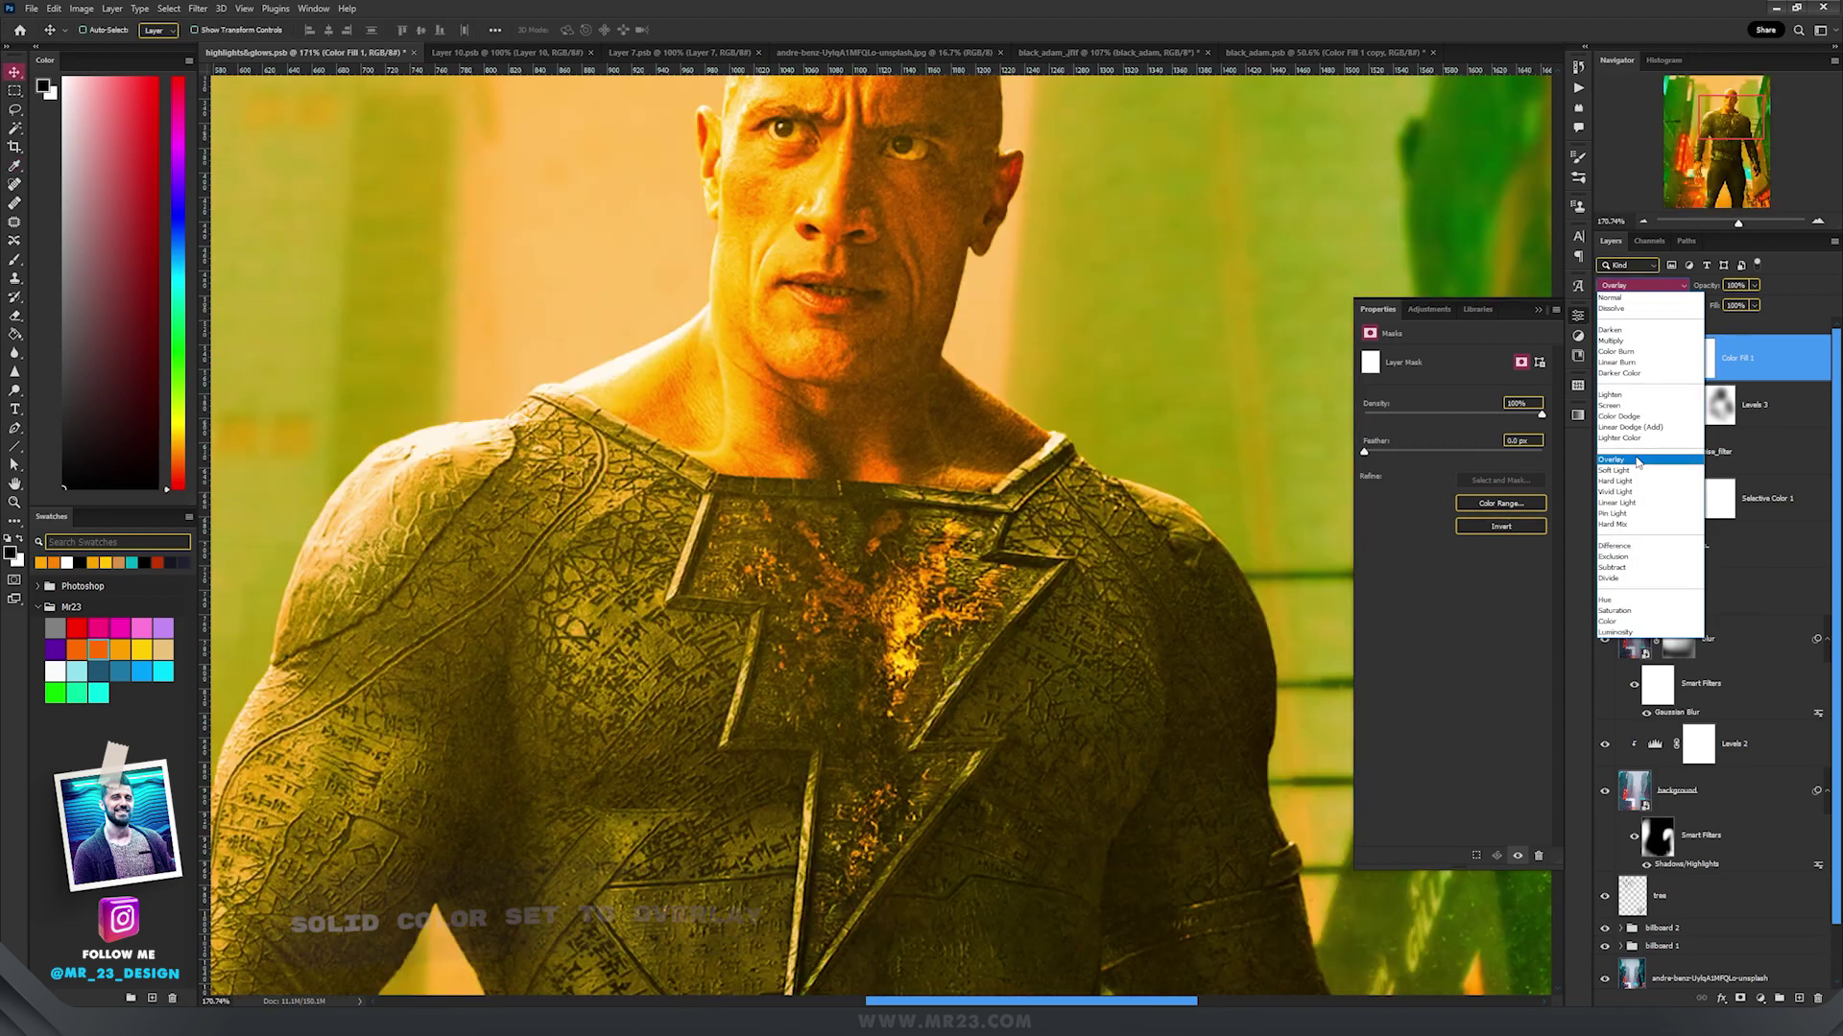
left_click(1637, 463)
left_click(1721, 380, "alt")
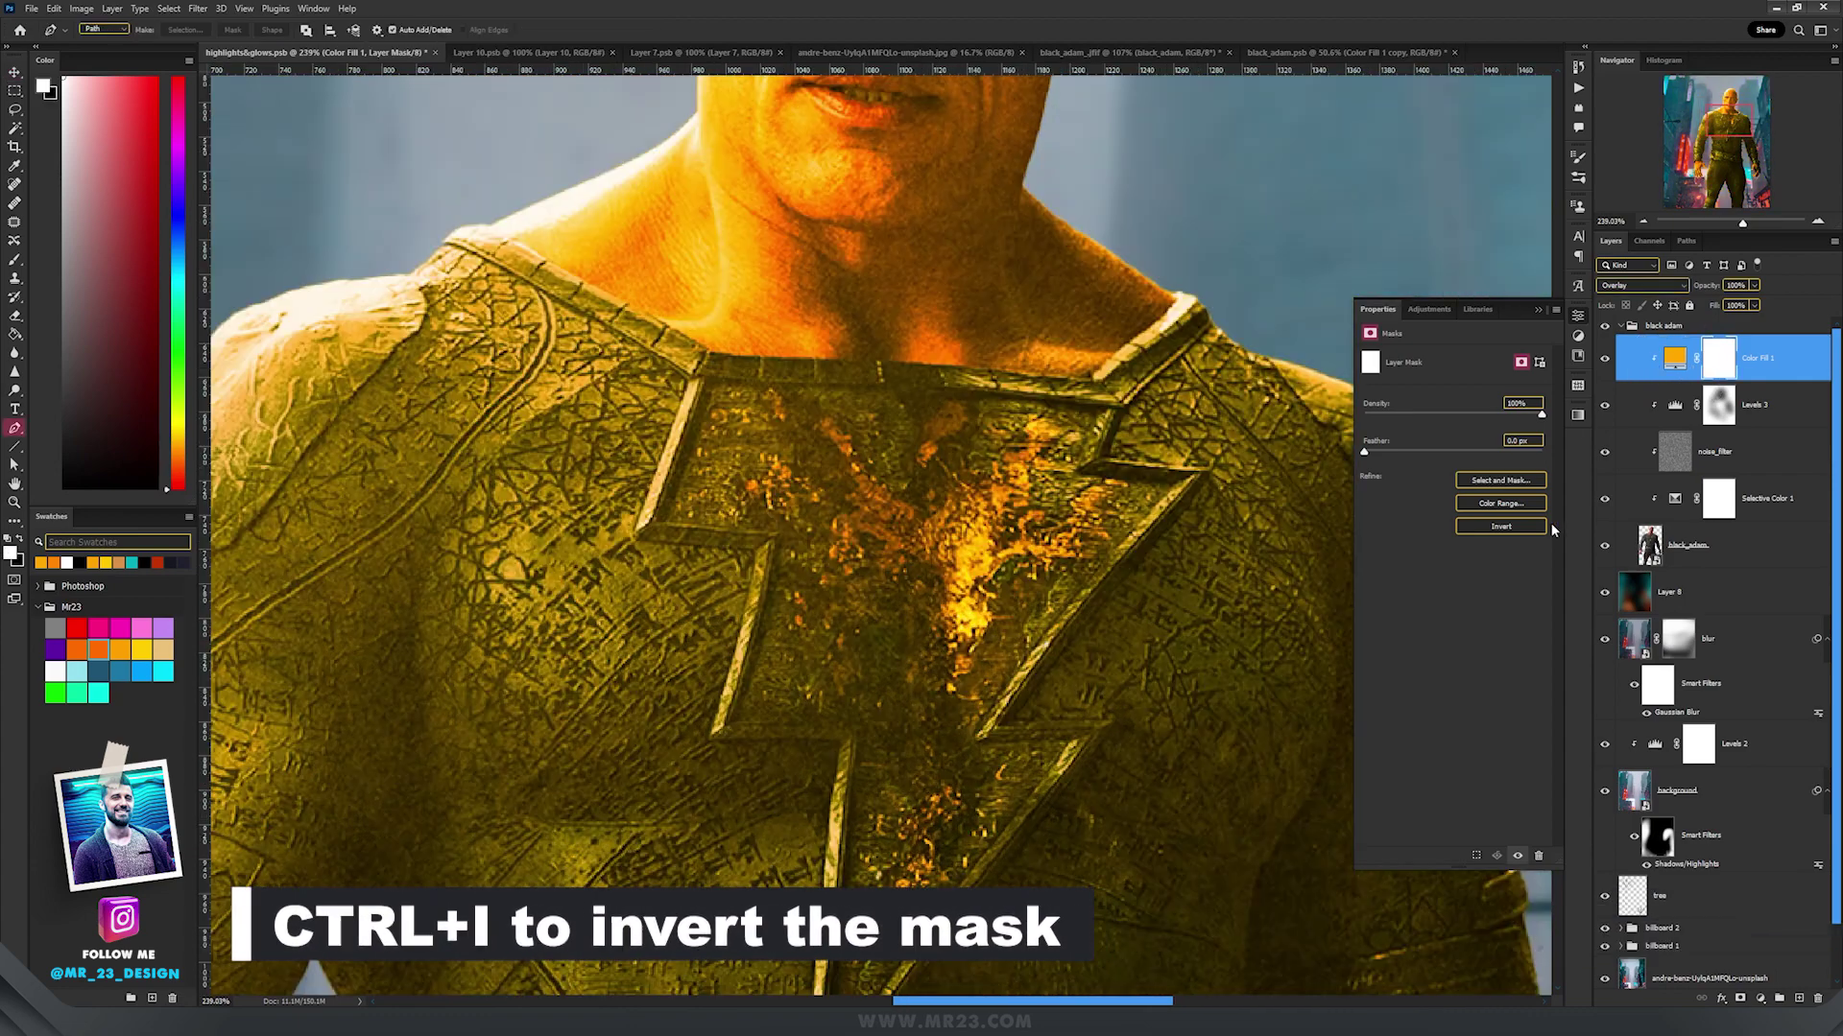
left_click(1526, 527)
Trace a closed Pen path along the inner edge of the lightning bolt emblem on the chest.
scroll(864, 399, "up", 5)
left_click(627, 371)
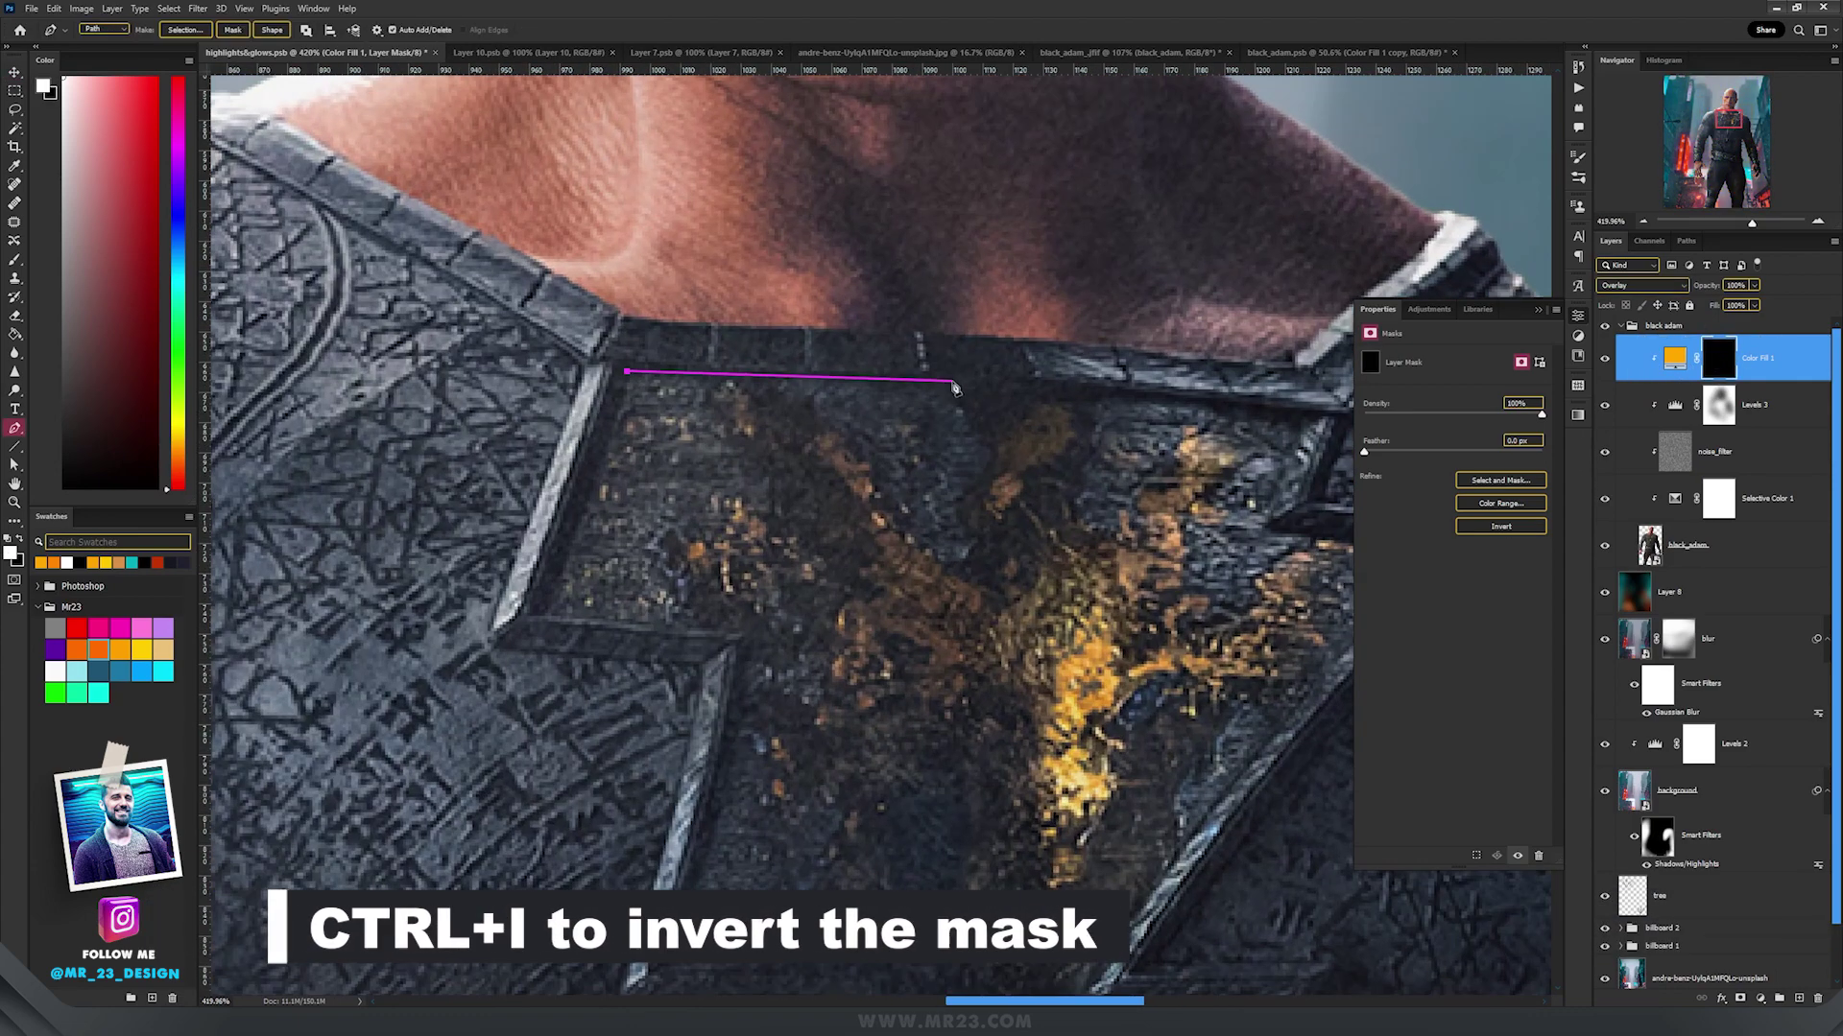
left_click_drag(956, 384, 1037, 388)
left_click(1298, 416)
left_click(1307, 423)
left_click_drag(1307, 423, 901, 250)
left_click(862, 350)
left_click(868, 359)
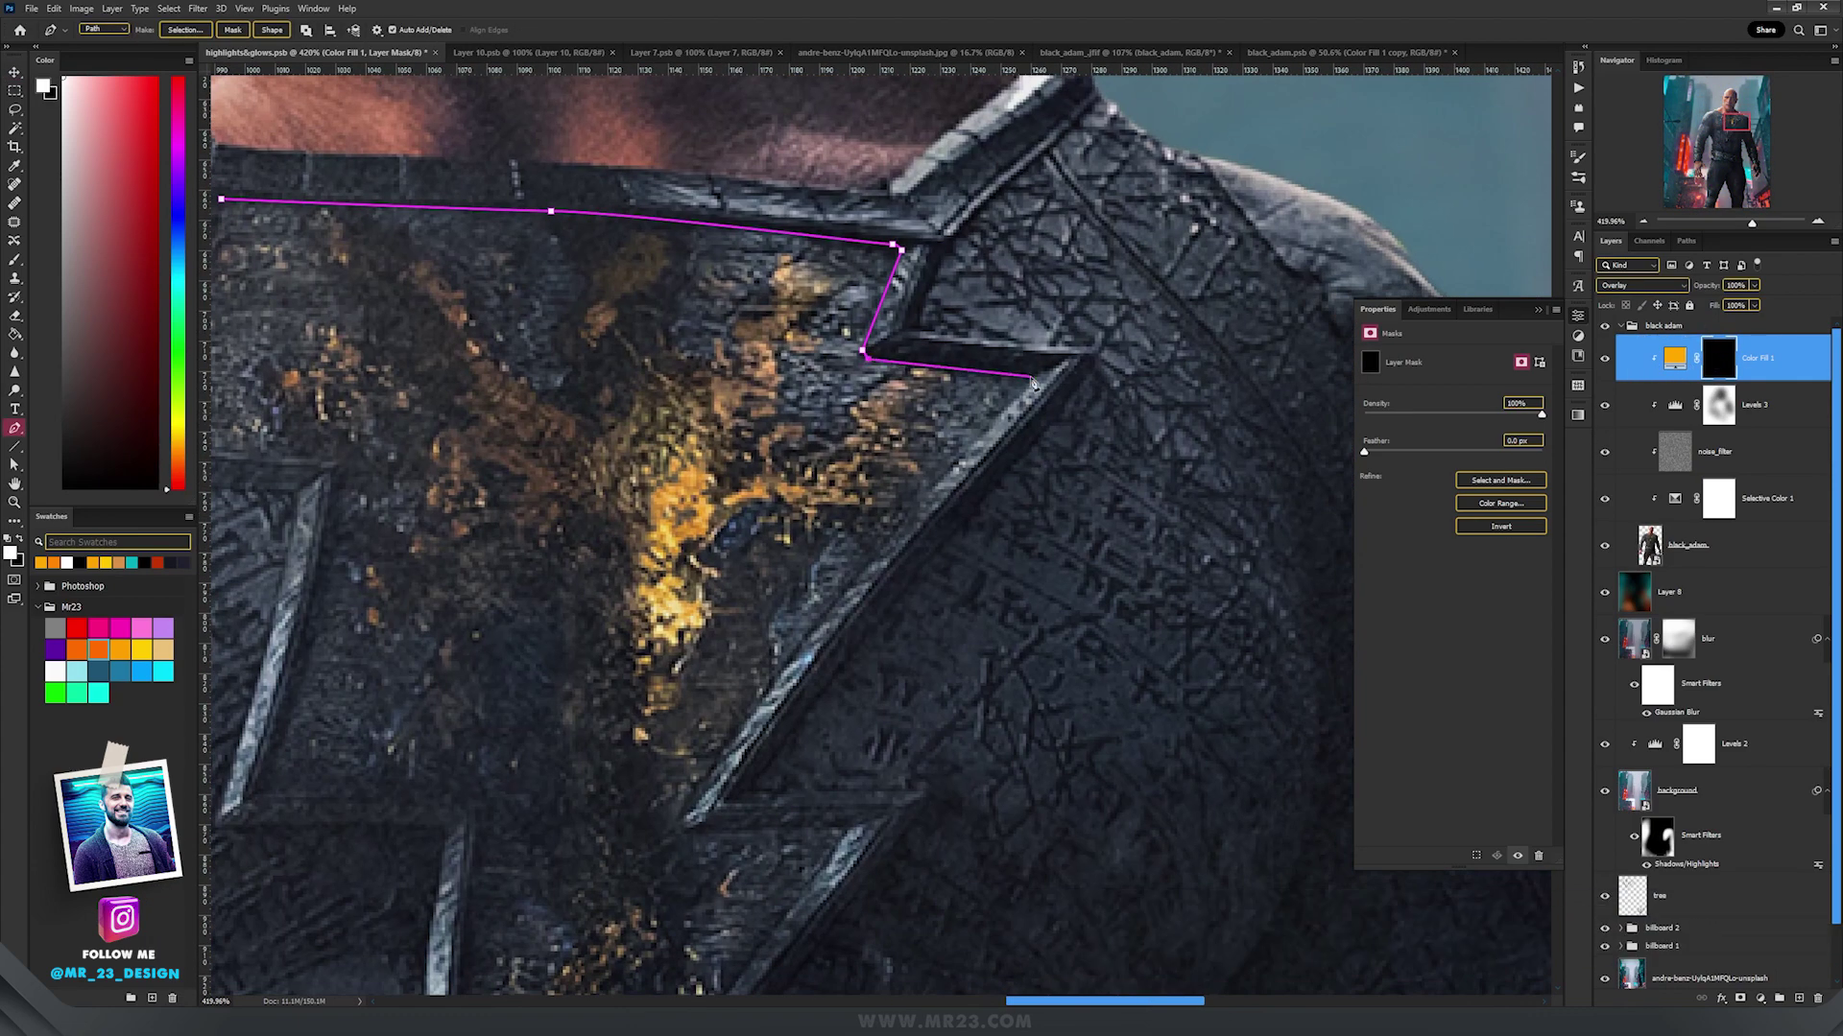
left_click(681, 830)
left_click_drag(746, 818, 881, 432)
left_click(774, 702)
left_click_drag(773, 703, 816, 357)
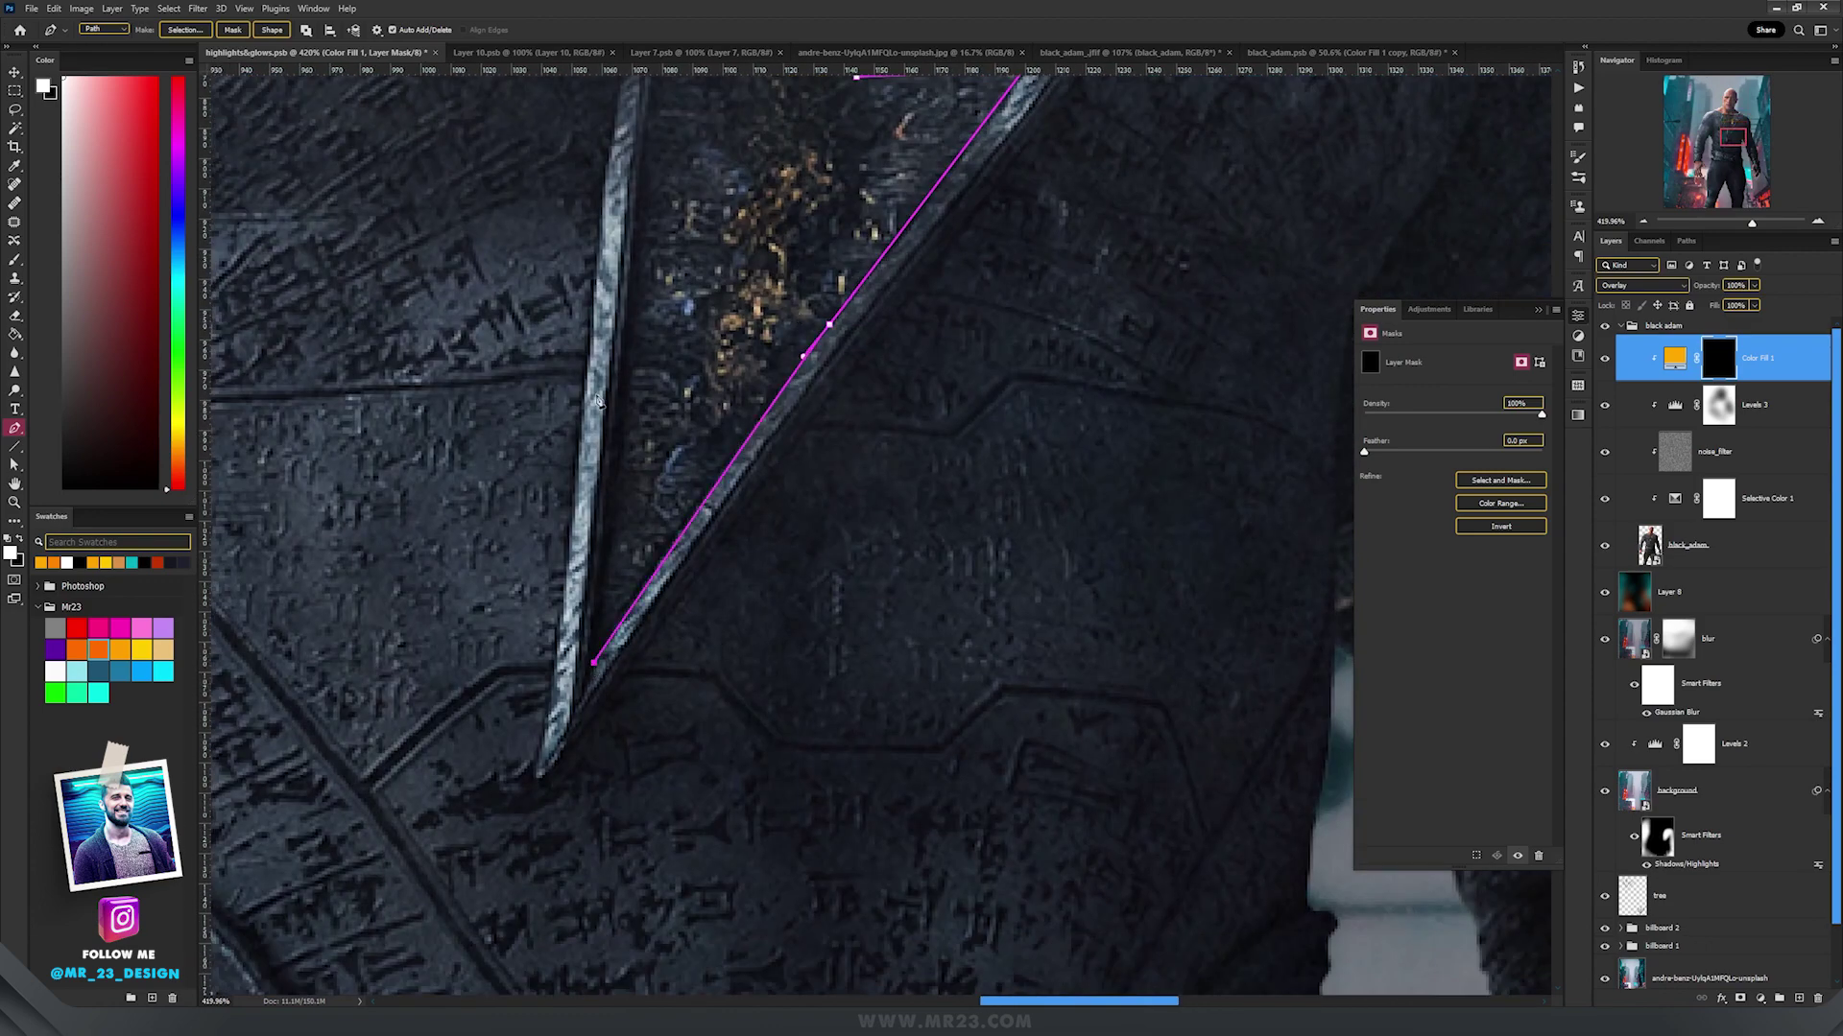
left_click_drag(616, 359, 587, 722)
left_click(571, 975)
left_click(620, 468)
left_click(625, 410)
left_click_drag(520, 394, 463, 396)
left_click(405, 394)
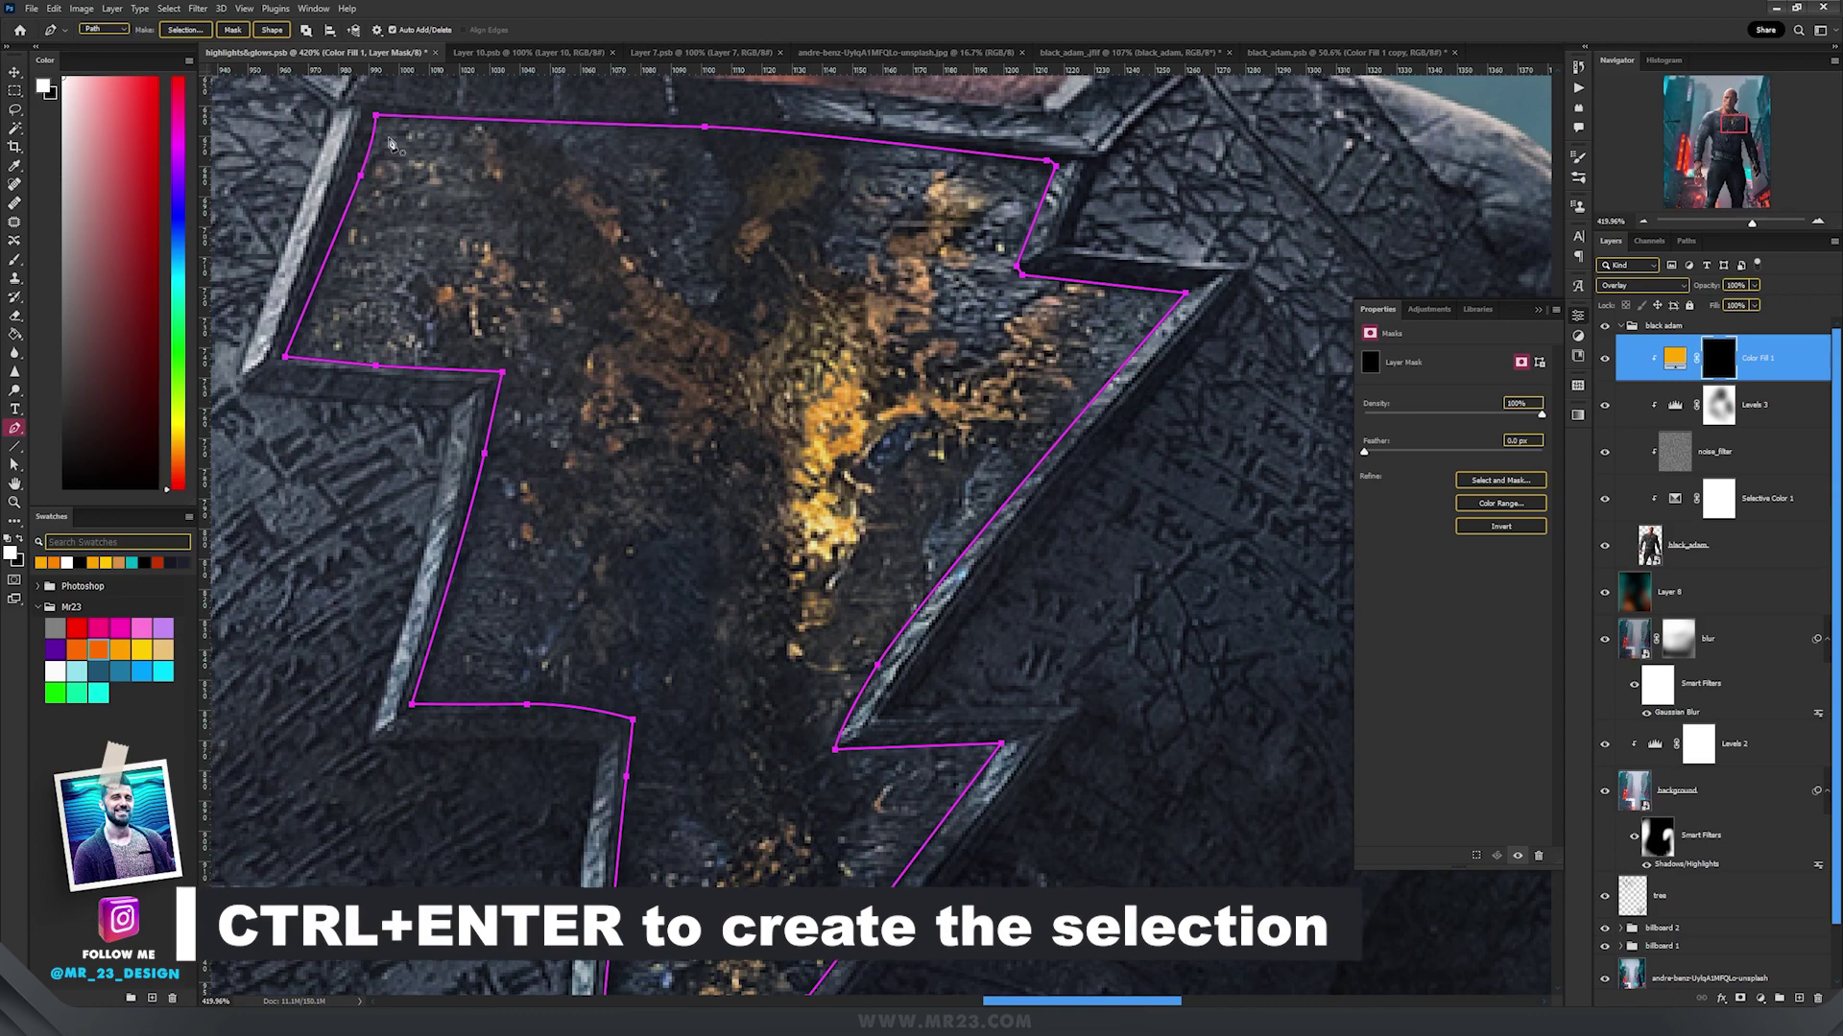
Convert the bolt path into a selection, fill it with white on the fill layer's mask, and deselect.
key("ctrl+Return")
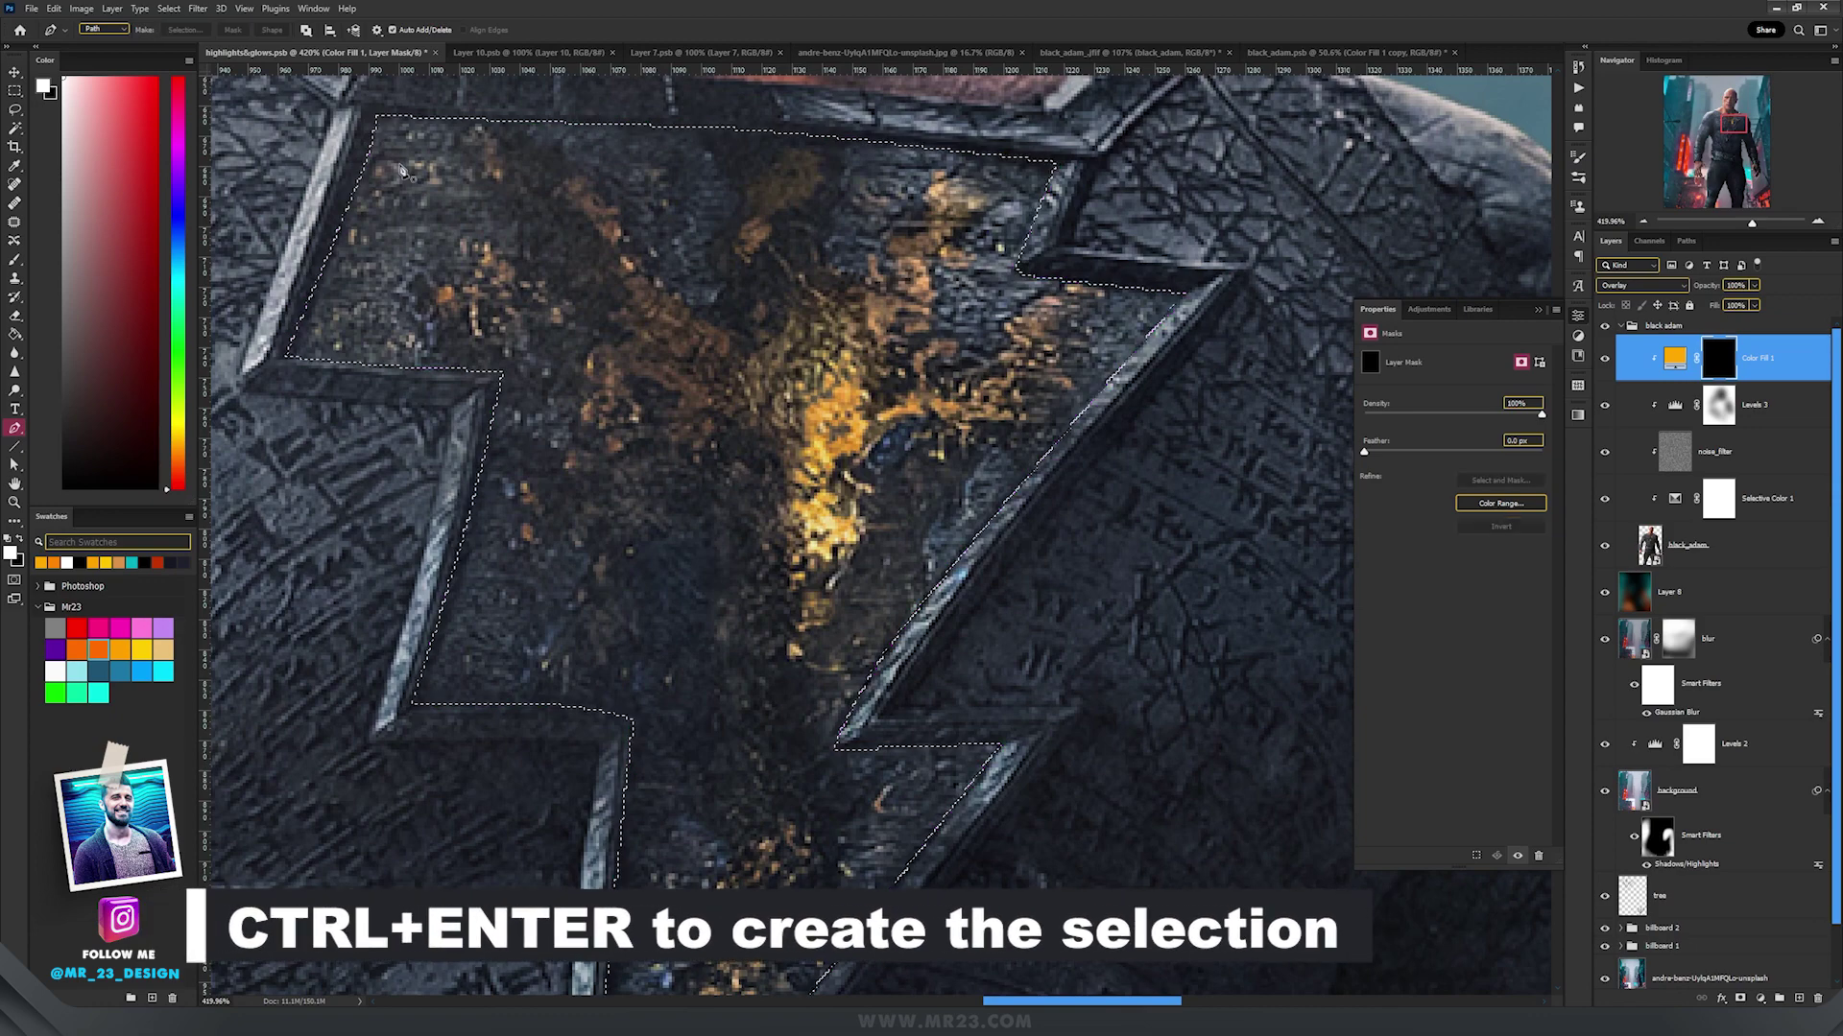
key("alt+BackSpace")
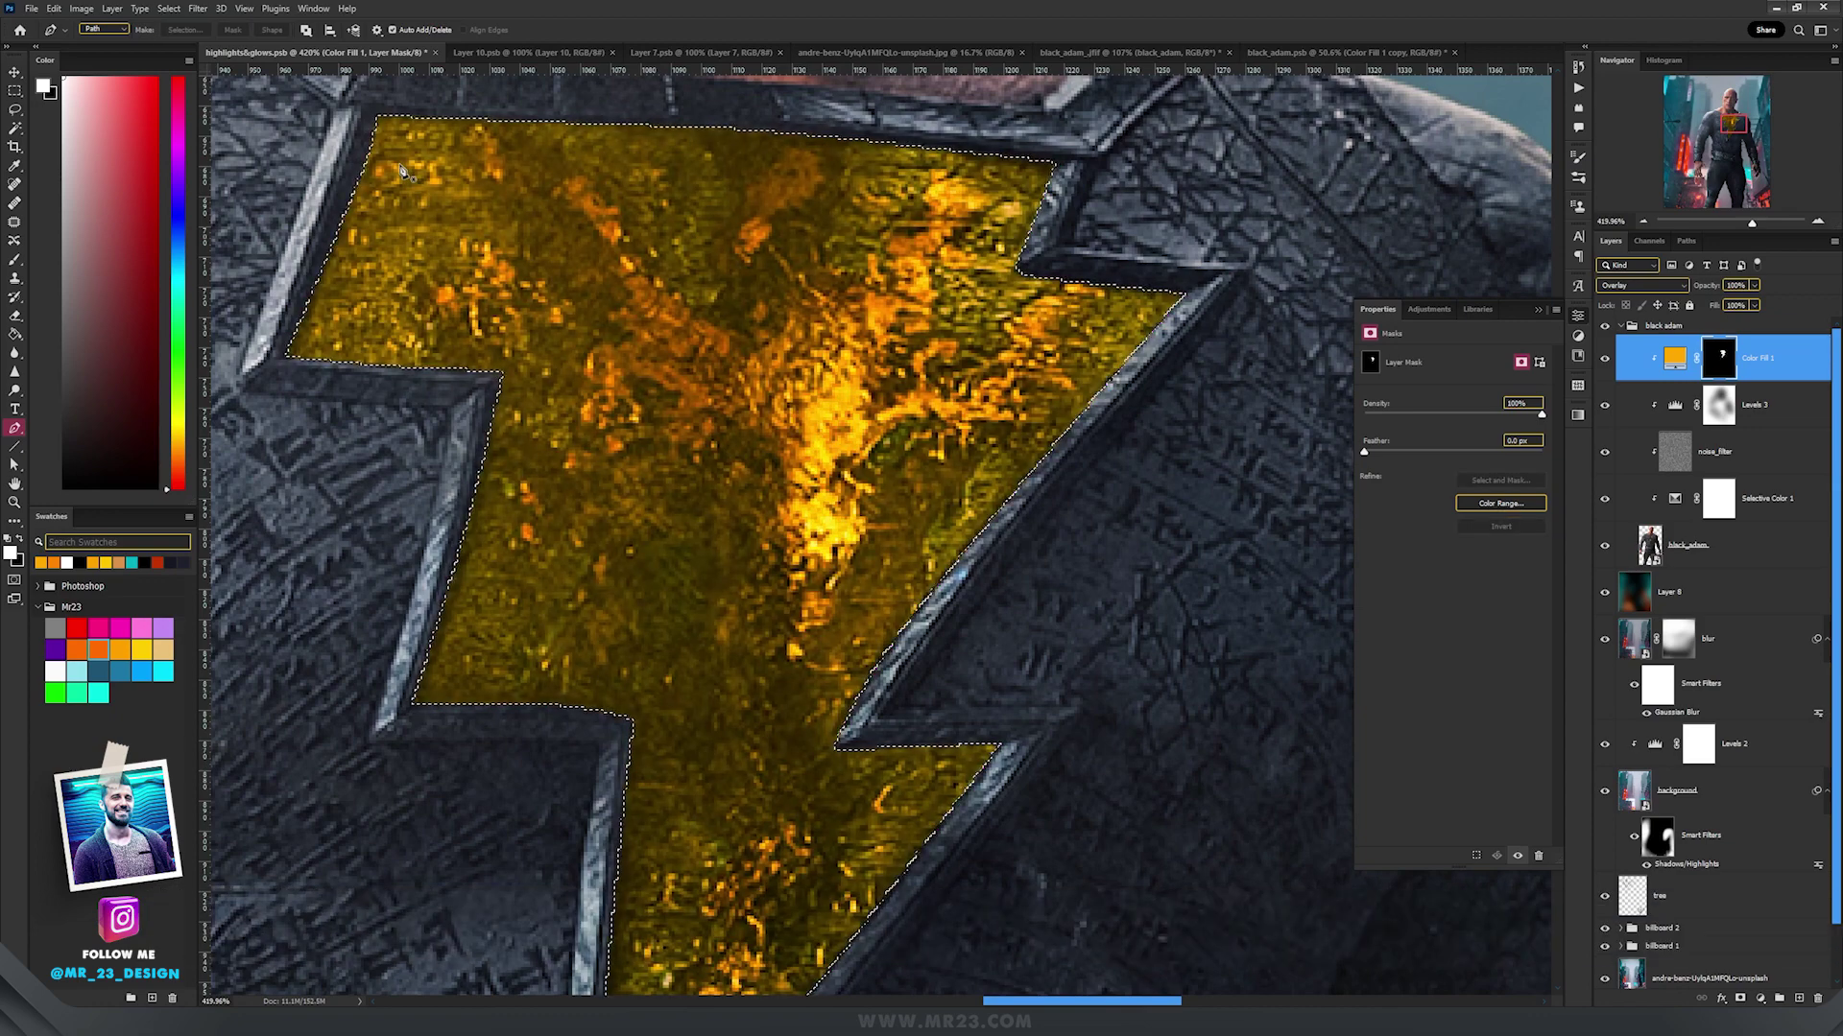
key("ctrl+d")
Add a second solid color fill in ff8a00, clipped to the character and blended as Linear Dodge (Add).
scroll(687, 429, "down", 5)
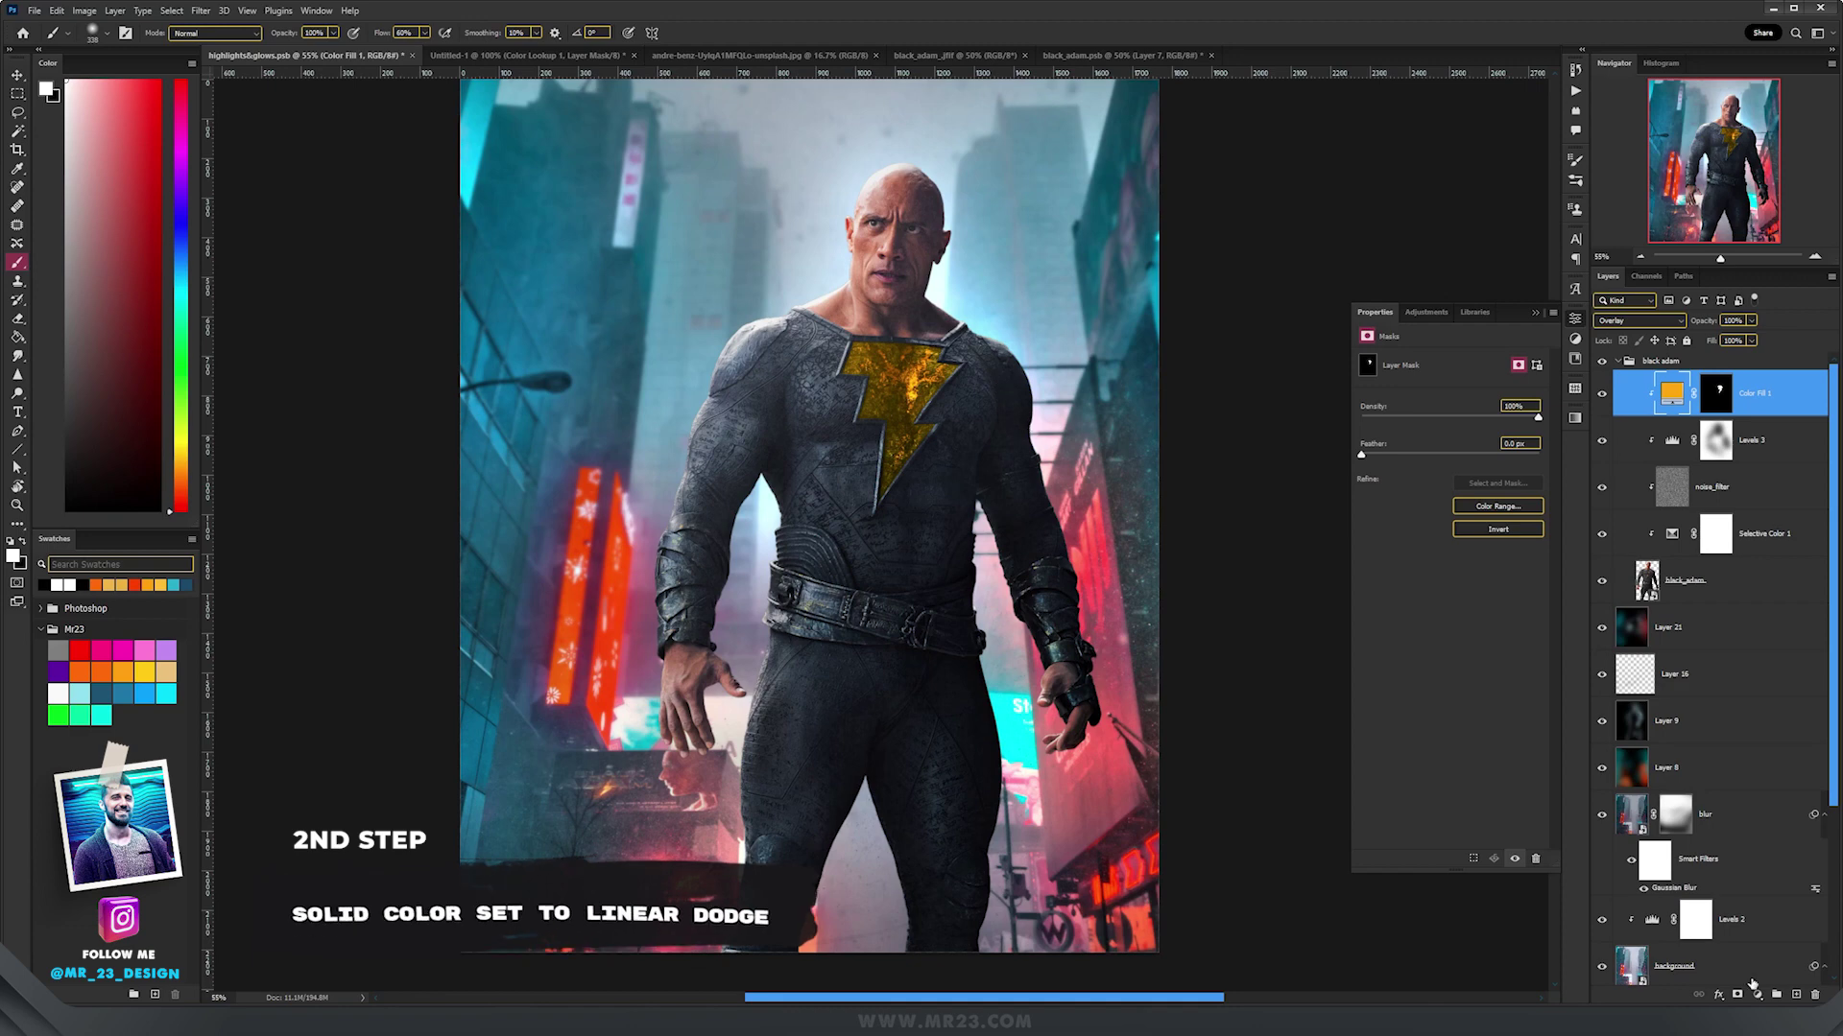
left_click(1757, 995)
left_click(1775, 747)
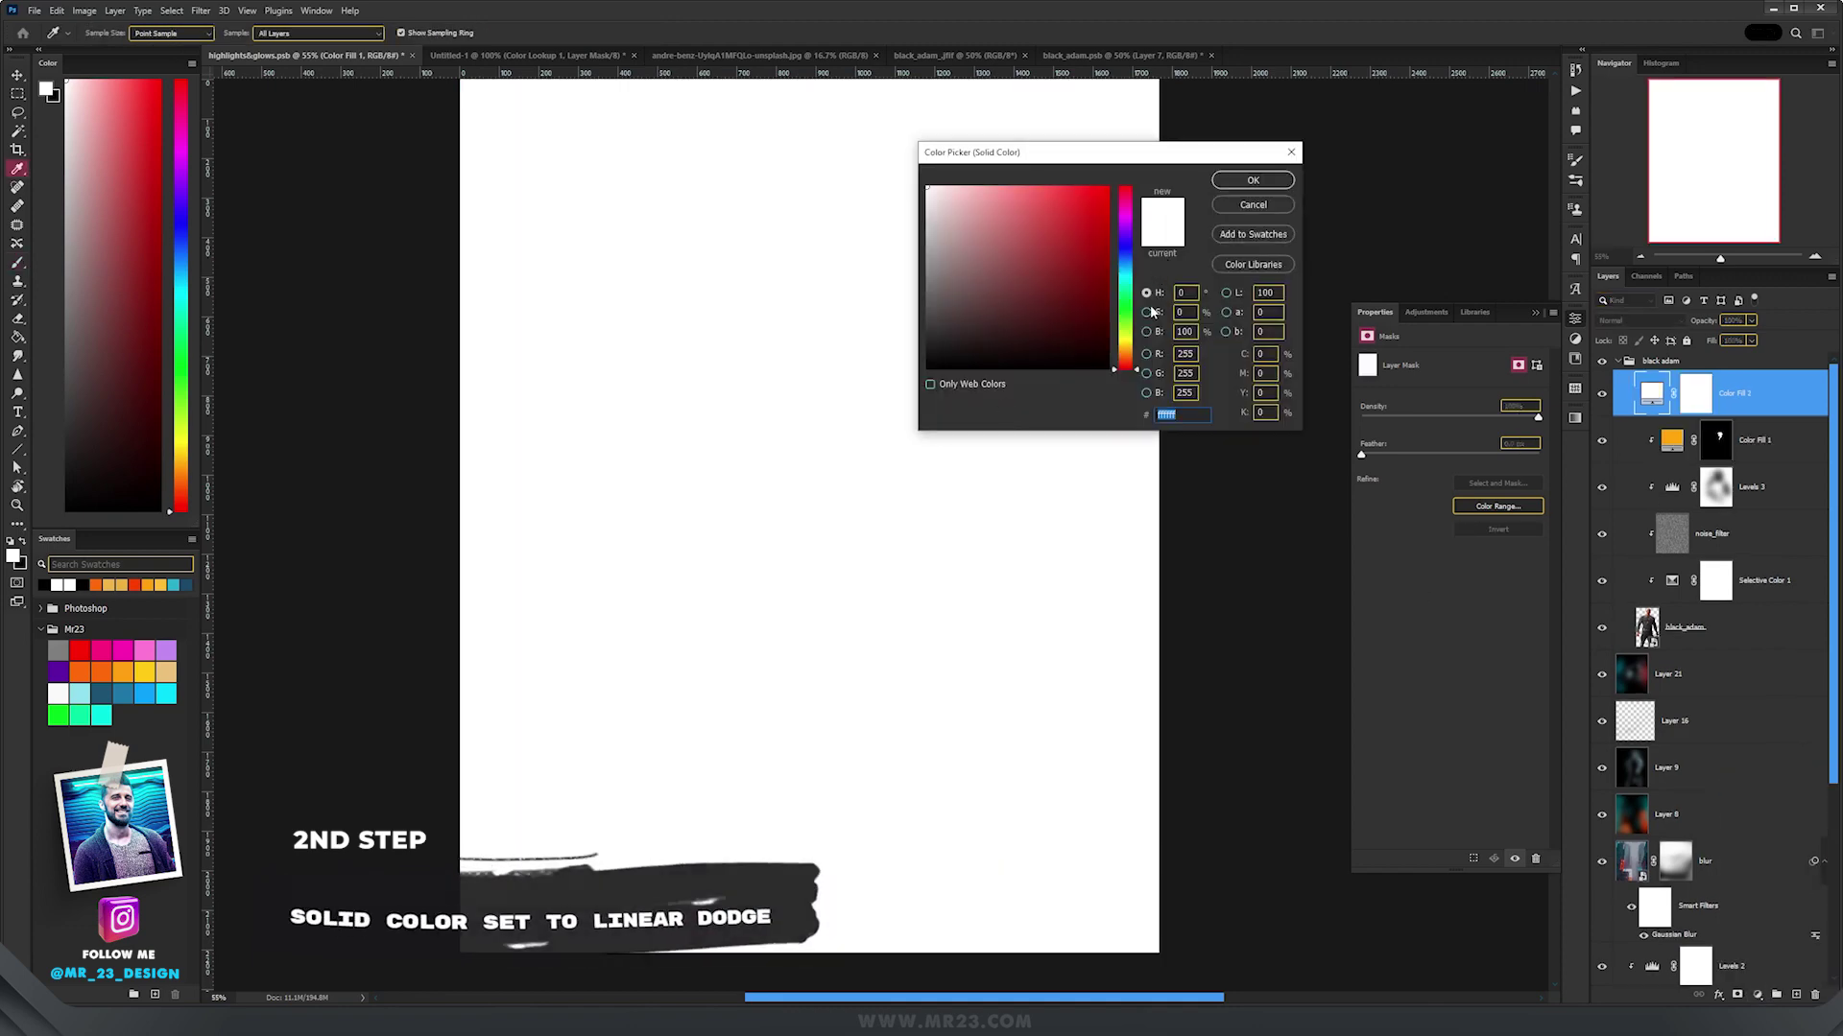
type("ff8a00")
key("Return")
key("ctrl+alt+g")
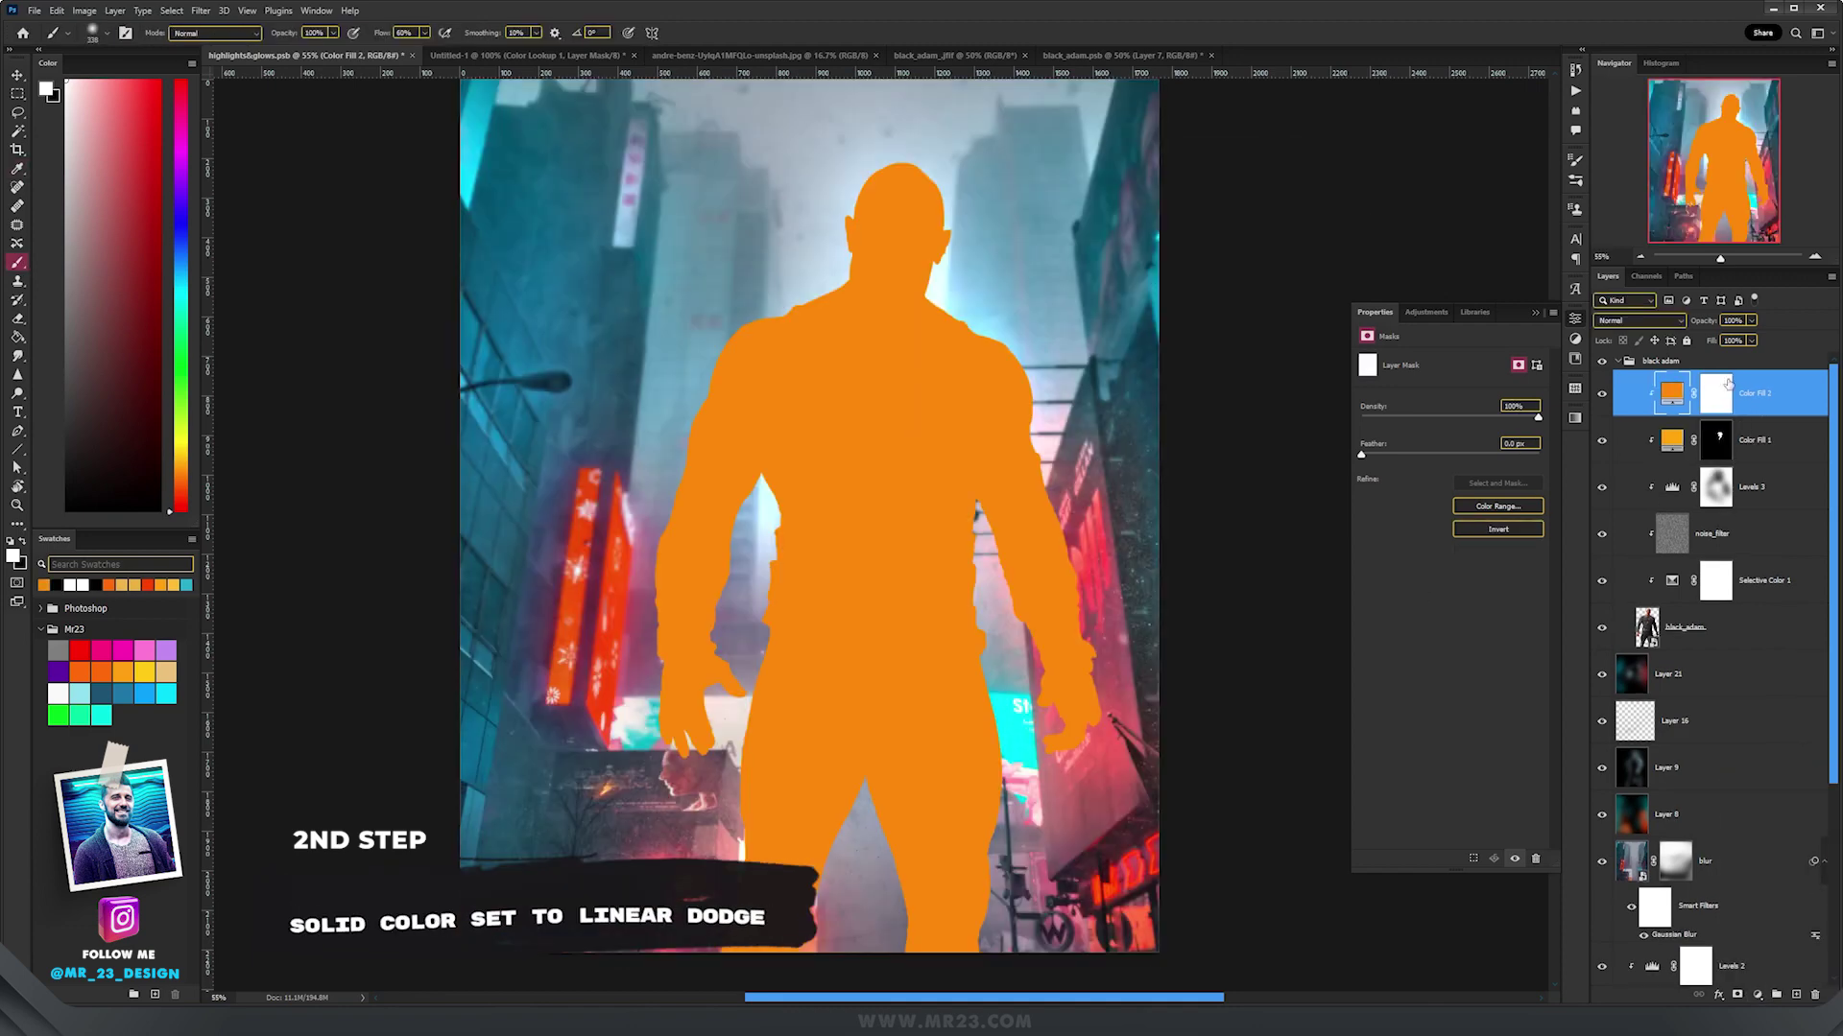
left_click(1638, 320)
left_click(1653, 460)
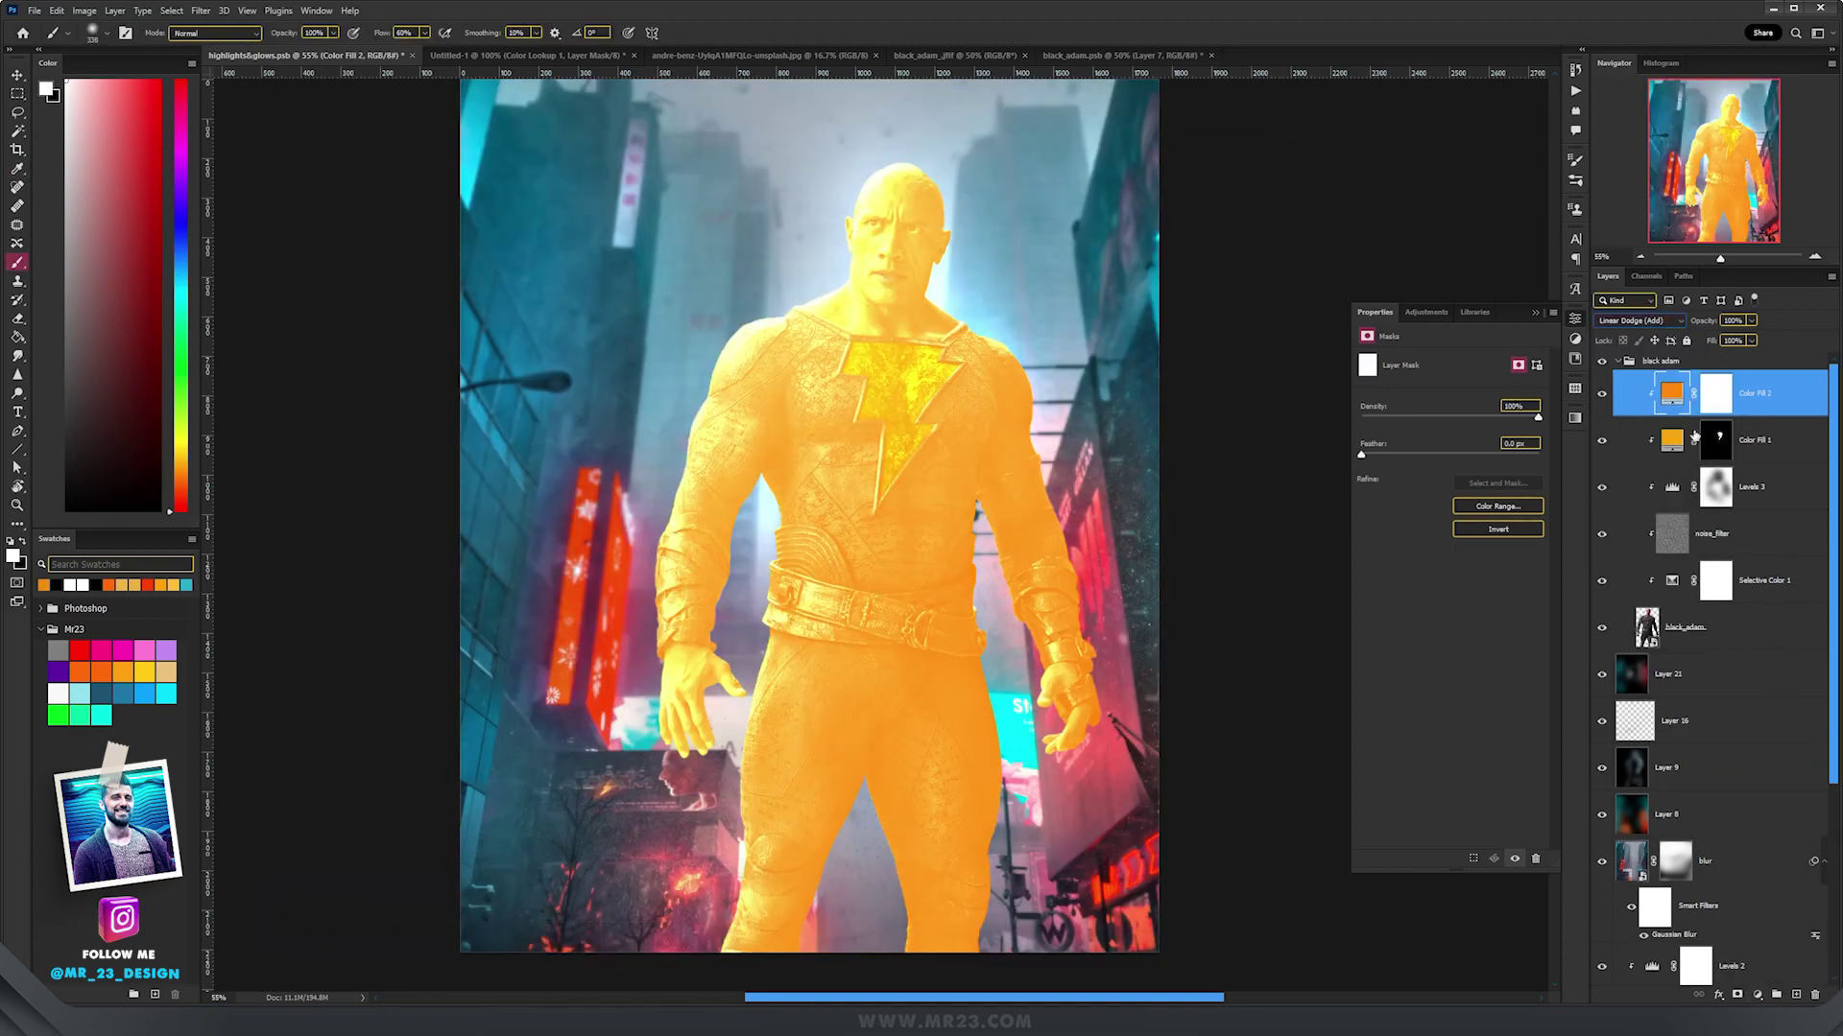
Invert the second fill's mask and paint a soft white glow over the lightning bolt and surrounding chest.
left_click(1502, 531)
key("x")
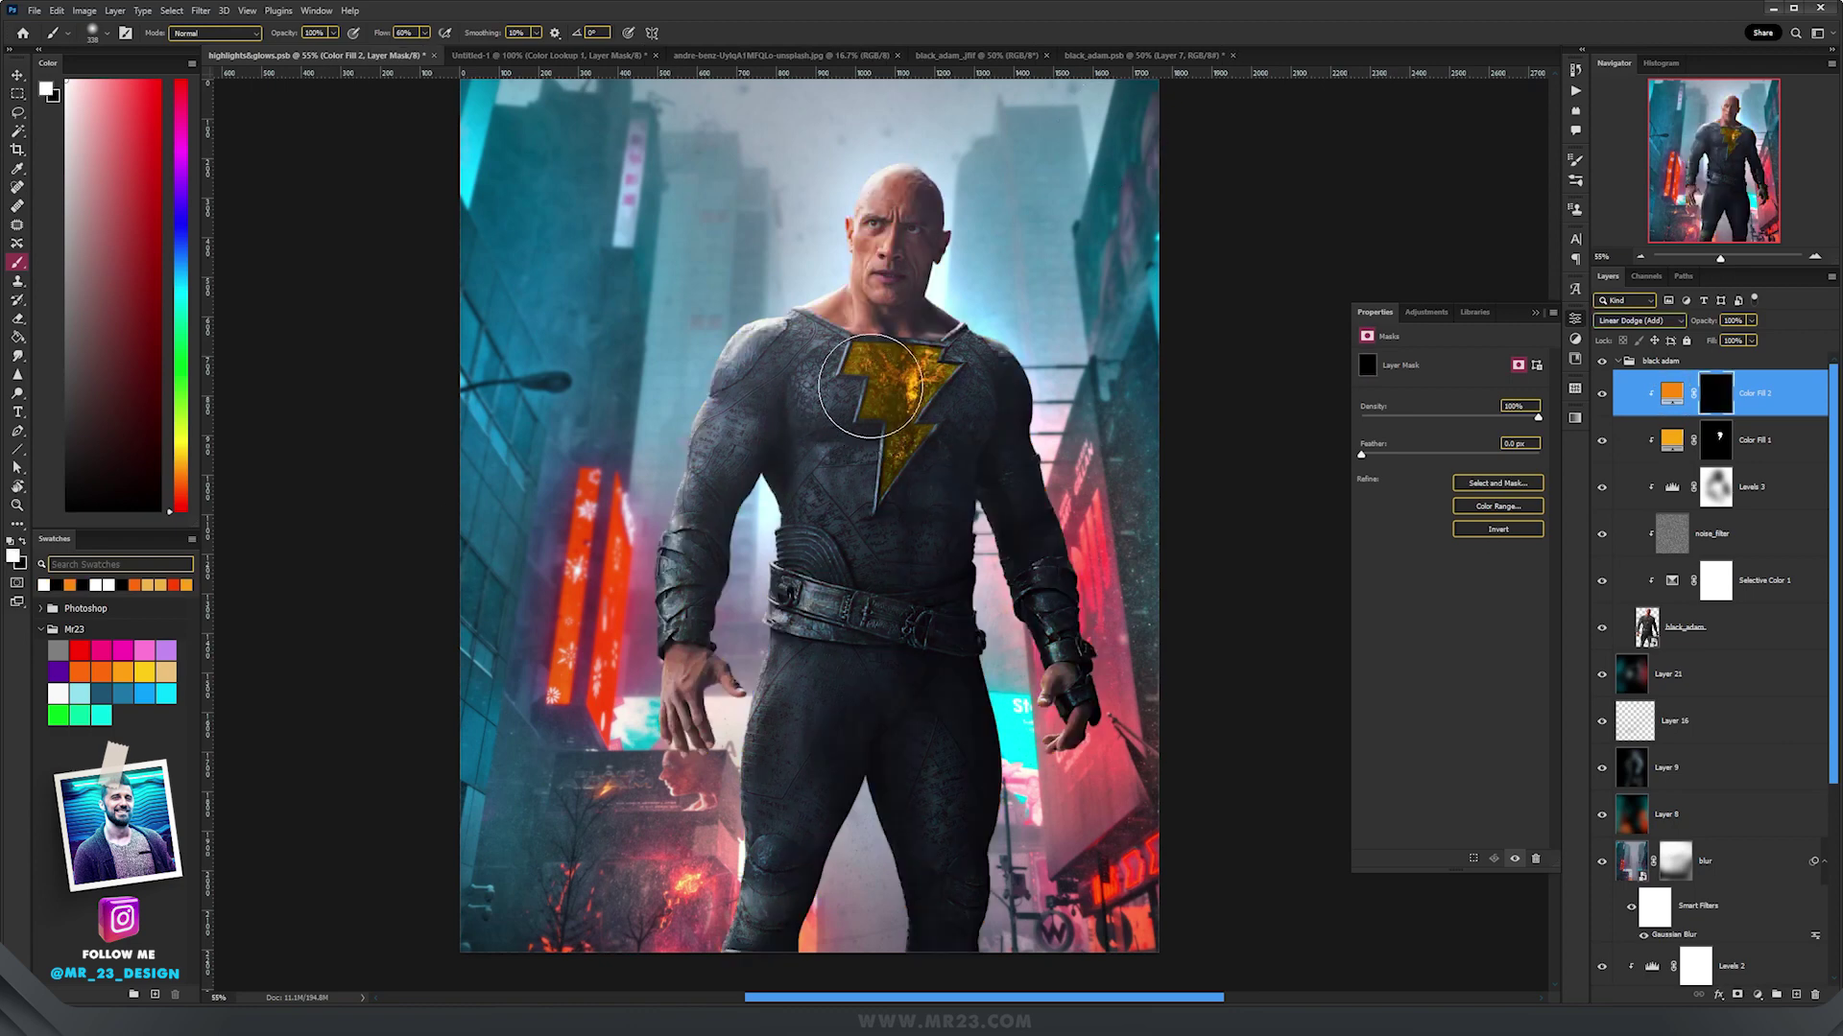
mouse_move(844, 390)
left_mouse_down()
mouse_move(885, 375)
mouse_move(900, 394)
mouse_move(899, 369)
mouse_move(906, 397)
mouse_move(879, 370)
mouse_move(927, 380)
mouse_move(851, 402)
mouse_move(948, 397)
mouse_move(867, 379)
mouse_move(936, 389)
left_mouse_up()
Apply Blend If to Color Fill 2, splitting the Underlying Layer's black slider to about 14 / 97.
left_click(1673, 394)
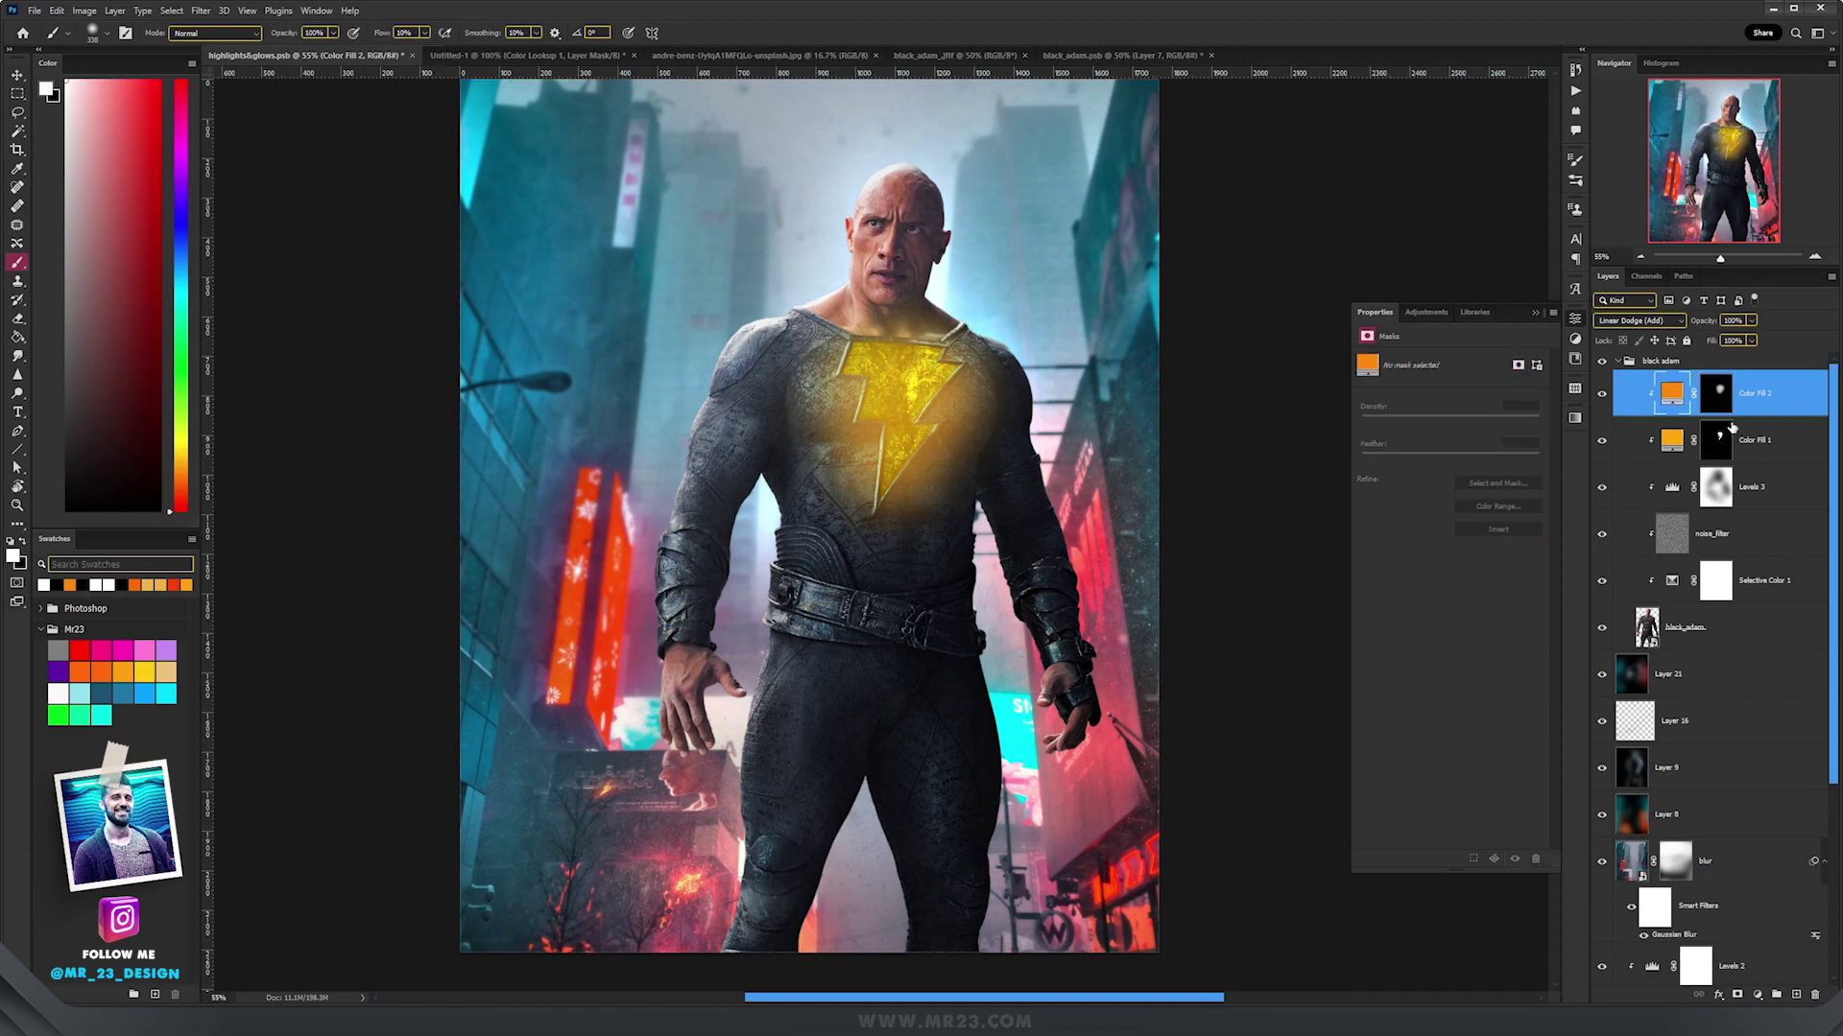
double_click(1787, 412)
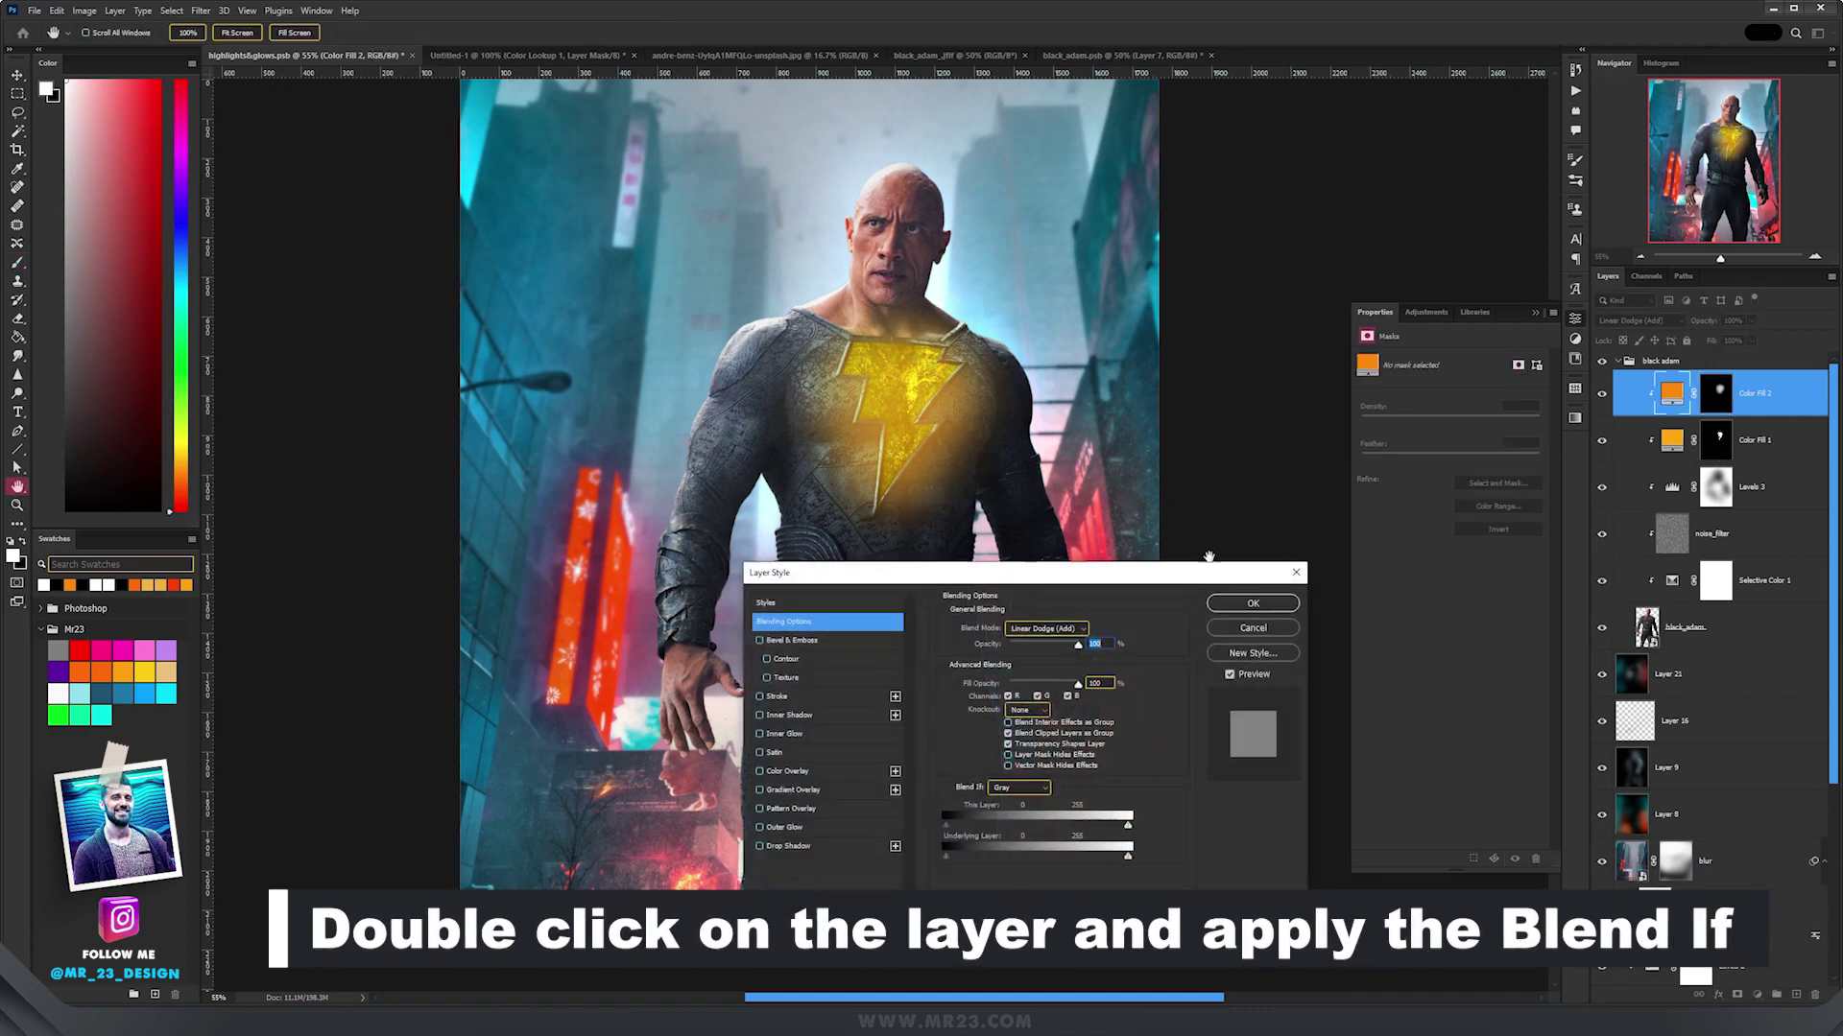
mouse_move(983, 854)
left_mouse_down()
mouse_move(1015, 857)
mouse_move(948, 854)
left_mouse_up()
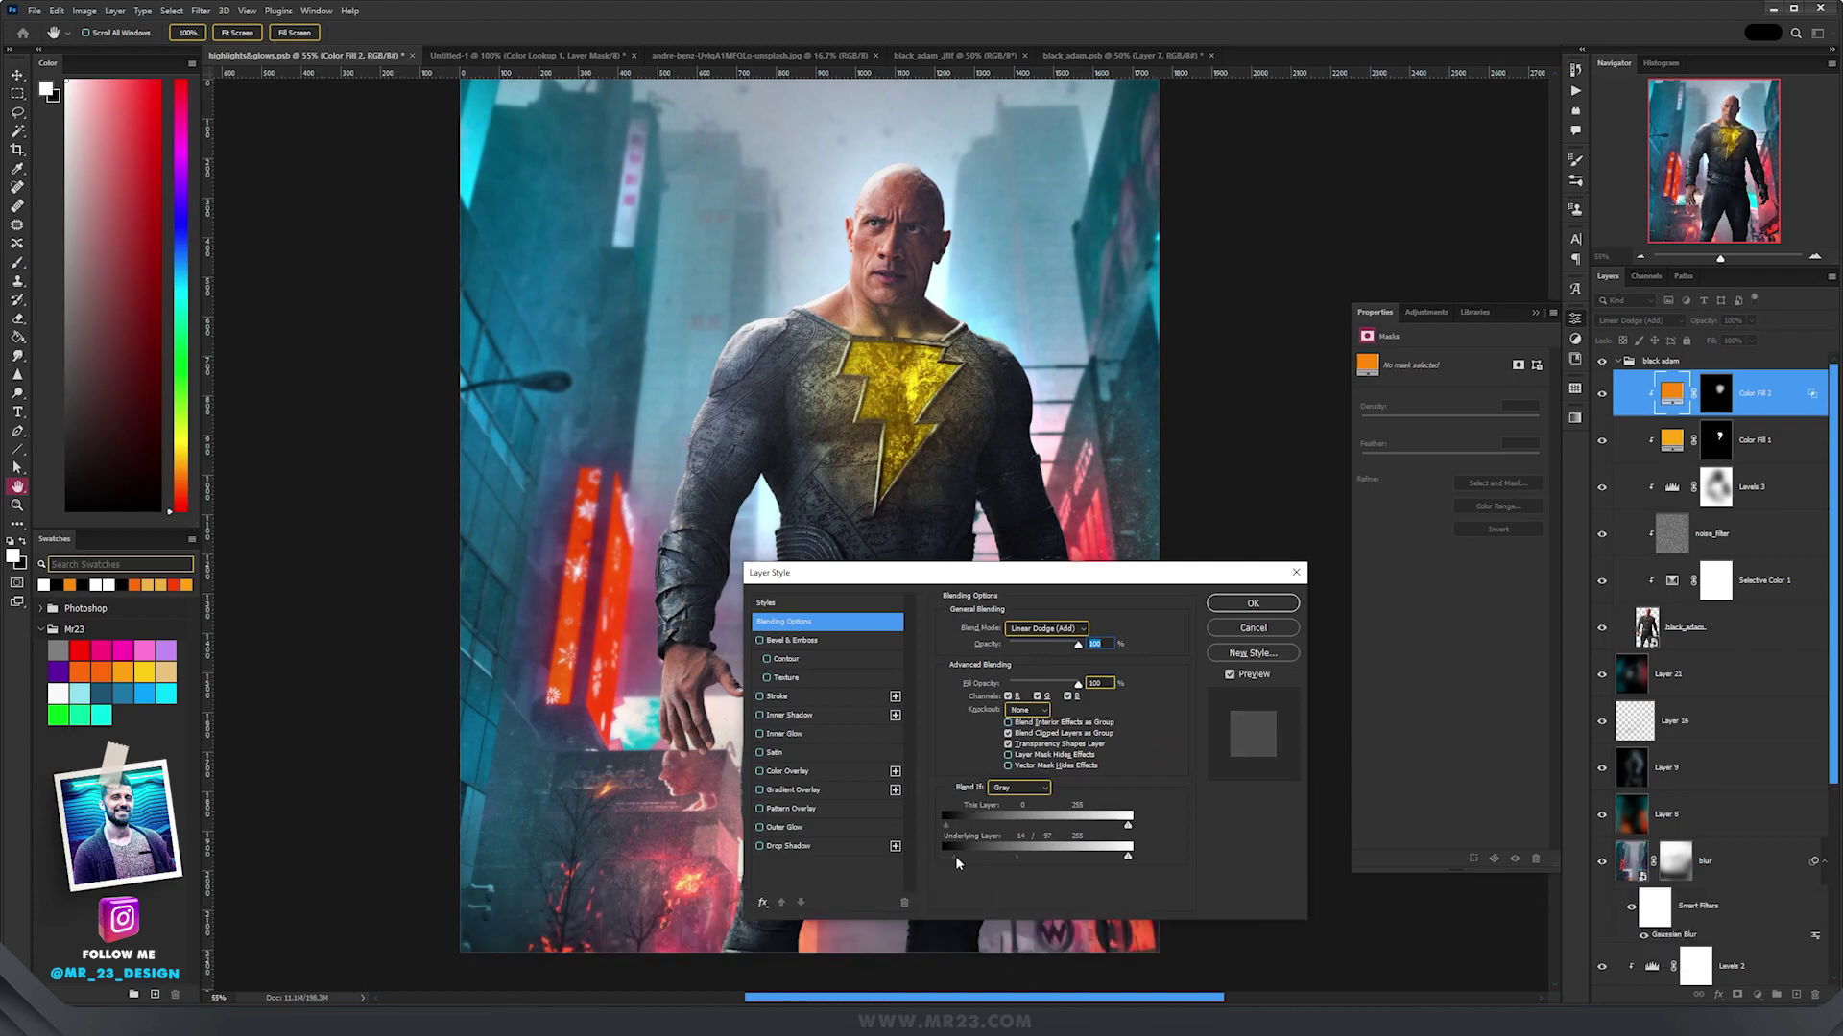
left_click(1244, 604)
Paint black on the Color Fill 2 mask to remove the glow from the neck and skin above the collar.
scroll(945, 432, "up", 6)
left_click_drag(958, 384, 990, 658)
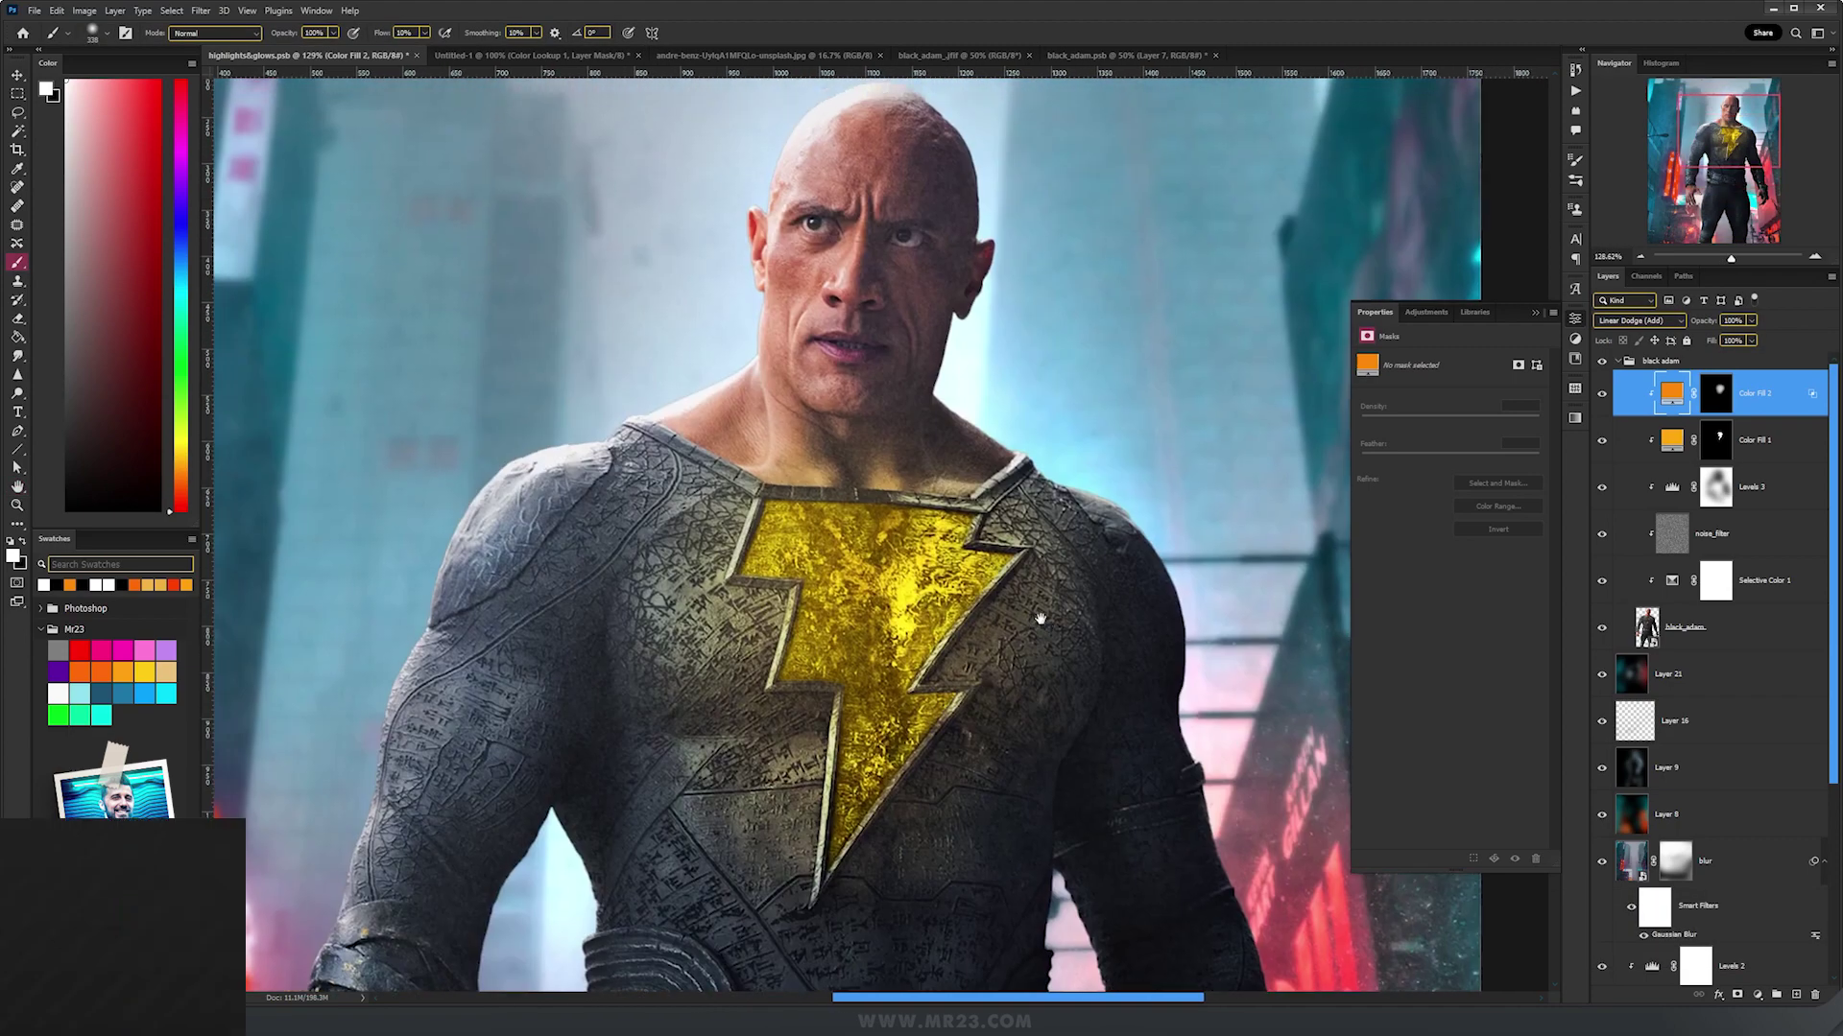
left_click(1716, 394)
key("x")
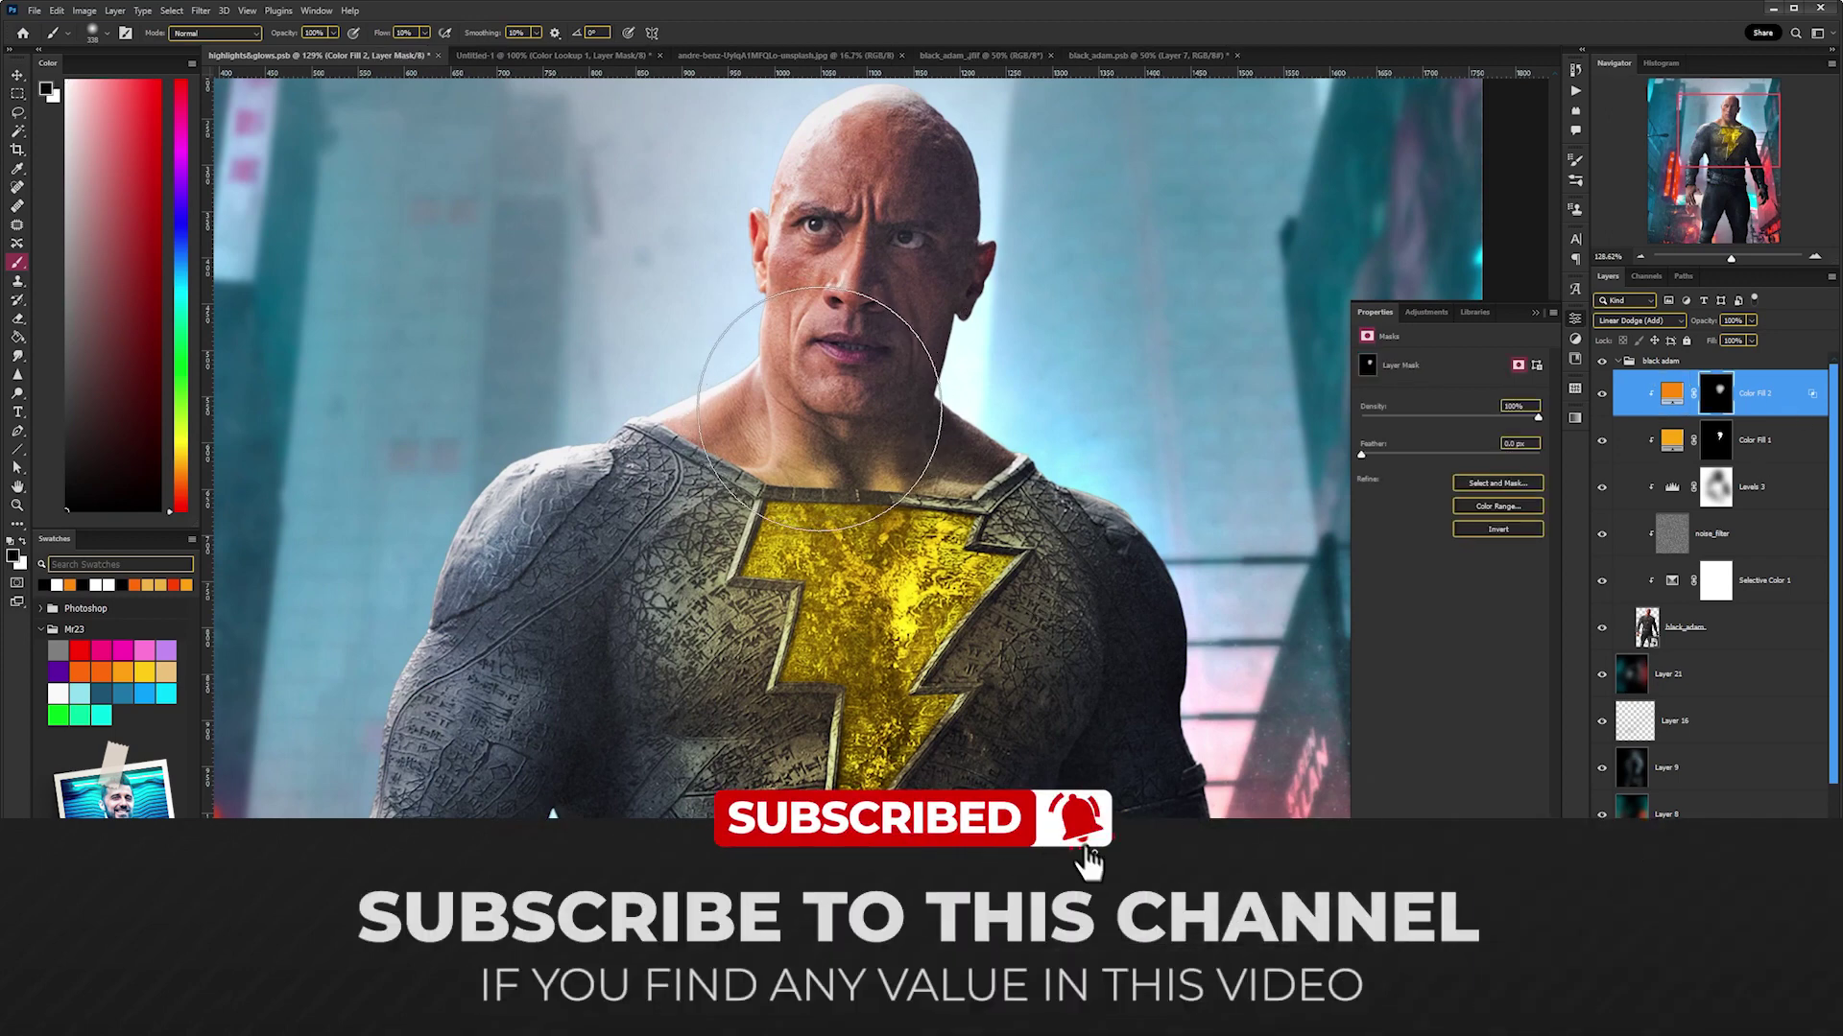
left_click_drag(843, 409, 731, 417)
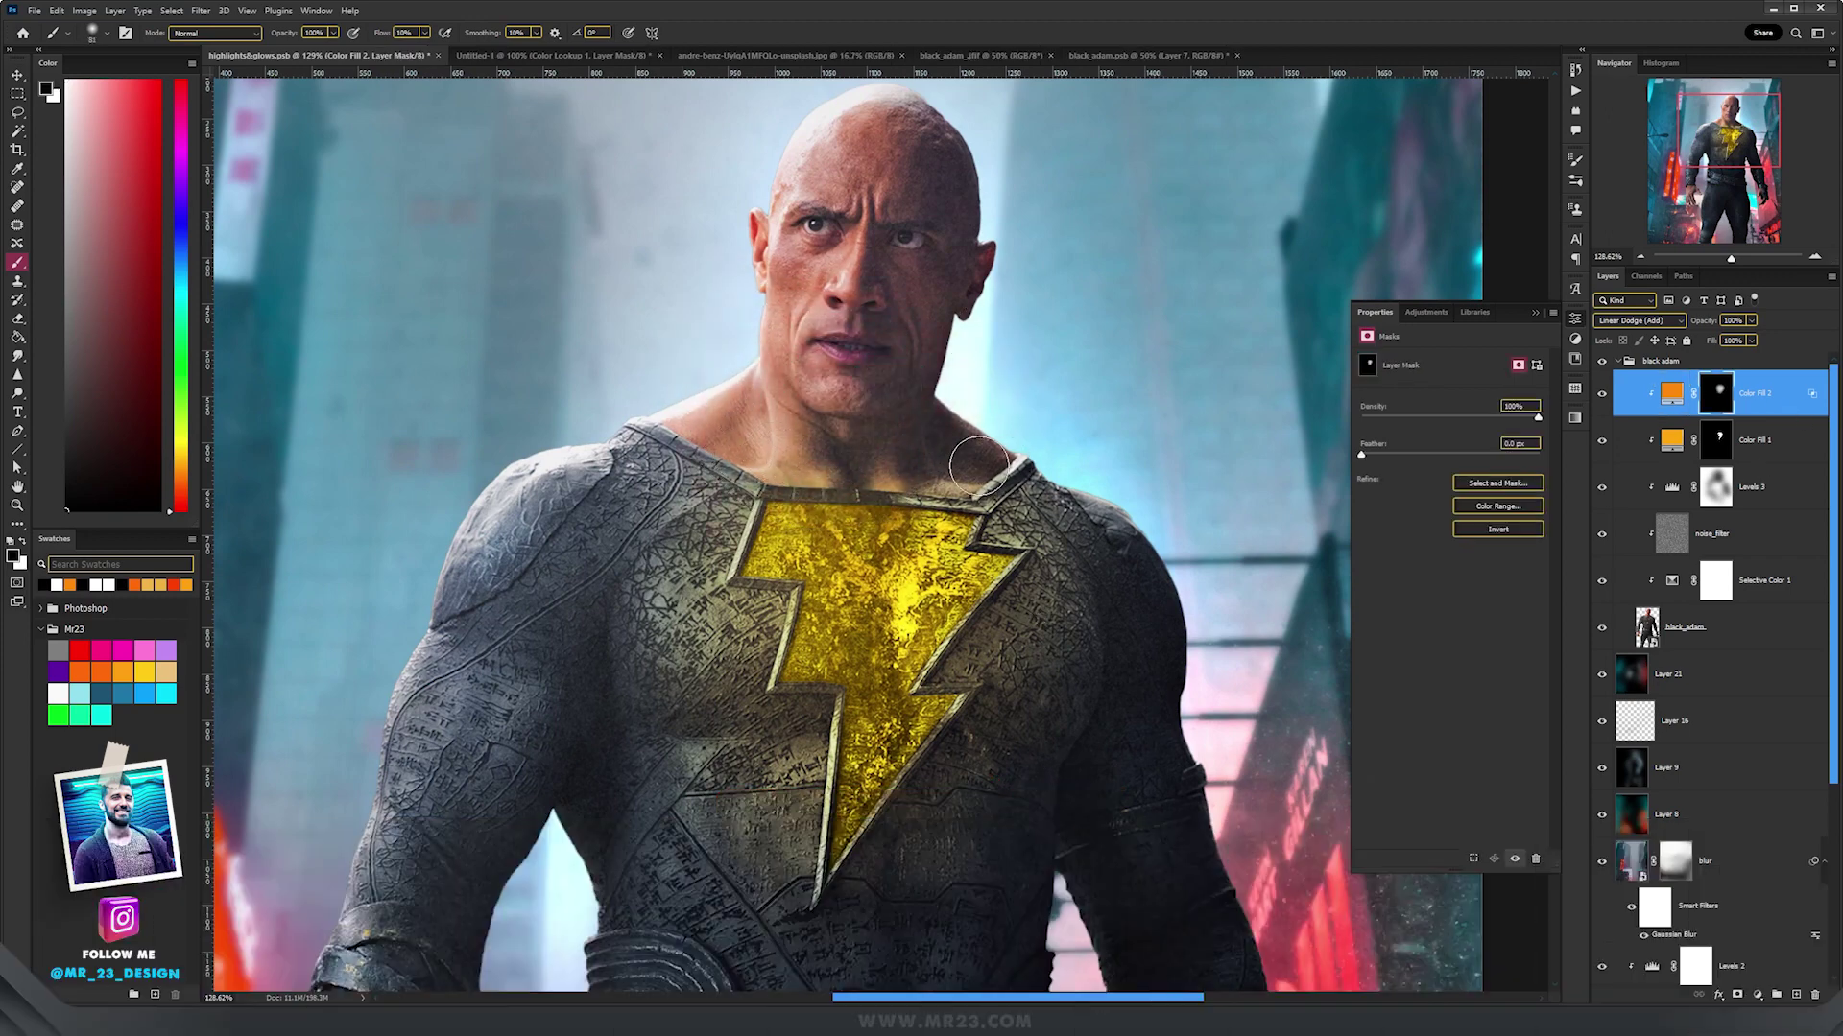
Refine the Color Fill 2 mask with the brush on the chest beside the lower part of the bolt.
scroll(957, 453, "down", 3)
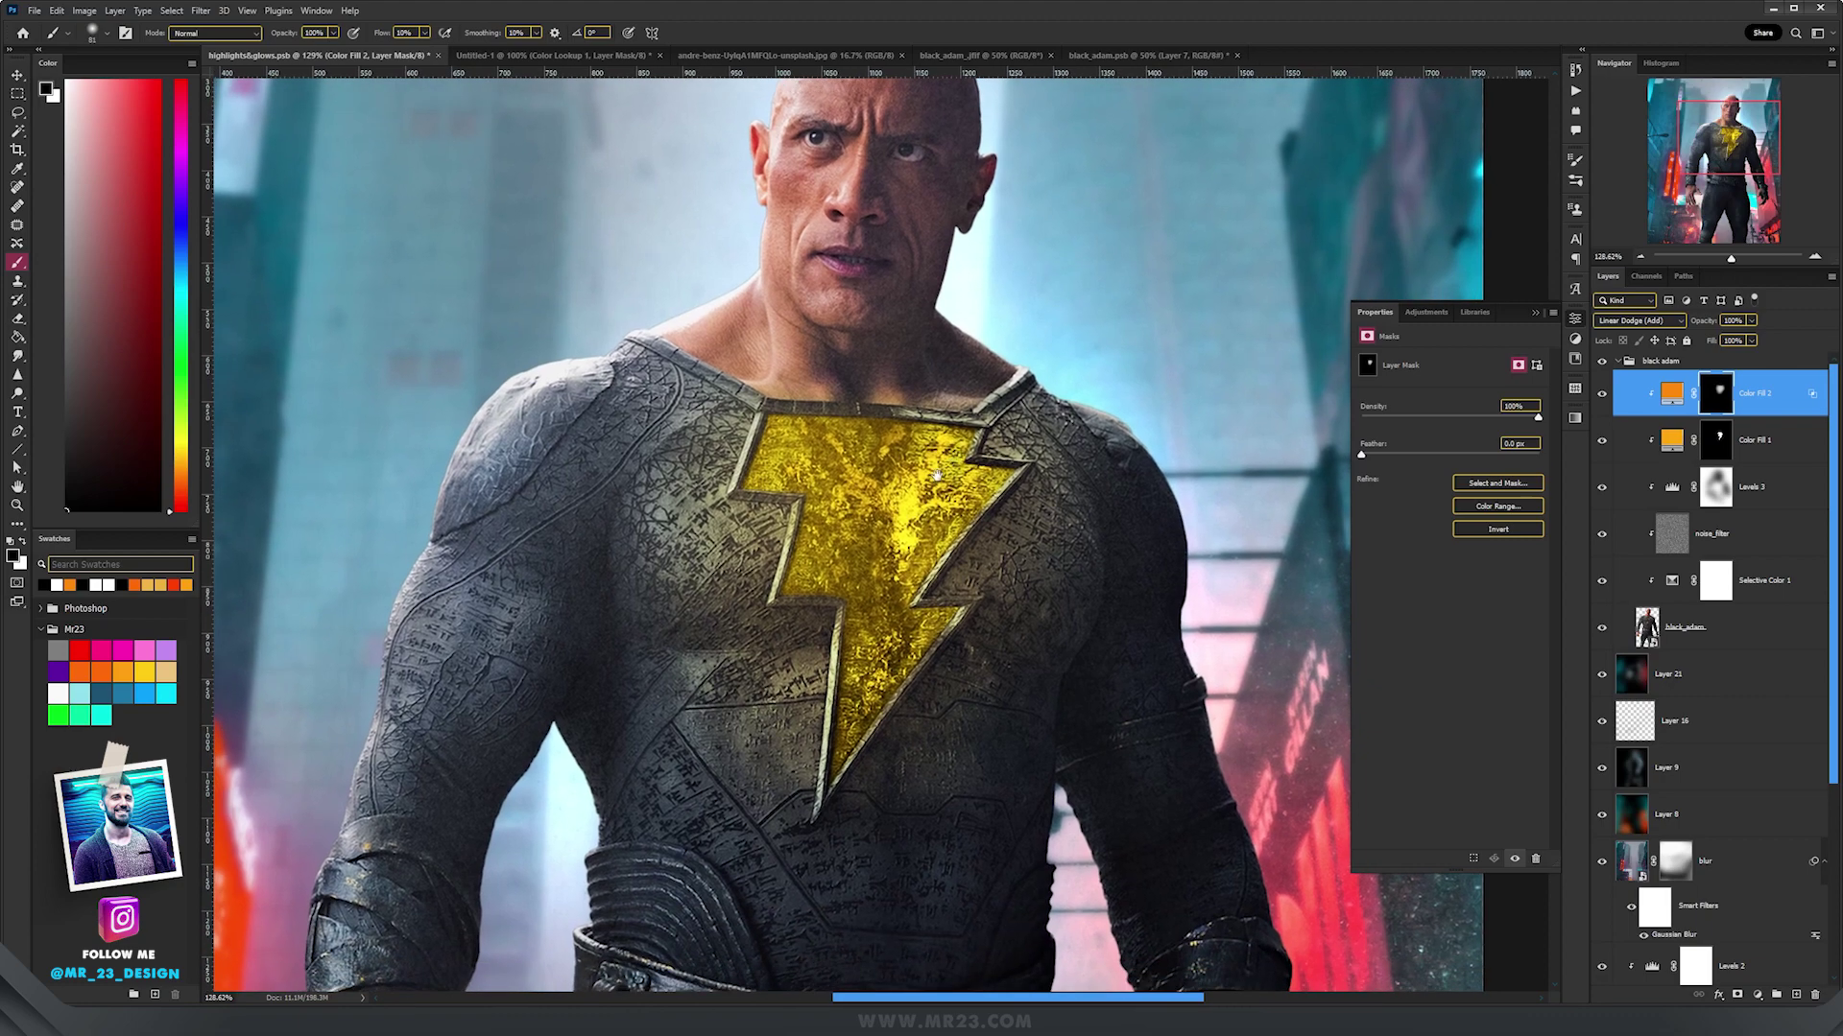
left_click_drag(981, 688, 1026, 687)
key("x")
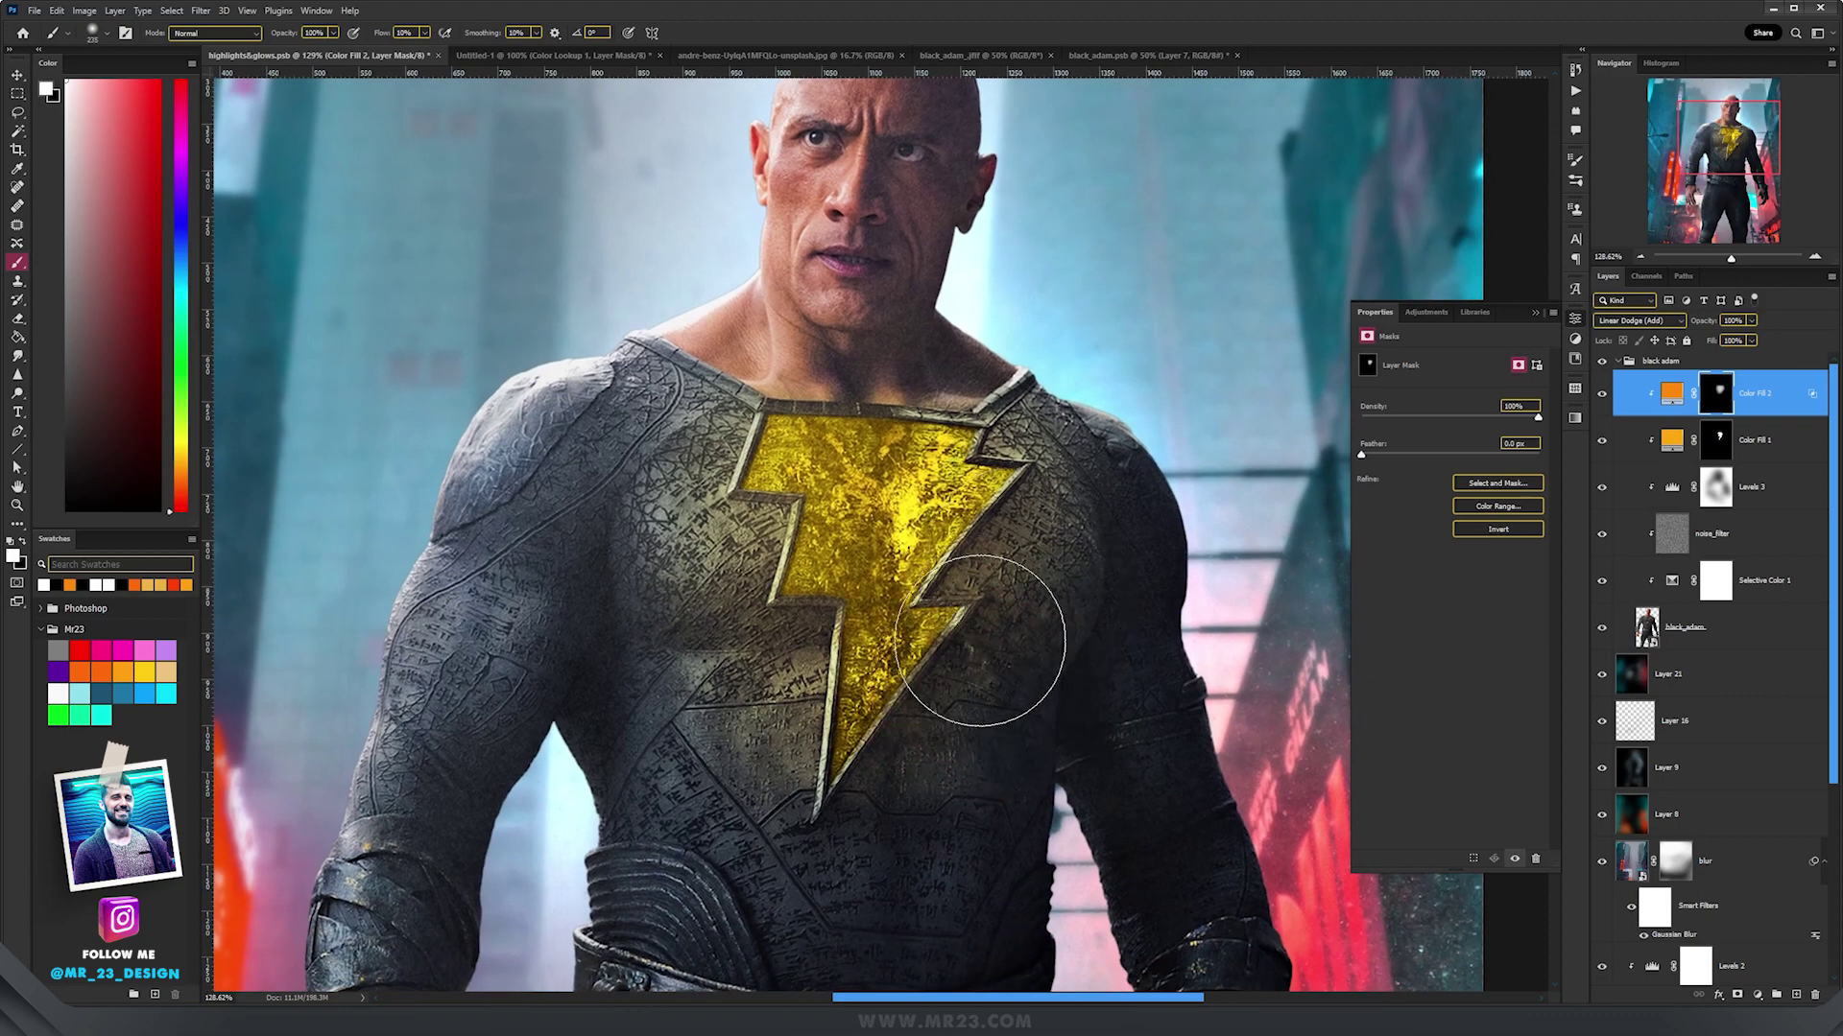
Add a third solid color fill layer in a fully saturated orange-red.
left_click(1758, 995)
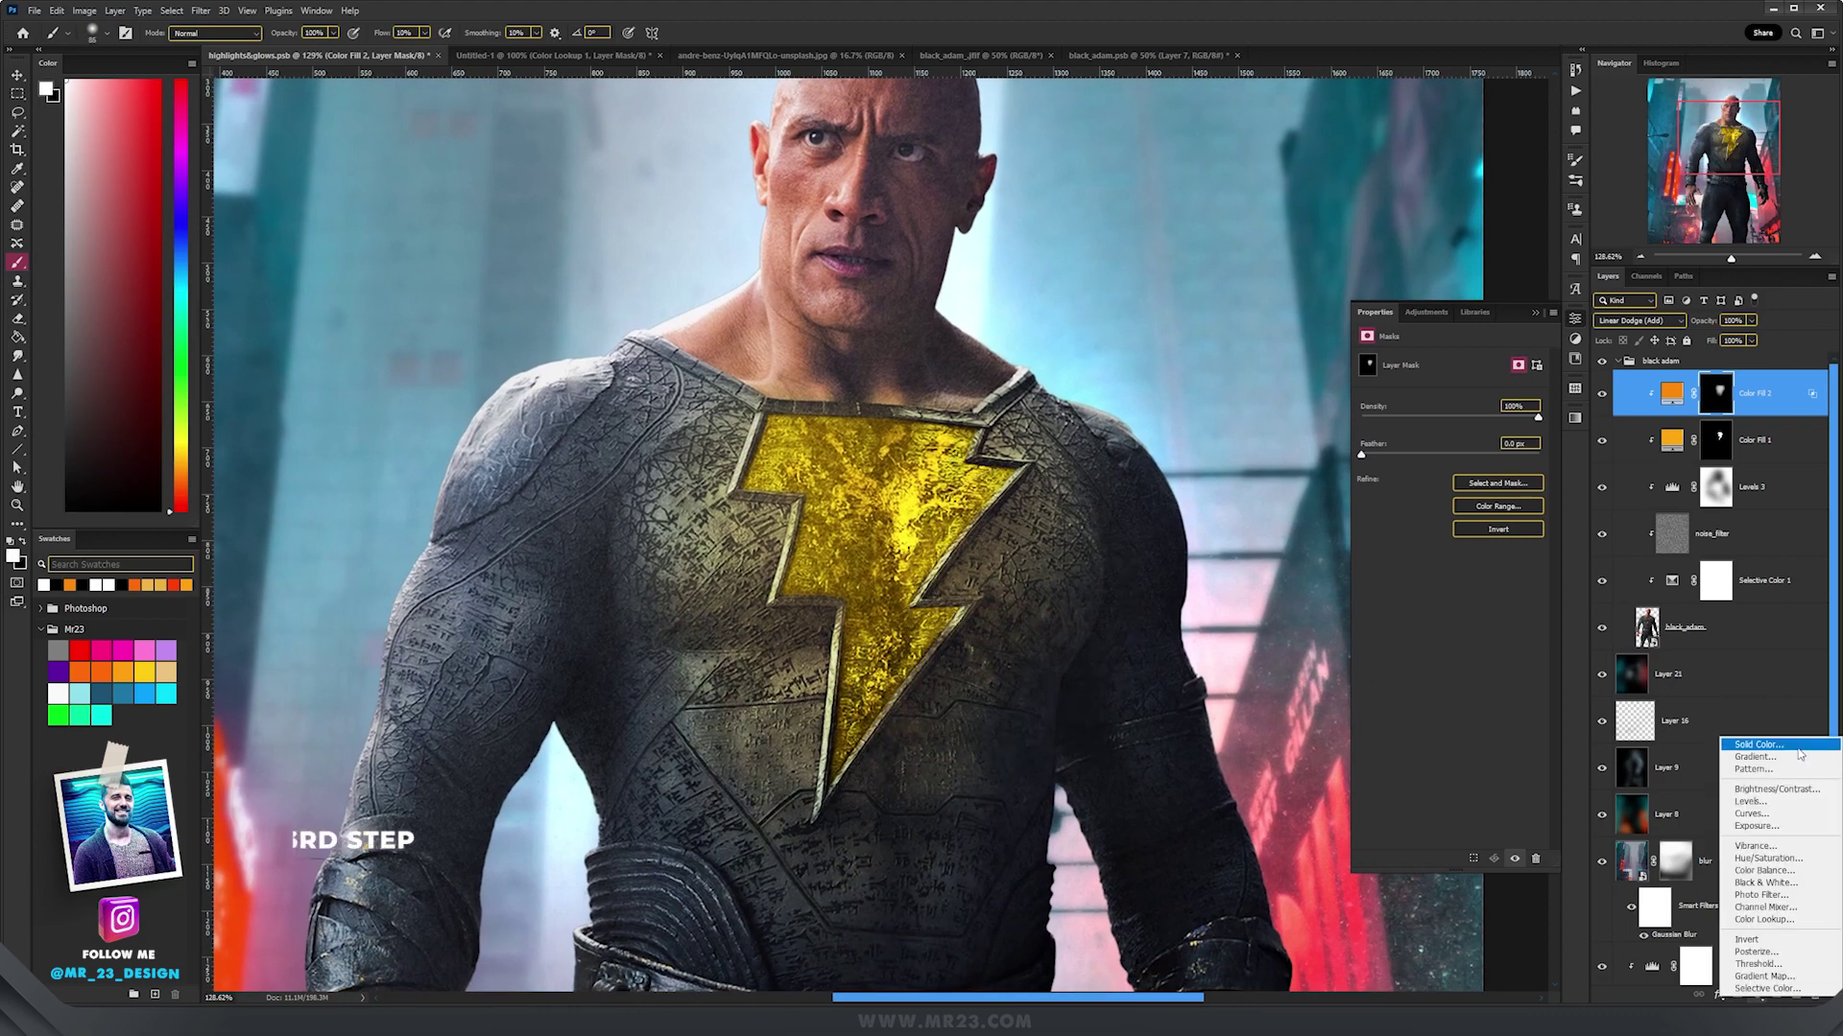
left_click(1758, 745)
left_click(1108, 189)
left_click_drag(1123, 200, 1123, 356)
left_click(1251, 181)
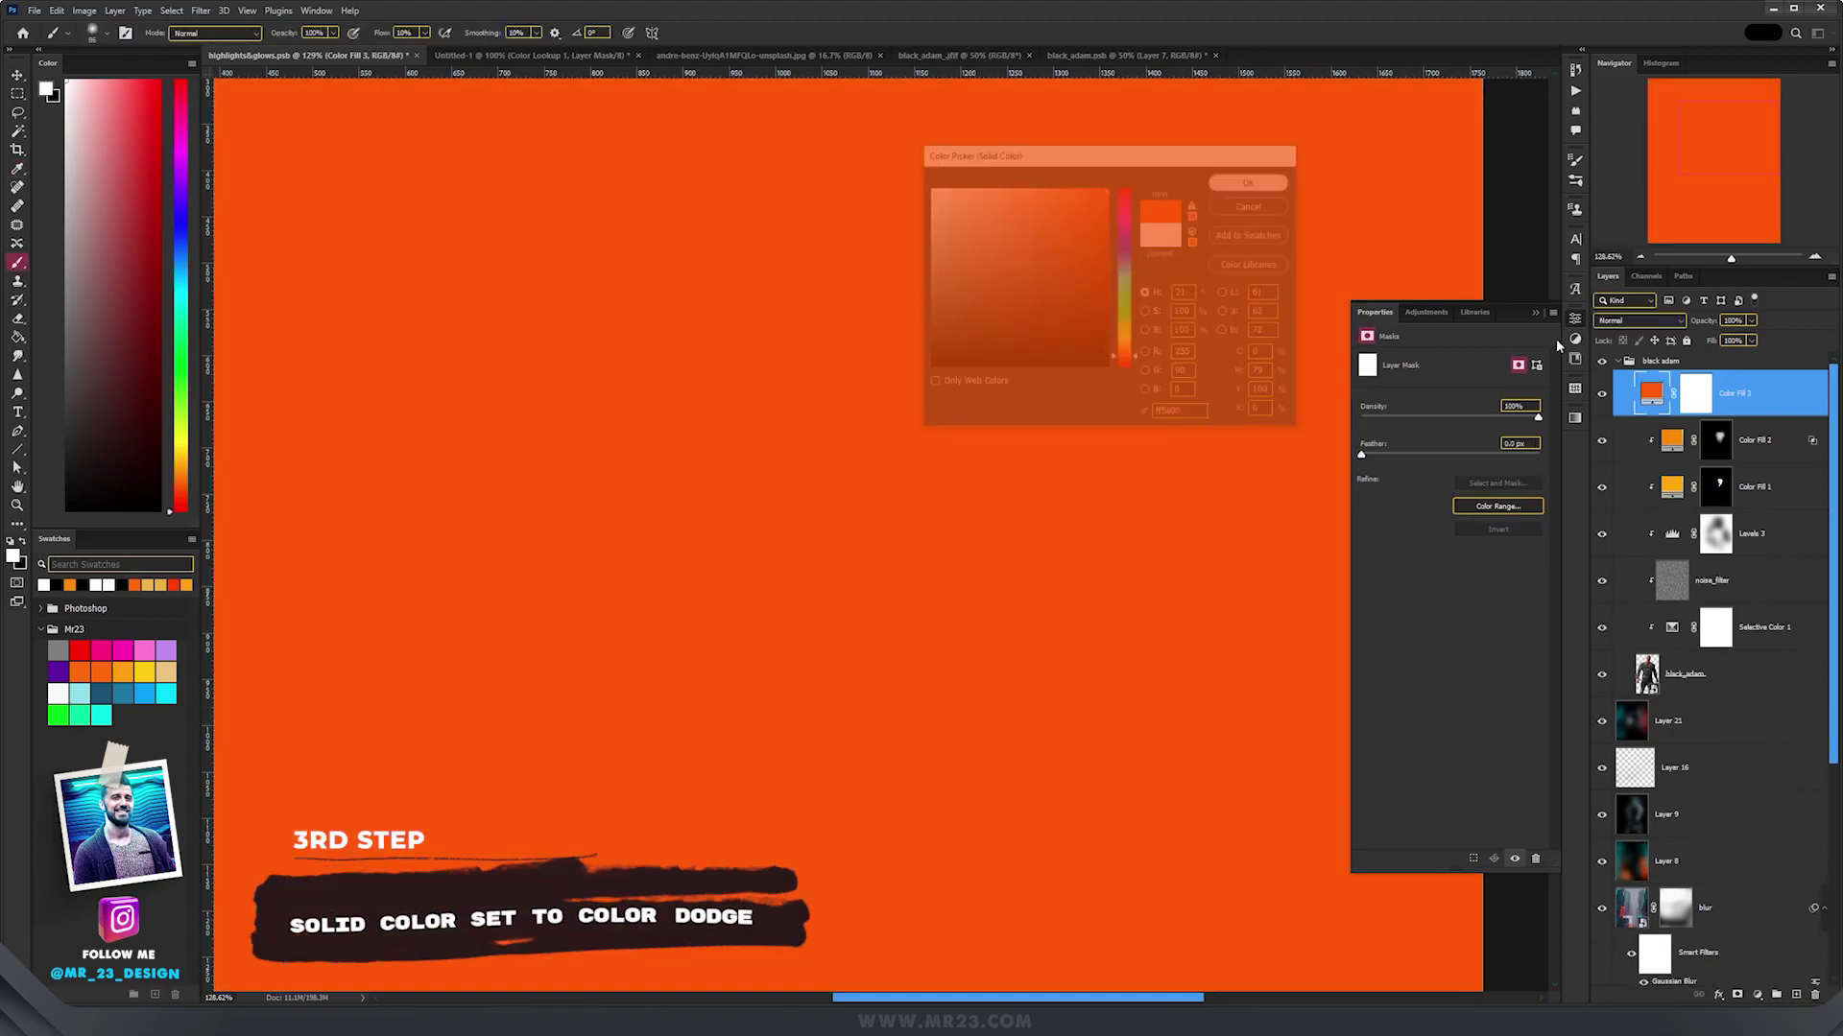
Clip the orange-red fill to the layers below and set its blend mode to Color Dodge.
left_click(1704, 416, "alt")
left_click(1639, 321)
left_click(1646, 452)
Invert the orange-red fill's mask and paint the glow back over the bolt and the chest around it.
key("ctrl+i")
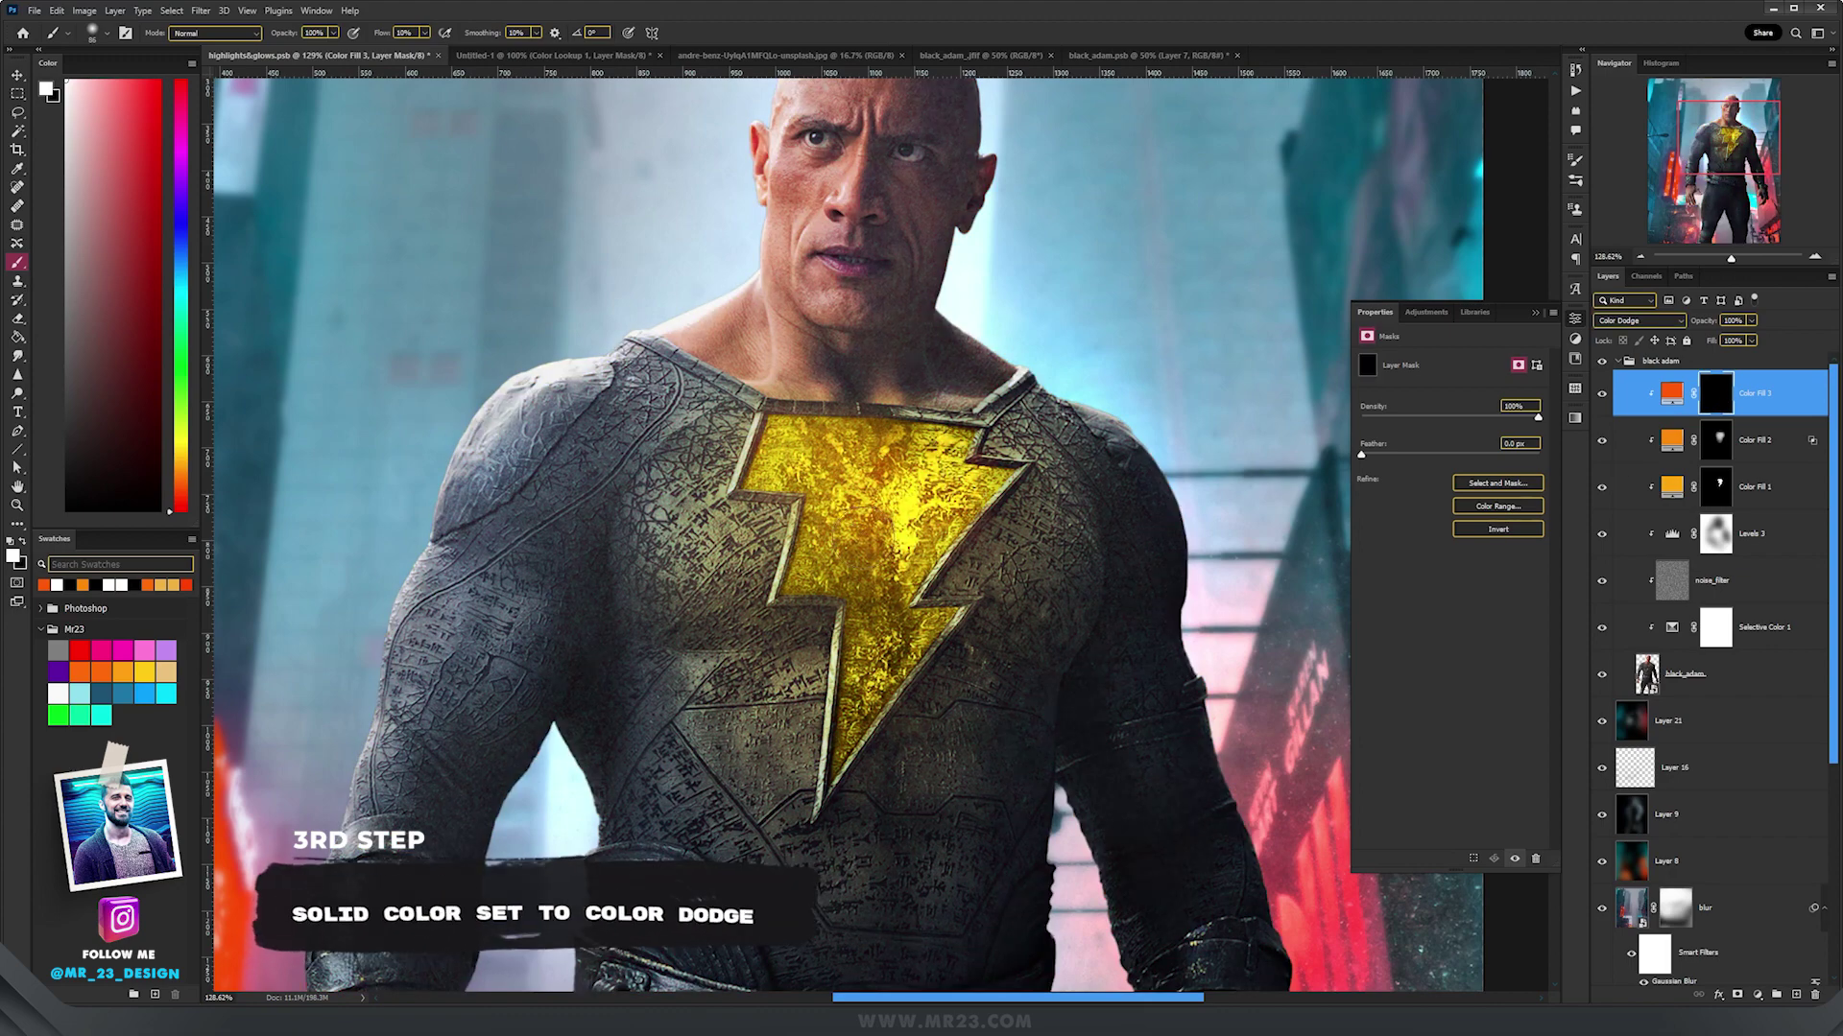
left_click_drag(804, 439, 835, 440)
mouse_move(1023, 518)
left_mouse_down()
mouse_move(786, 708)
mouse_move(710, 715)
mouse_move(653, 460)
left_mouse_up()
Apply Blend If to Color Fill 3, splitting the Underlying Layer's black slider to about 0 / 96.
double_click(1785, 393)
left_click_drag(1555, 299, 1329, 300)
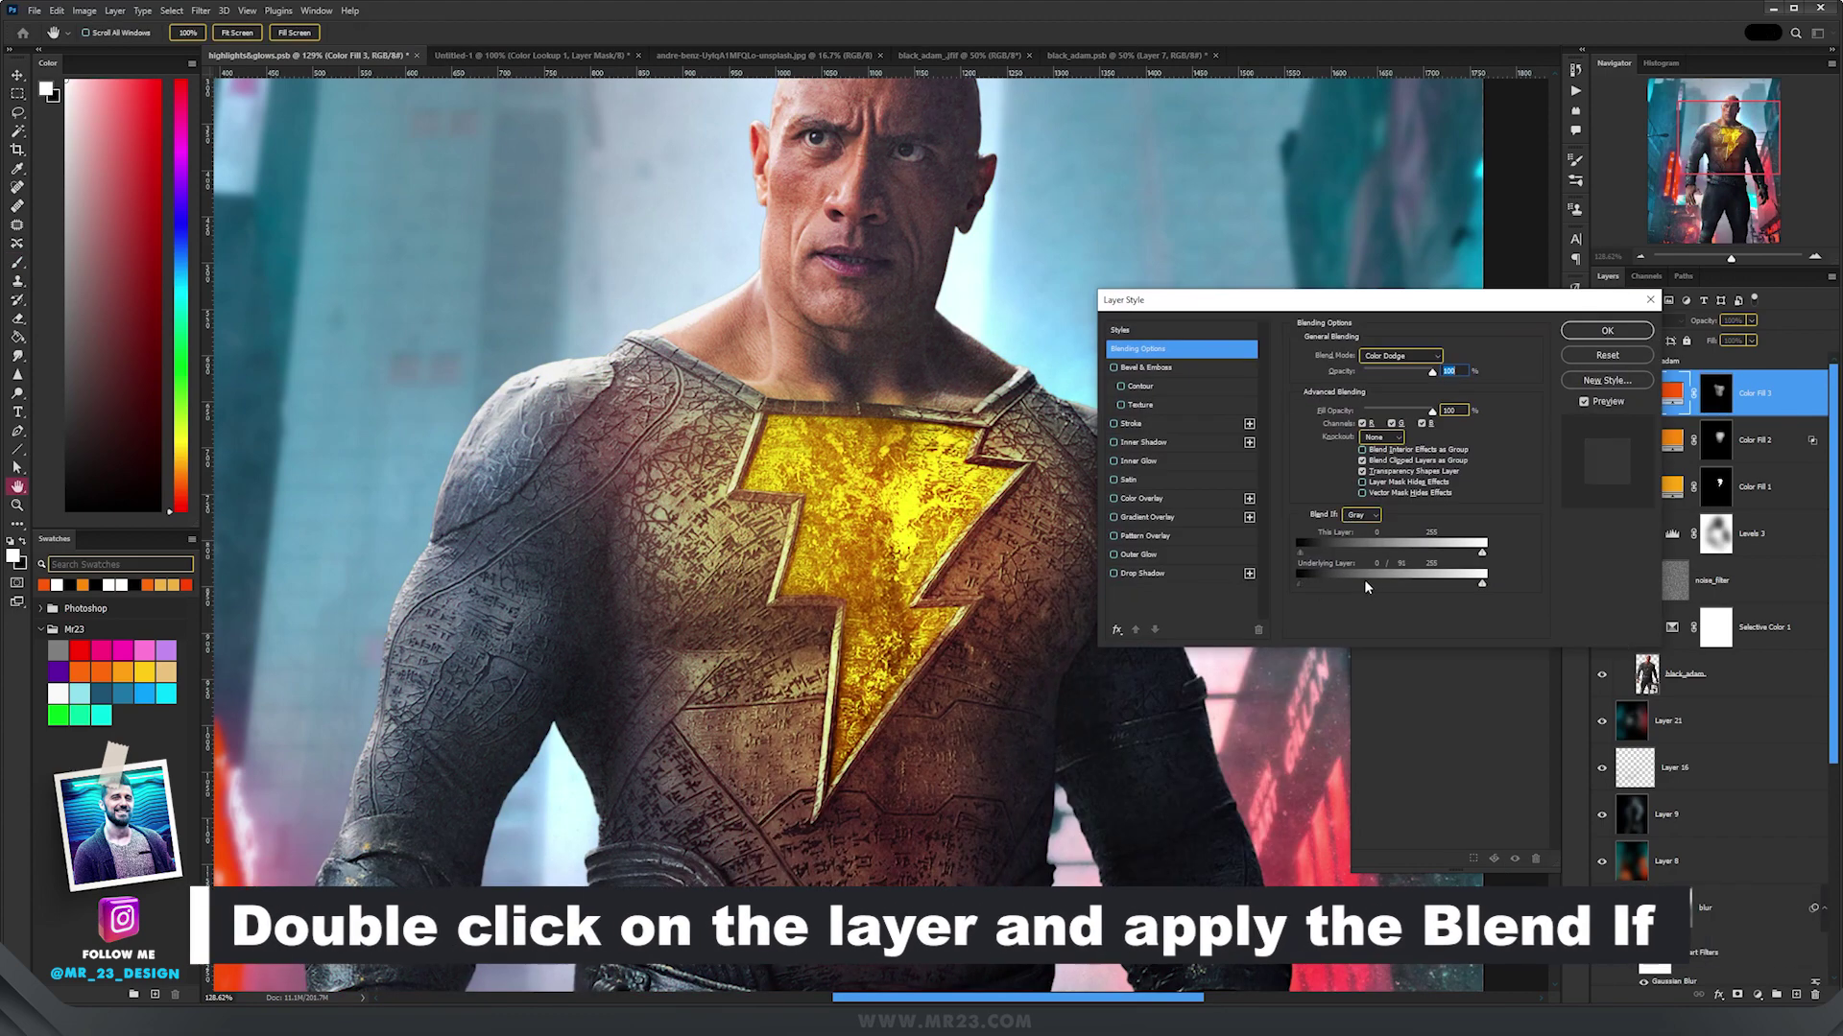
left_click(1602, 334)
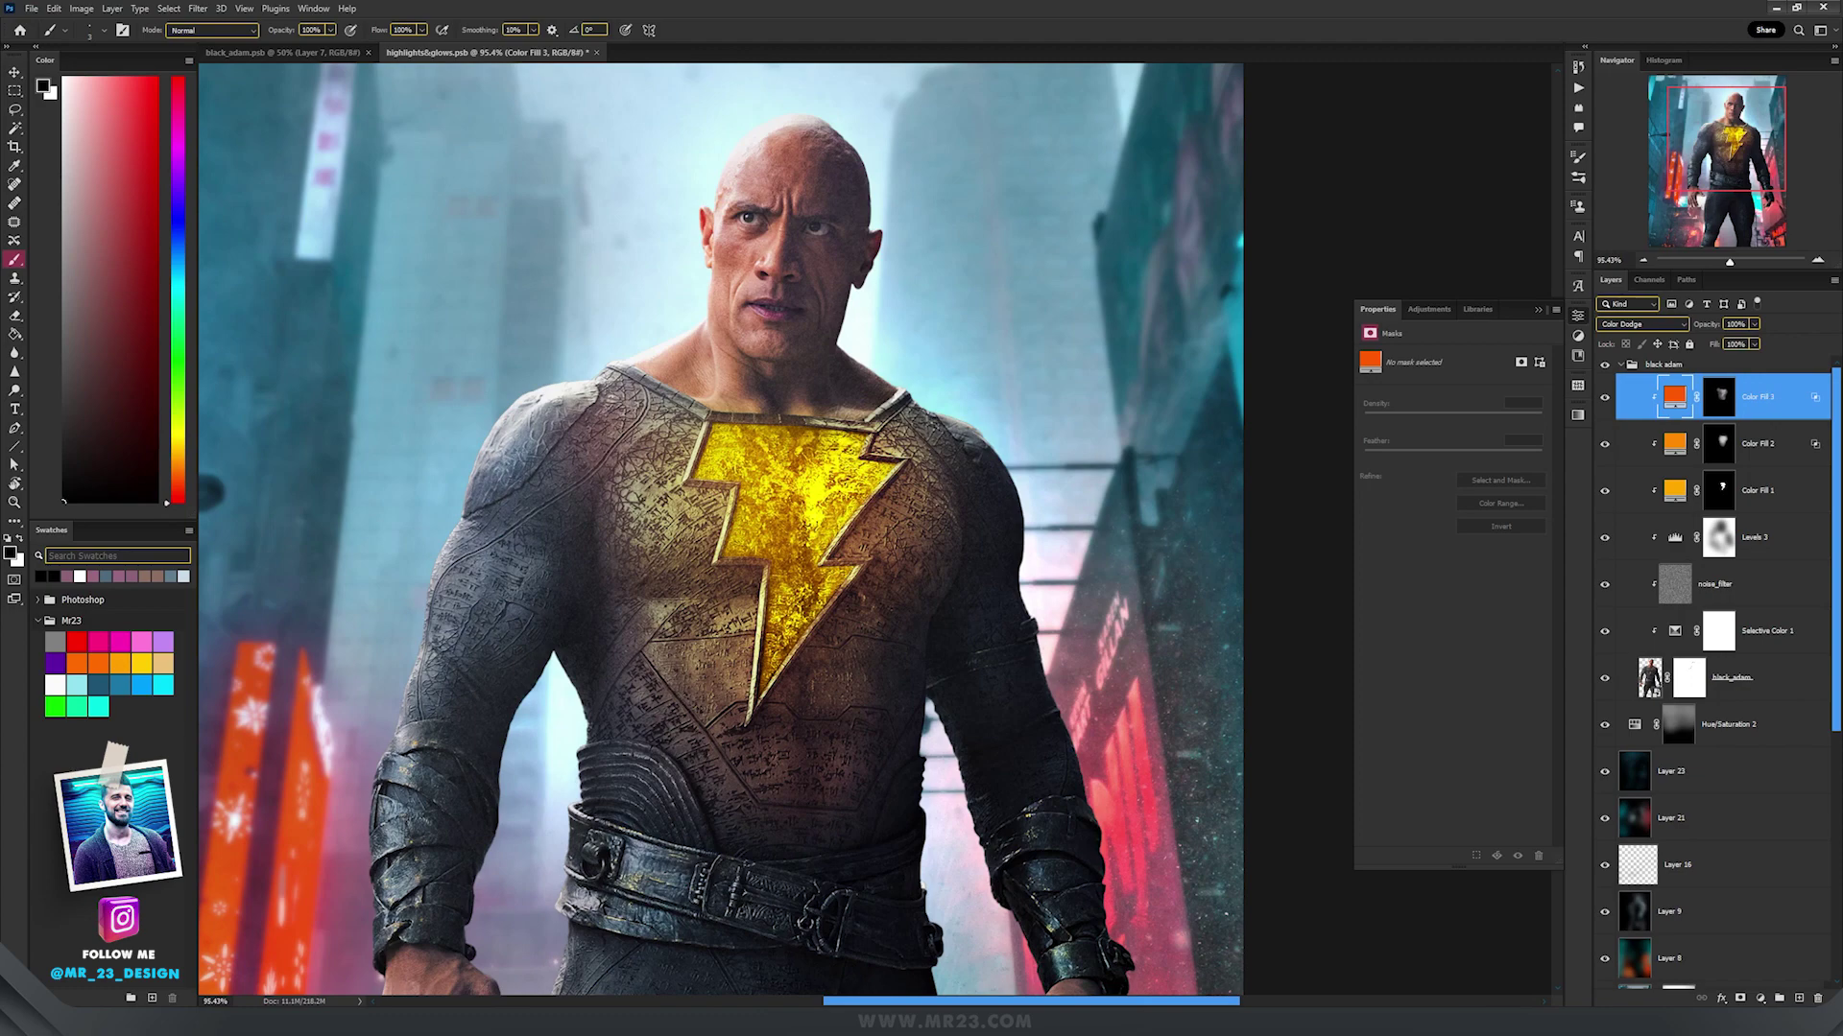
Create a group named "magic glow" above the color fills and set its blend mode to Screen.
left_click(1778, 999)
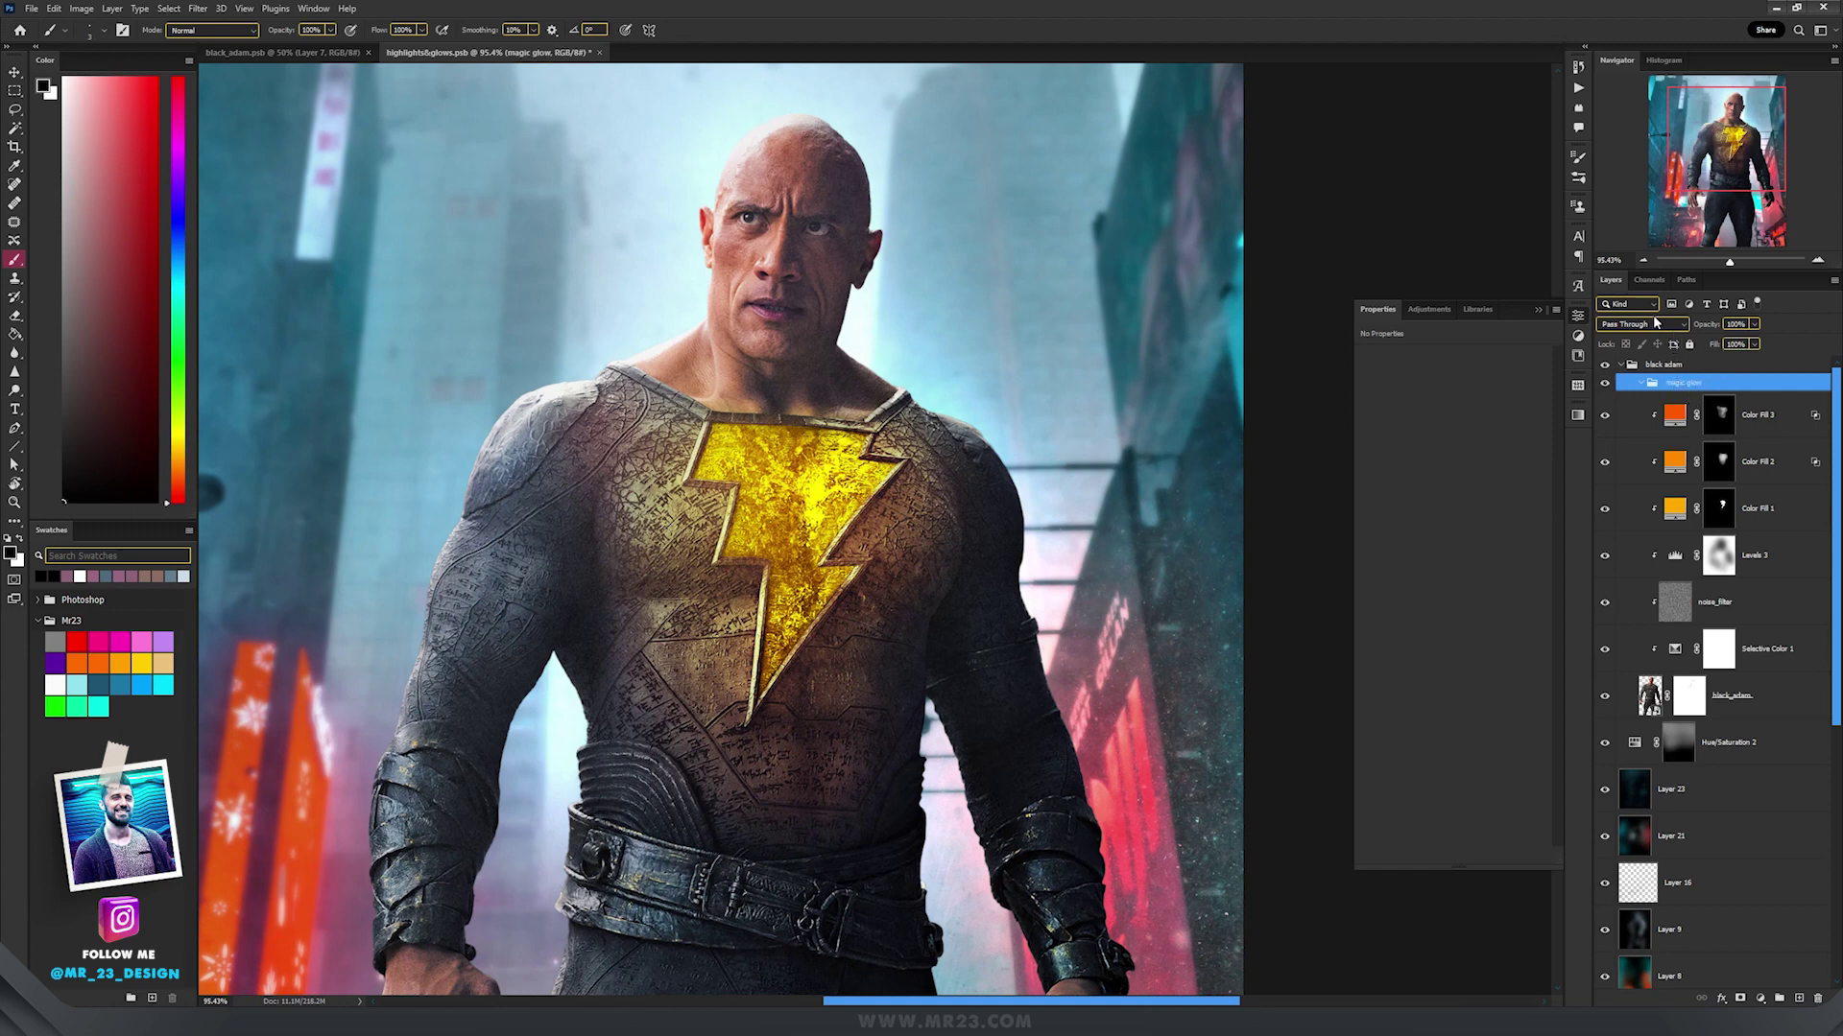
left_click(1654, 324)
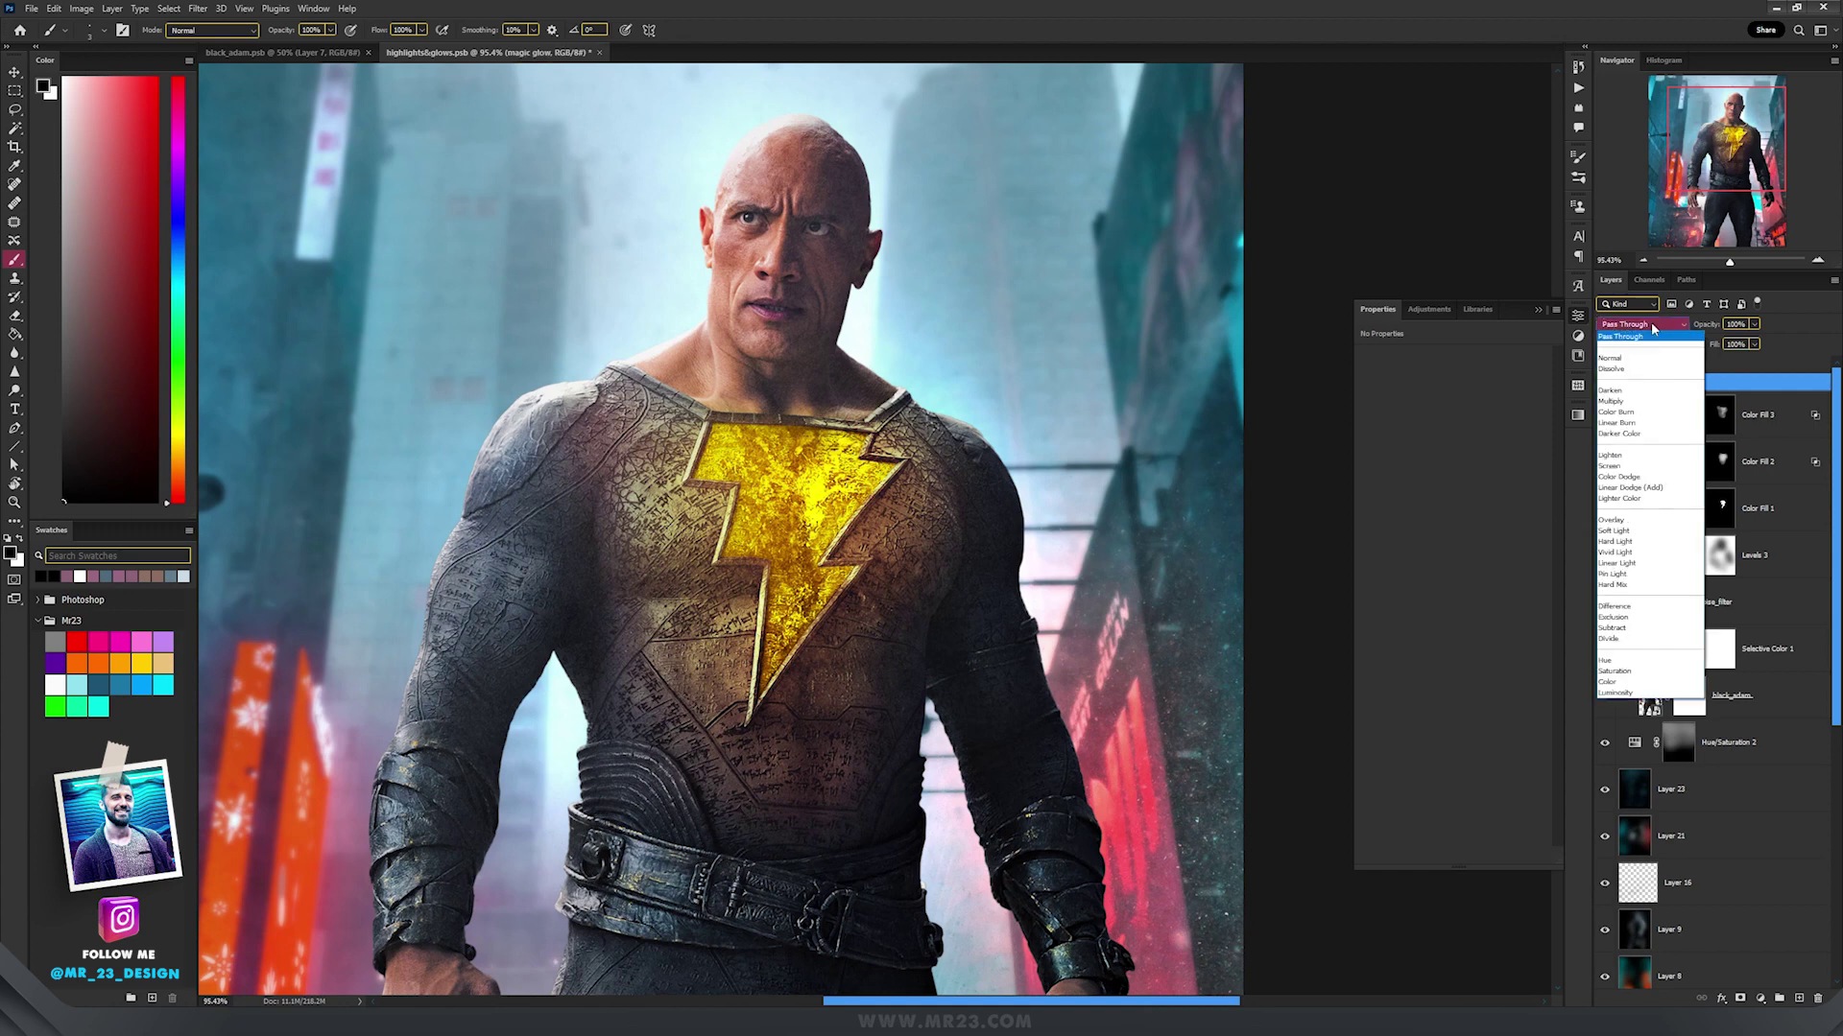
left_click(1630, 468)
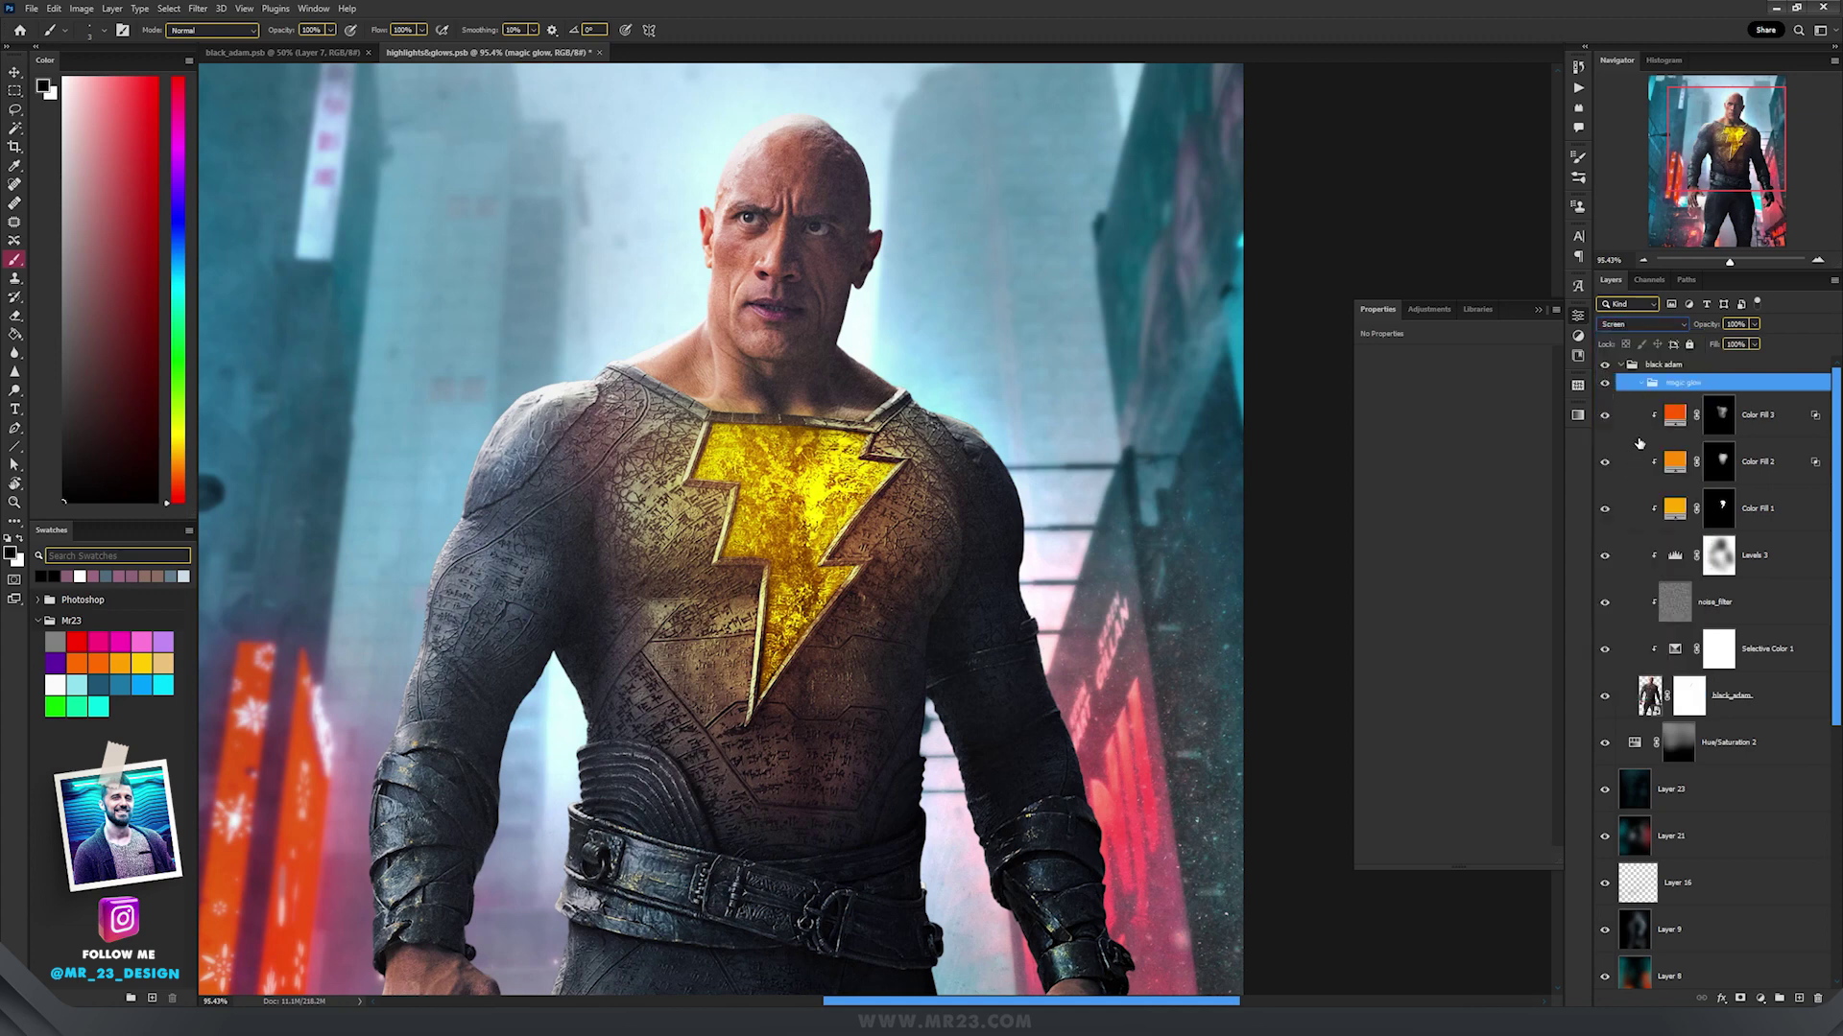
Add a new layer named "base" inside the magic glow group and fill it with black.
left_click(1799, 1000)
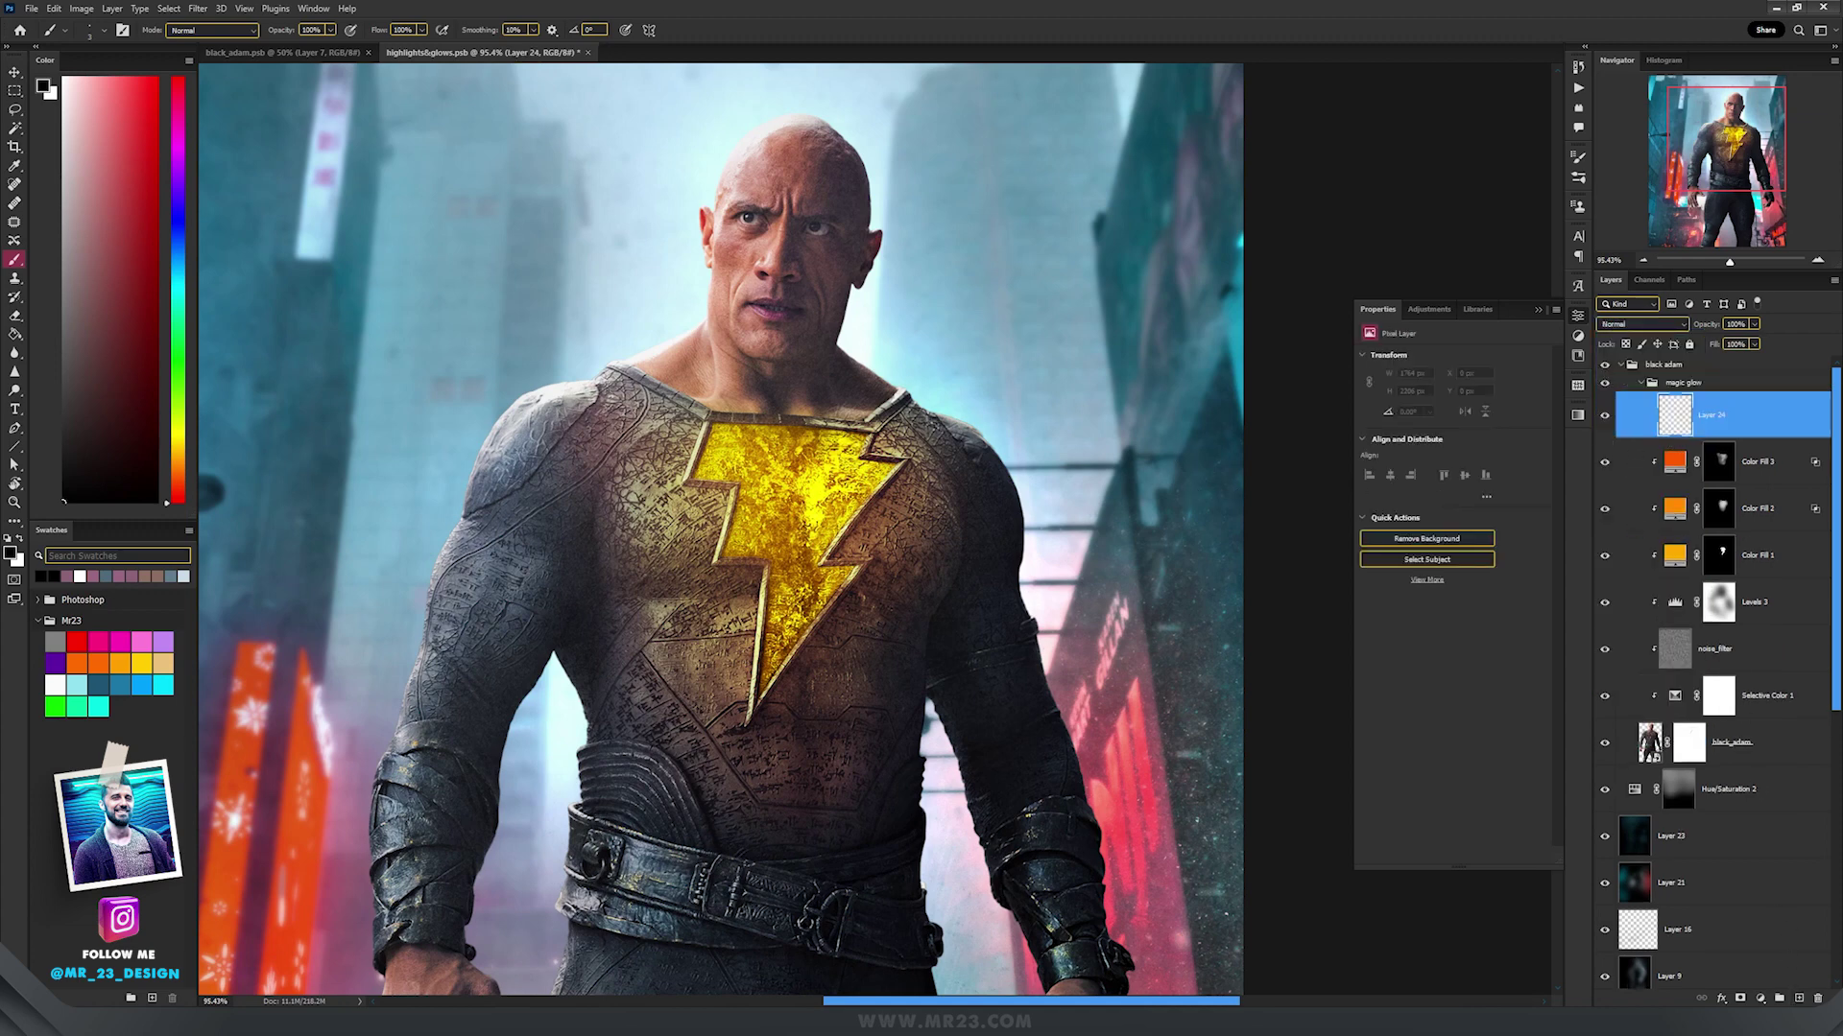
key("g")
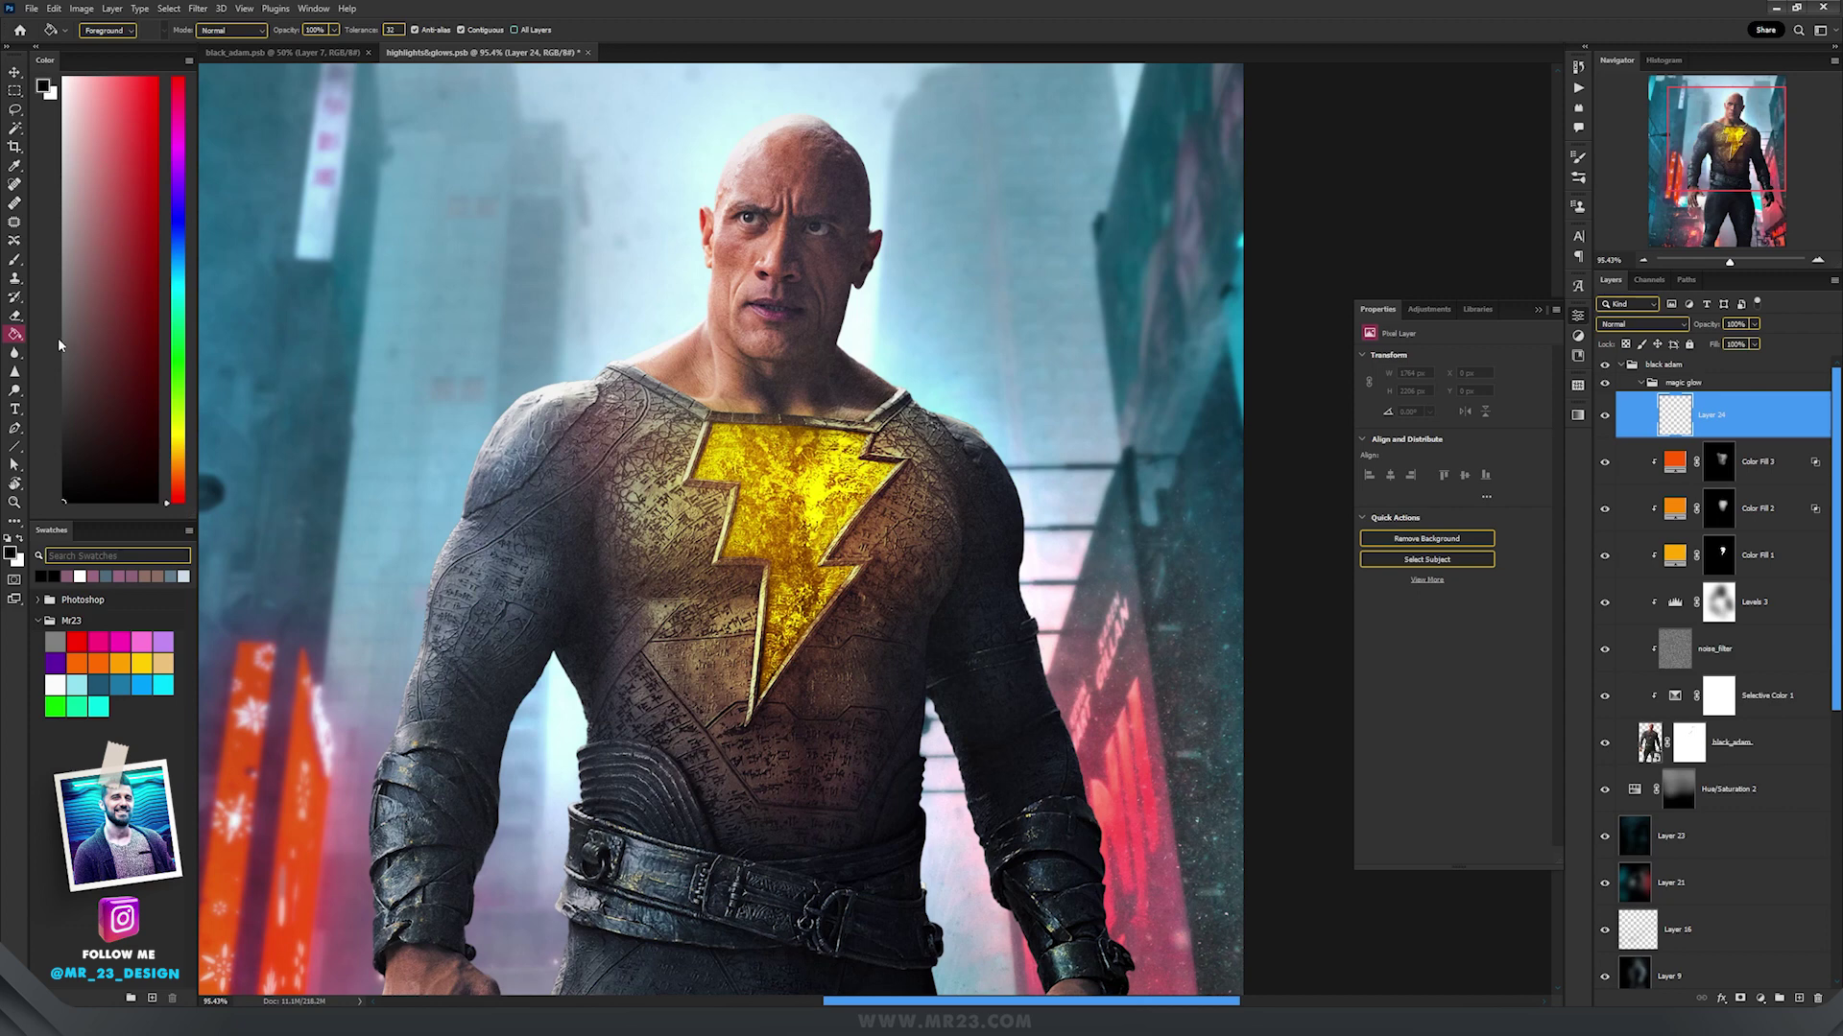
left_click(849, 449)
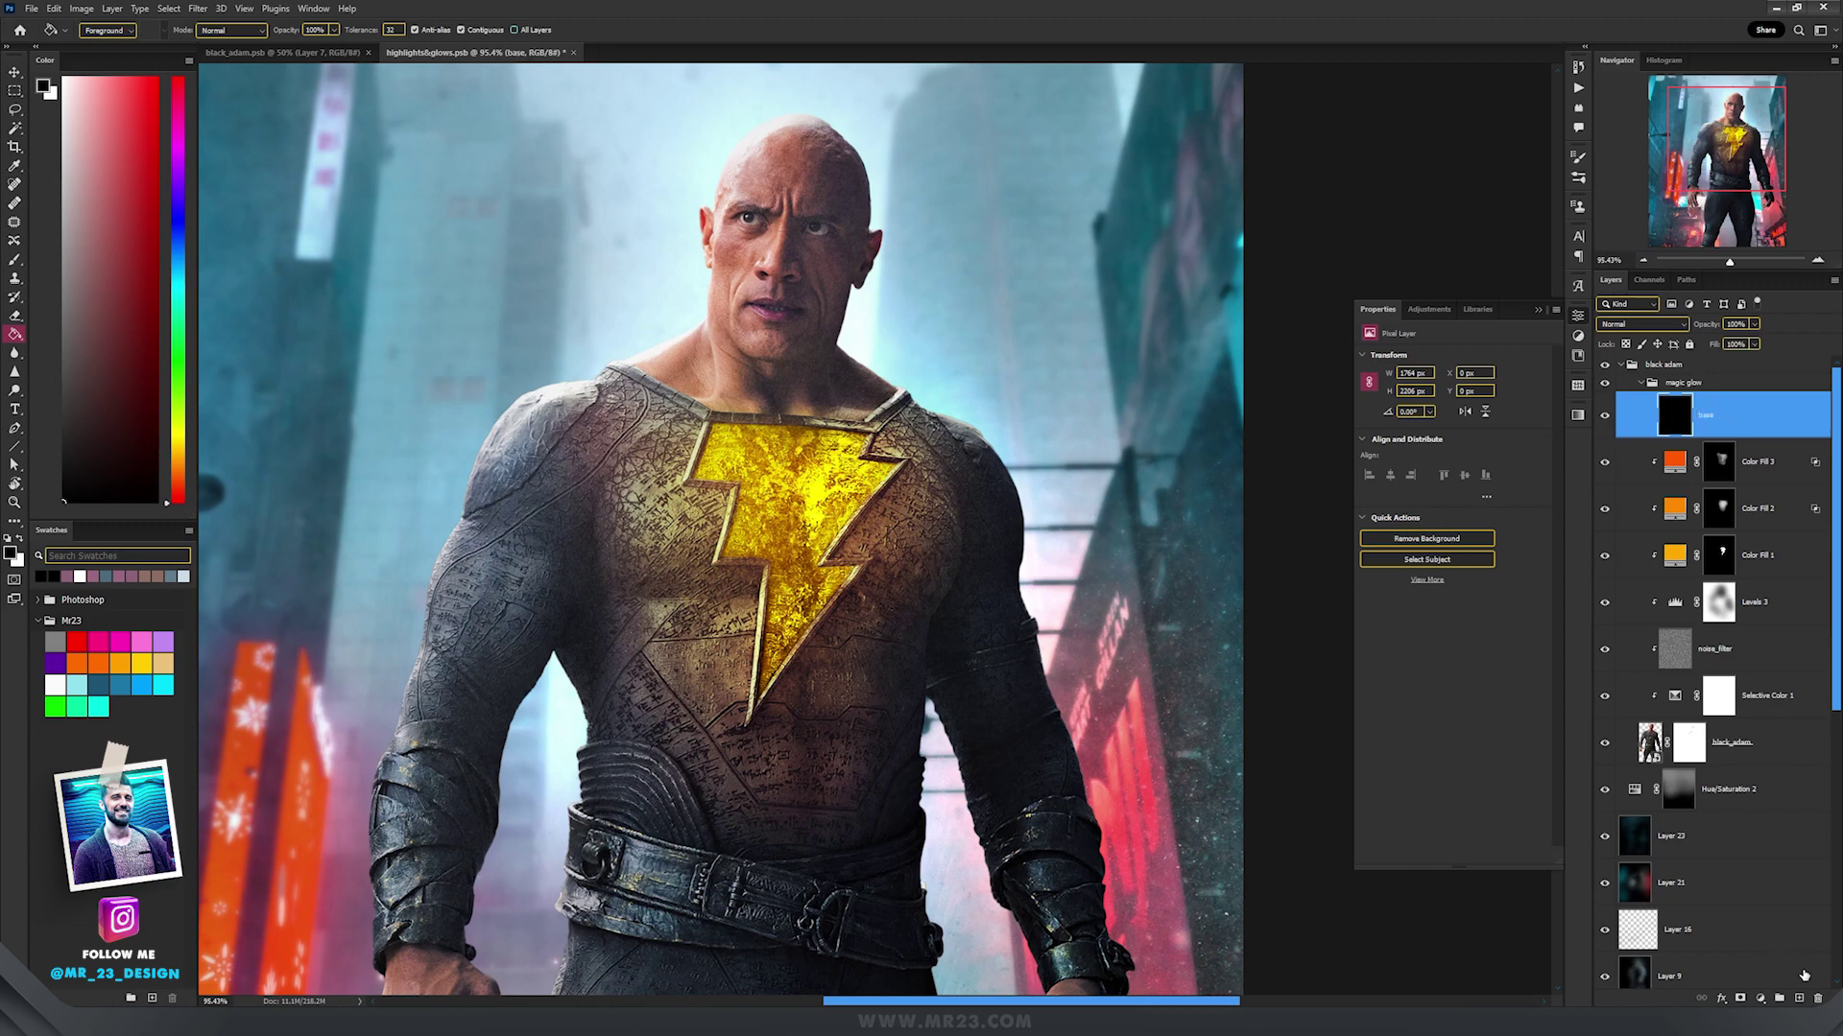
Add a layer named "glow" above the base layer and place a Gradient Map adjustment above it, opening its gradient for editing.
left_click(1799, 998)
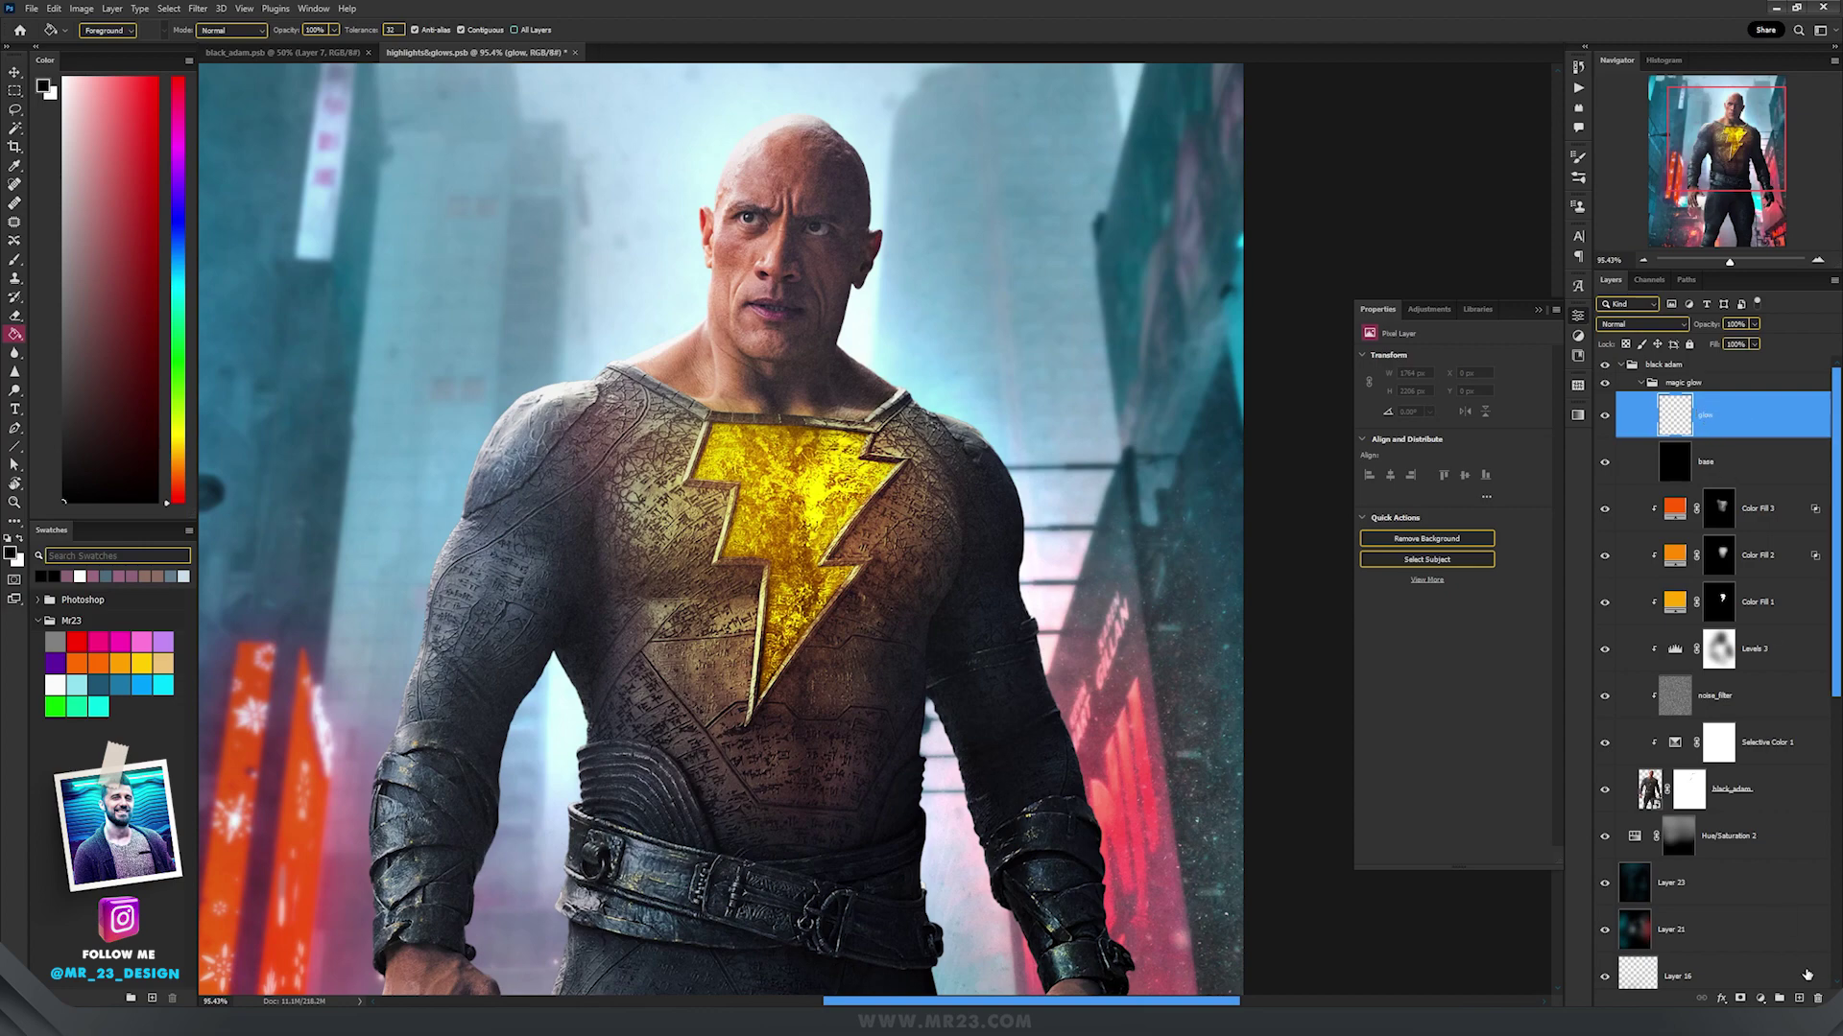
left_click(1763, 1000)
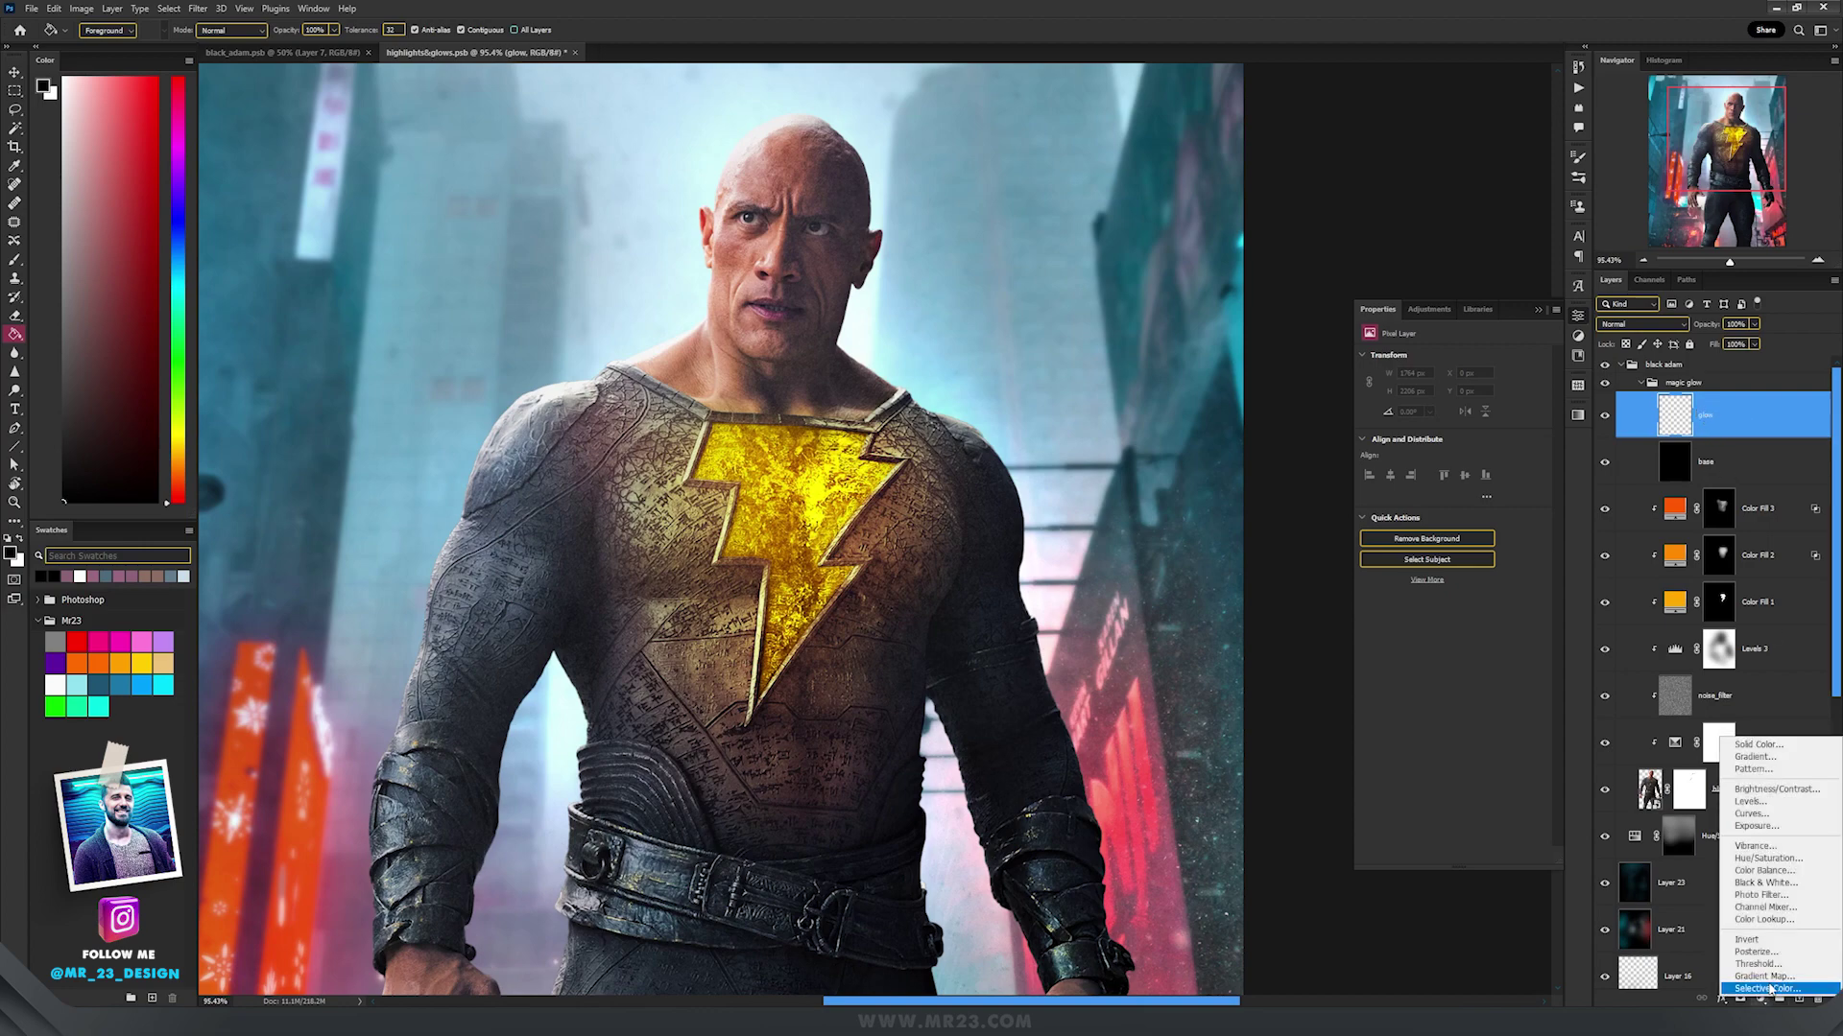
left_click(1764, 976)
left_click(1389, 363)
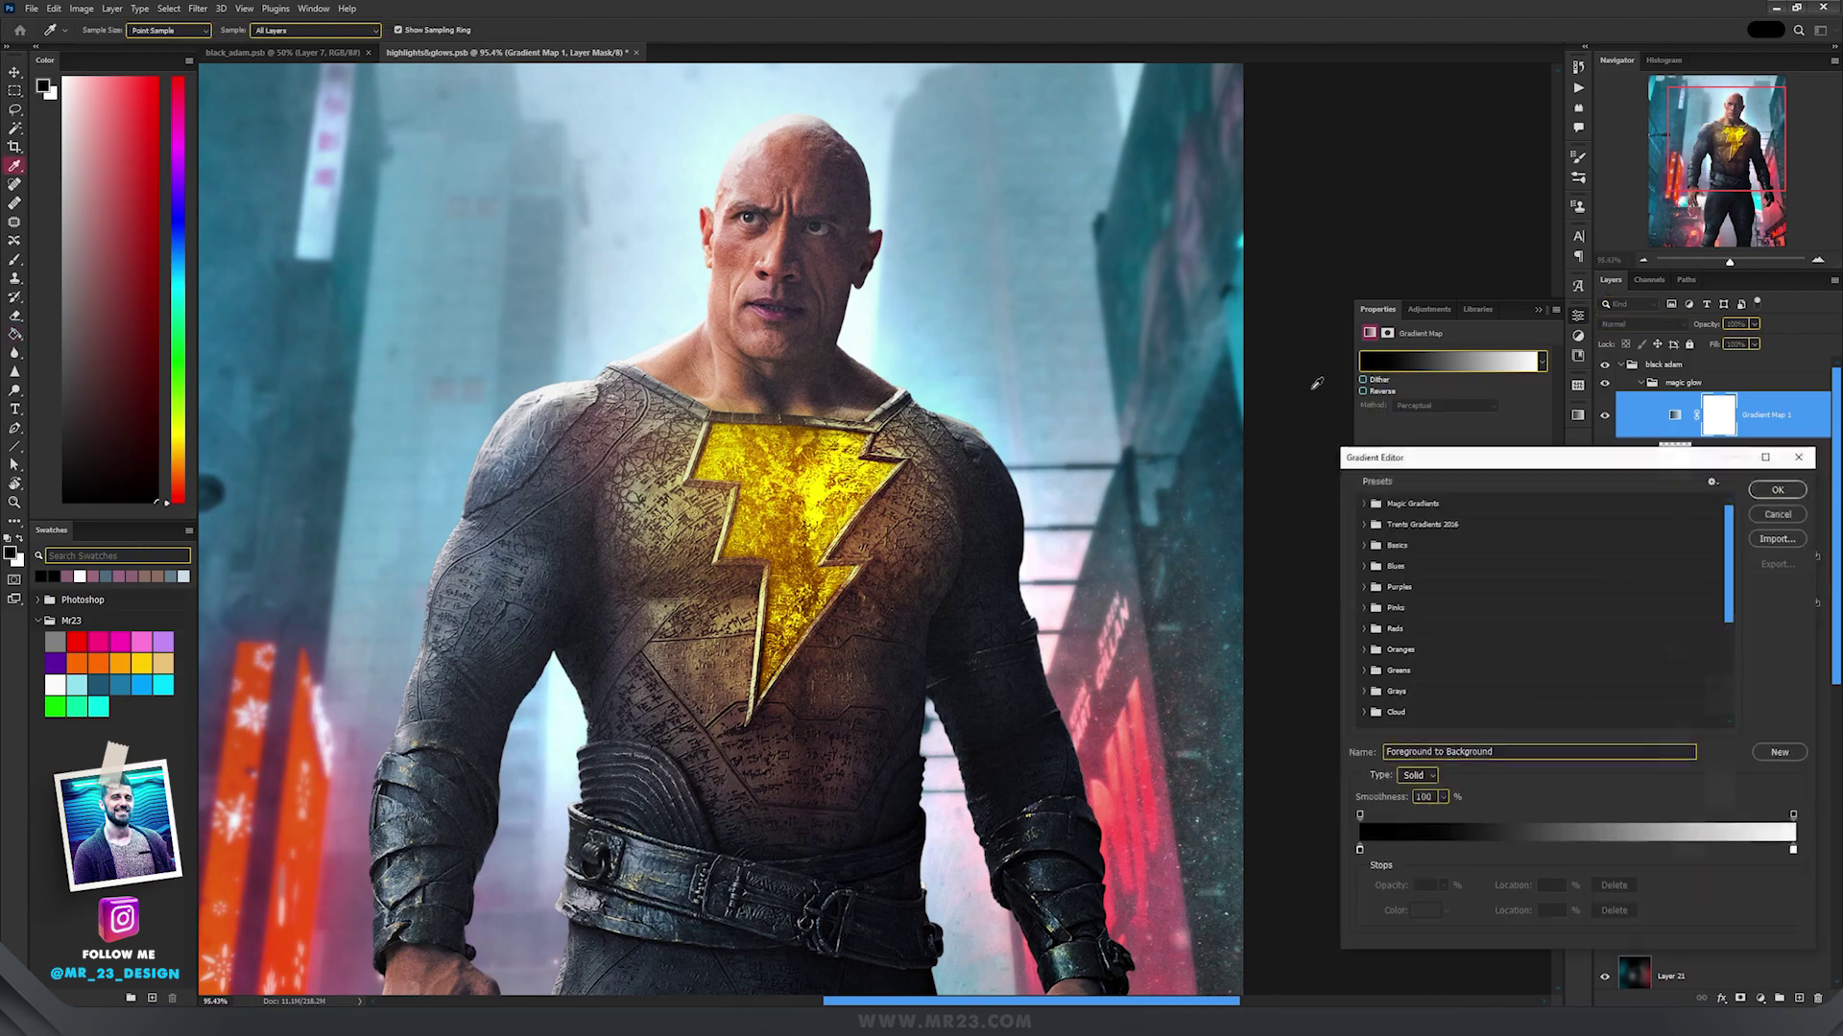
left_click_drag(1461, 463, 841, 226)
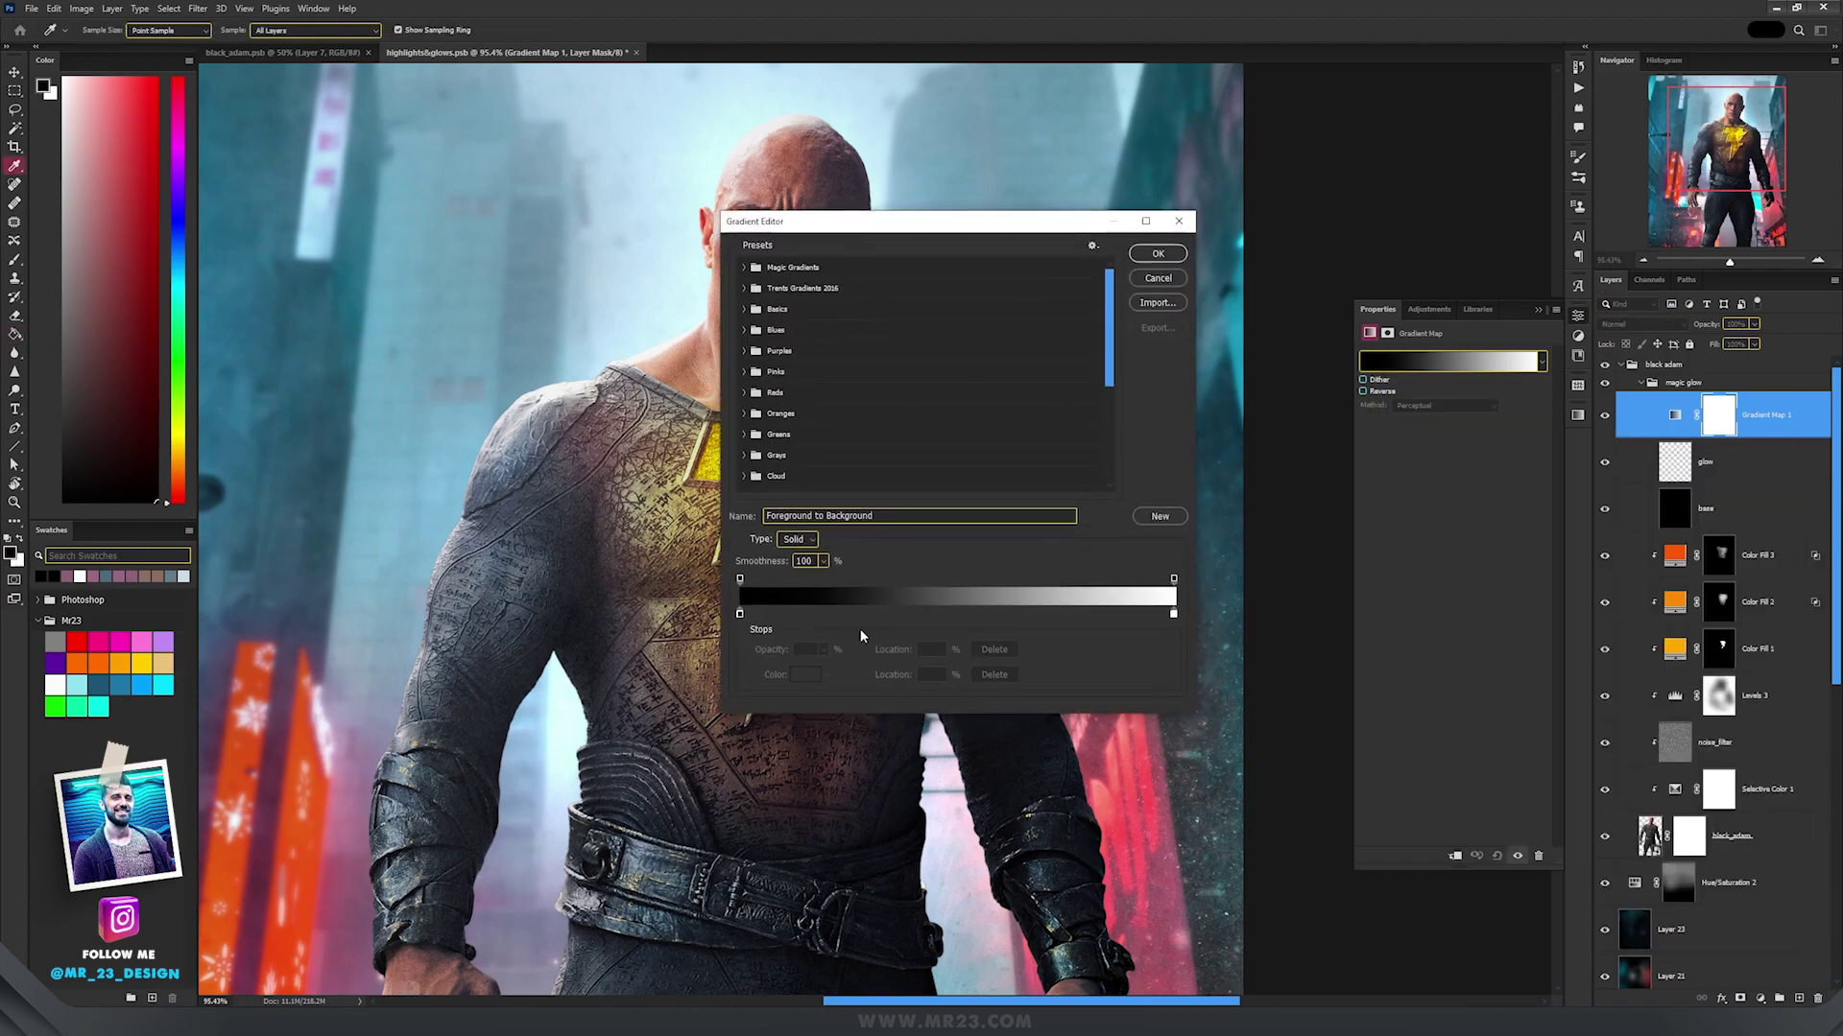
Check the gradient's end stop colors, keeping black at 0% and white at 100%.
double_click(740, 614)
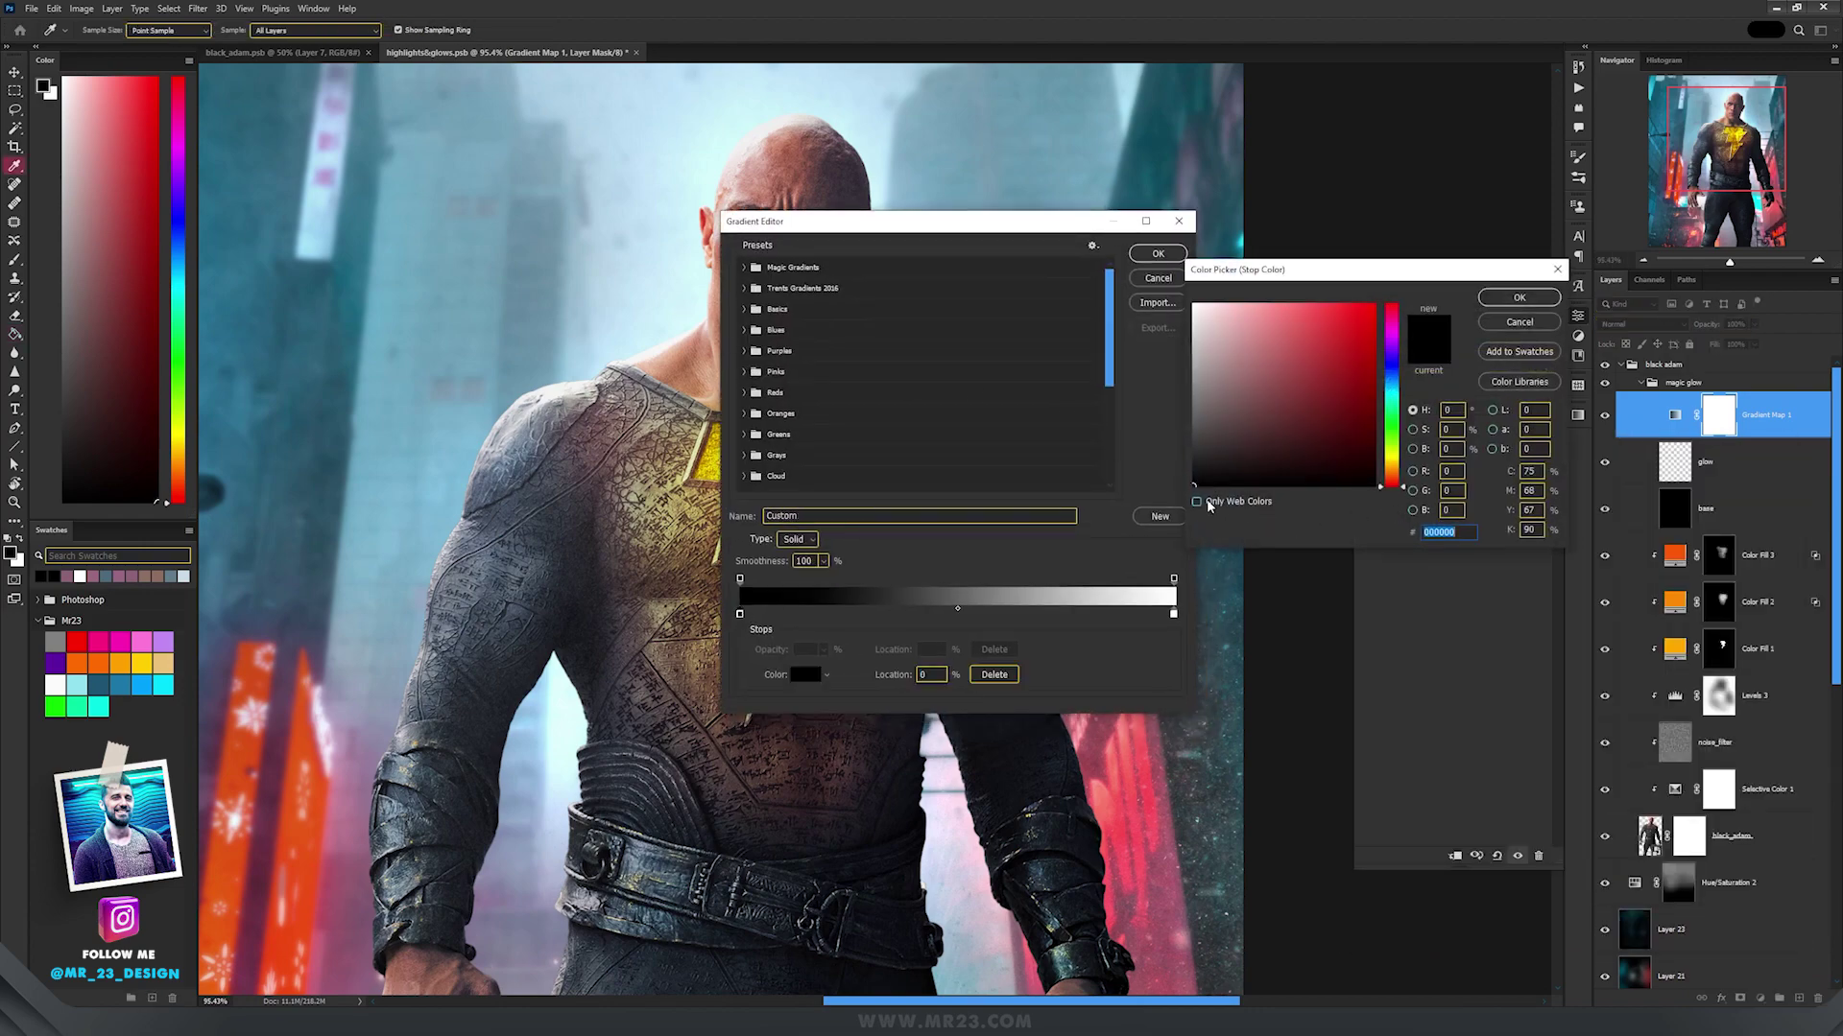
left_click(1516, 296)
double_click(1174, 615)
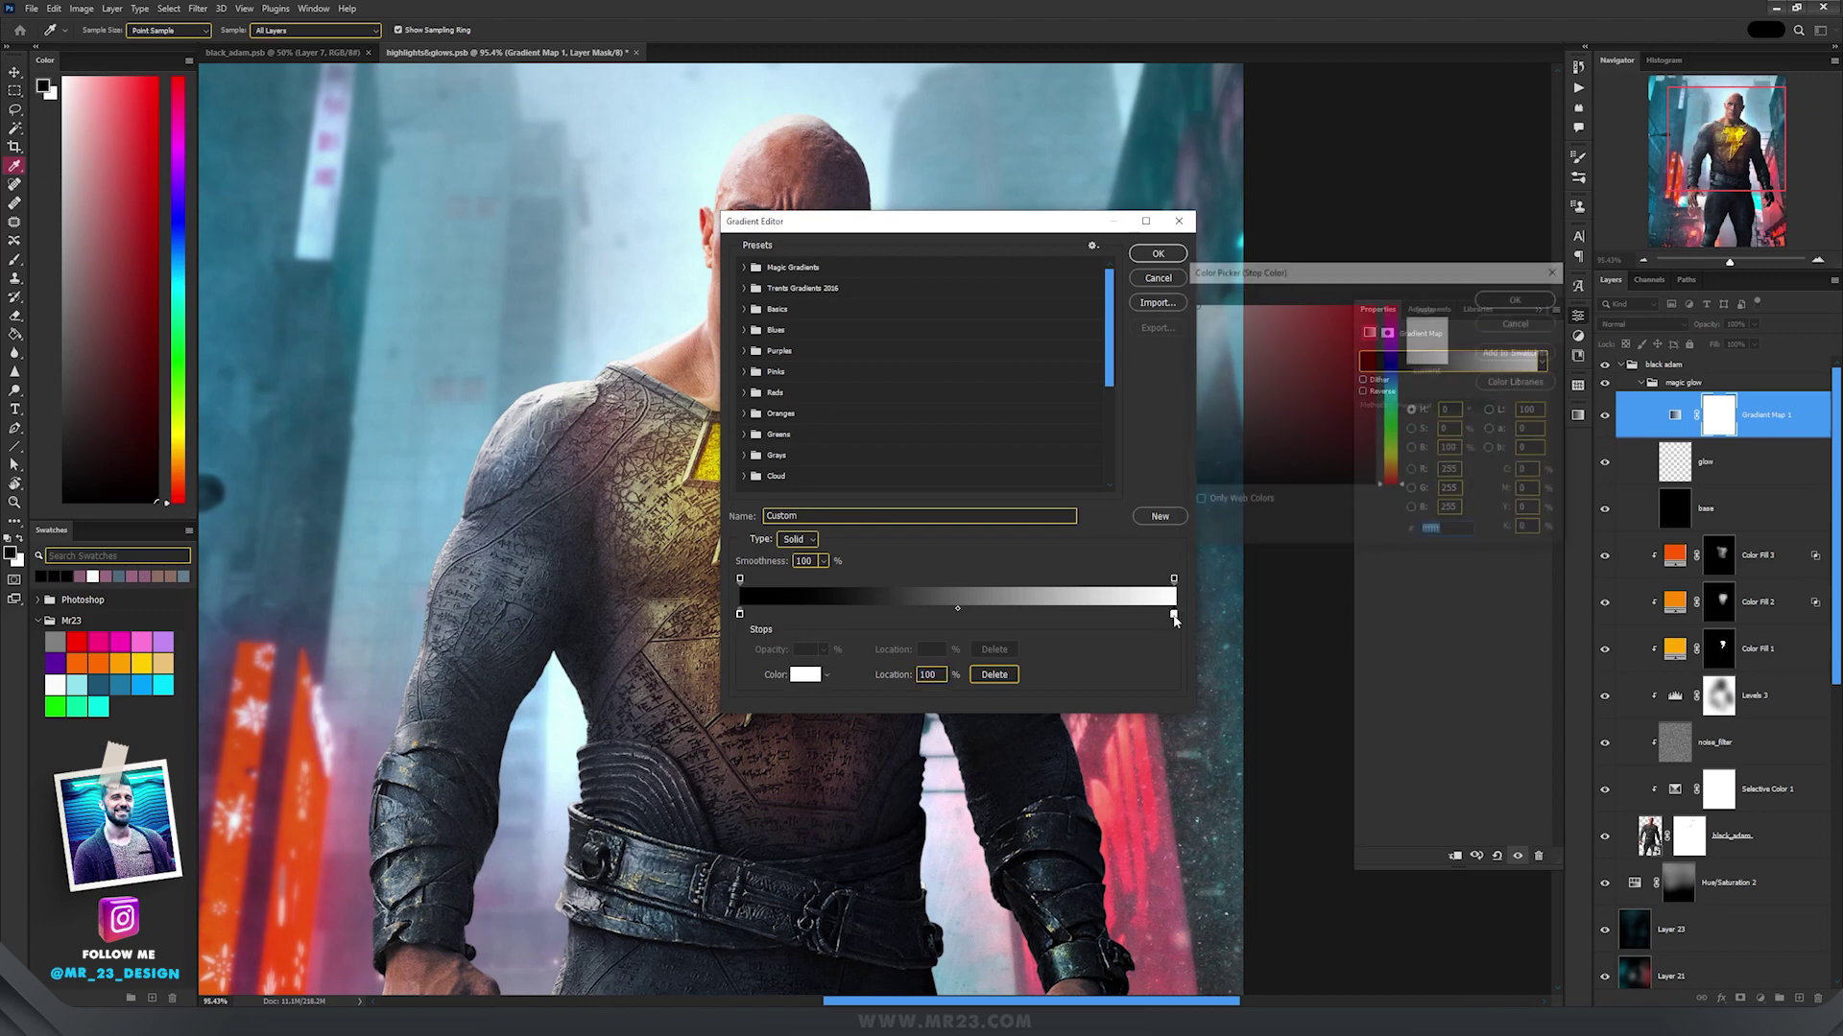
left_click(1516, 297)
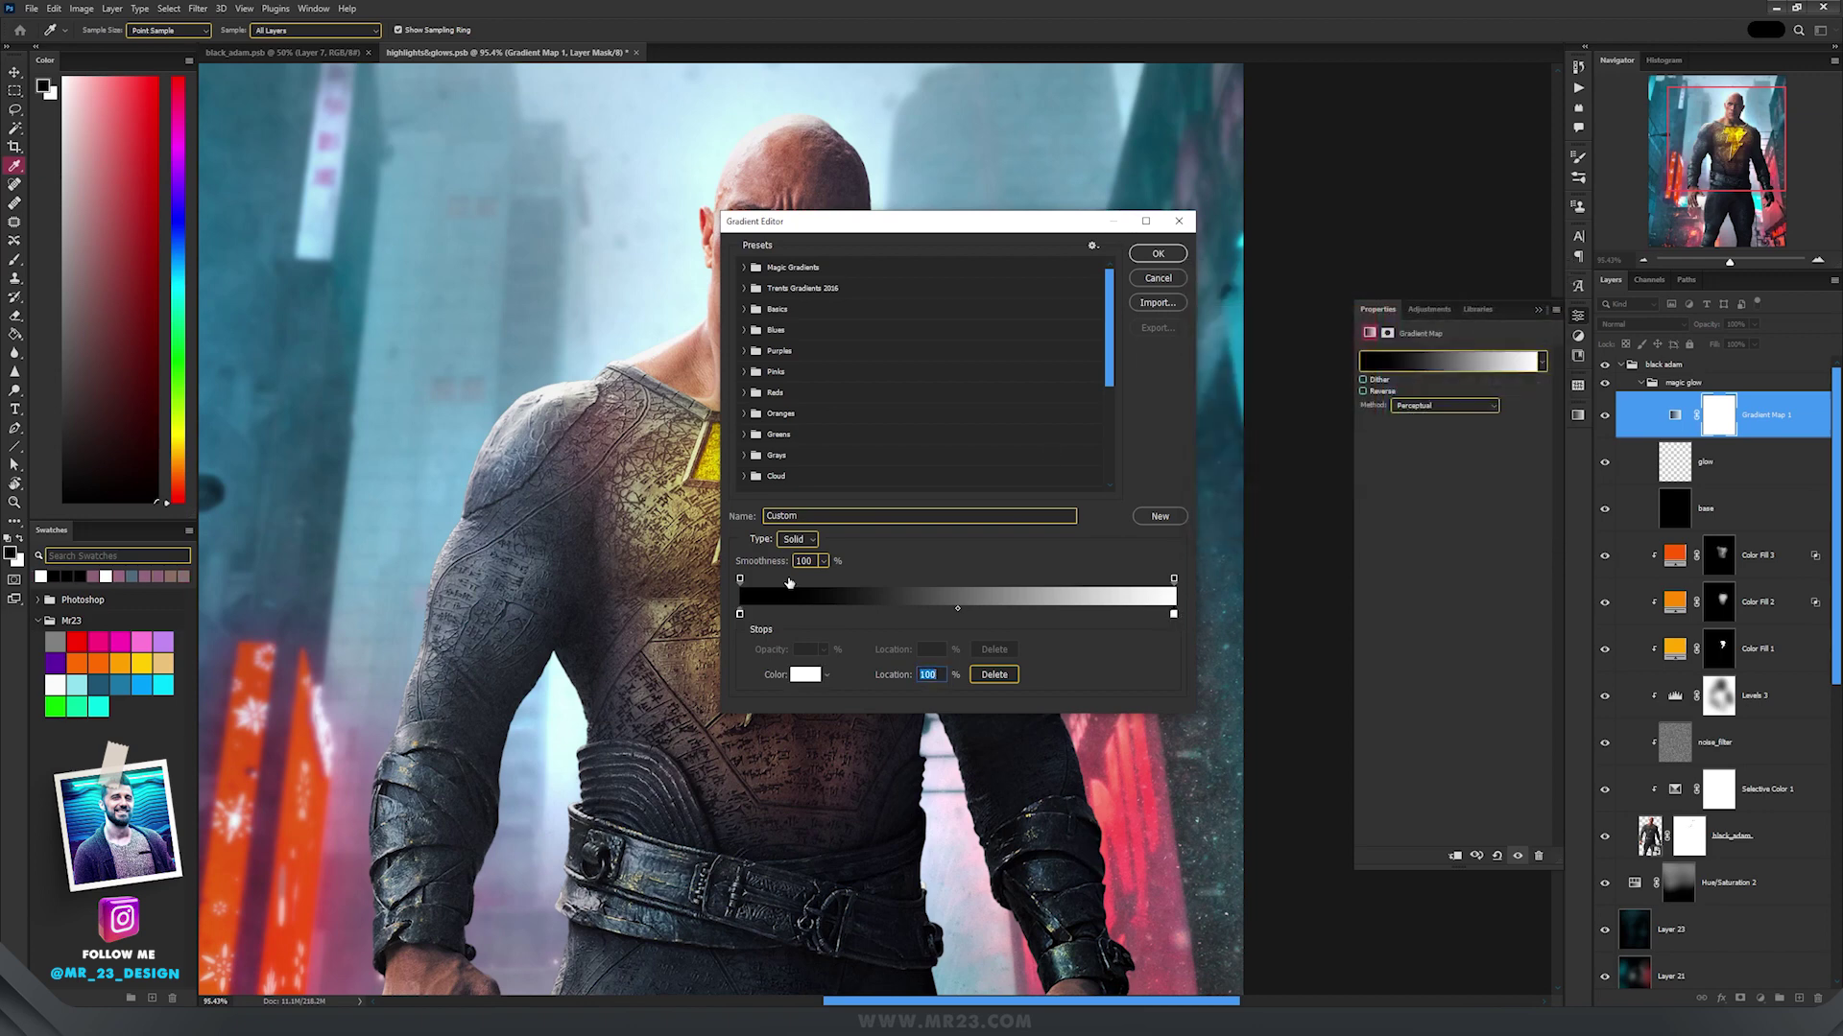
Add a color stop at 25% of the gradient and make it orange, ff6600.
left_click(842, 615)
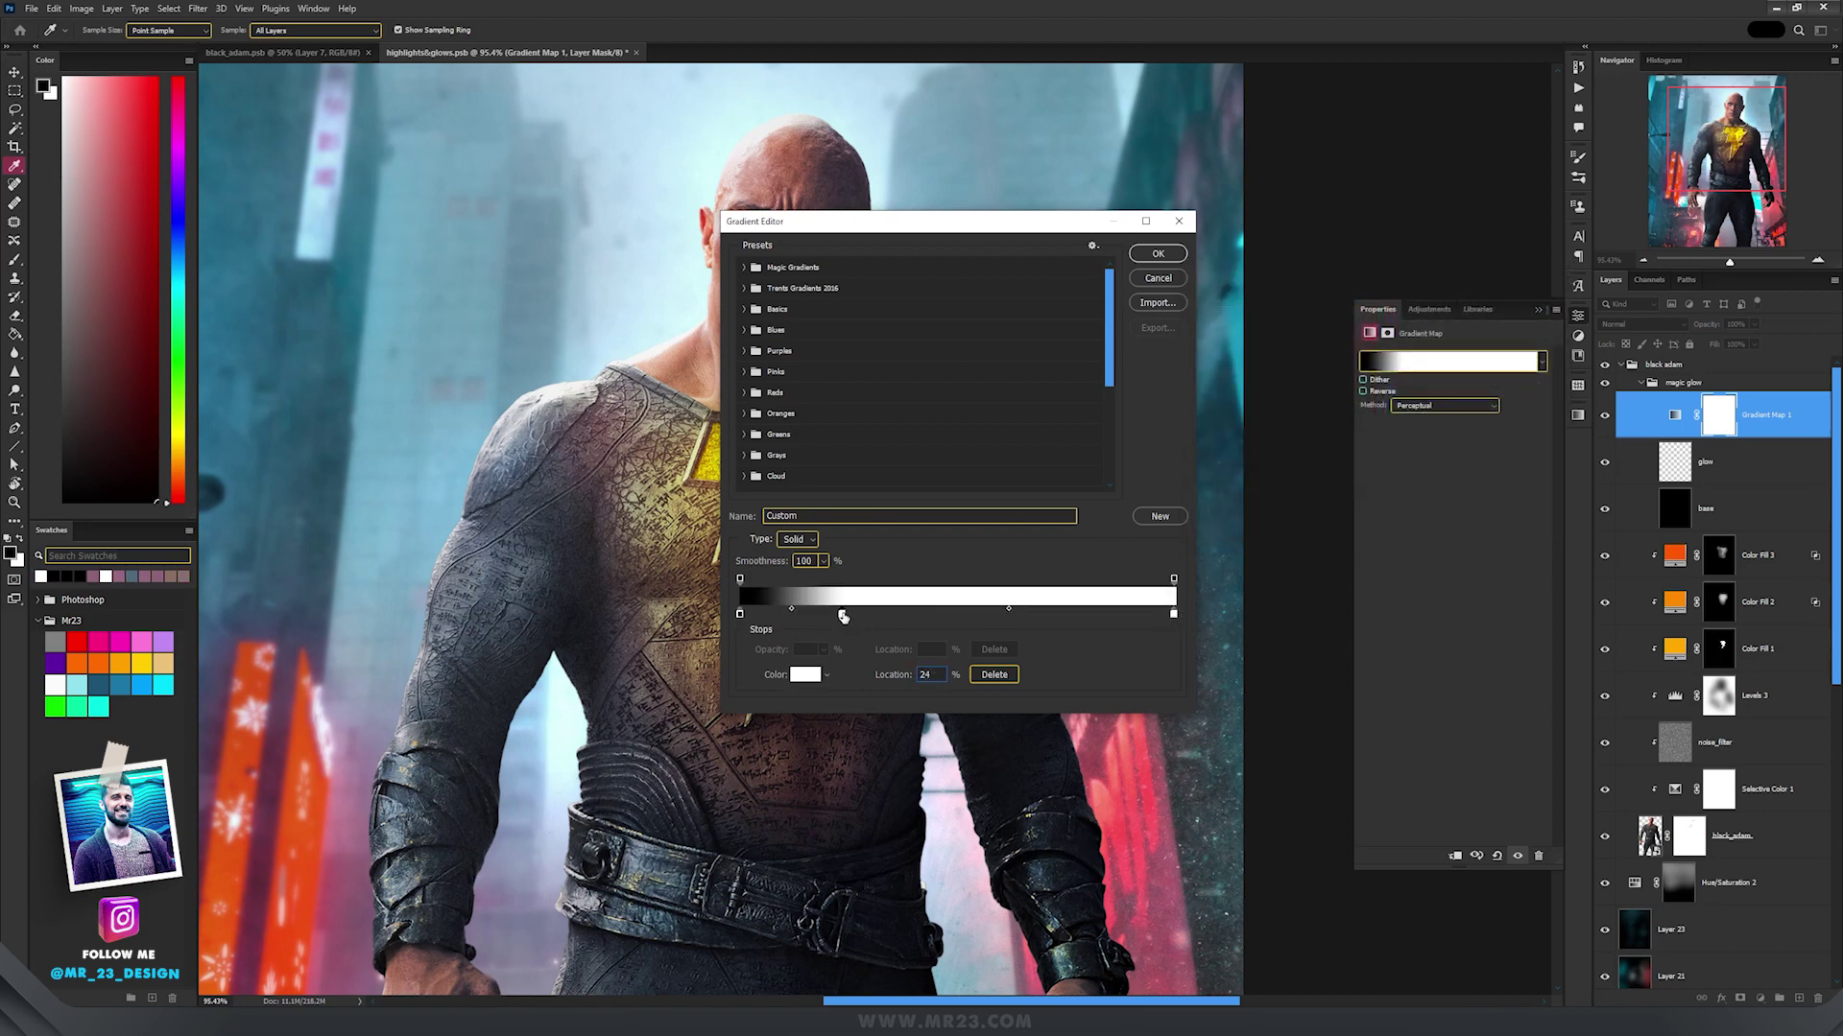
double_click(846, 615)
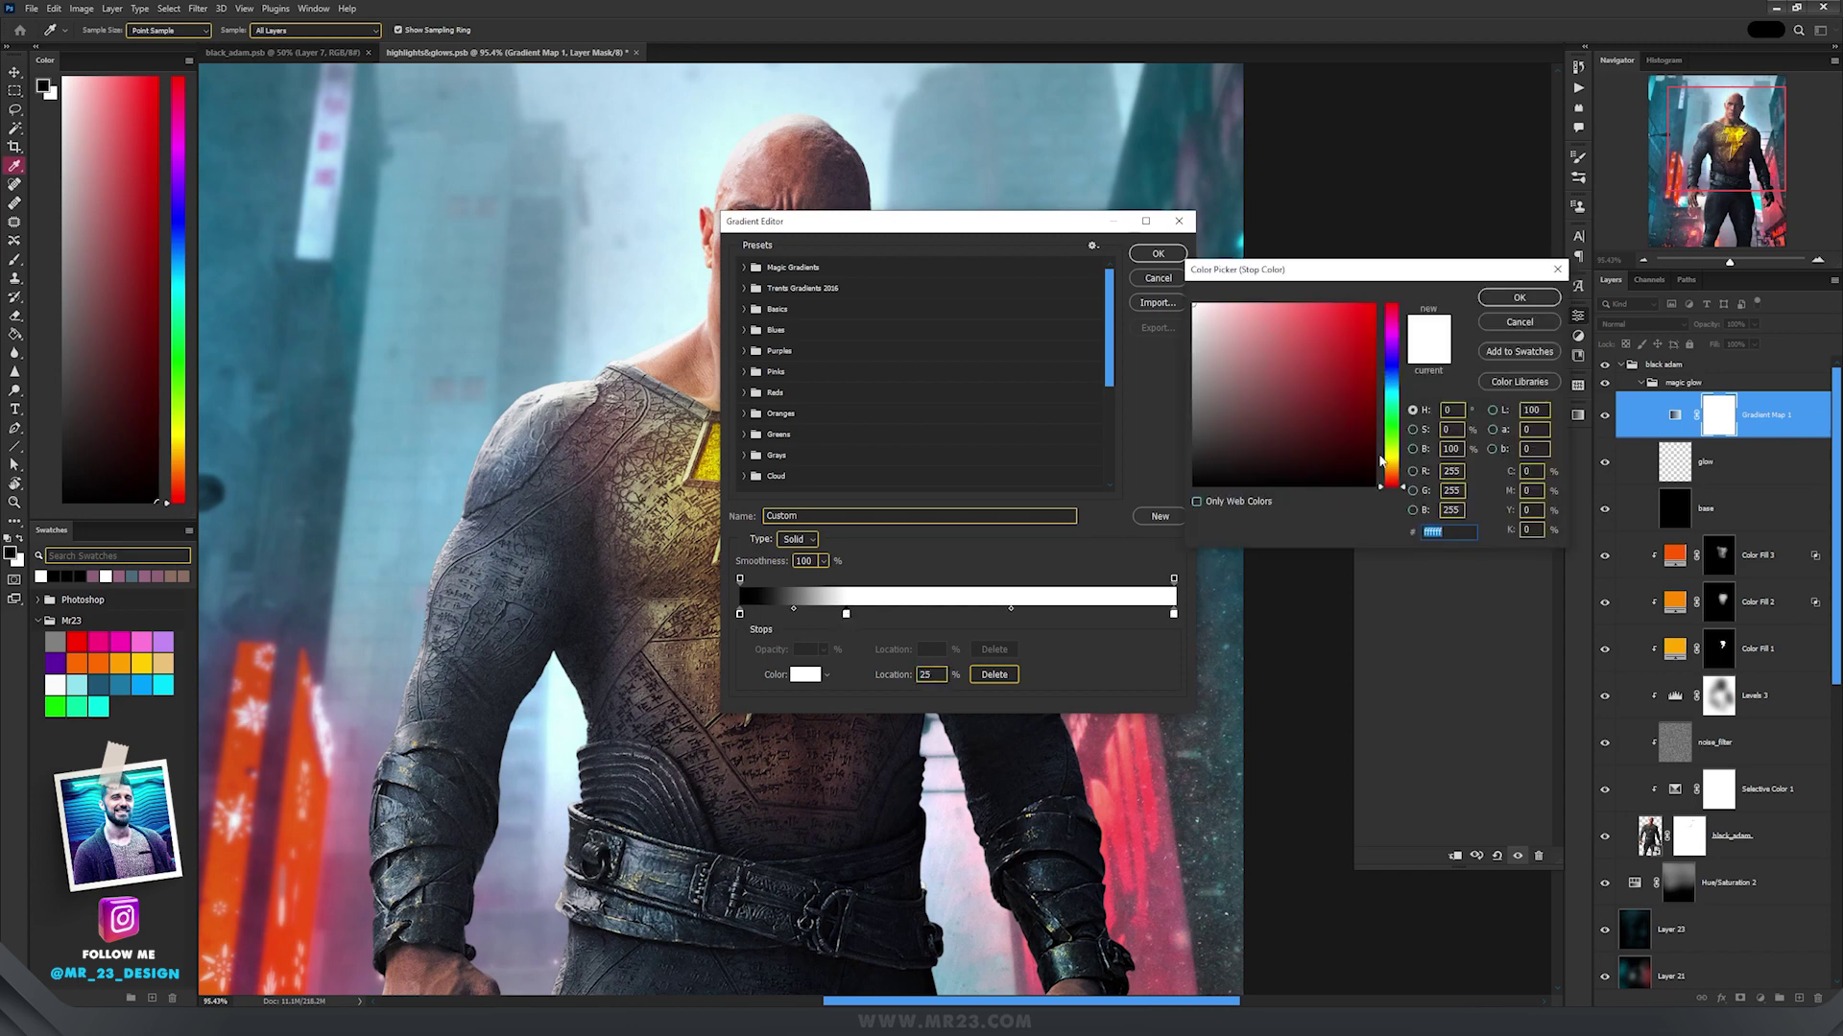
left_click(1393, 477)
left_click_drag(1336, 357, 1376, 304)
left_click_drag(1394, 478, 1394, 476)
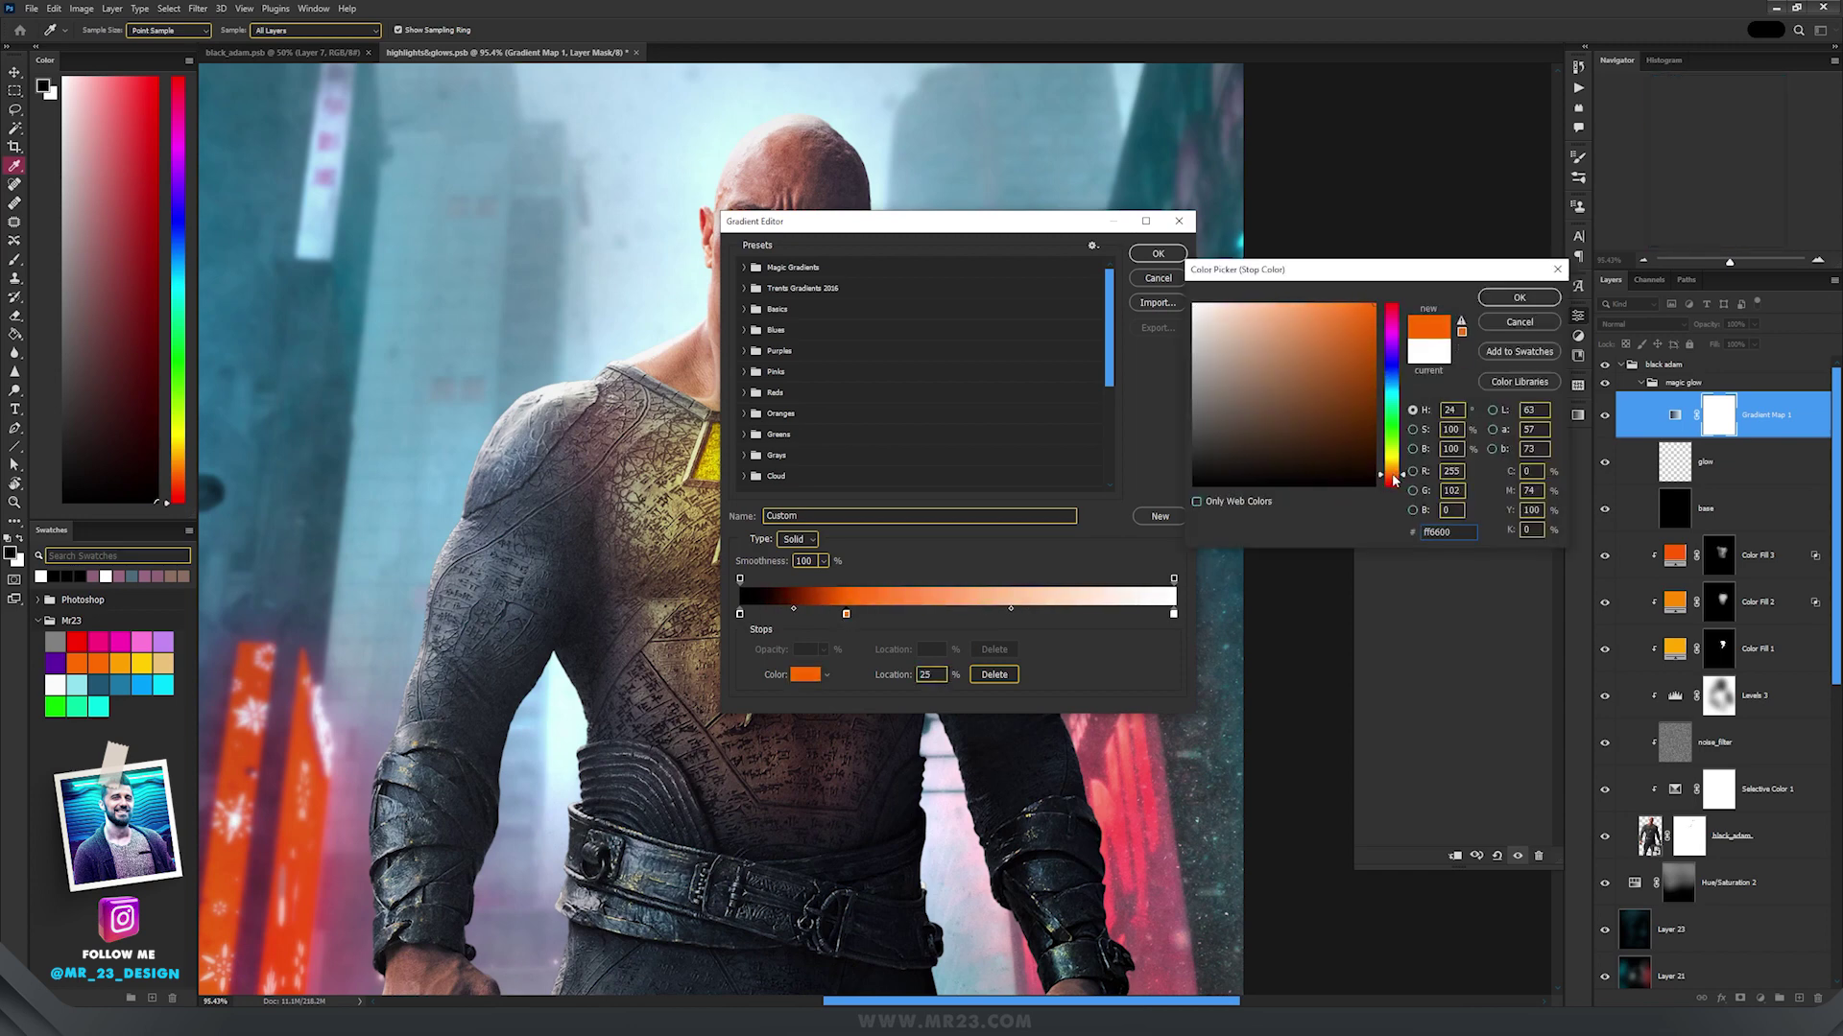
left_click(1519, 298)
Add a color stop at 50% of the gradient and make it yellow-orange, ffa200.
left_click(937, 616)
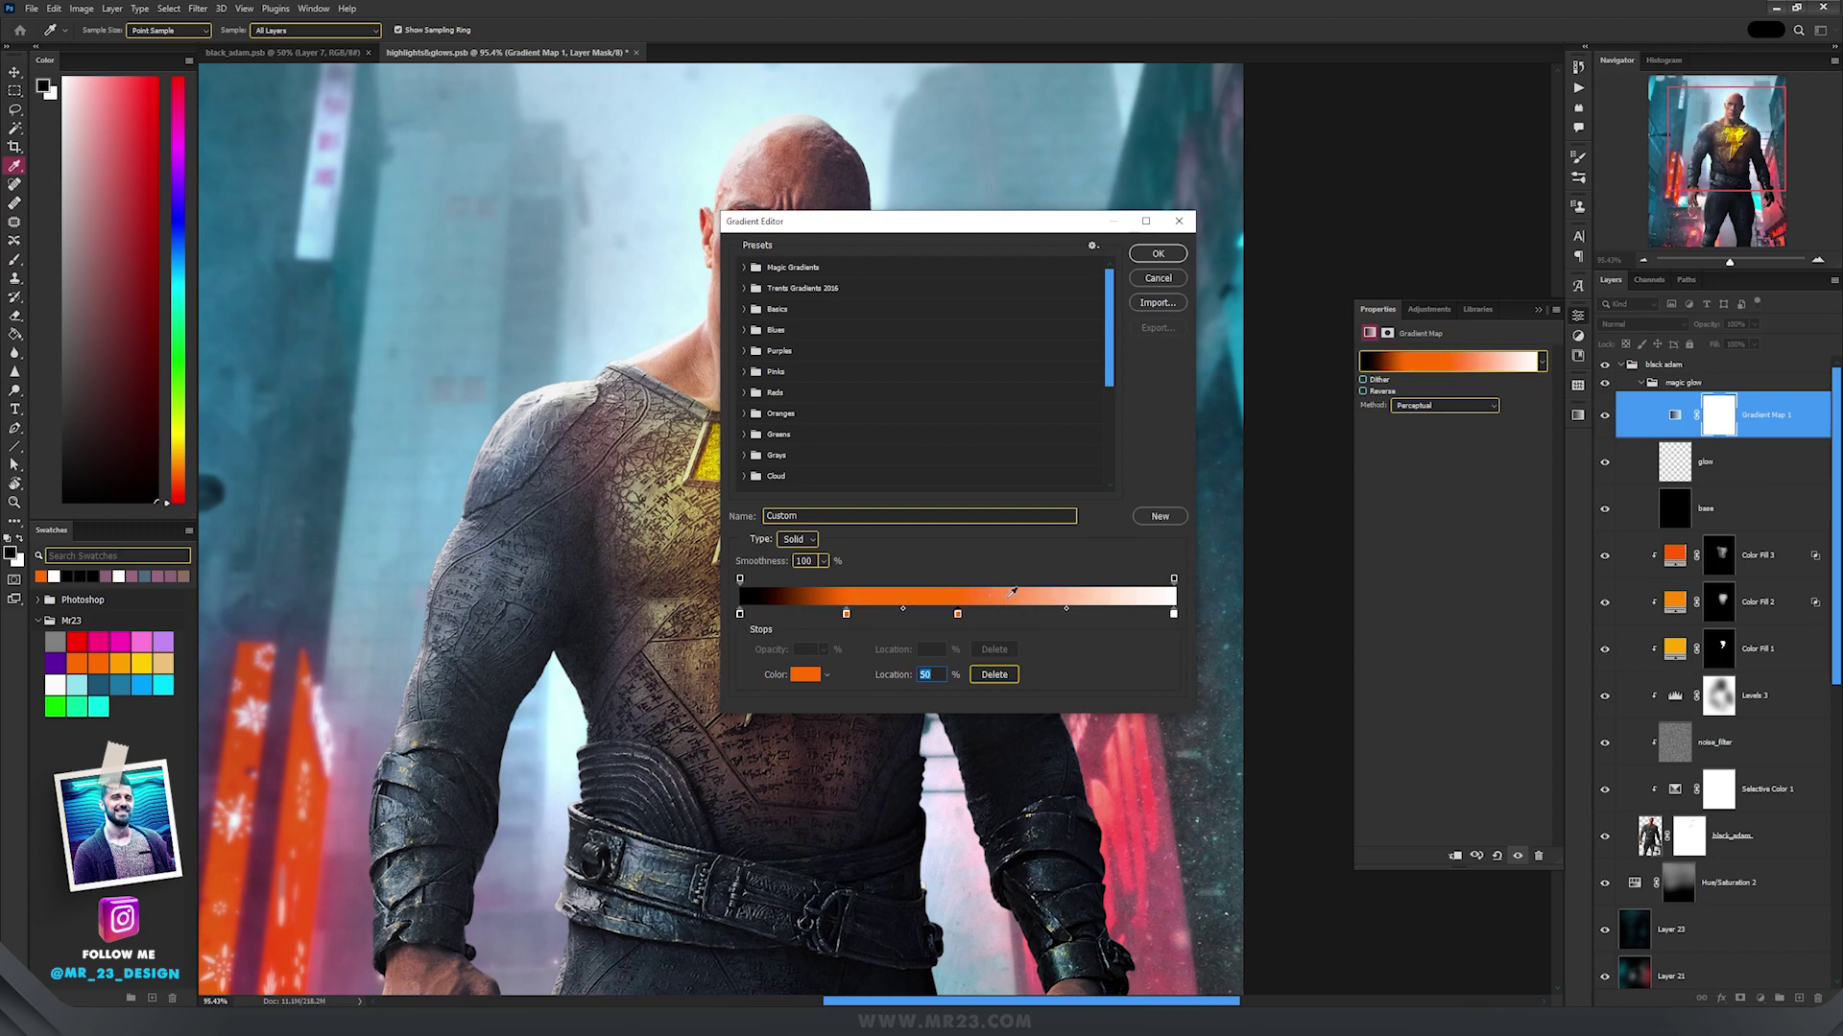
double_click(958, 614)
left_click(1393, 474)
left_click_drag(1355, 321, 1389, 291)
left_click_drag(1392, 473, 1392, 469)
left_click(1519, 297)
Add a pale yellow ffe095 color stop at 75% and apply the finished gradient to the gradient map.
left_click(1066, 614)
double_click(1067, 615)
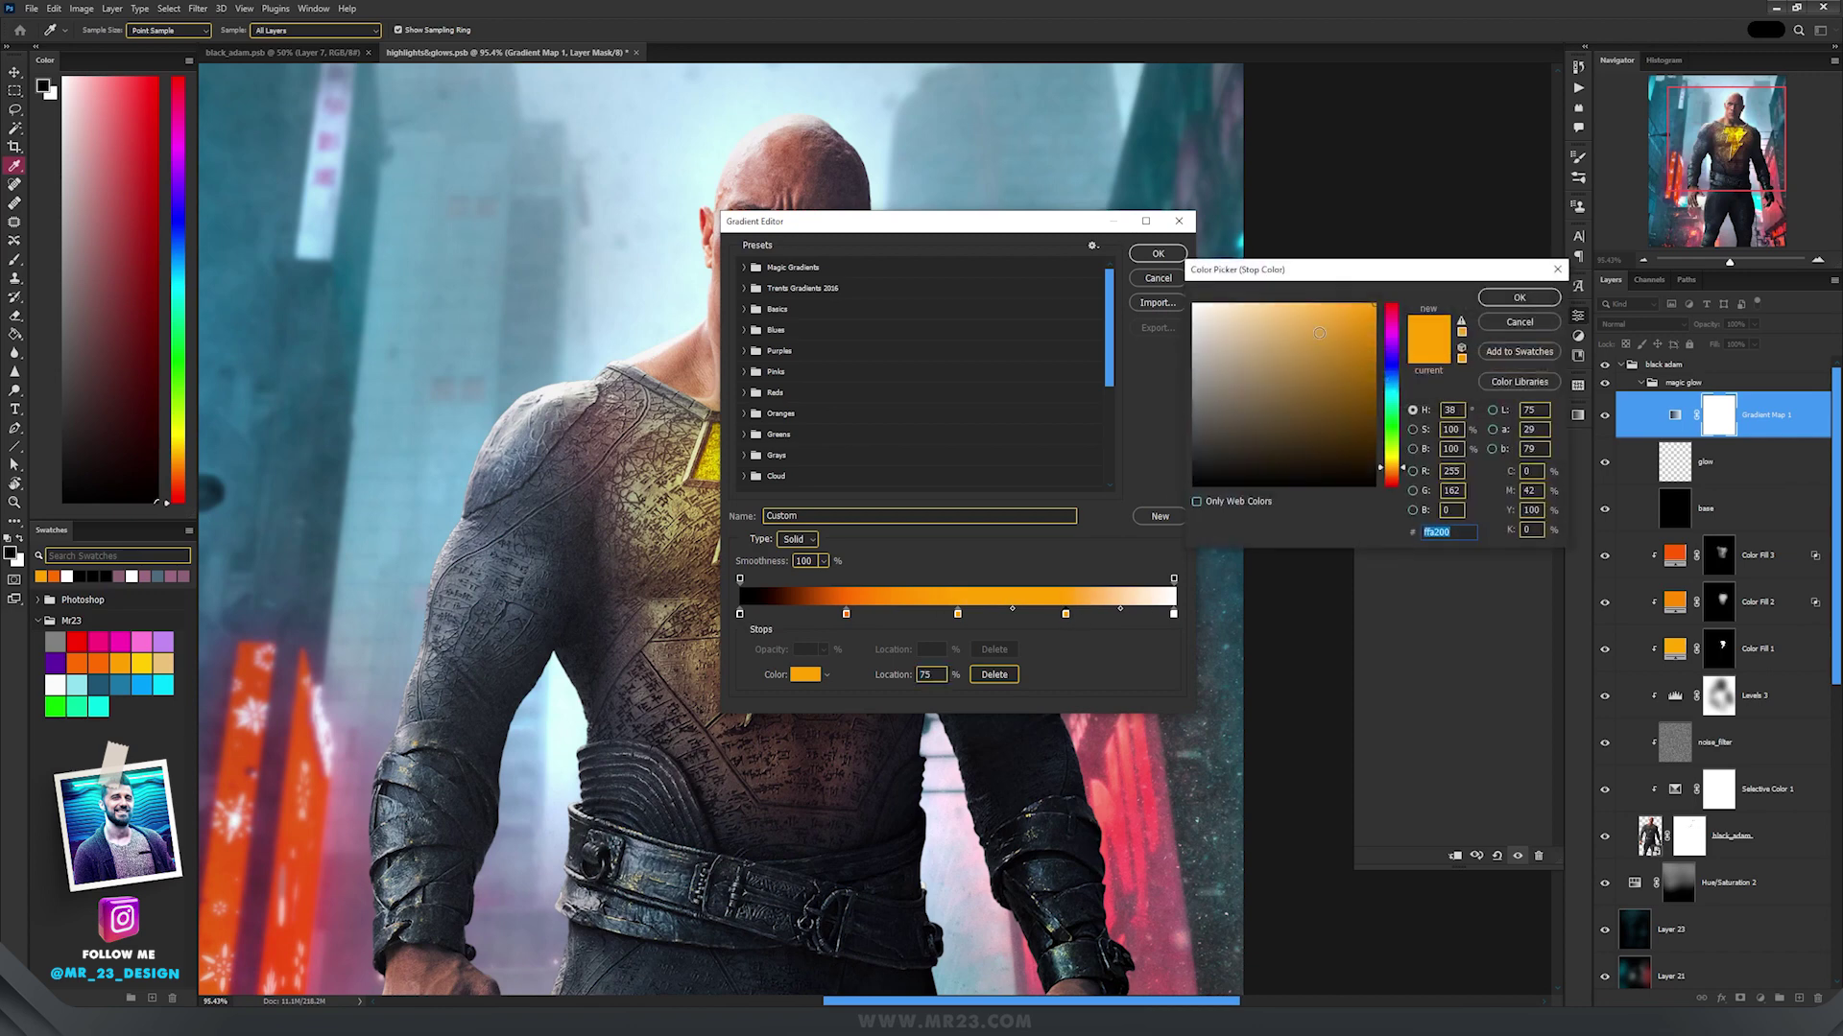
left_click(1293, 307)
left_click(1393, 466)
left_click_drag(1296, 308, 1294, 291)
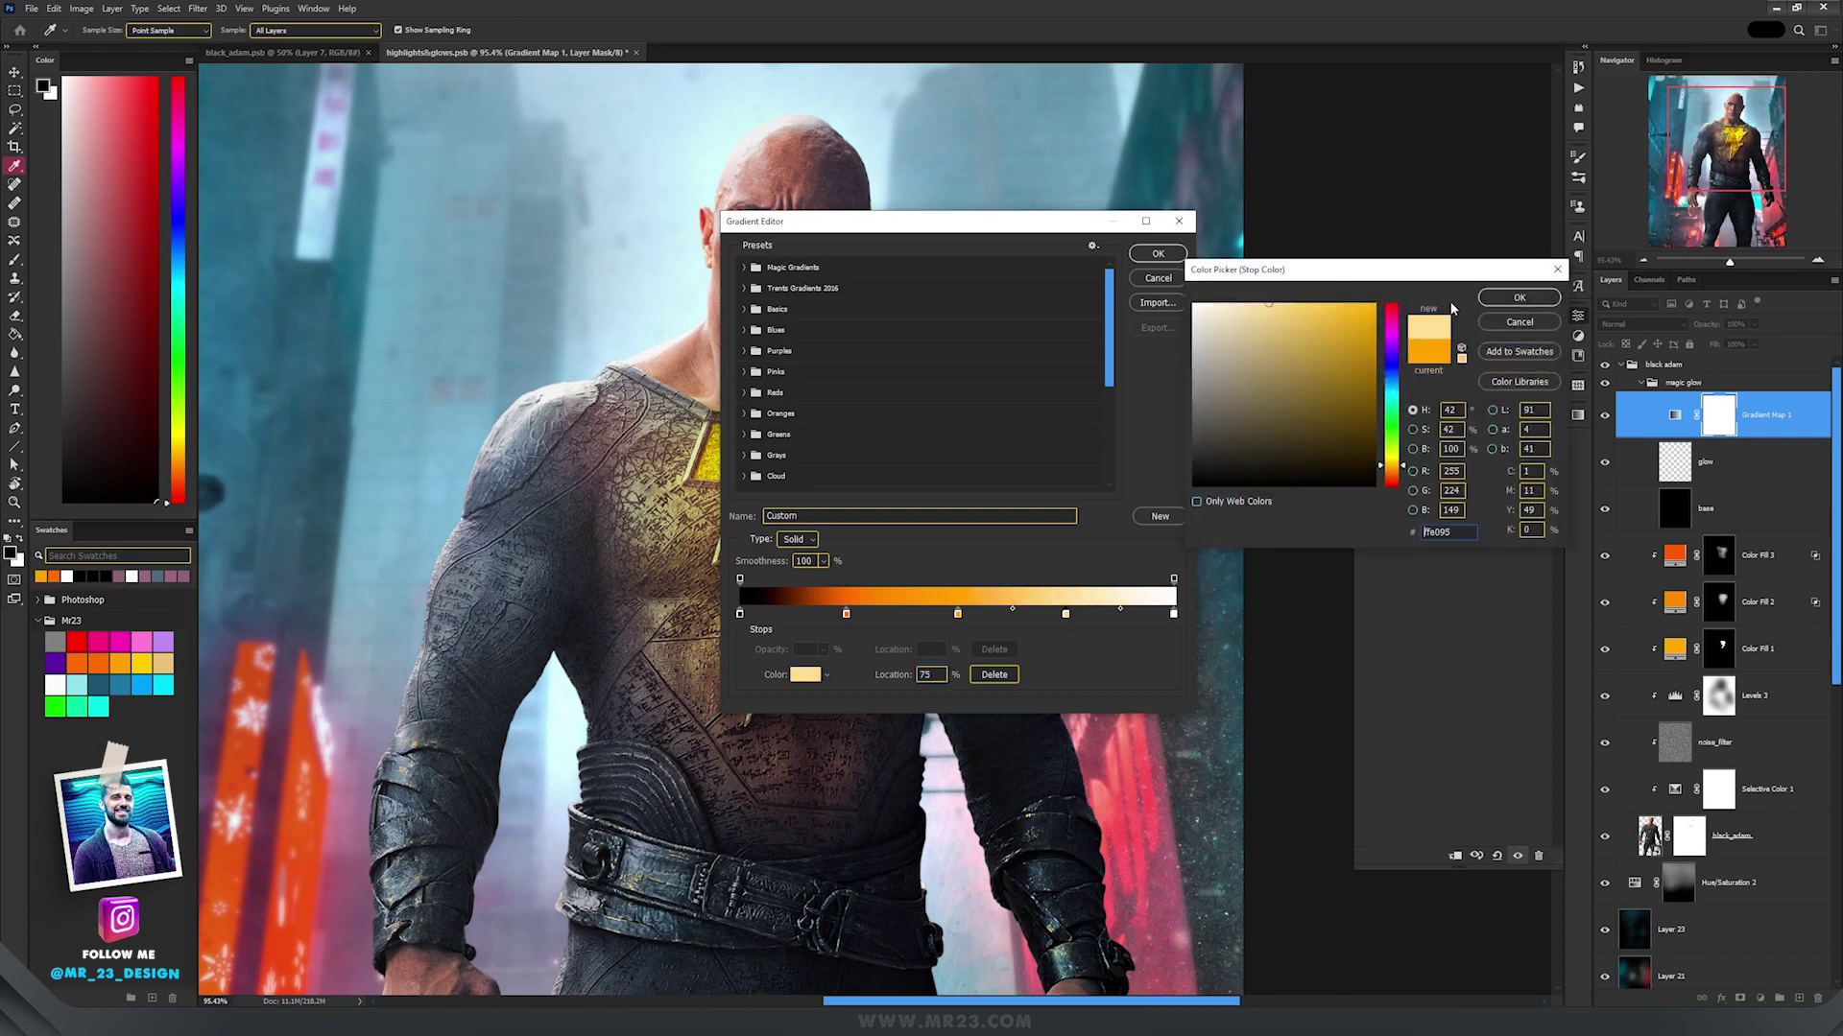
left_click(1520, 298)
left_click(1158, 253)
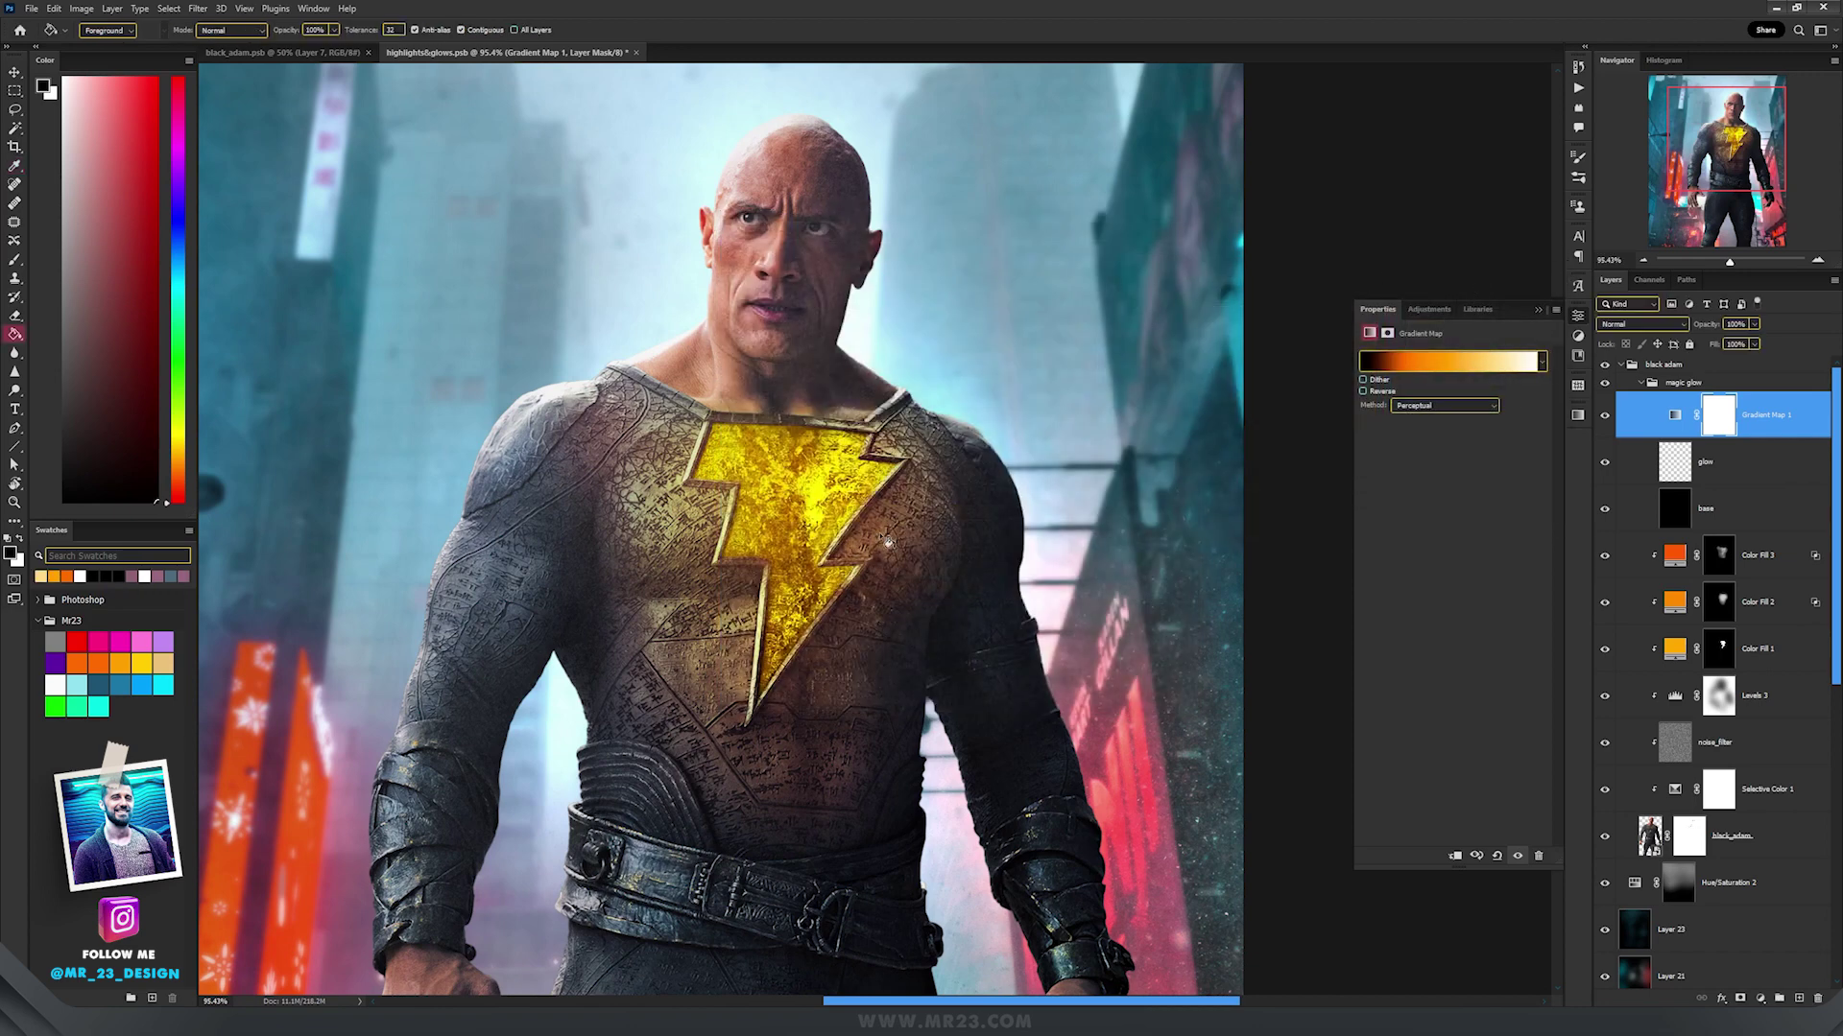
Select the glow layer and choose a soft round brush for painting on it.
left_click(1760, 465)
key("b")
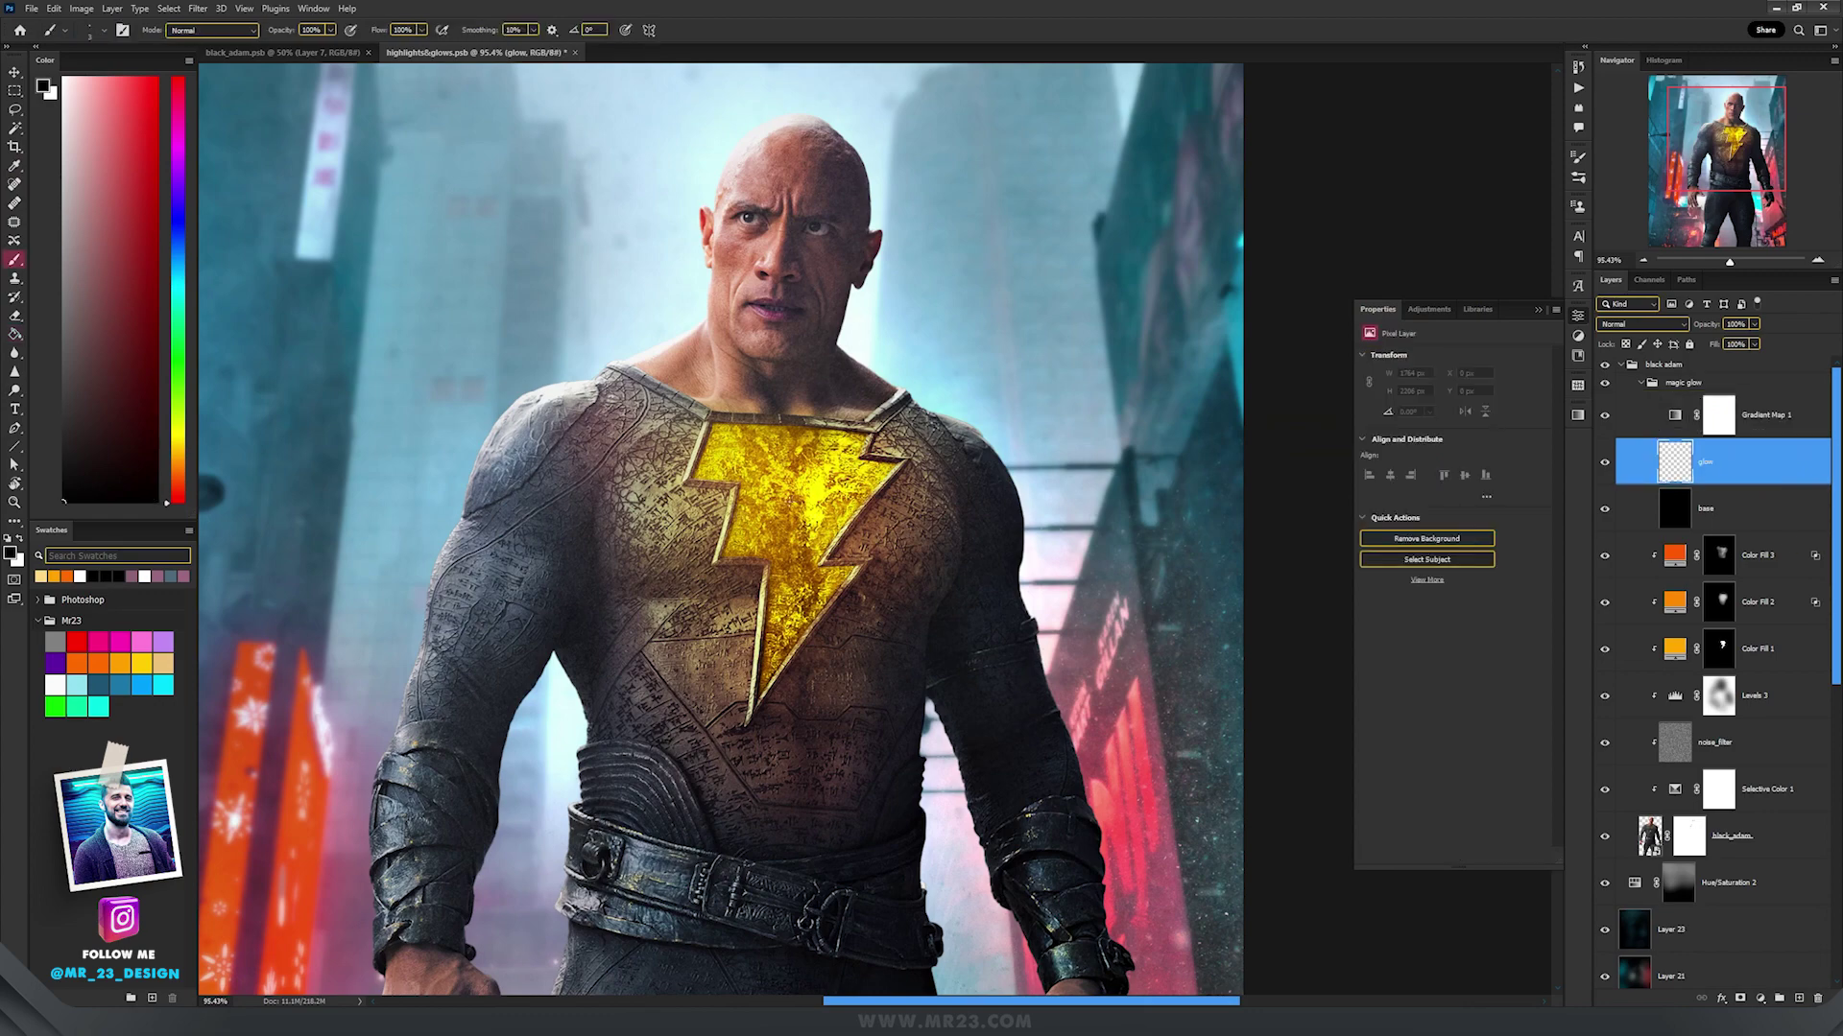
right_click(791, 498)
double_click(837, 682)
left_click_drag(782, 465, 837, 479)
left_click(789, 494)
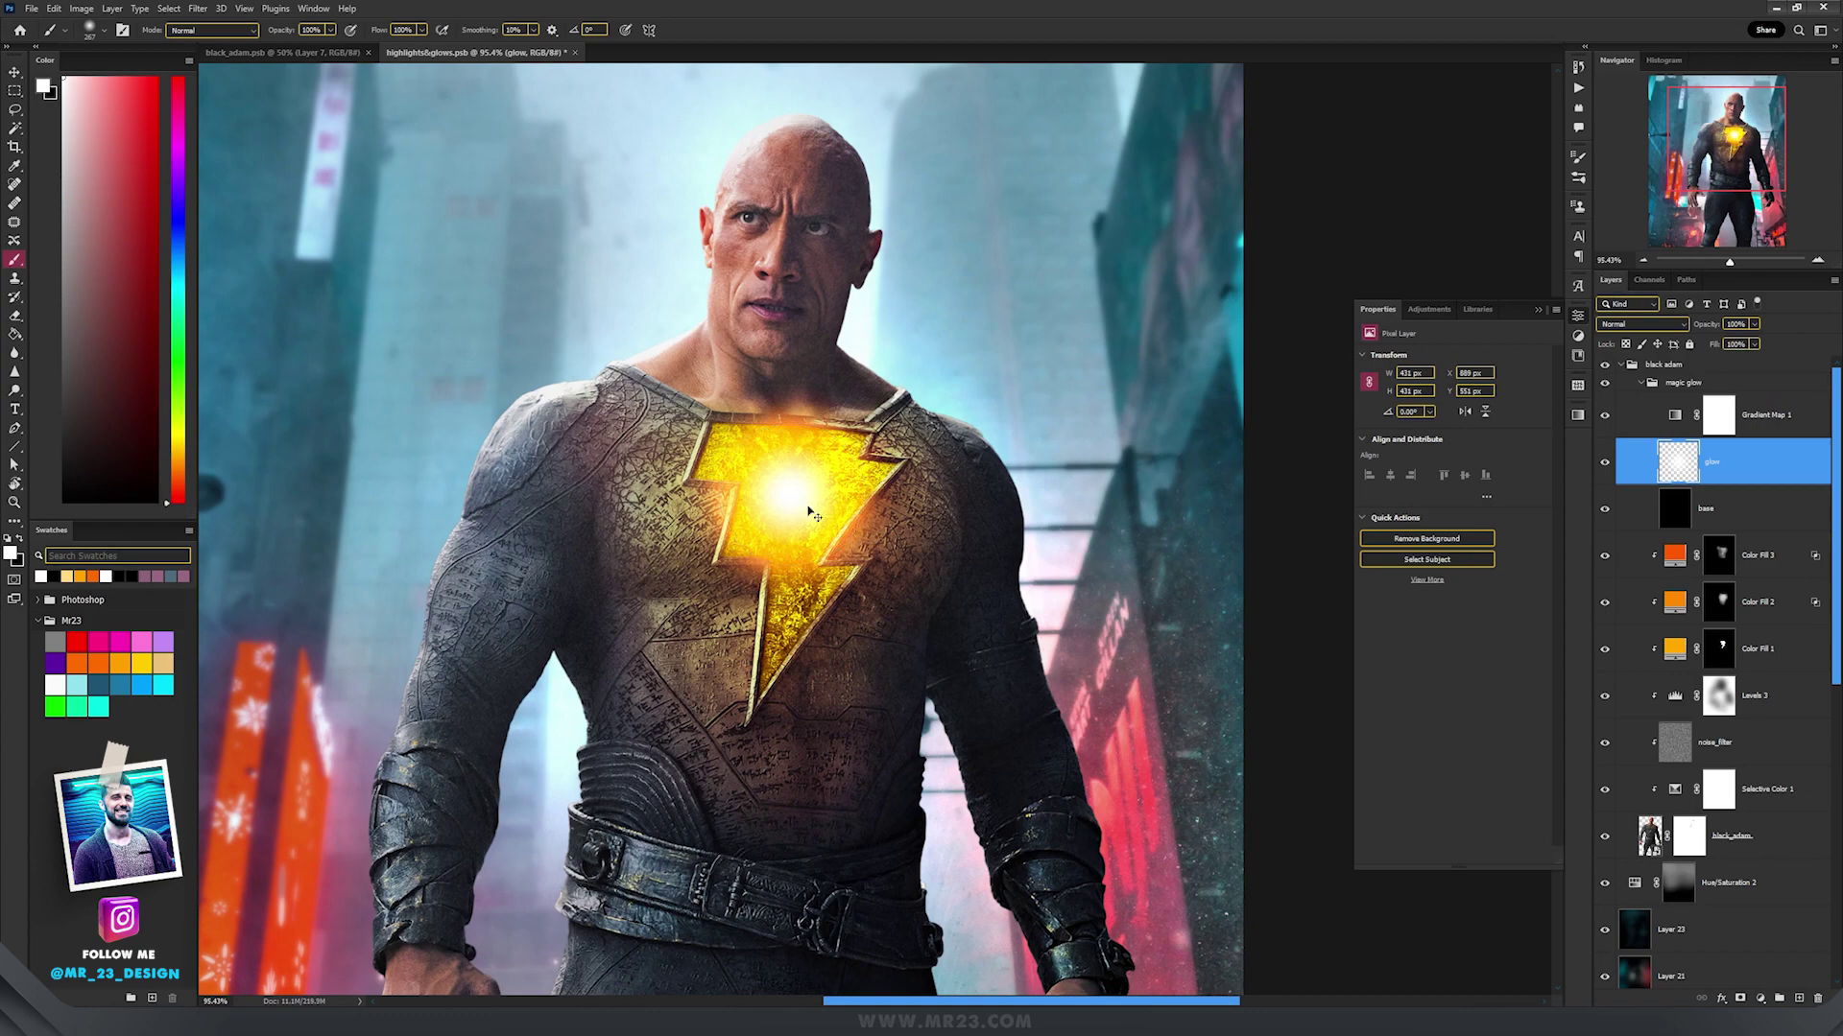
key("ctrl+z")
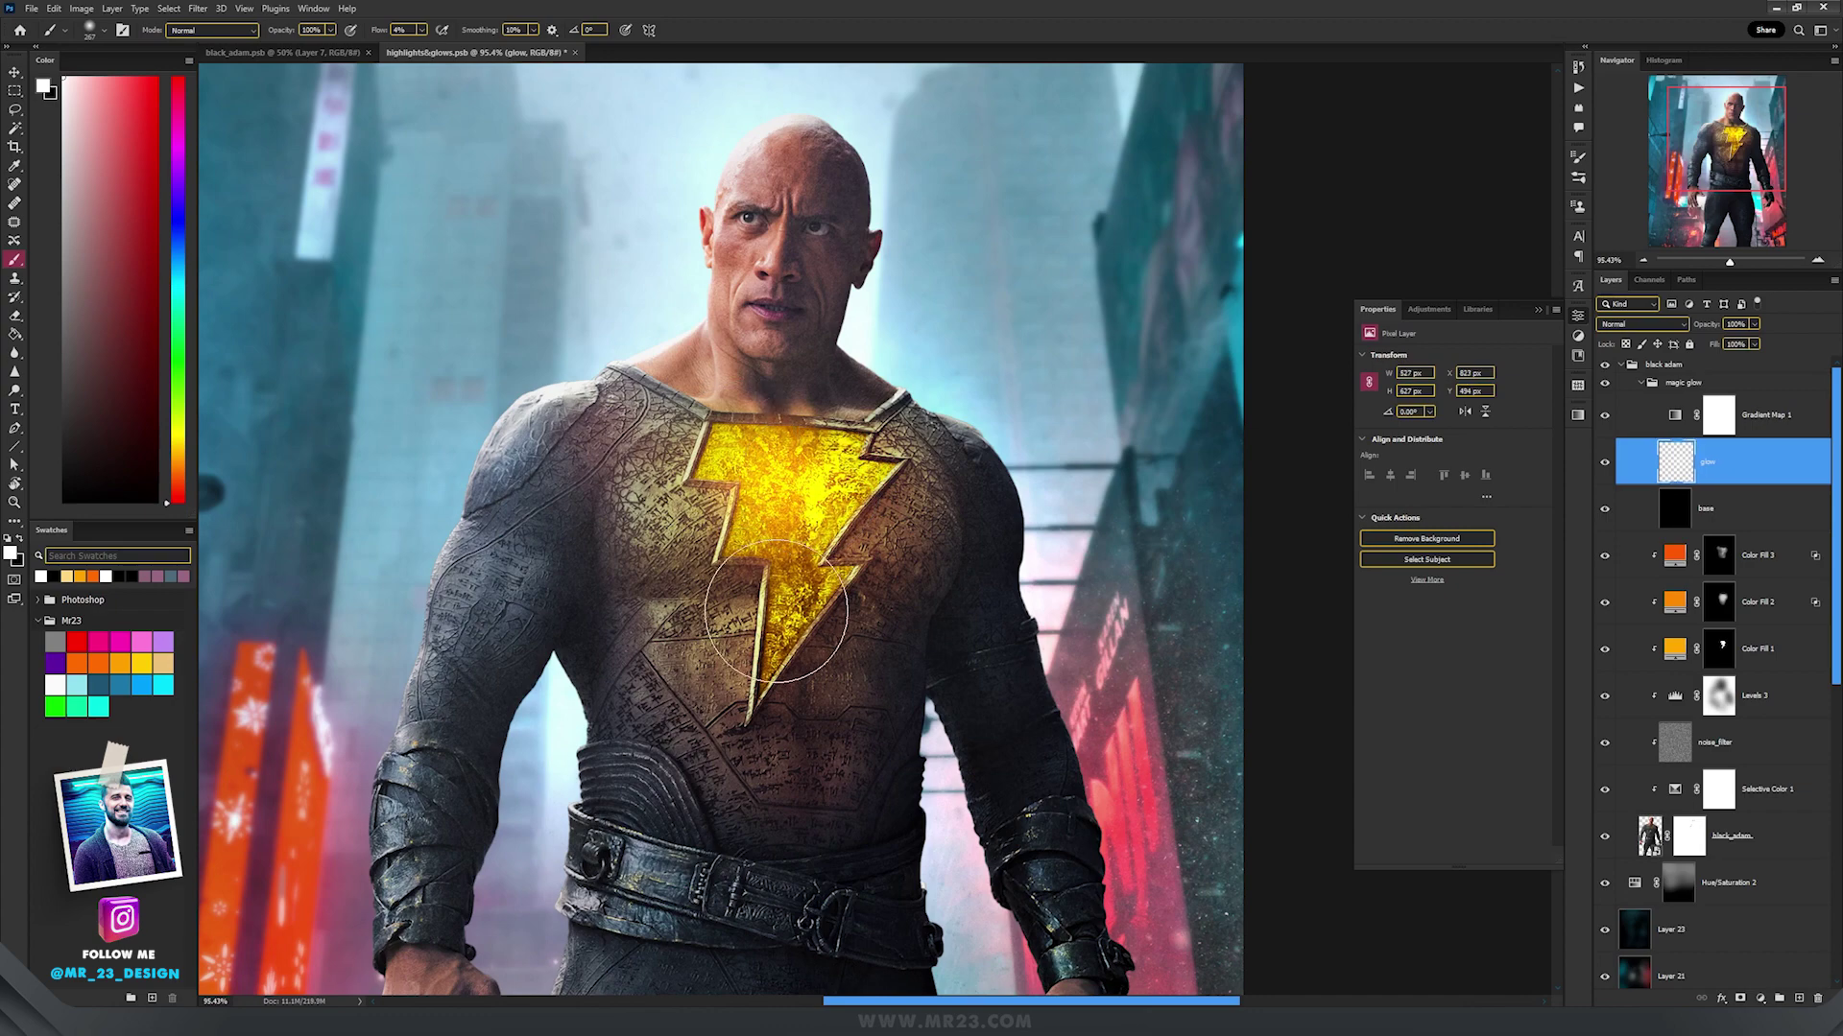
Paint a soft white glow at 4% flow over the lightning bolt and the surrounding chest, enlarging the brush for the wider areas.
mouse_move(749, 524)
left_mouse_down()
mouse_move(769, 645)
mouse_move(871, 575)
mouse_move(918, 456)
left_mouse_up()
right_click(852, 542, "alt")
mouse_move(798, 640)
left_mouse_down()
mouse_move(657, 555)
mouse_move(852, 522)
mouse_move(759, 657)
mouse_move(776, 791)
mouse_move(713, 624)
left_mouse_up()
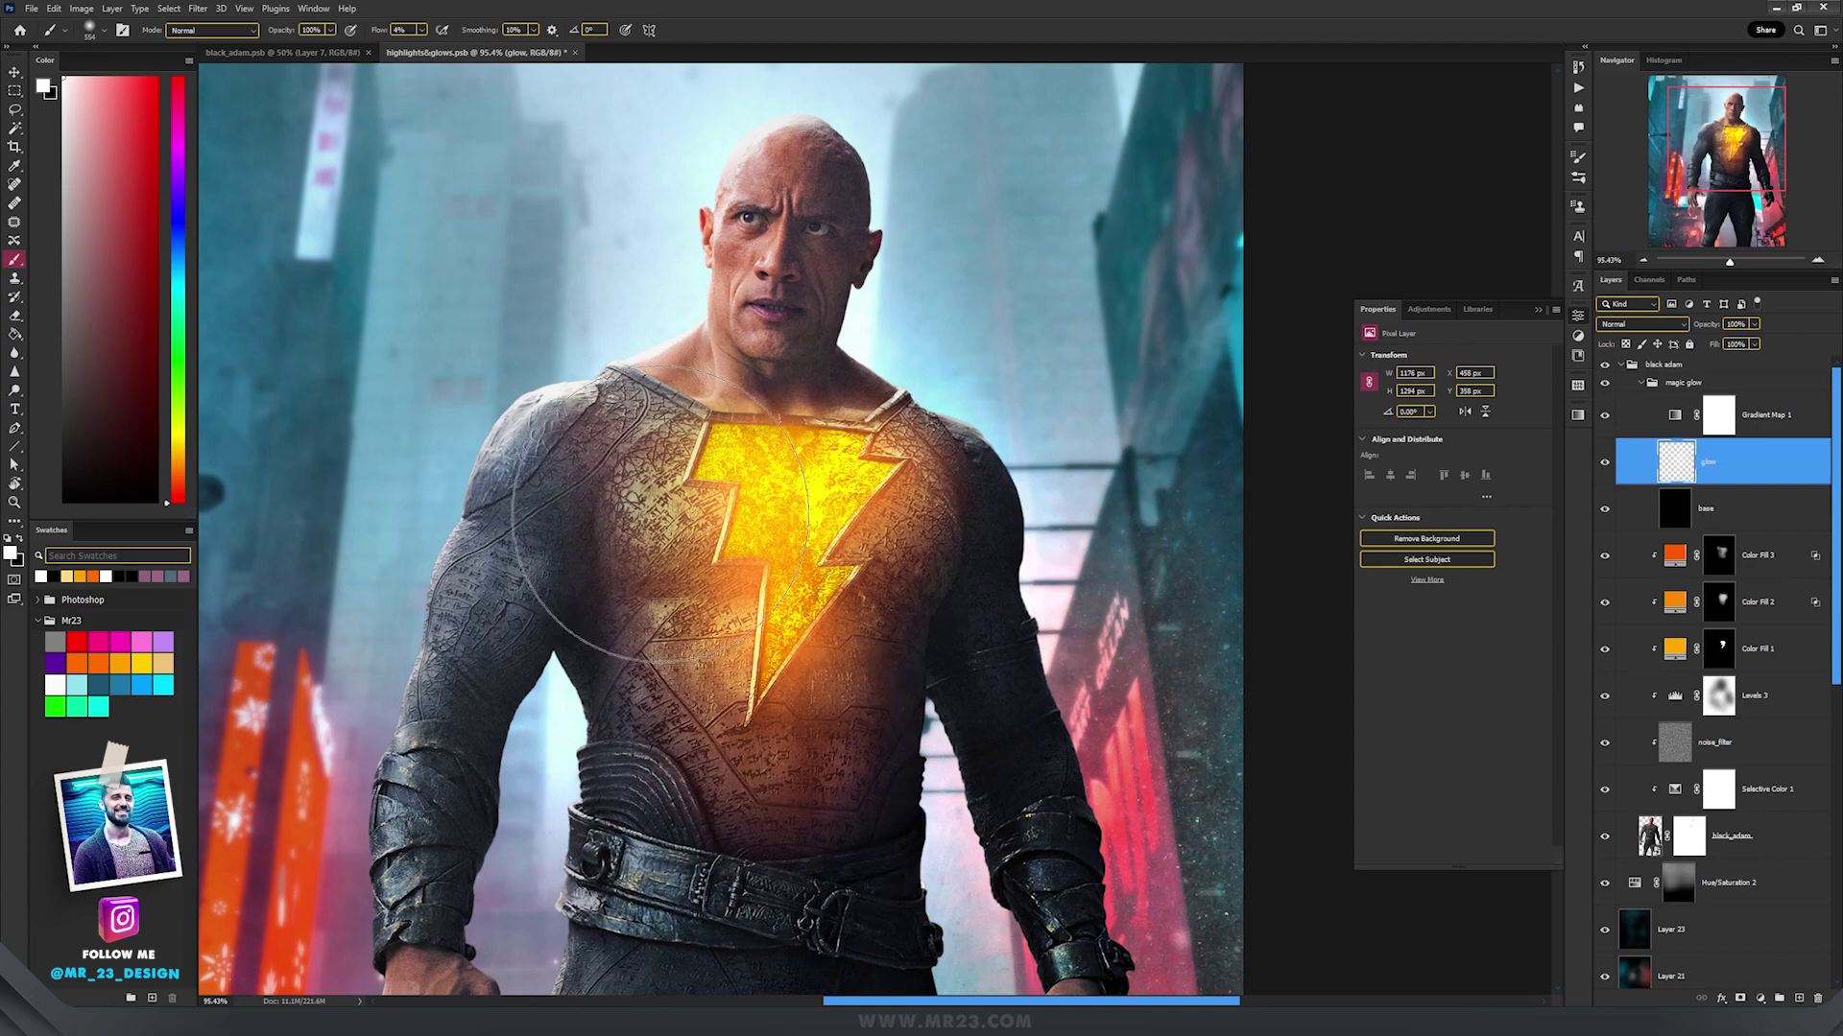
left_click_drag(658, 552, 841, 513)
Paint black with the soft brush on the glow layer to tone down the glow around the chest and shoulders.
scroll(842, 551, "up", 3)
key("x")
left_click_drag(1056, 573, 1030, 340)
right_click(1013, 329, "alt")
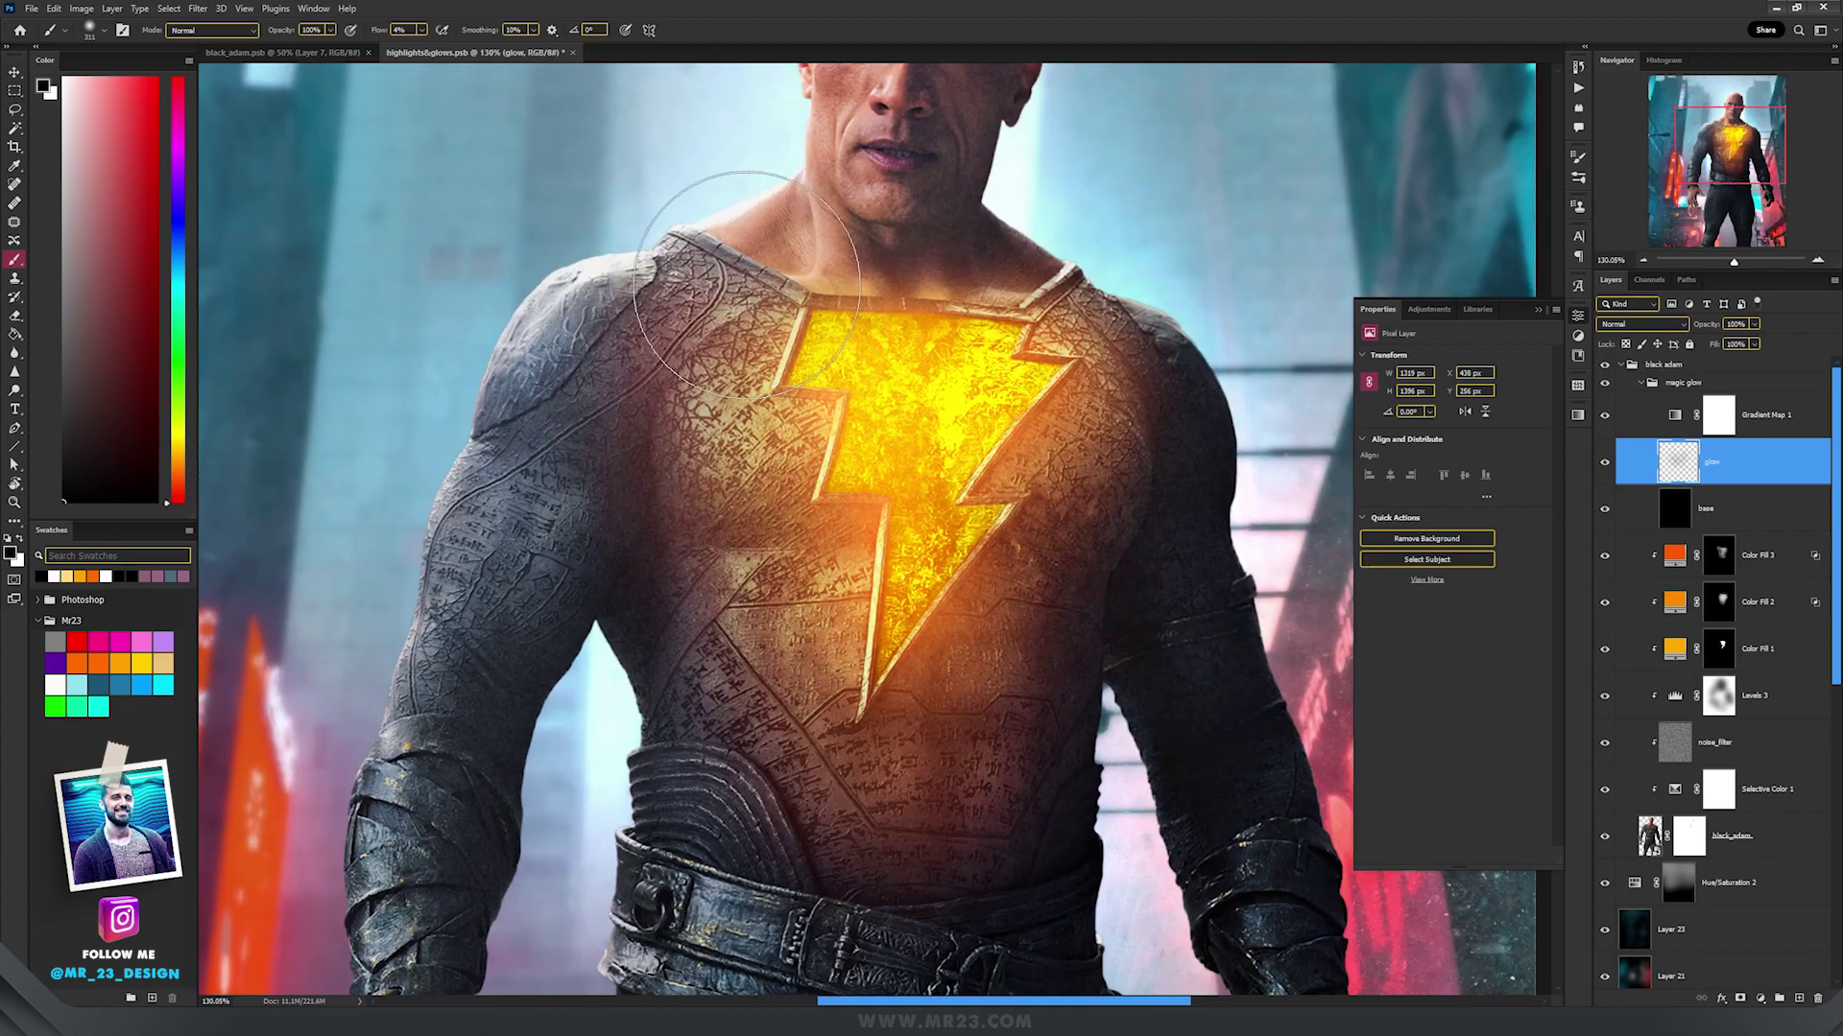
mouse_move(1005, 576)
left_mouse_down()
mouse_move(702, 447)
mouse_move(835, 662)
mouse_move(912, 427)
mouse_move(1012, 325)
mouse_move(711, 361)
left_mouse_up()
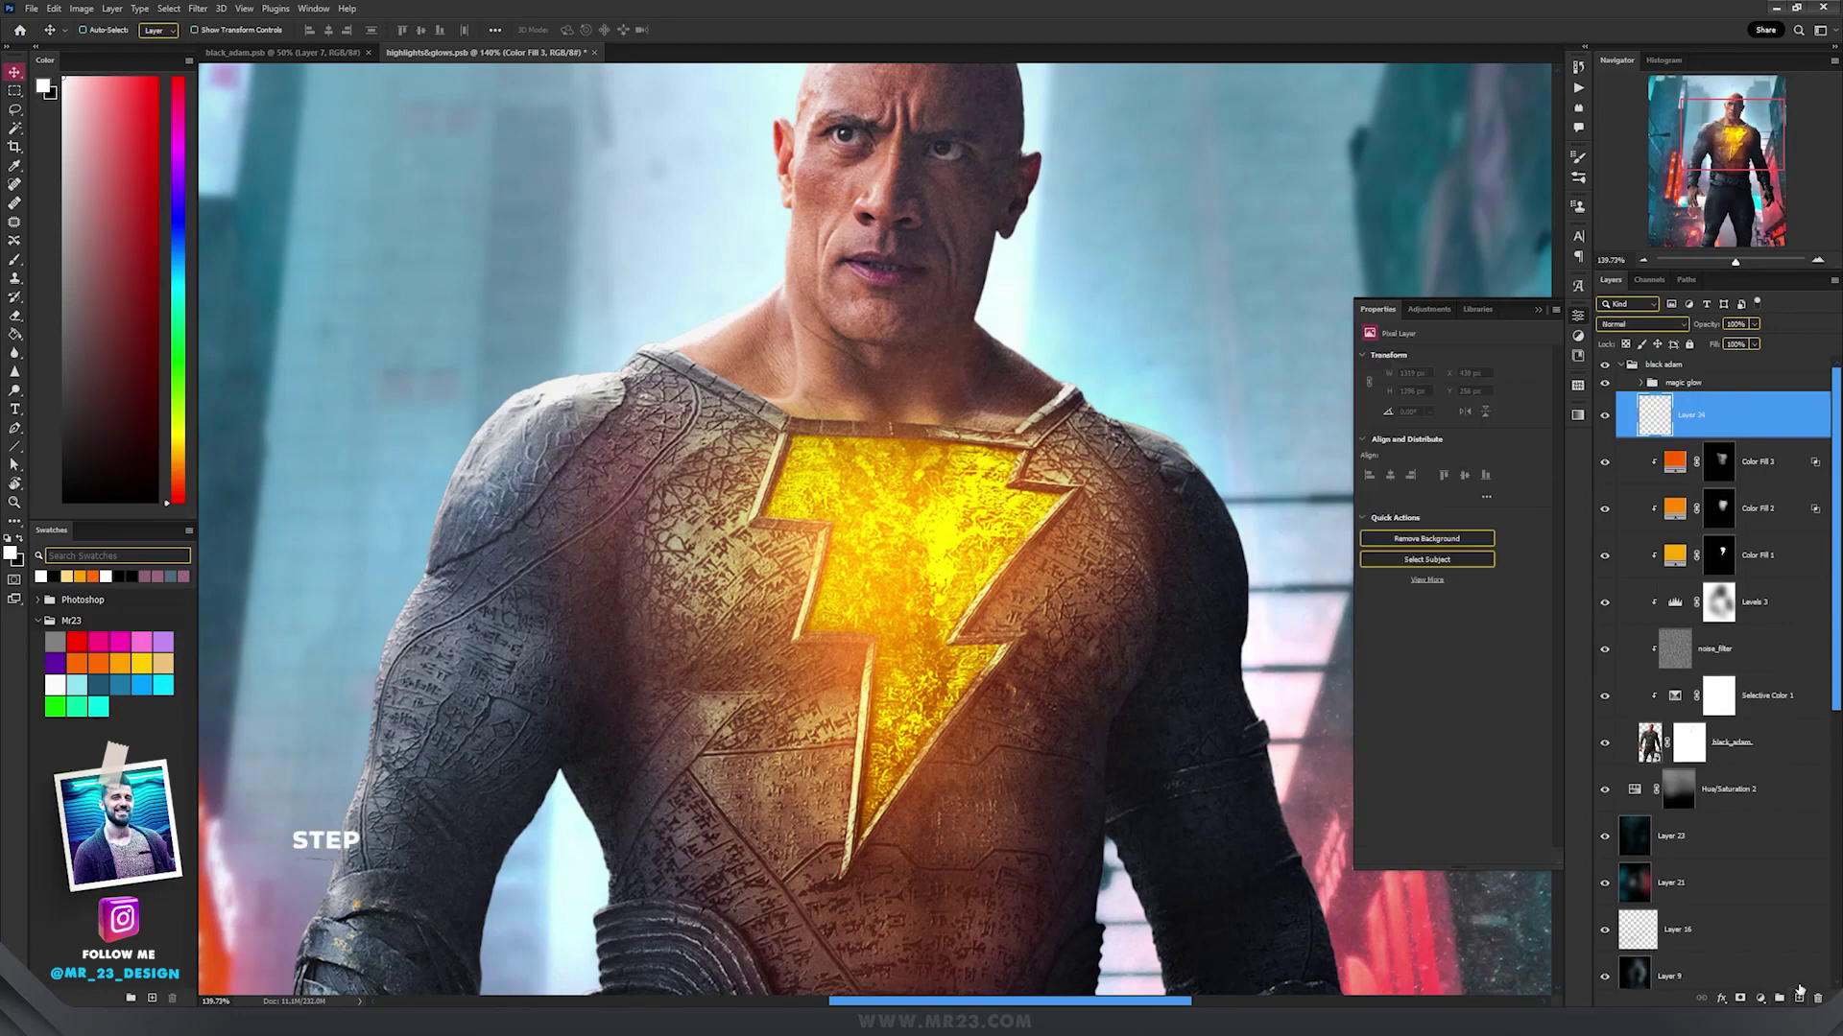
Fill the new Highlights layer below the magic glow group with black.
key("g")
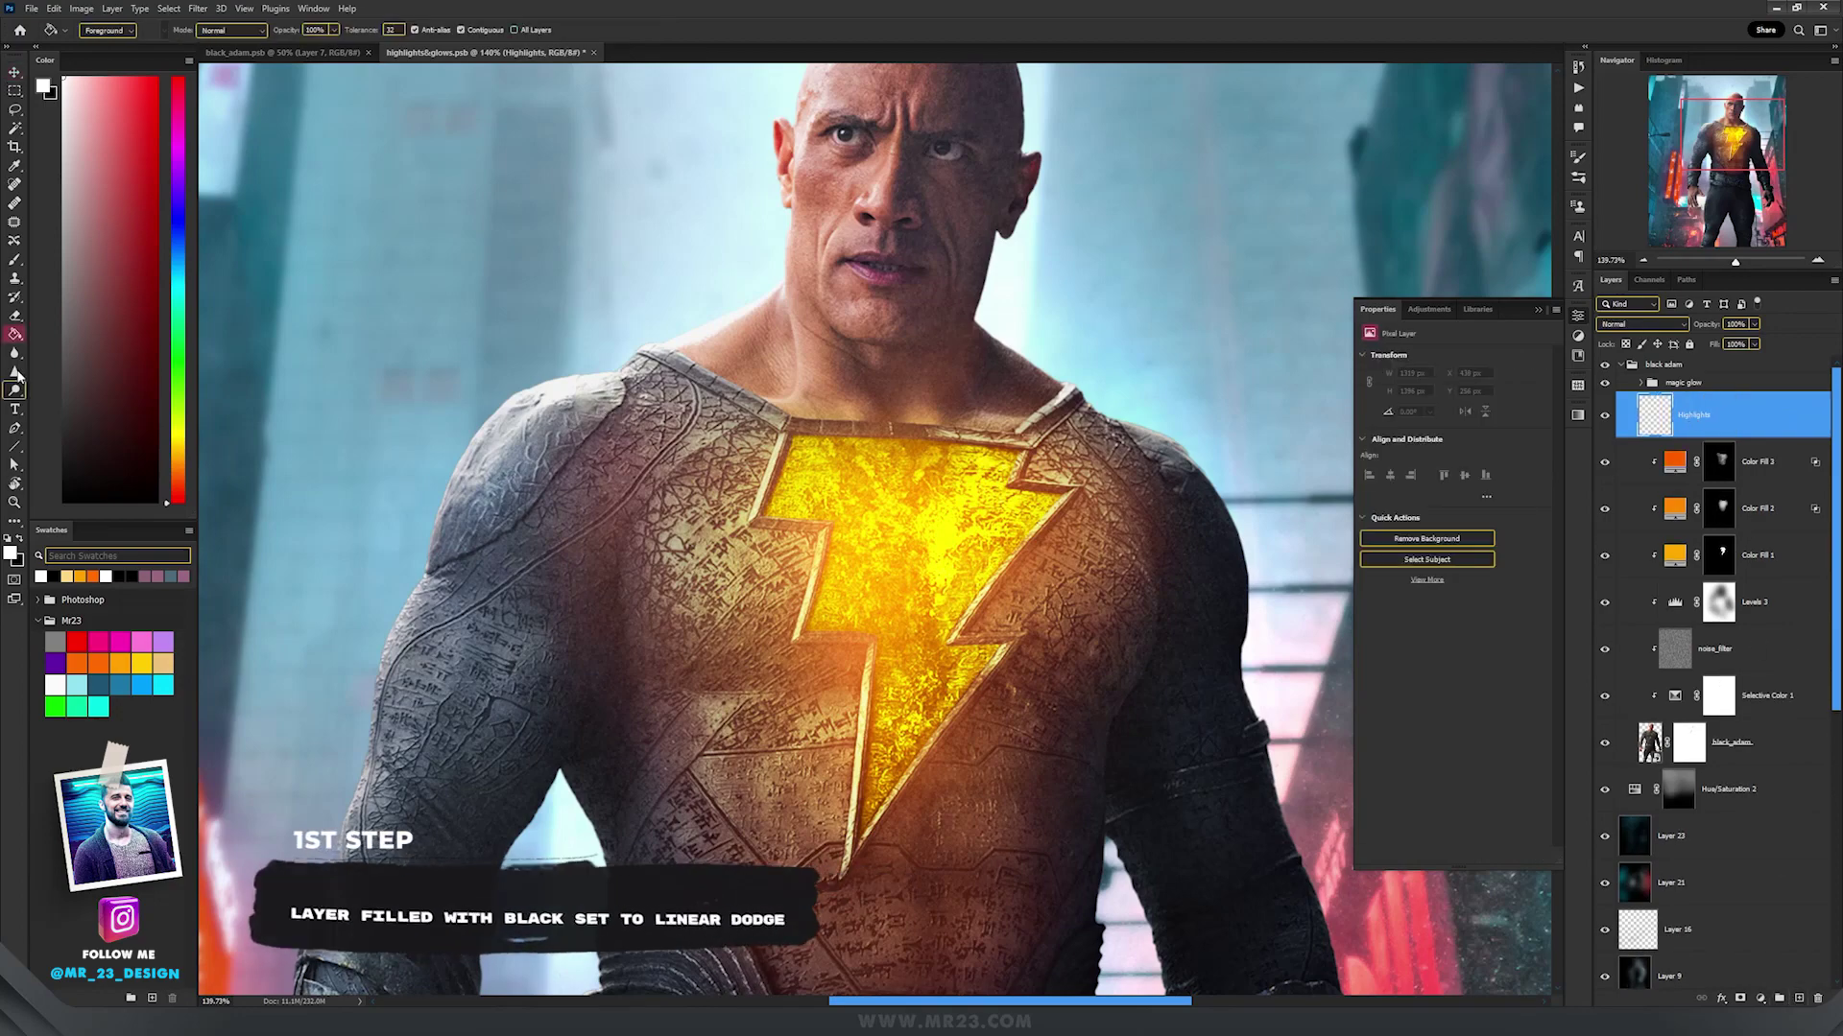
key("d")
left_click(785, 384)
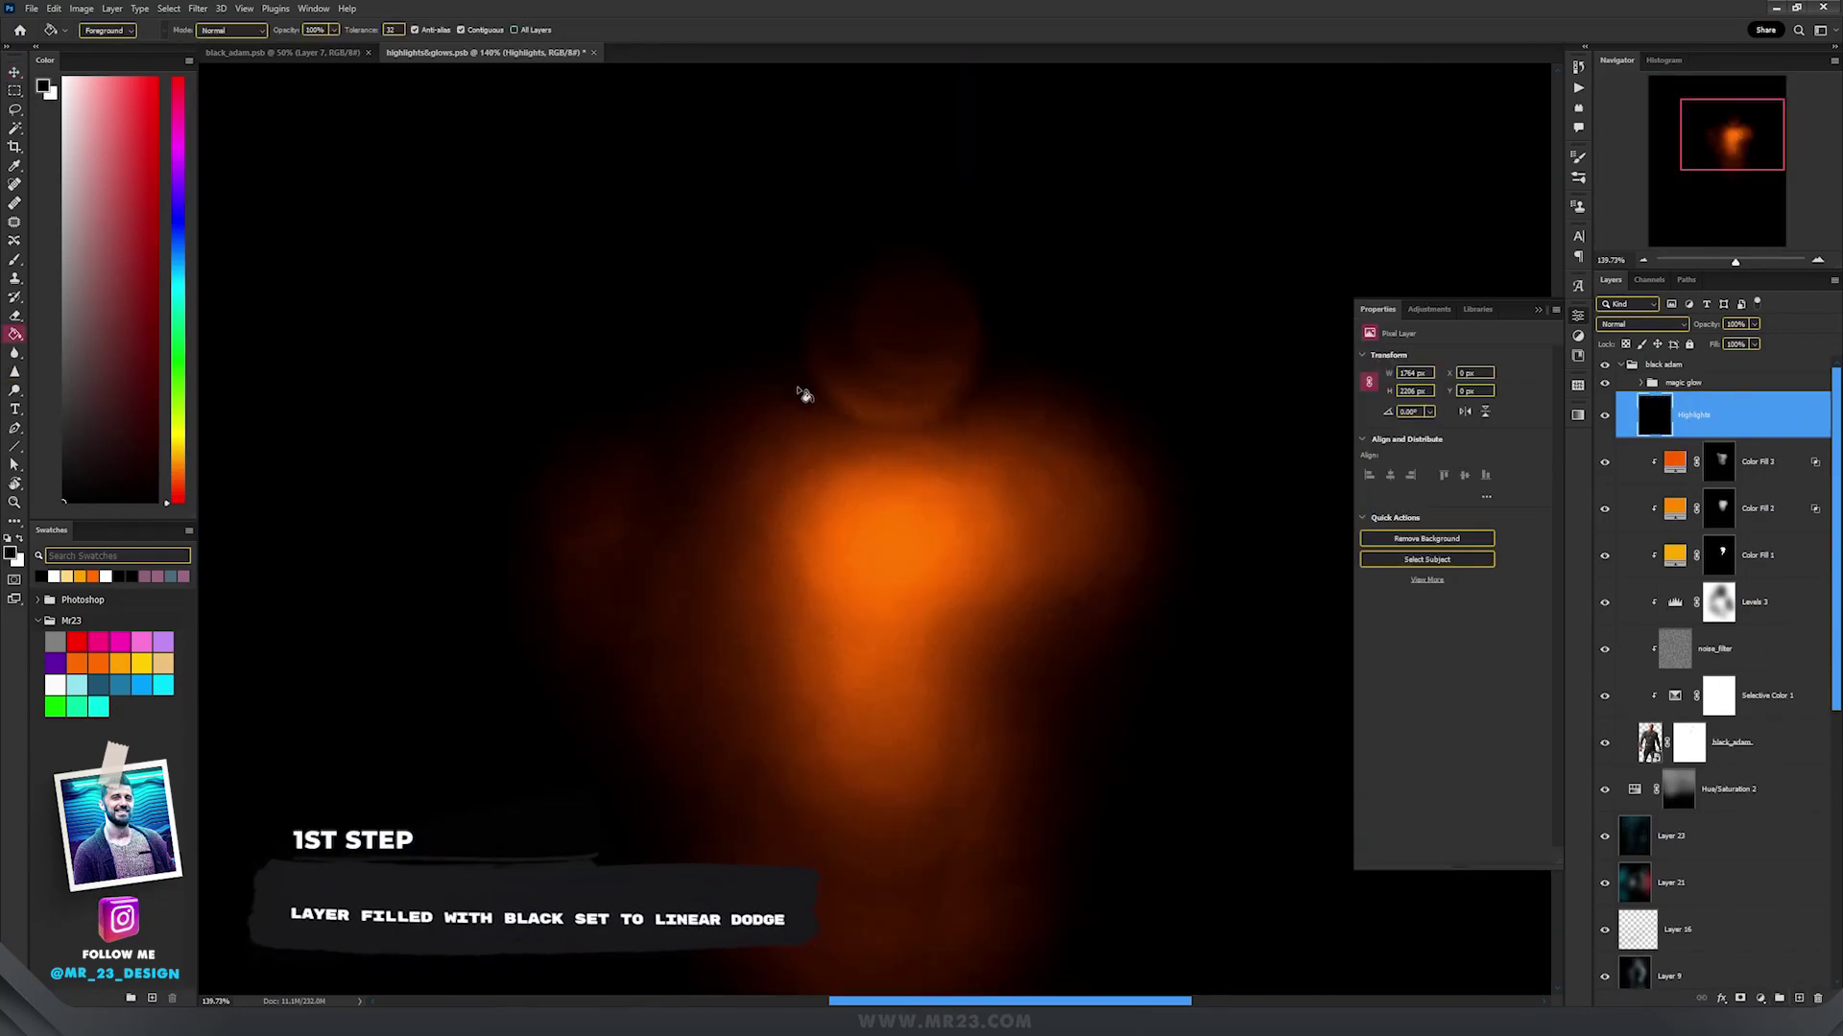
Set the Highlights layer's blend mode to Linear Dodge (Add) and clip it to the character layer.
key("v")
left_click(1639, 325)
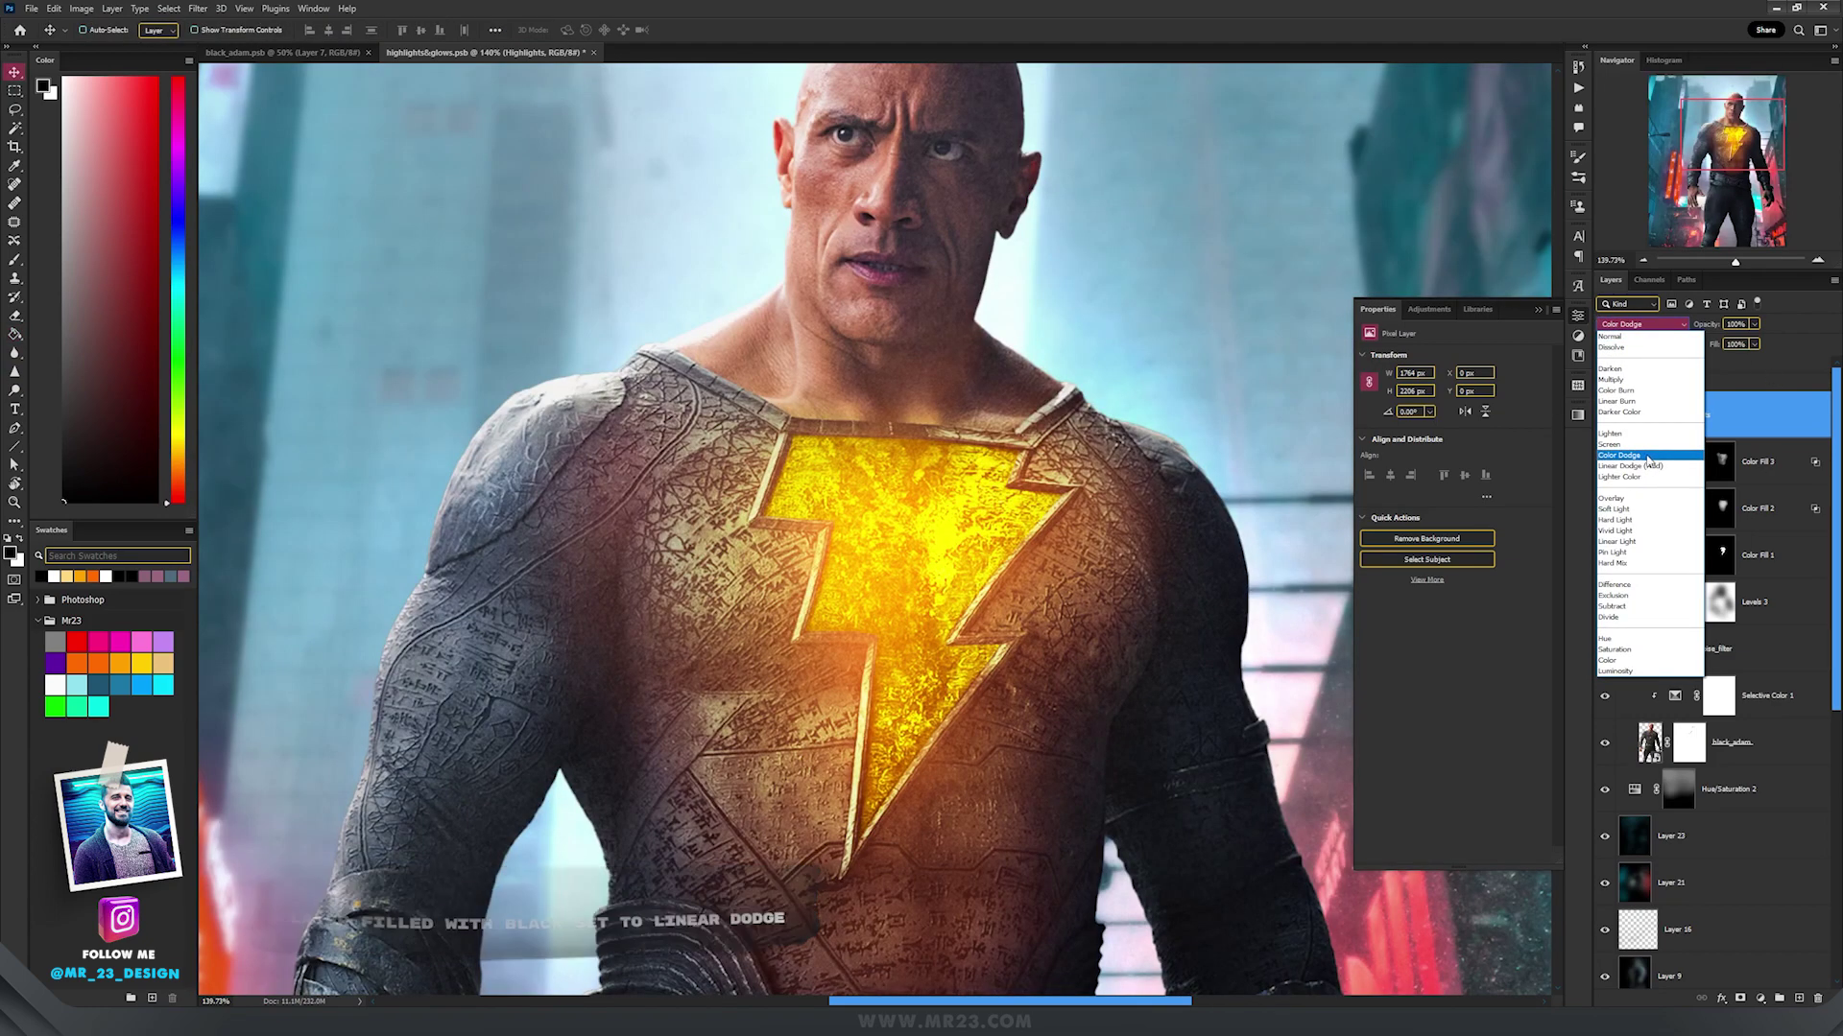
left_click(1630, 465)
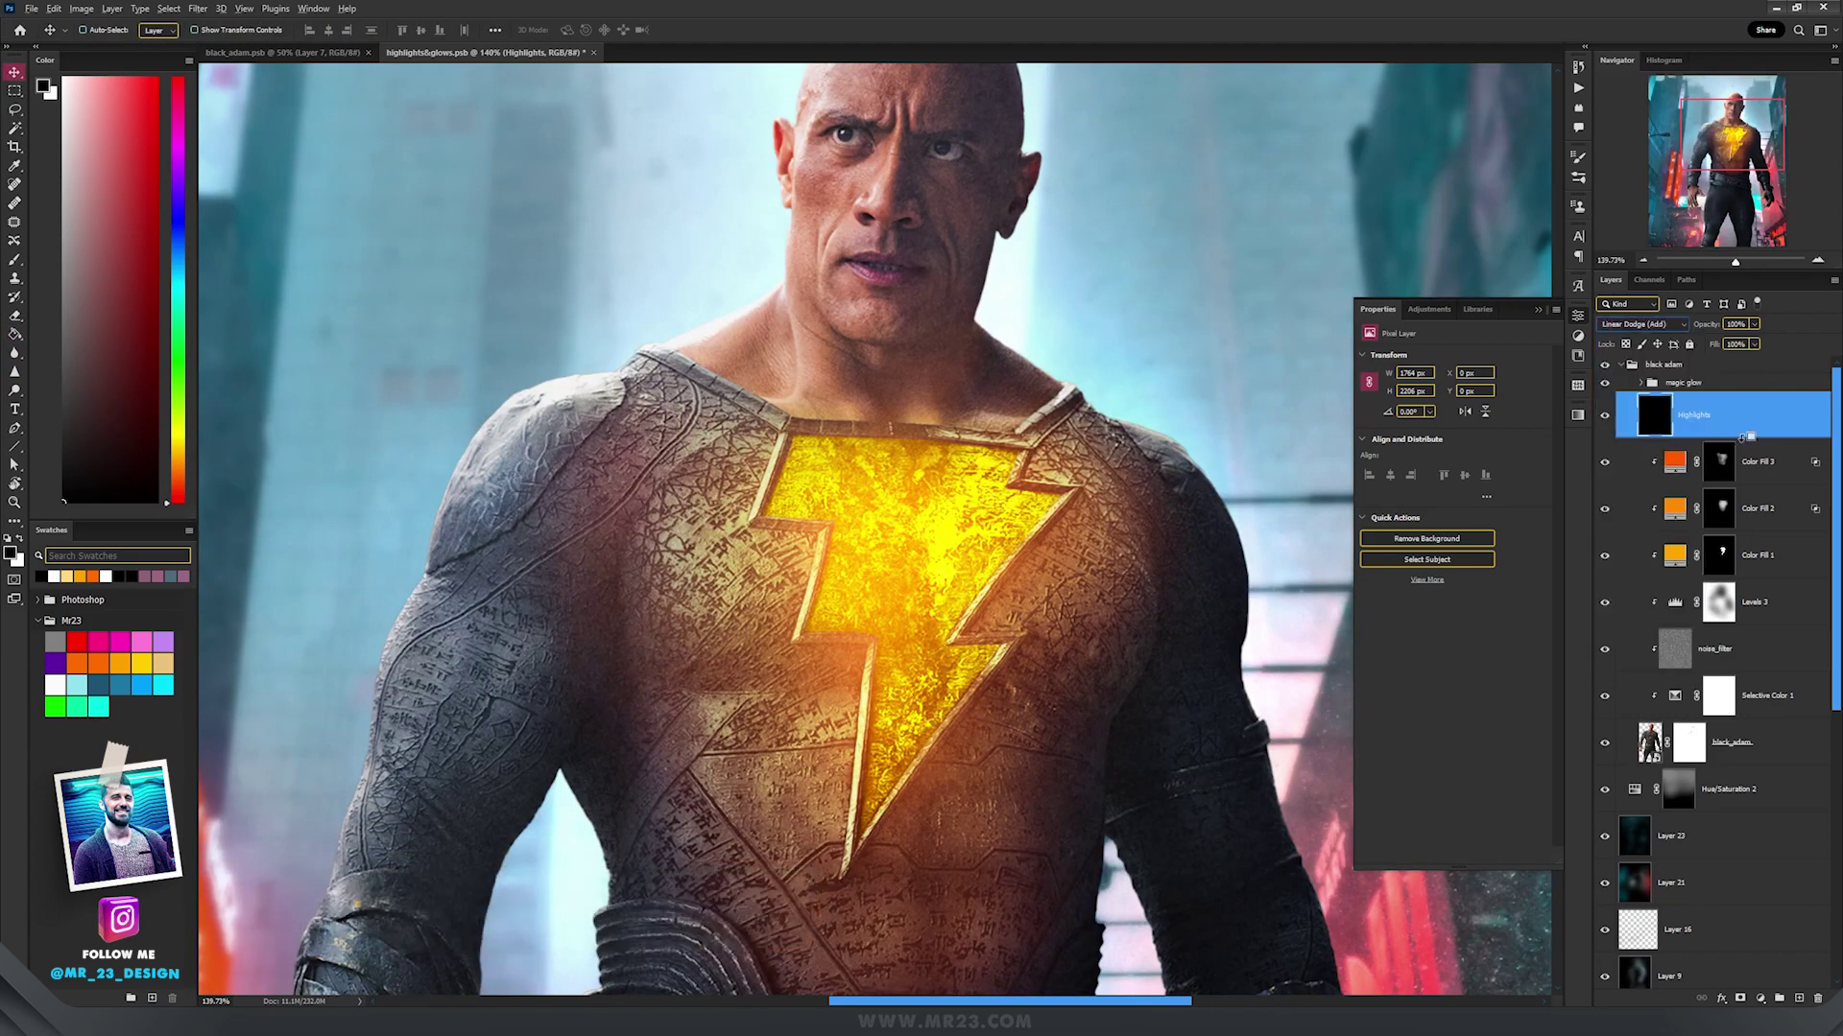
left_click(1743, 435, "alt")
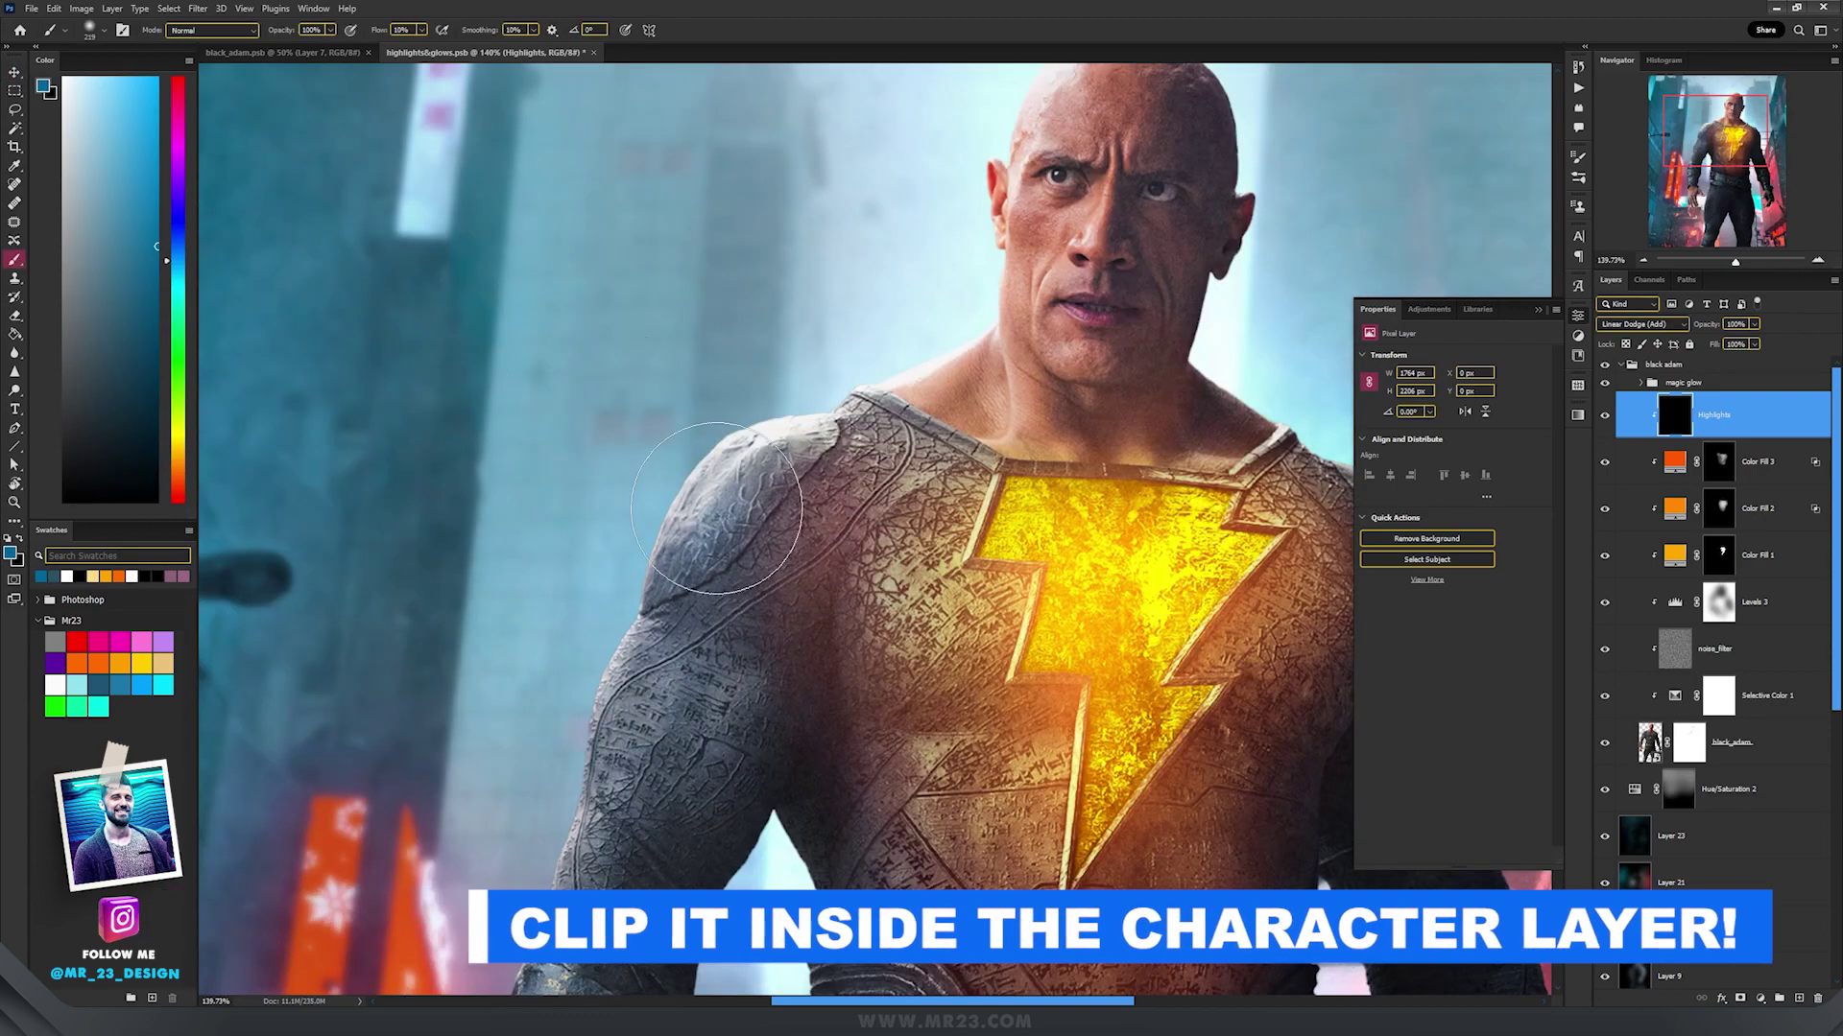
Choose a darker blue and paint soft highlights at 10% flow along the shoulder, arm and leg on the streetlamp side.
left_click(121, 339)
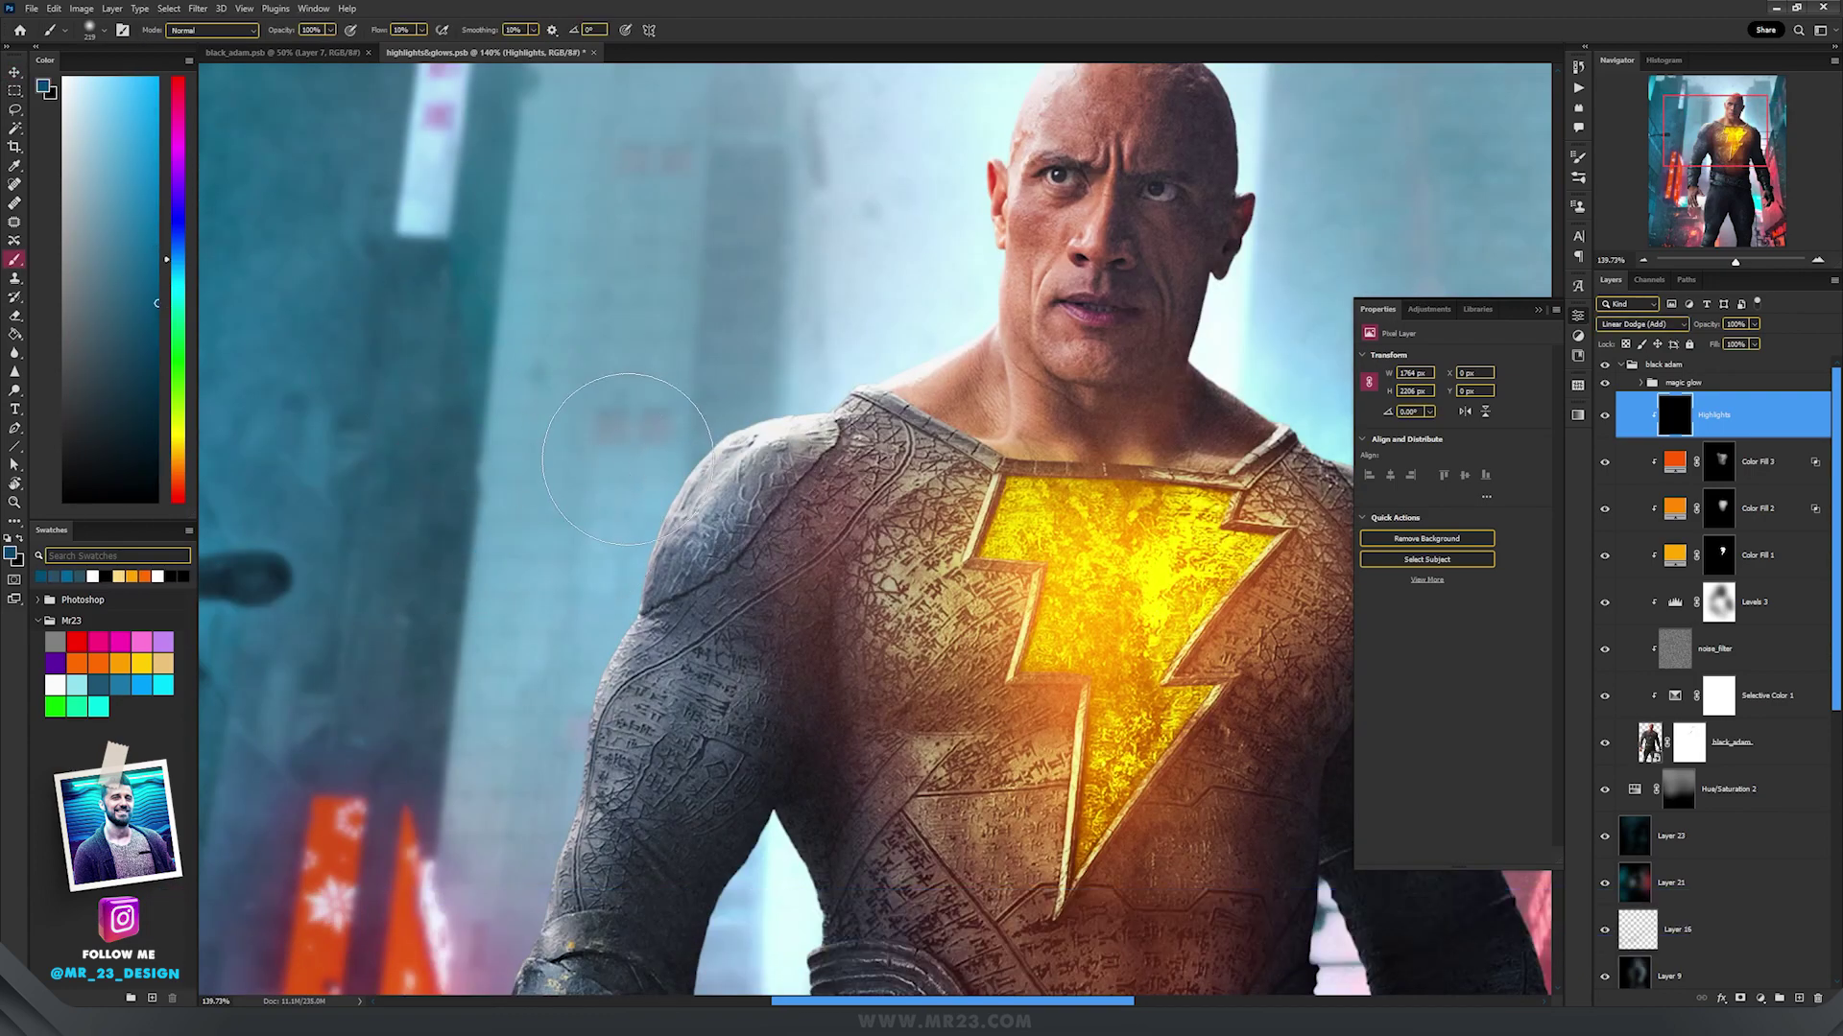
mouse_move(699, 542)
left_mouse_down()
mouse_move(775, 471)
mouse_move(724, 341)
left_mouse_up()
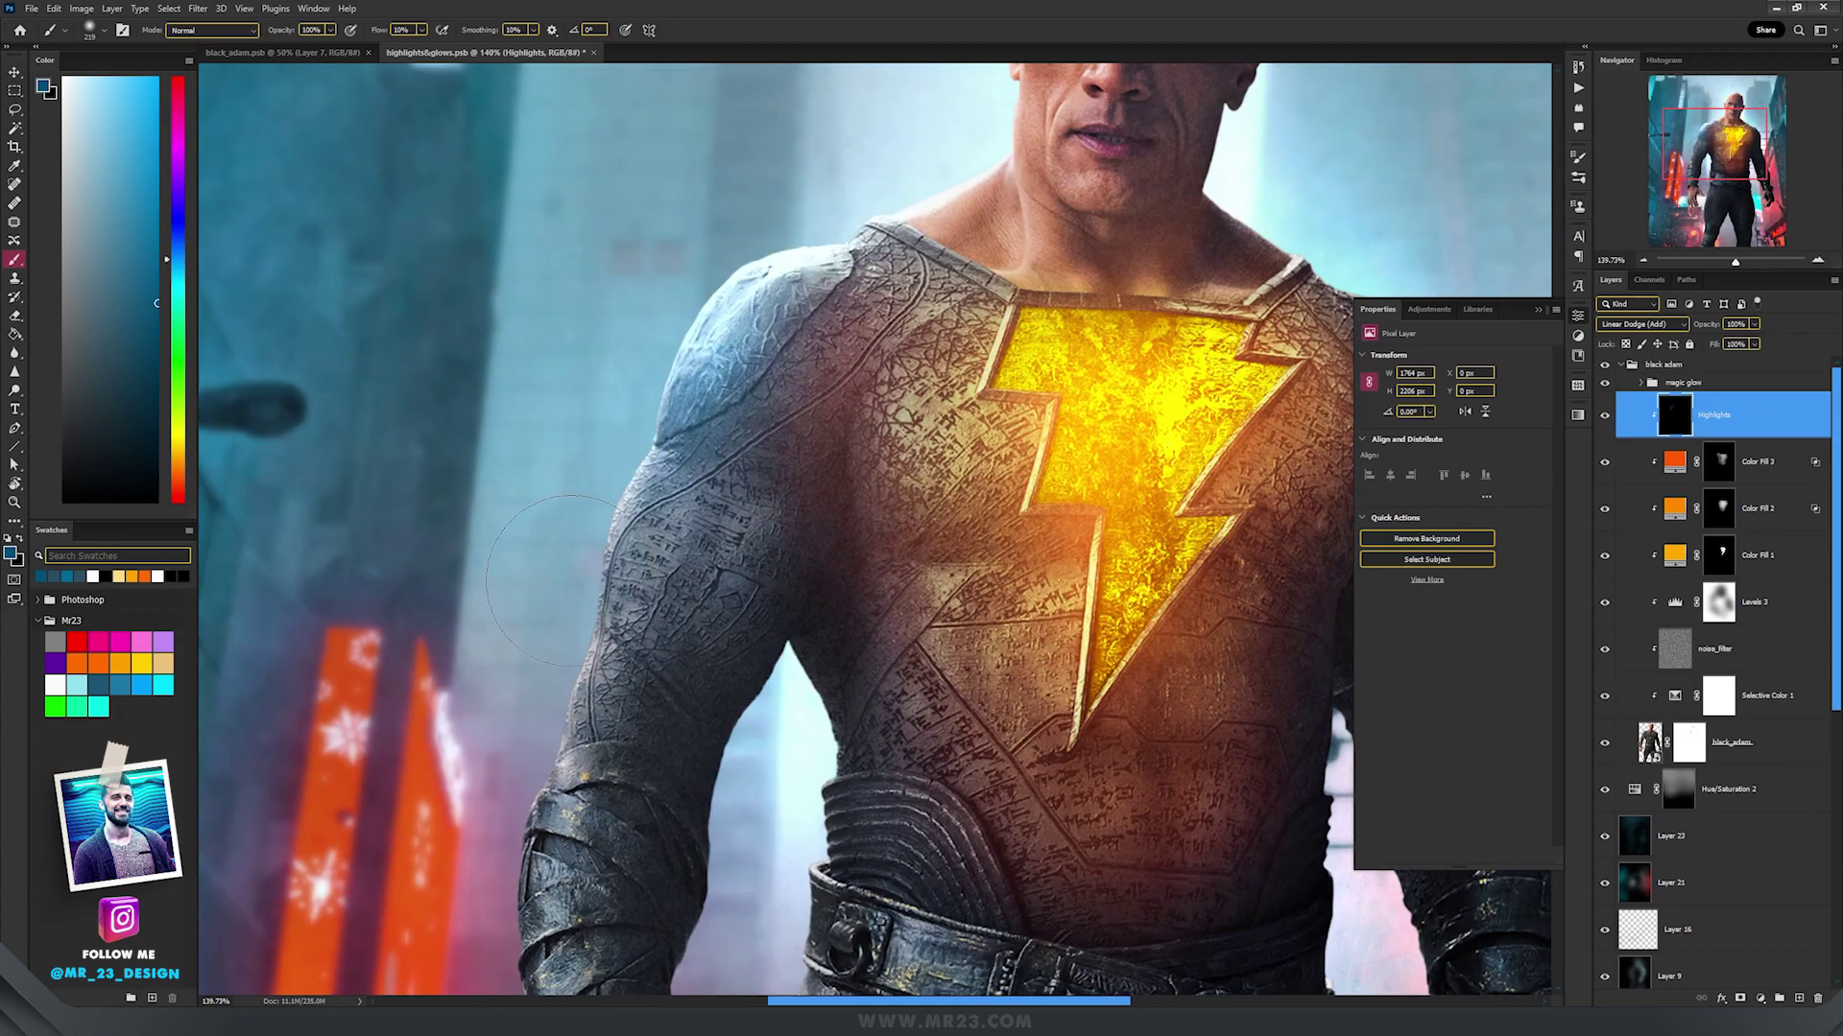
scroll(553, 581, "down", 5)
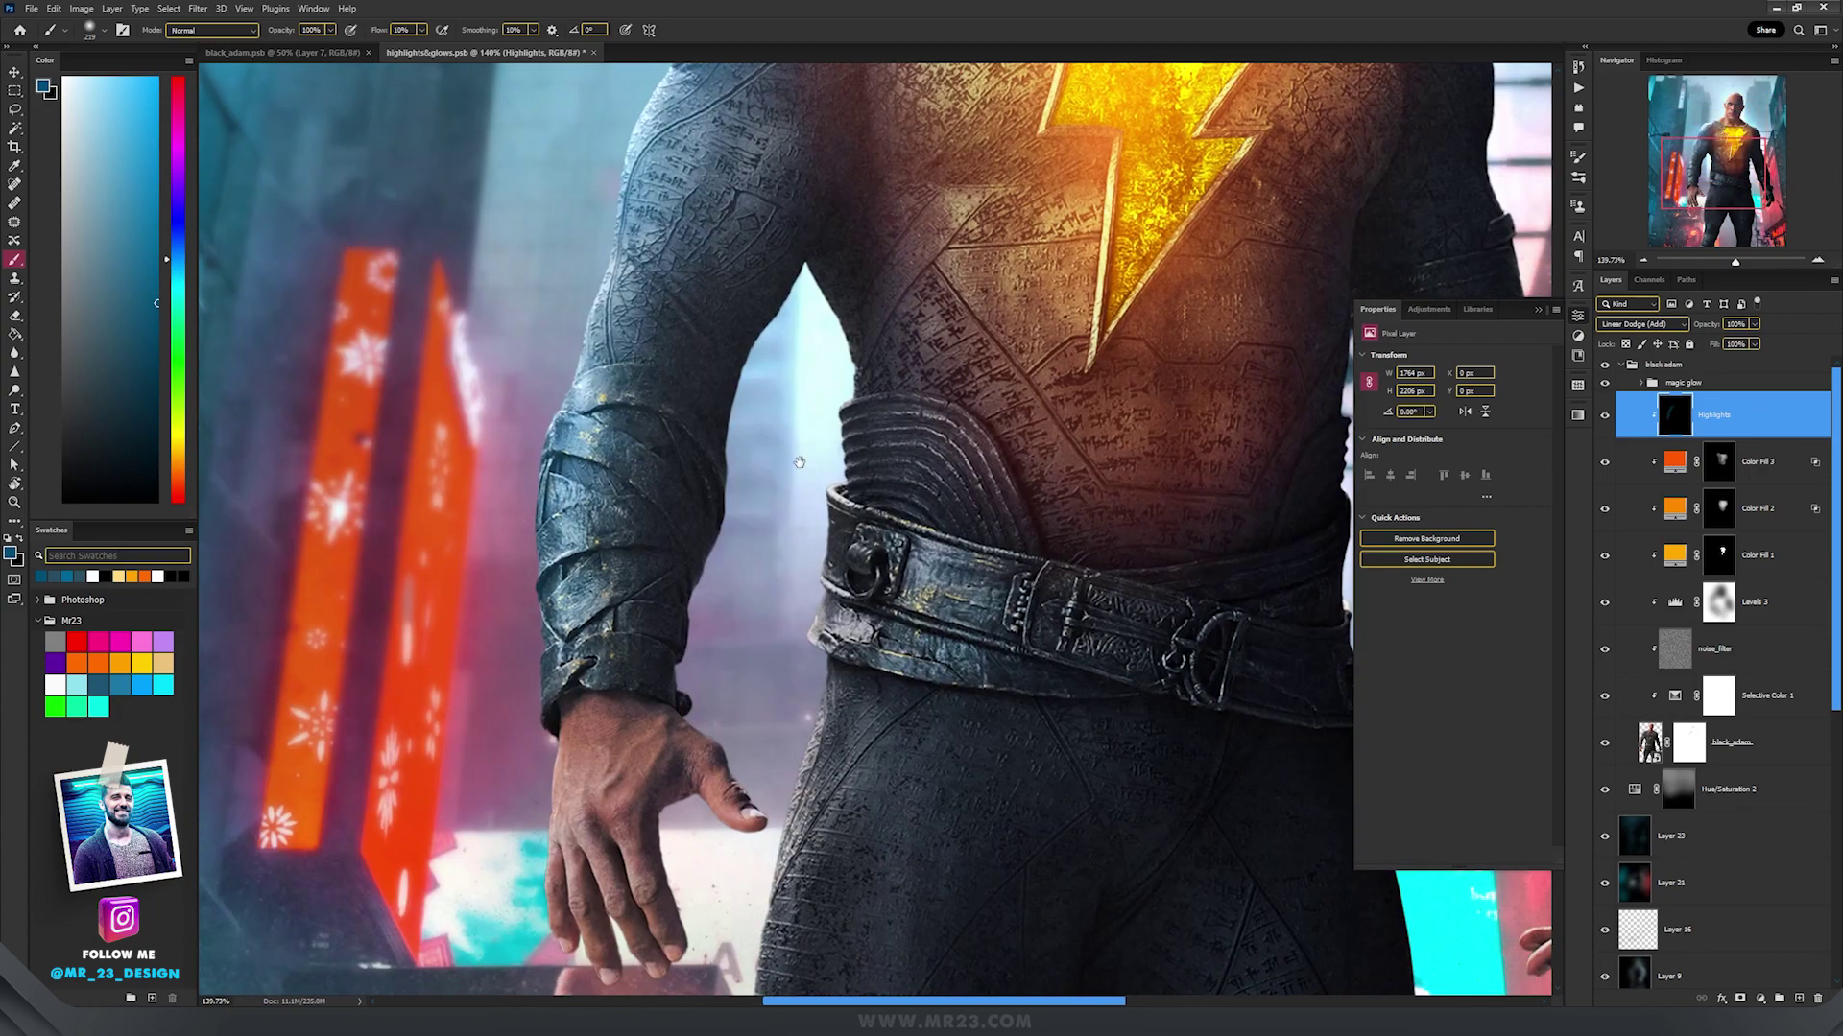
left_click_drag(799, 463, 802, 412)
left_click_drag(802, 744, 835, 490)
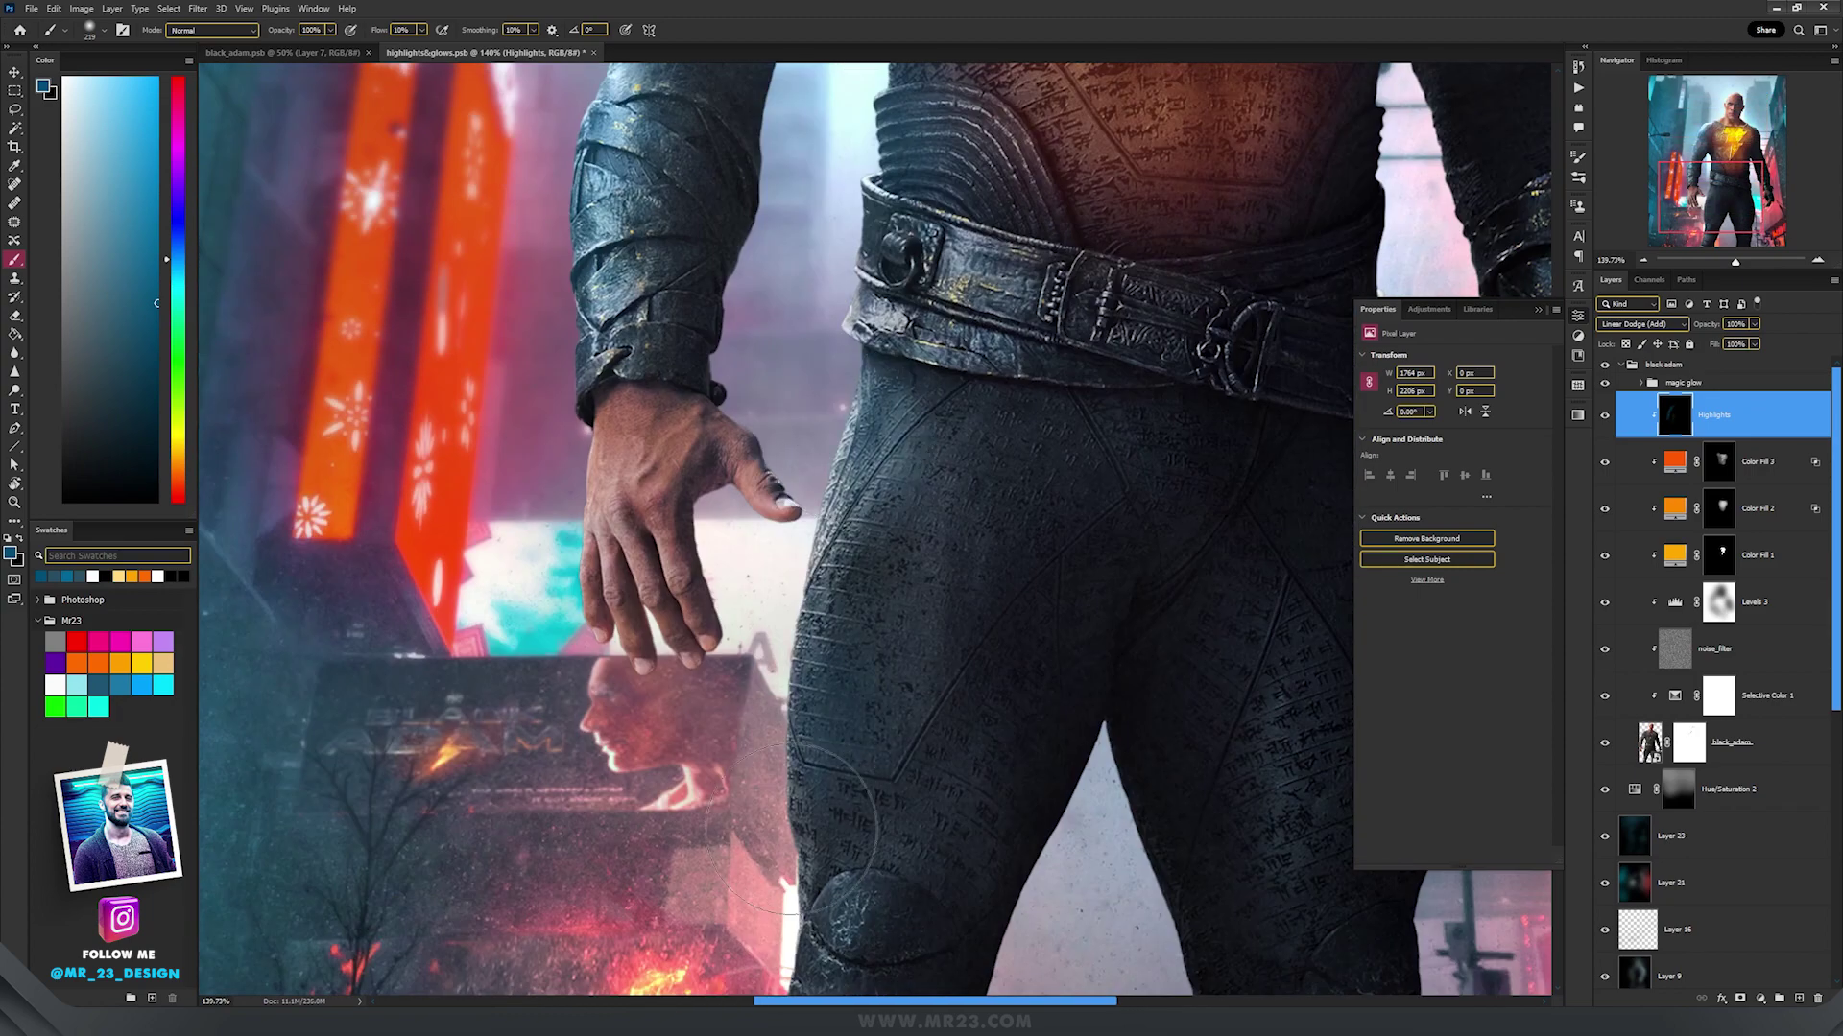
left_click_drag(1136, 812, 740, 707)
mouse_move(806, 867)
left_mouse_down()
mouse_move(778, 518)
mouse_move(765, 682)
left_mouse_up()
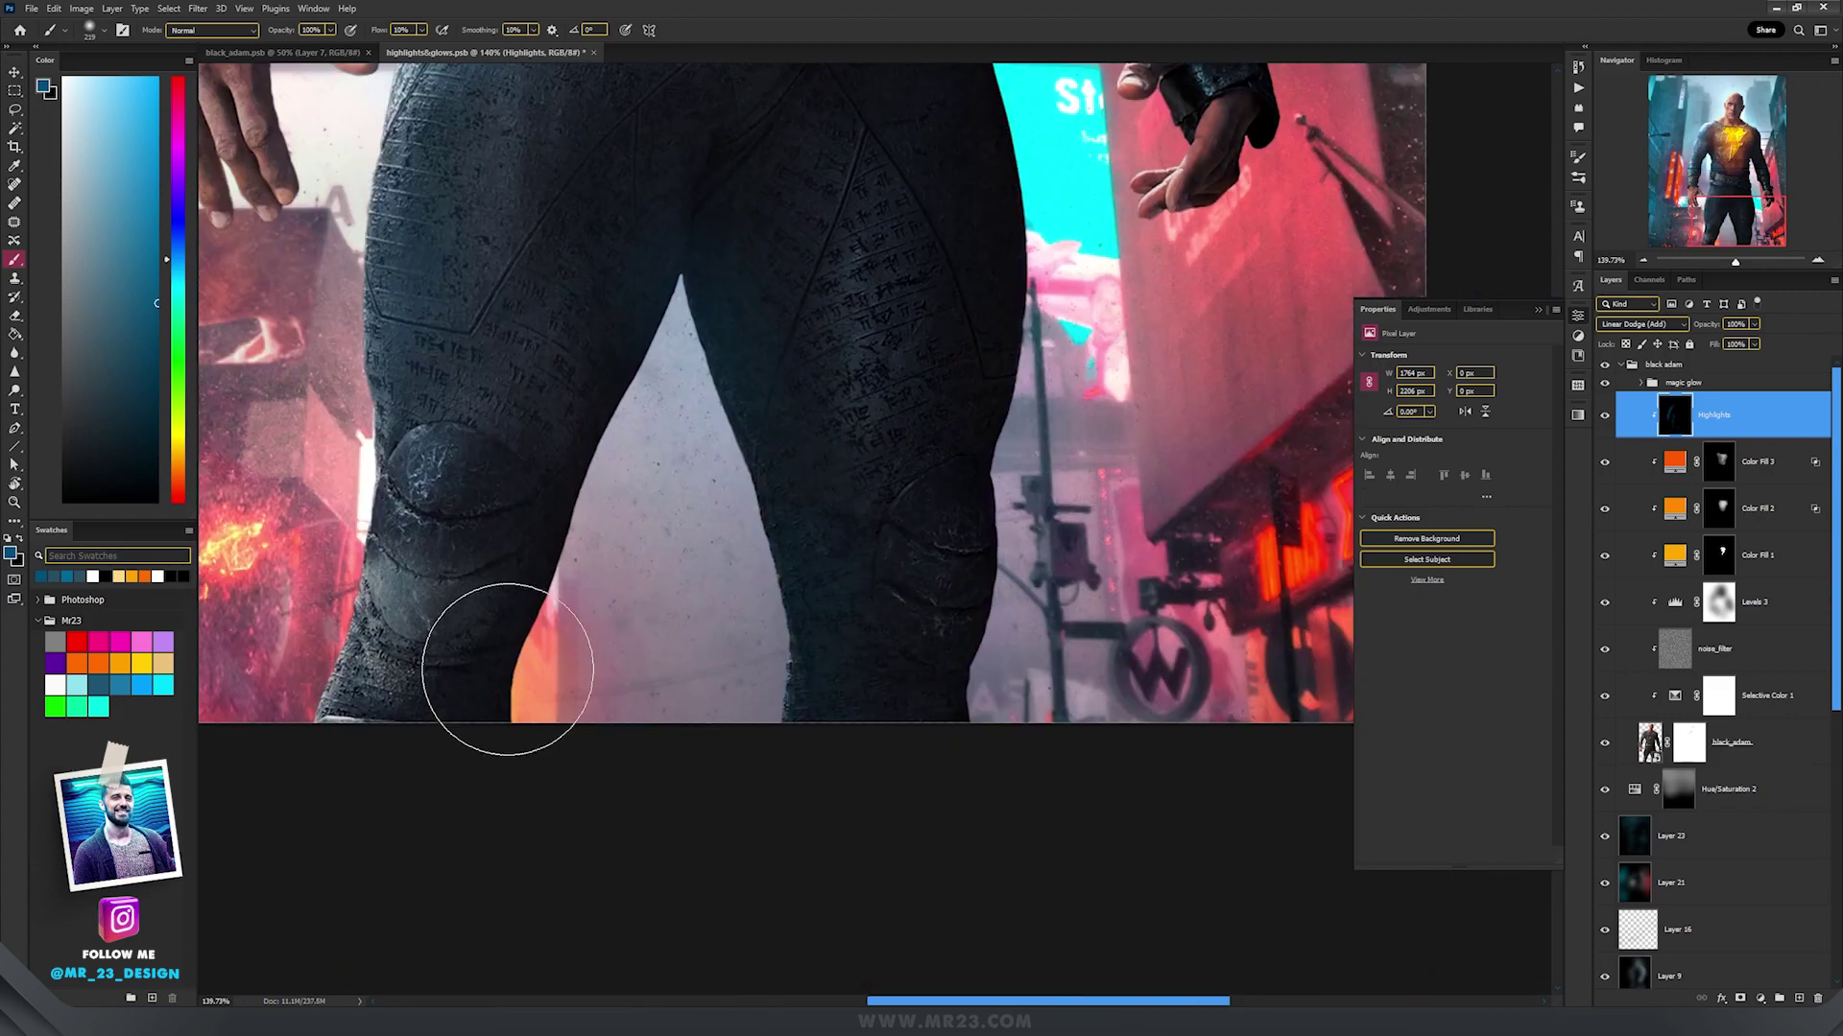
Continue the blue highlights along the inner legs, the opposite shoulder and arm, and the edges of the head.
left_click_drag(972, 568, 785, 967)
left_click(822, 662)
left_click_drag(845, 518, 847, 907)
left_click_drag(882, 457, 884, 847)
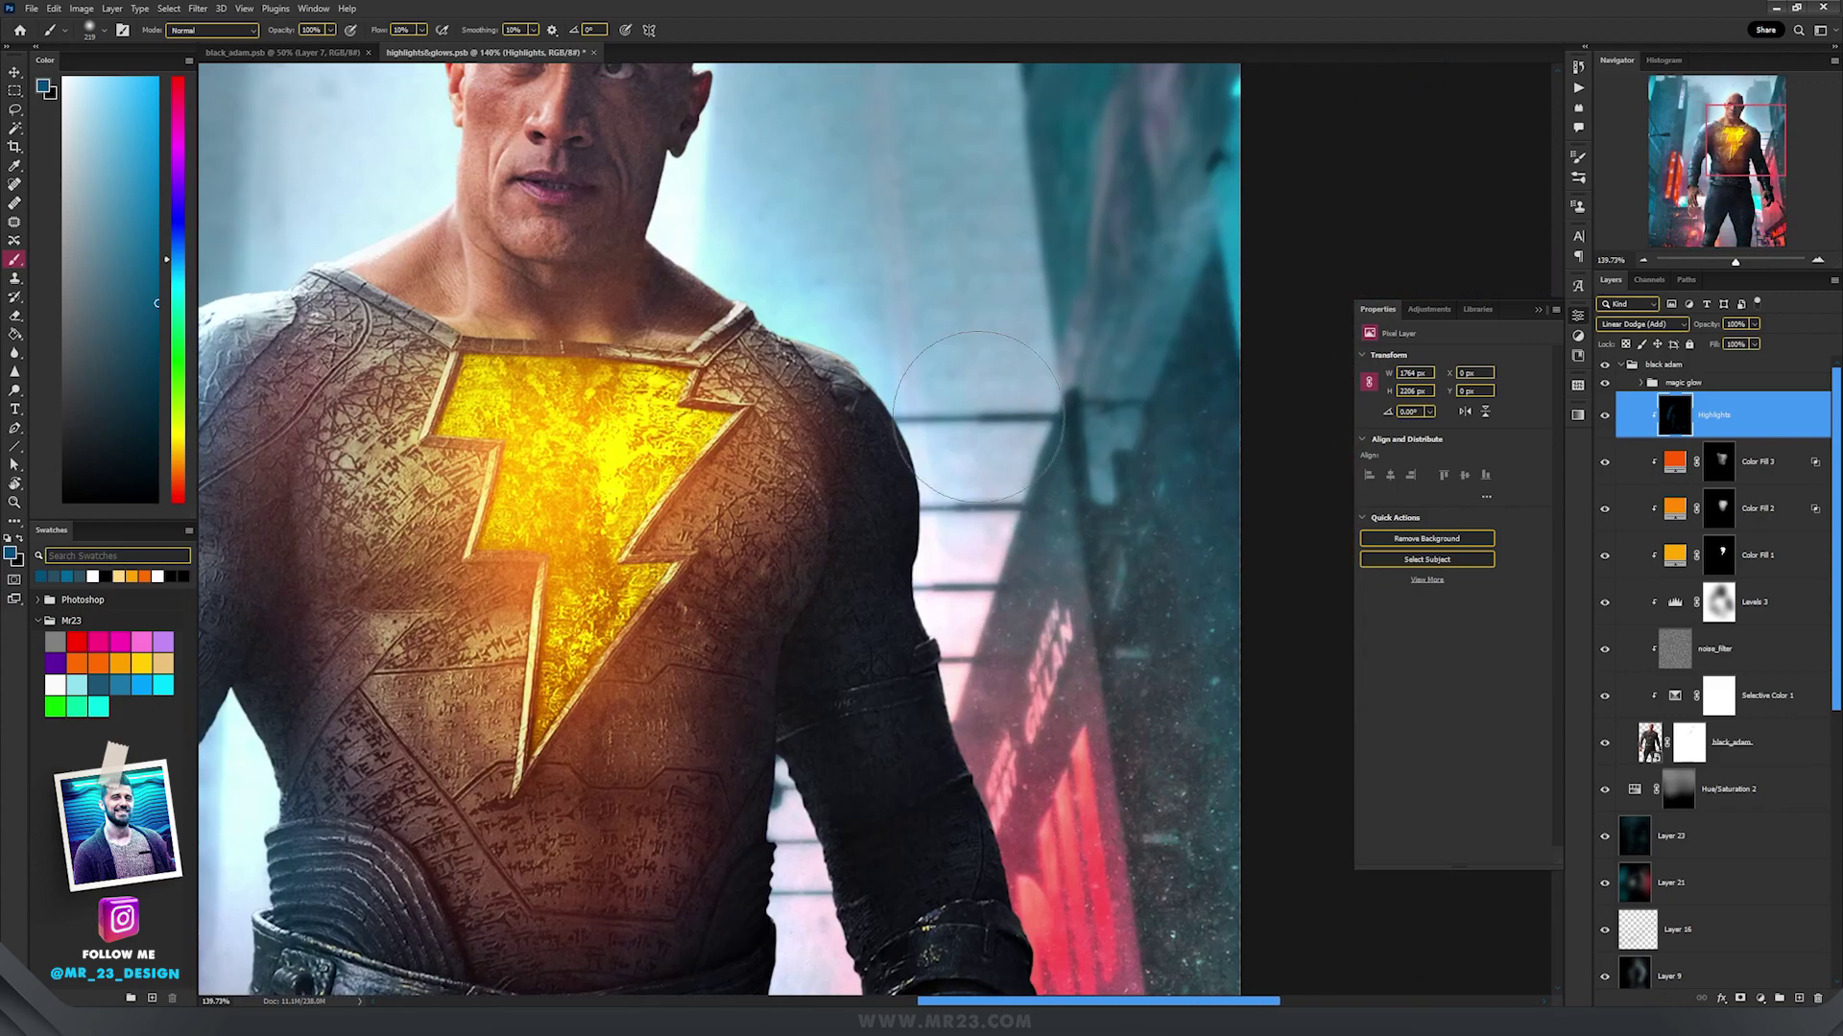
left_click_drag(977, 422, 945, 617)
left_click_drag(865, 392, 960, 757)
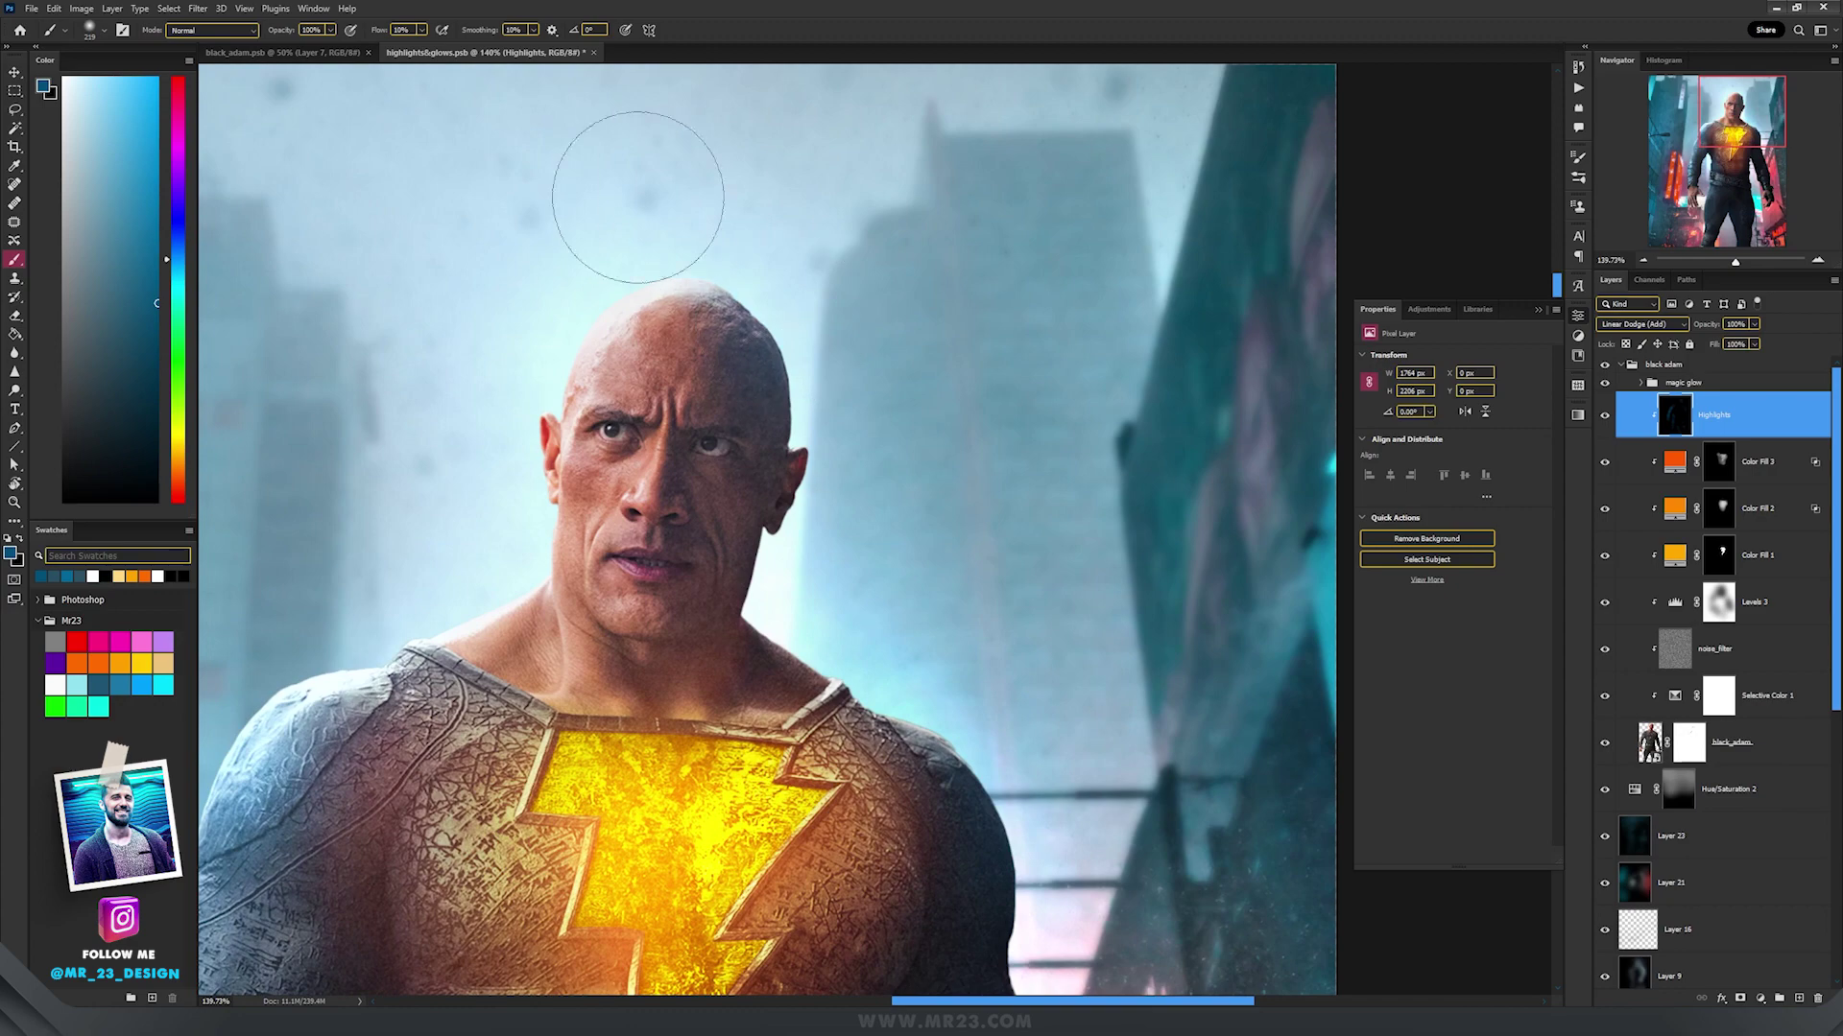
left_click_drag(812, 464, 761, 588)
left_click_drag(763, 624, 831, 659)
left_click_drag(662, 912, 1118, 111)
left_click_drag(845, 854, 864, 206)
Sample another color from the image, adjust its shade and paint further soft highlights along the character's edges.
left_click(734, 451, "alt")
left_click(158, 271)
left_click_drag(749, 725, 708, 826)
mouse_move(840, 252)
left_mouse_down()
mouse_move(765, 439)
mouse_move(424, 439)
left_mouse_up()
mouse_move(415, 743)
left_mouse_down()
mouse_move(452, 761)
mouse_move(305, 735)
left_mouse_up()
Sample a red tone from the backdrop, deepen it to dark red and paint highlights along the arm and leg facing the red building.
left_click(1124, 686, "alt")
left_click(158, 278)
left_click_drag(906, 835, 878, 356)
left_click_drag(979, 307, 889, 832)
left_click_drag(905, 263, 946, 461)
left_click_drag(922, 432, 917, 719)
left_click_drag(864, 916, 793, 91)
left_click_drag(591, 667, 1158, 745)
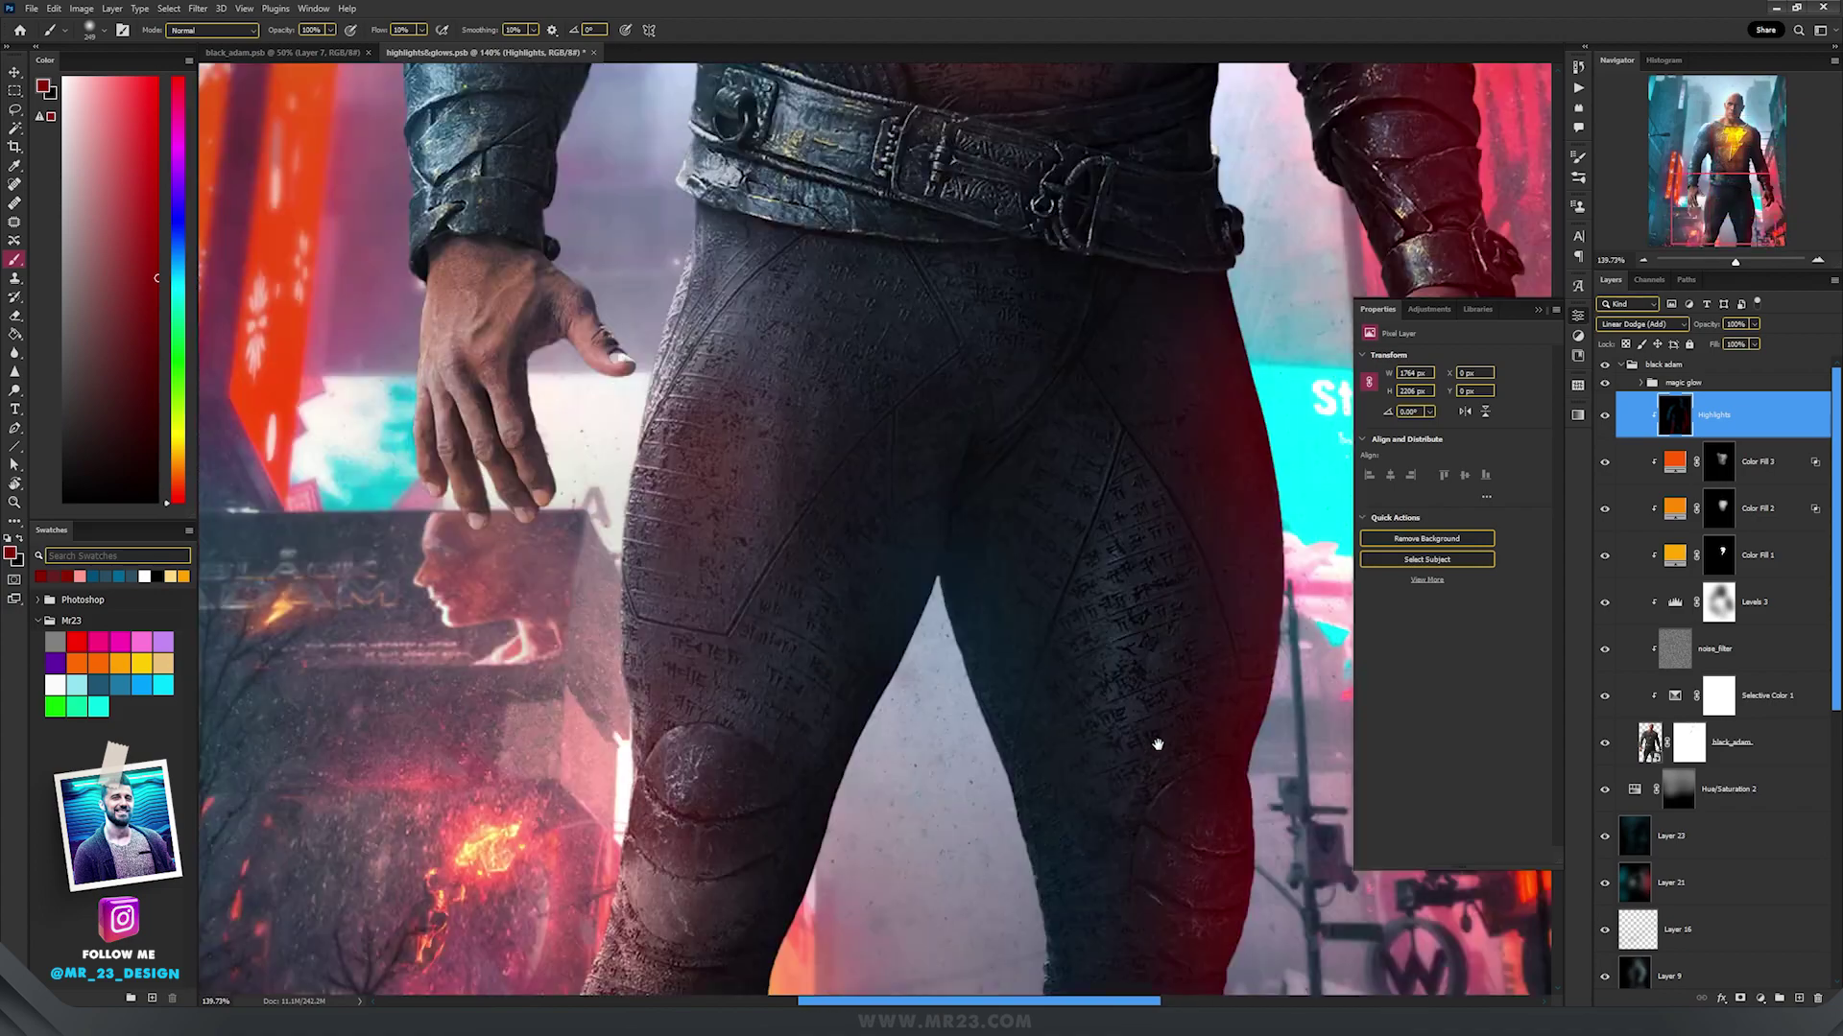
Resize the brush and paint dark red highlights on the leg and forearm facing the orange signs.
right_click(642, 466, "alt")
left_click_drag(629, 648, 704, 938)
left_click_drag(552, 553, 644, 964)
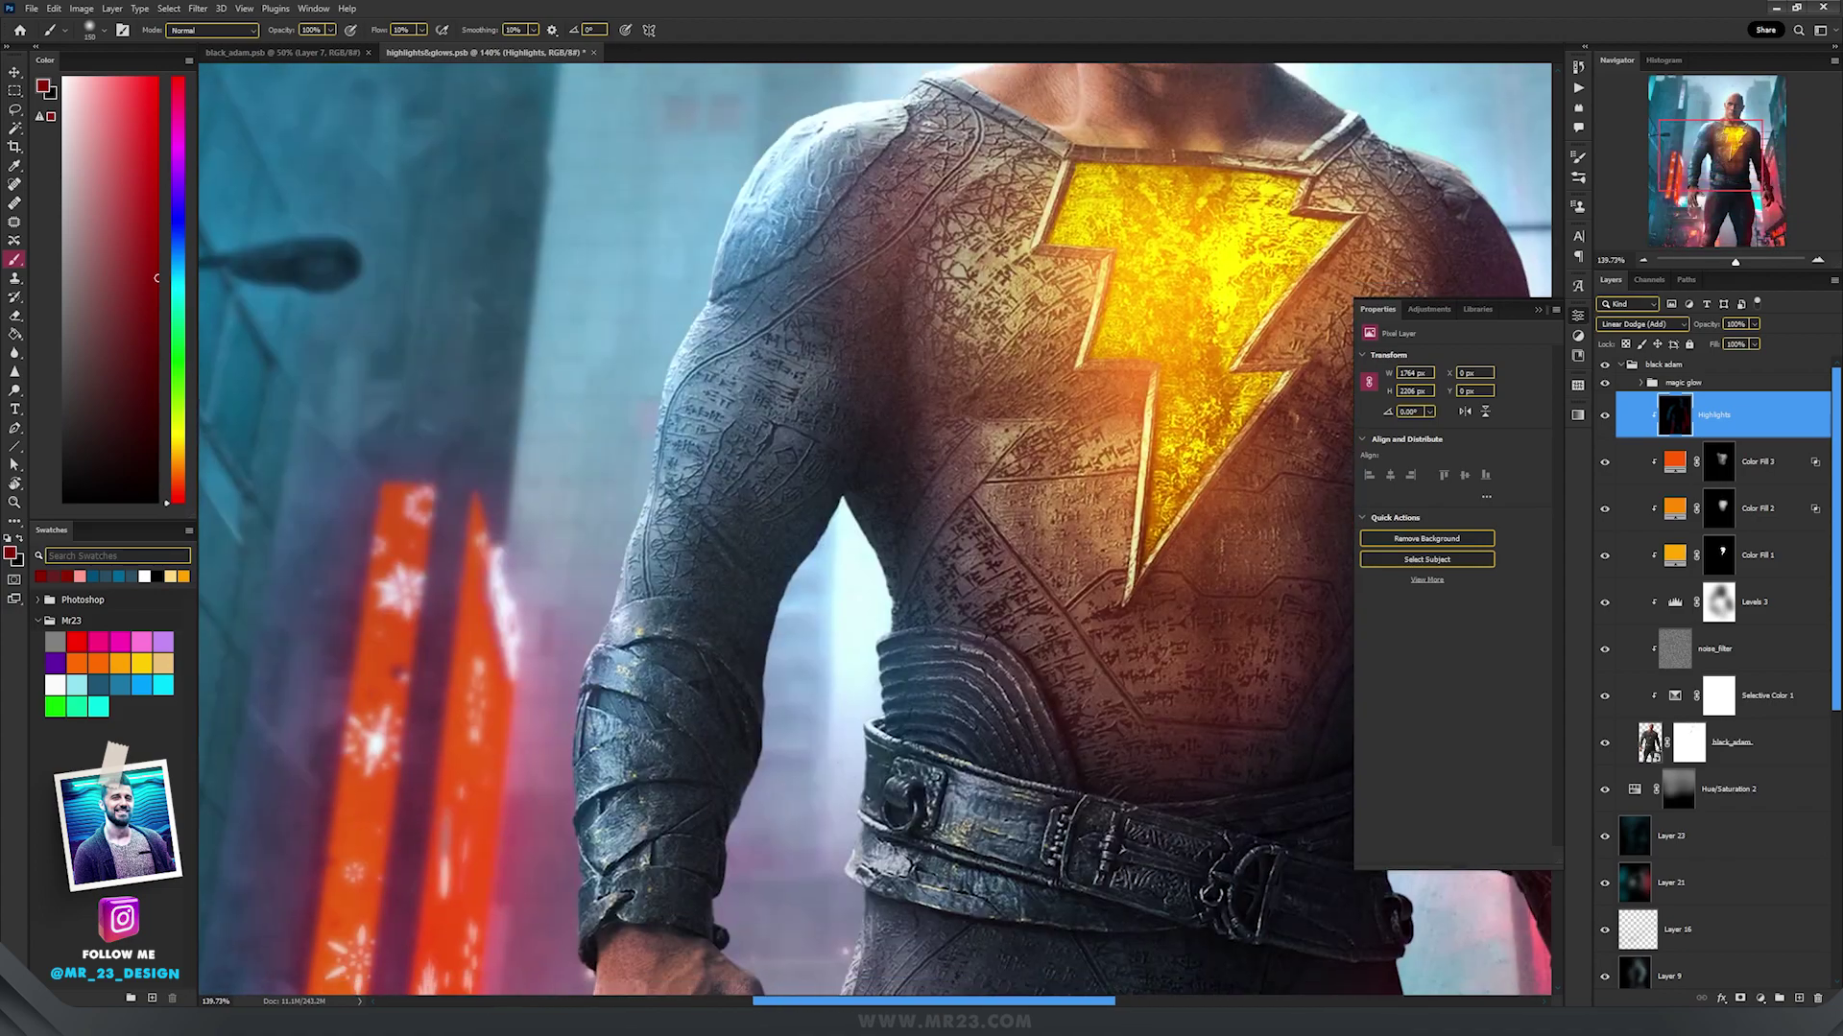
scroll(599, 767, "down", 2)
scroll(875, 749, "down", 4)
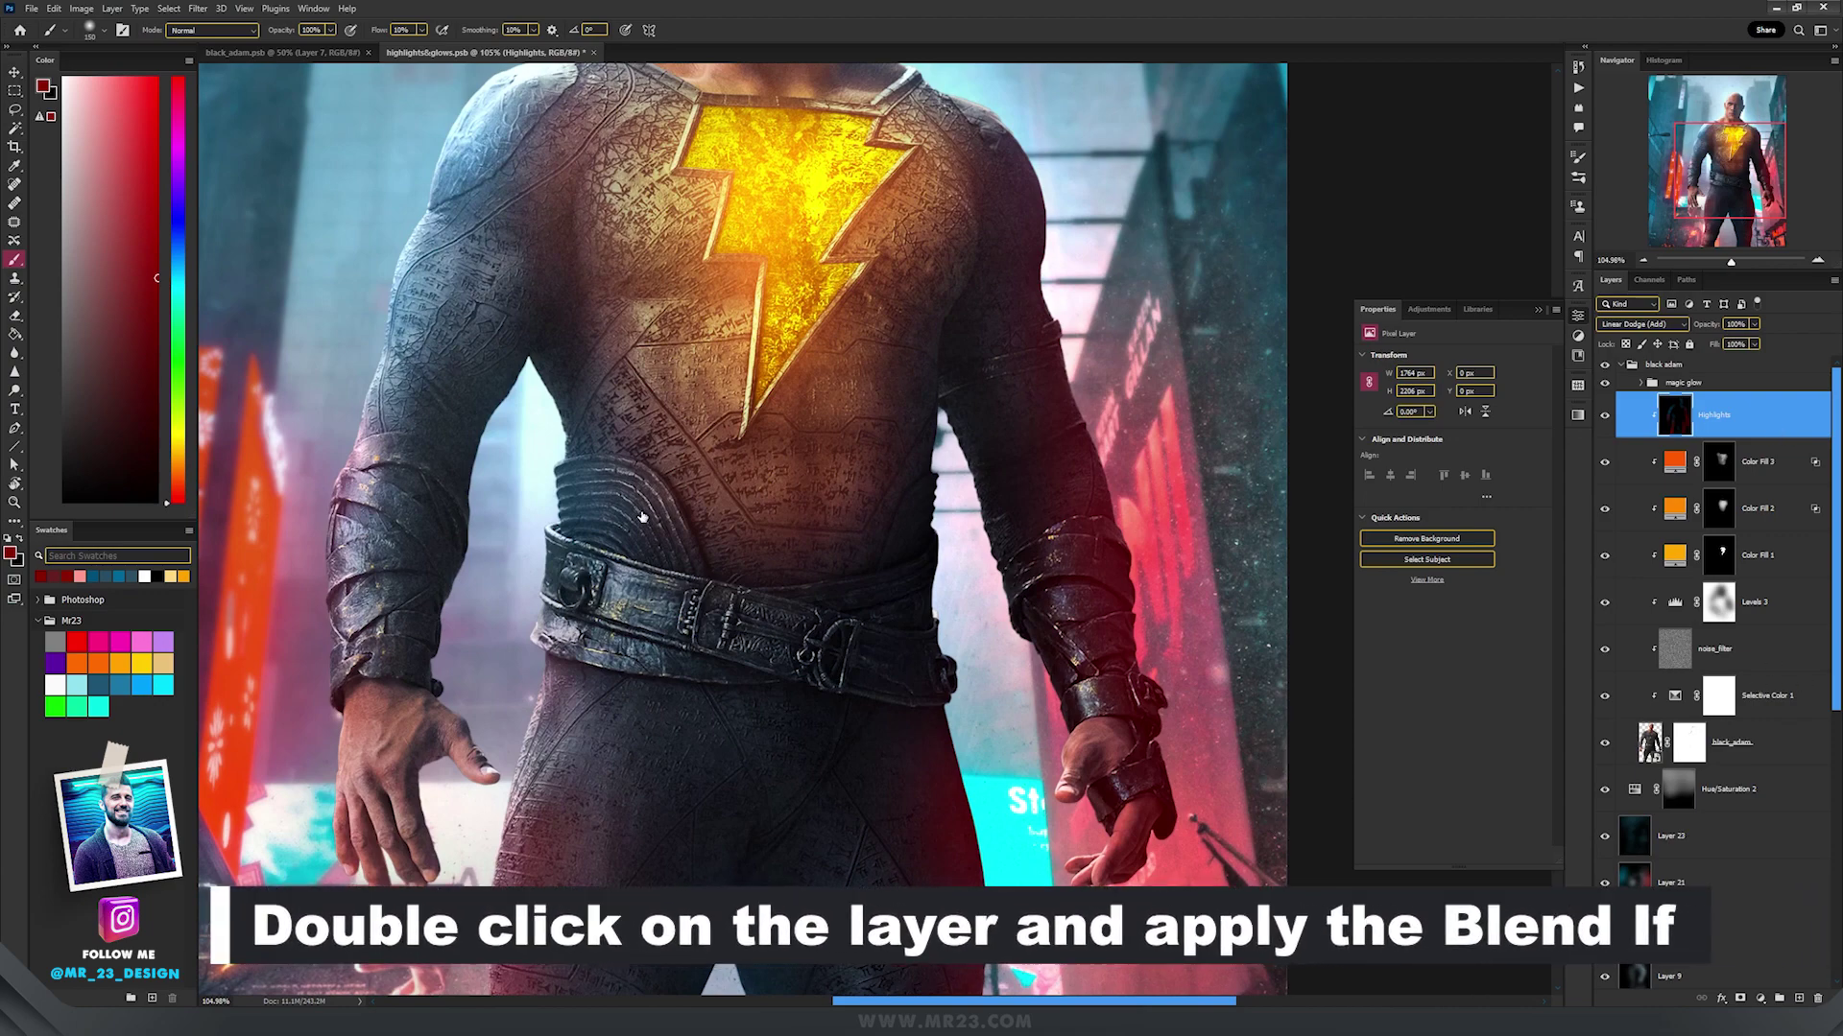
Apply Blend If to the Highlights layer, raising the dark end of the Underlying Layer range.
double_click(1782, 428)
left_click_drag(667, 389, 861, 154)
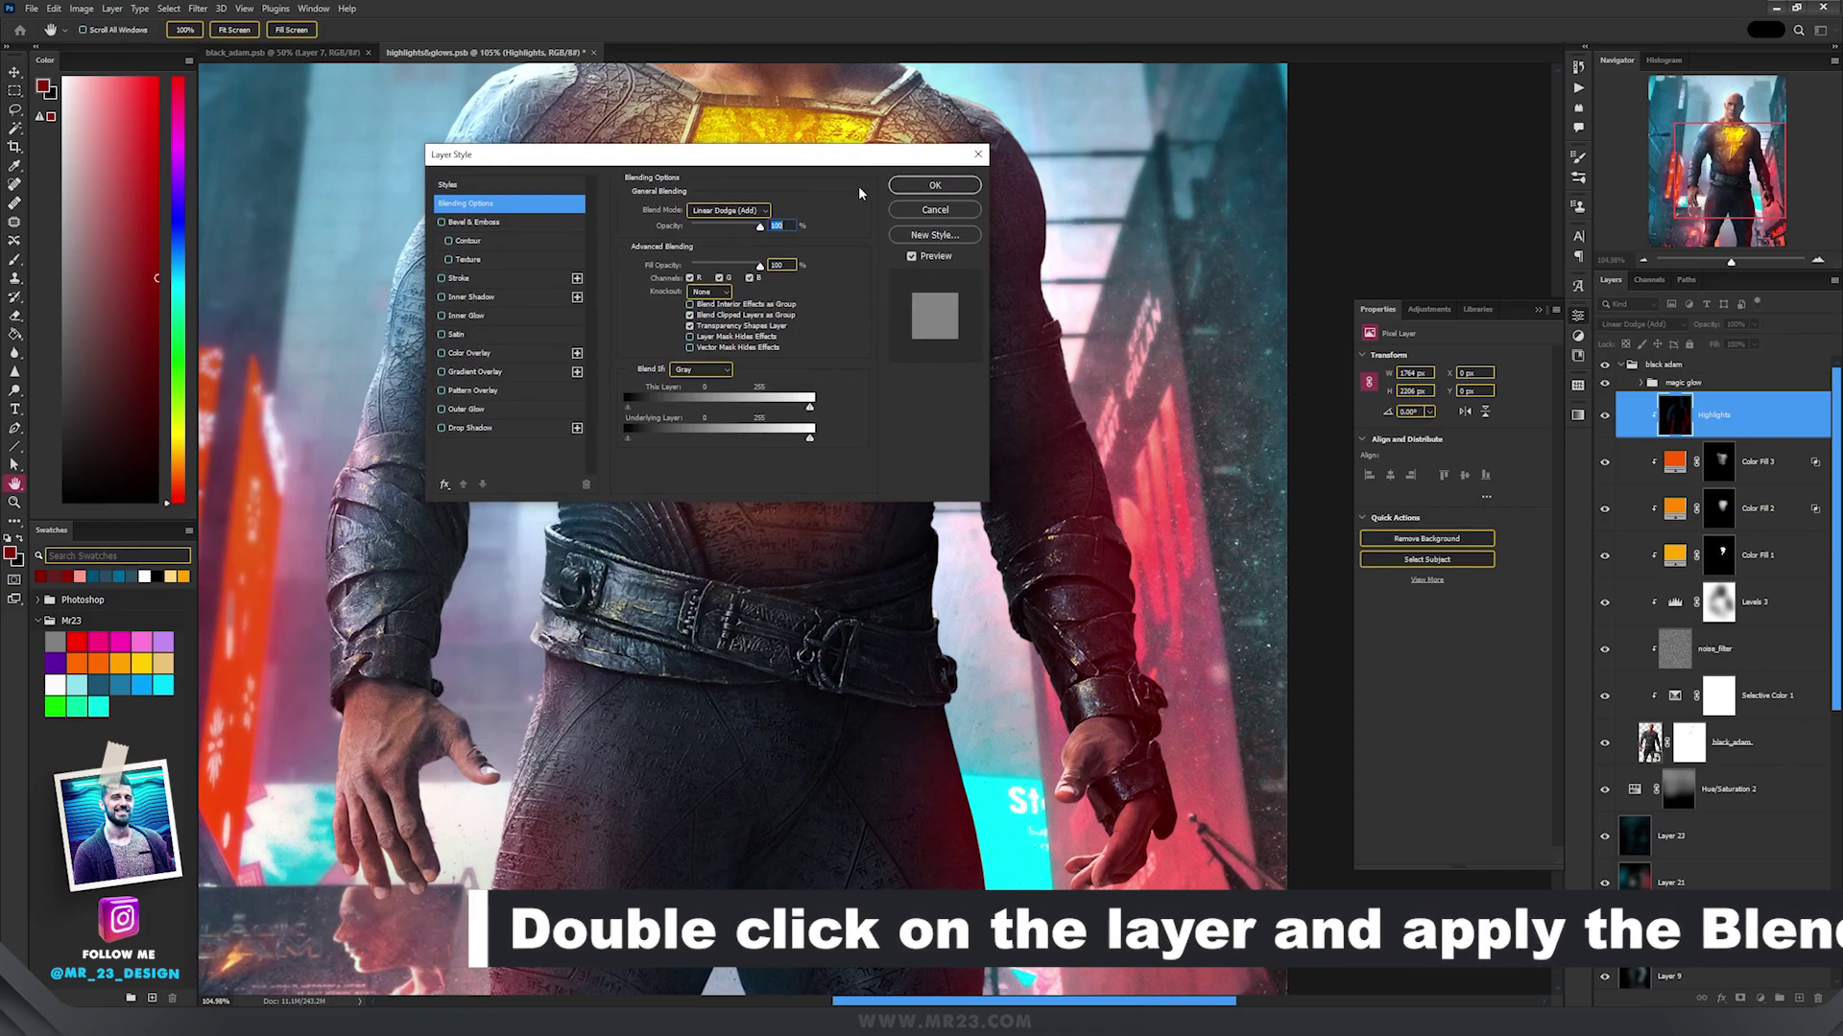
left_click_drag(629, 440, 686, 439)
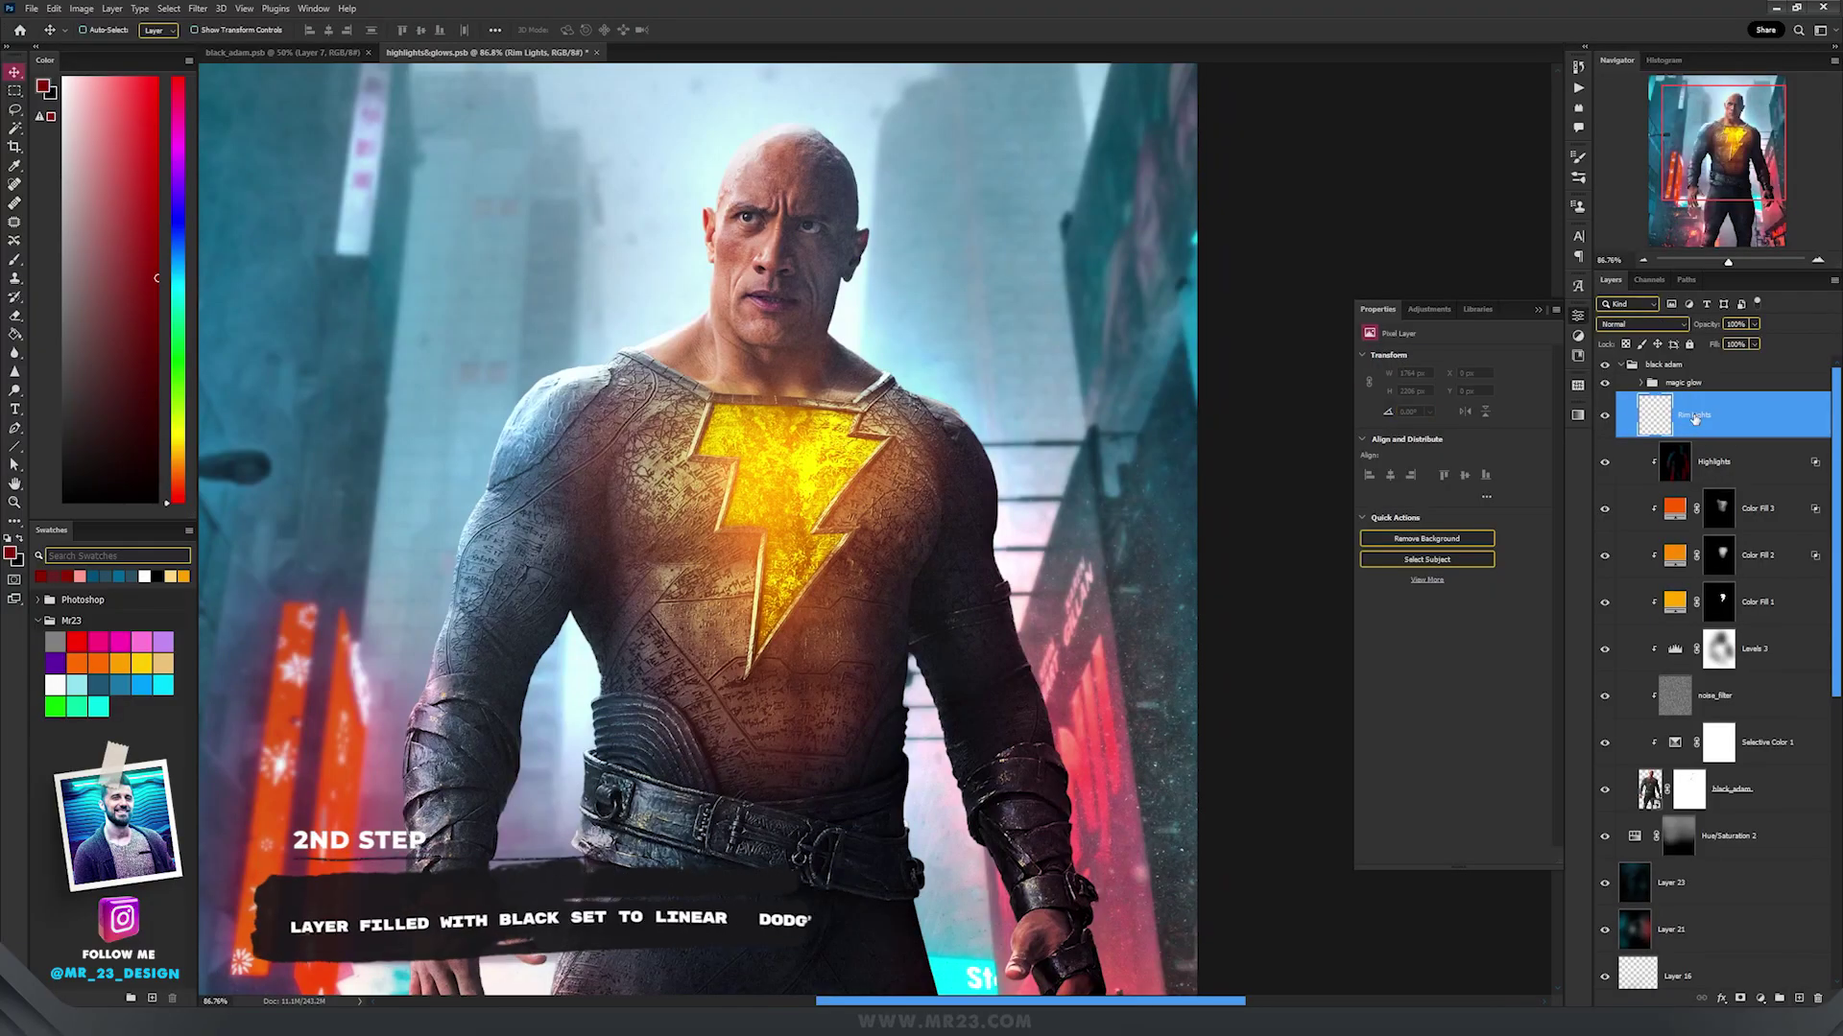
Fill the Rim Lights layer with black and set its blend mode to Linear Dodge (Add).
key("d")
left_click(646, 434)
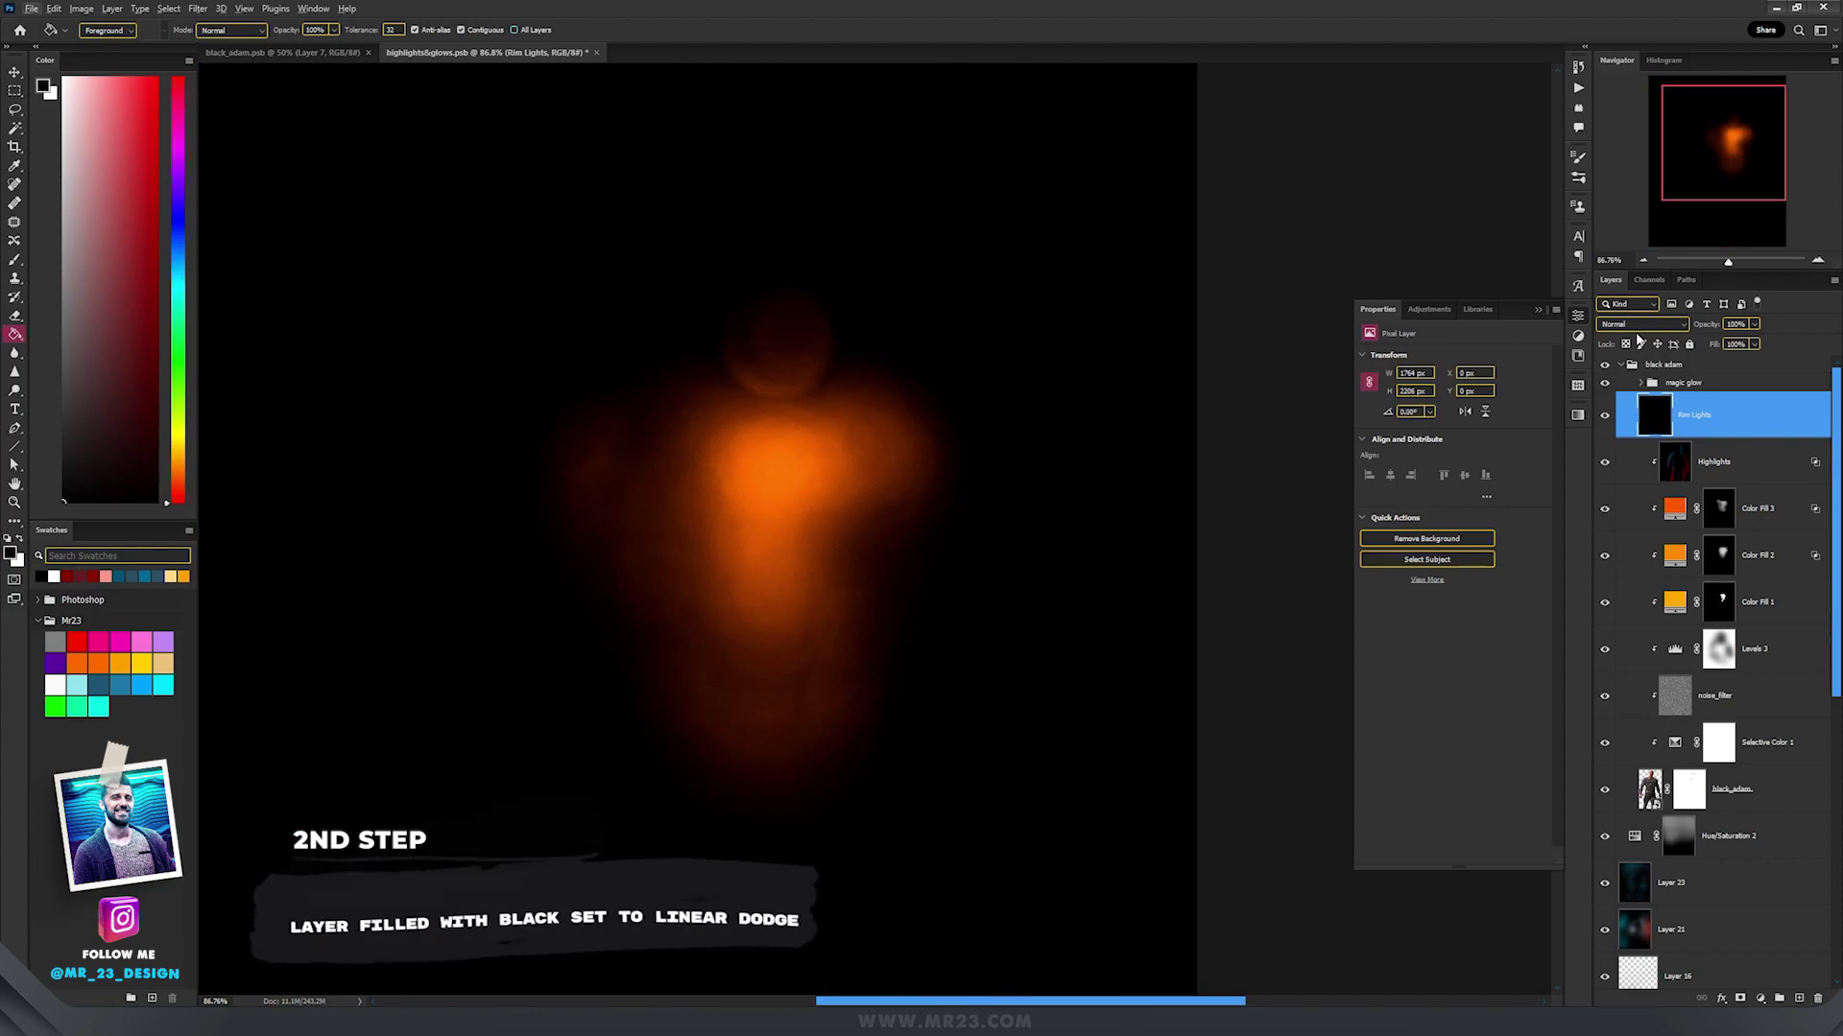
left_click(1640, 324)
left_click(1637, 509)
left_click(16, 261)
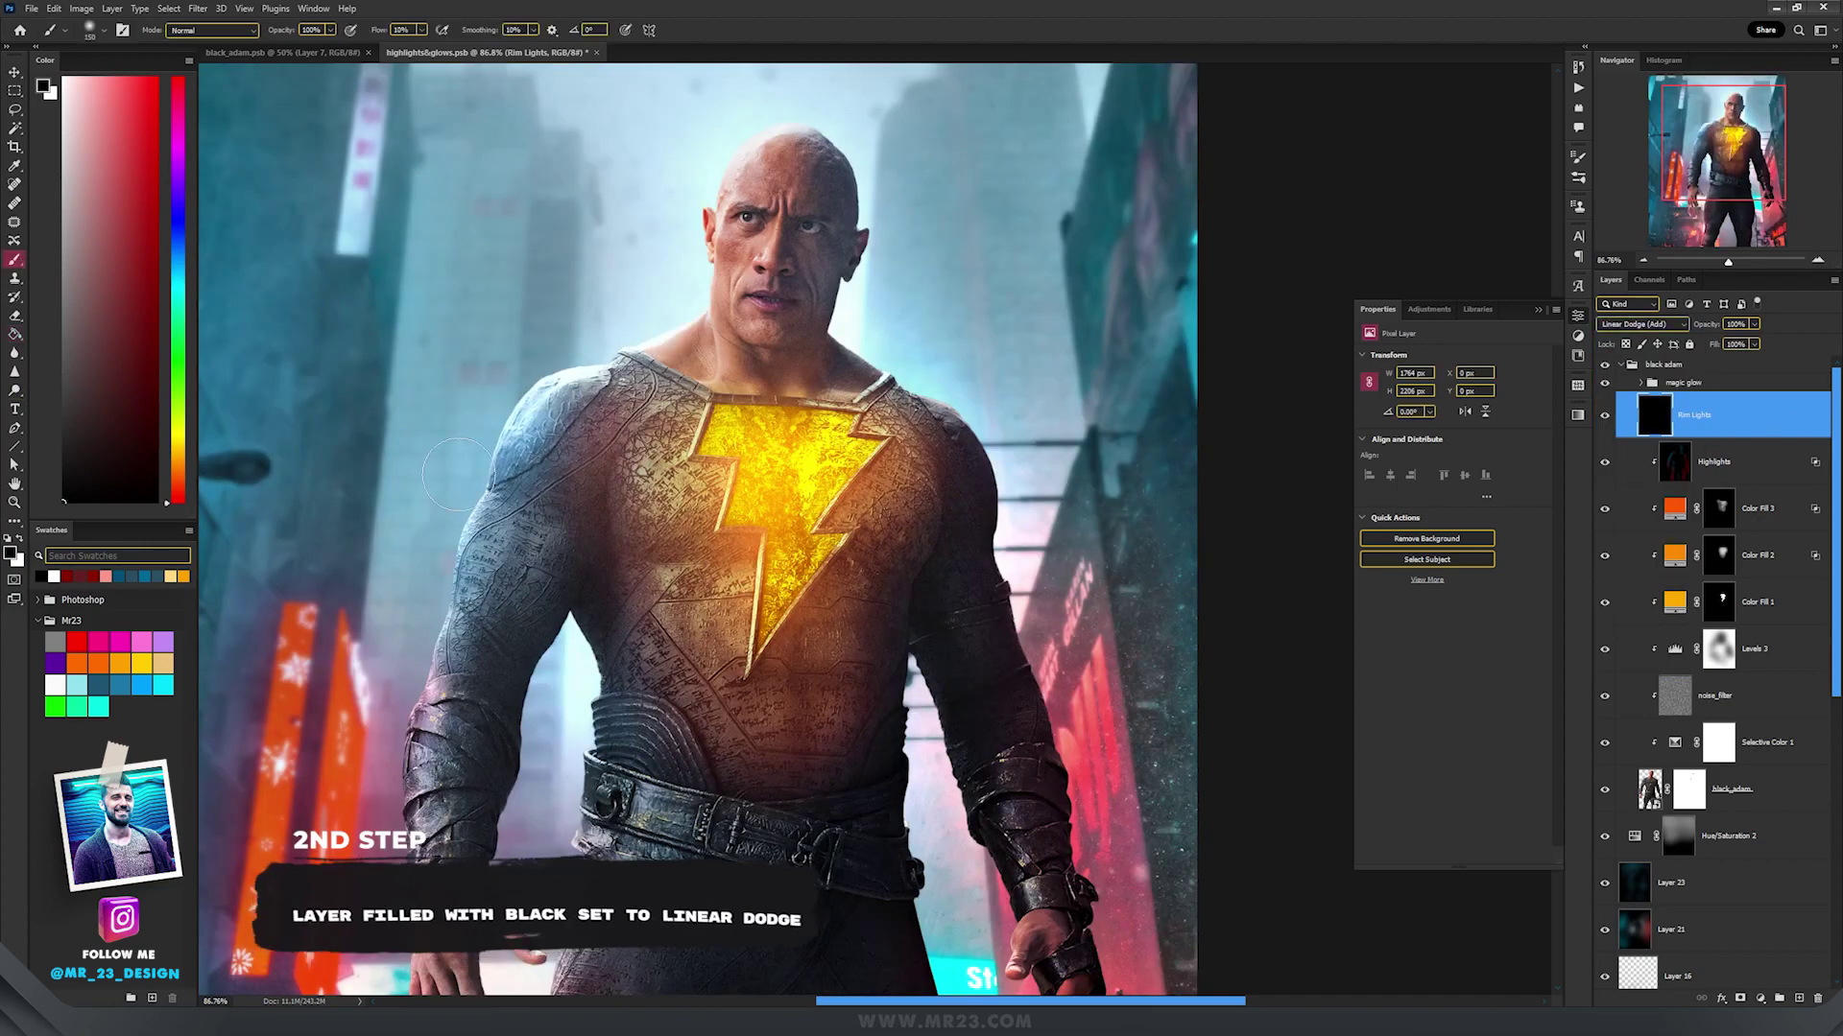
Sample light blue from the backdrop and paint a thin rim light along the shoulder and outer arm down to the elbow.
scroll(511, 475, "up", 8)
mouse_move(523, 368)
left_mouse_down()
mouse_move(446, 394)
mouse_move(291, 395)
left_mouse_up()
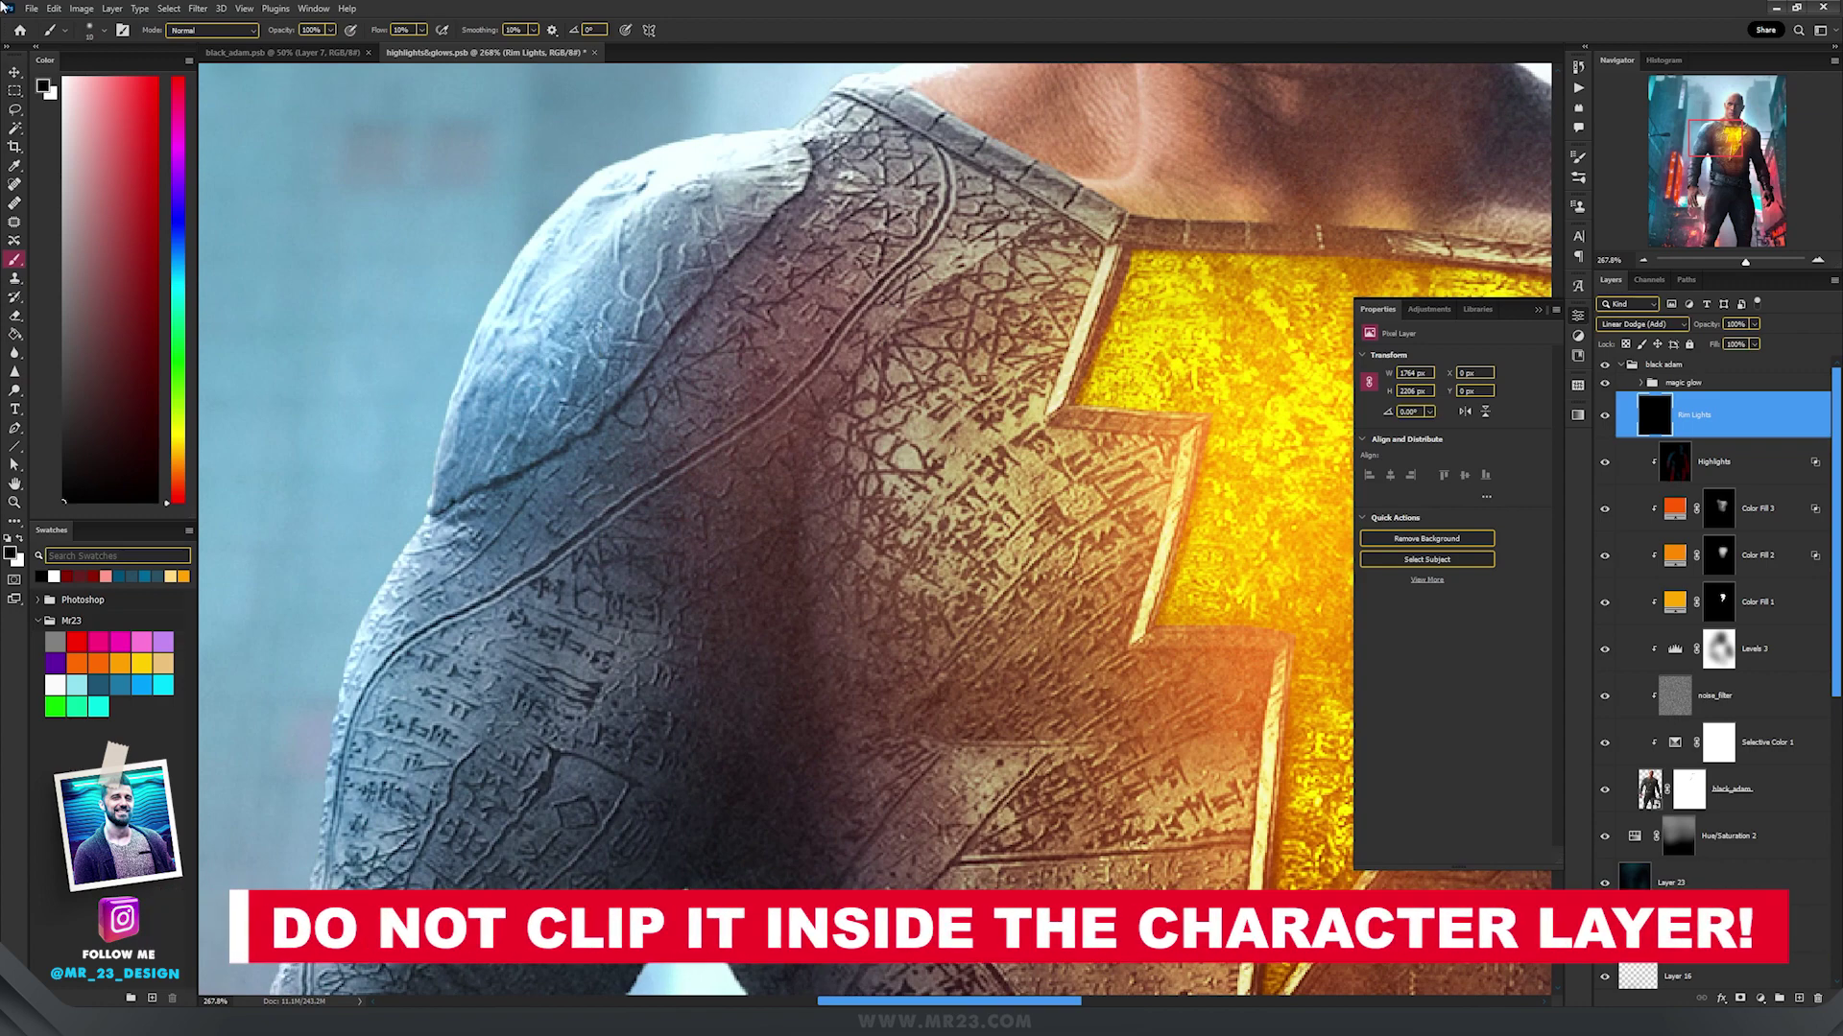
left_click(466, 245, "alt")
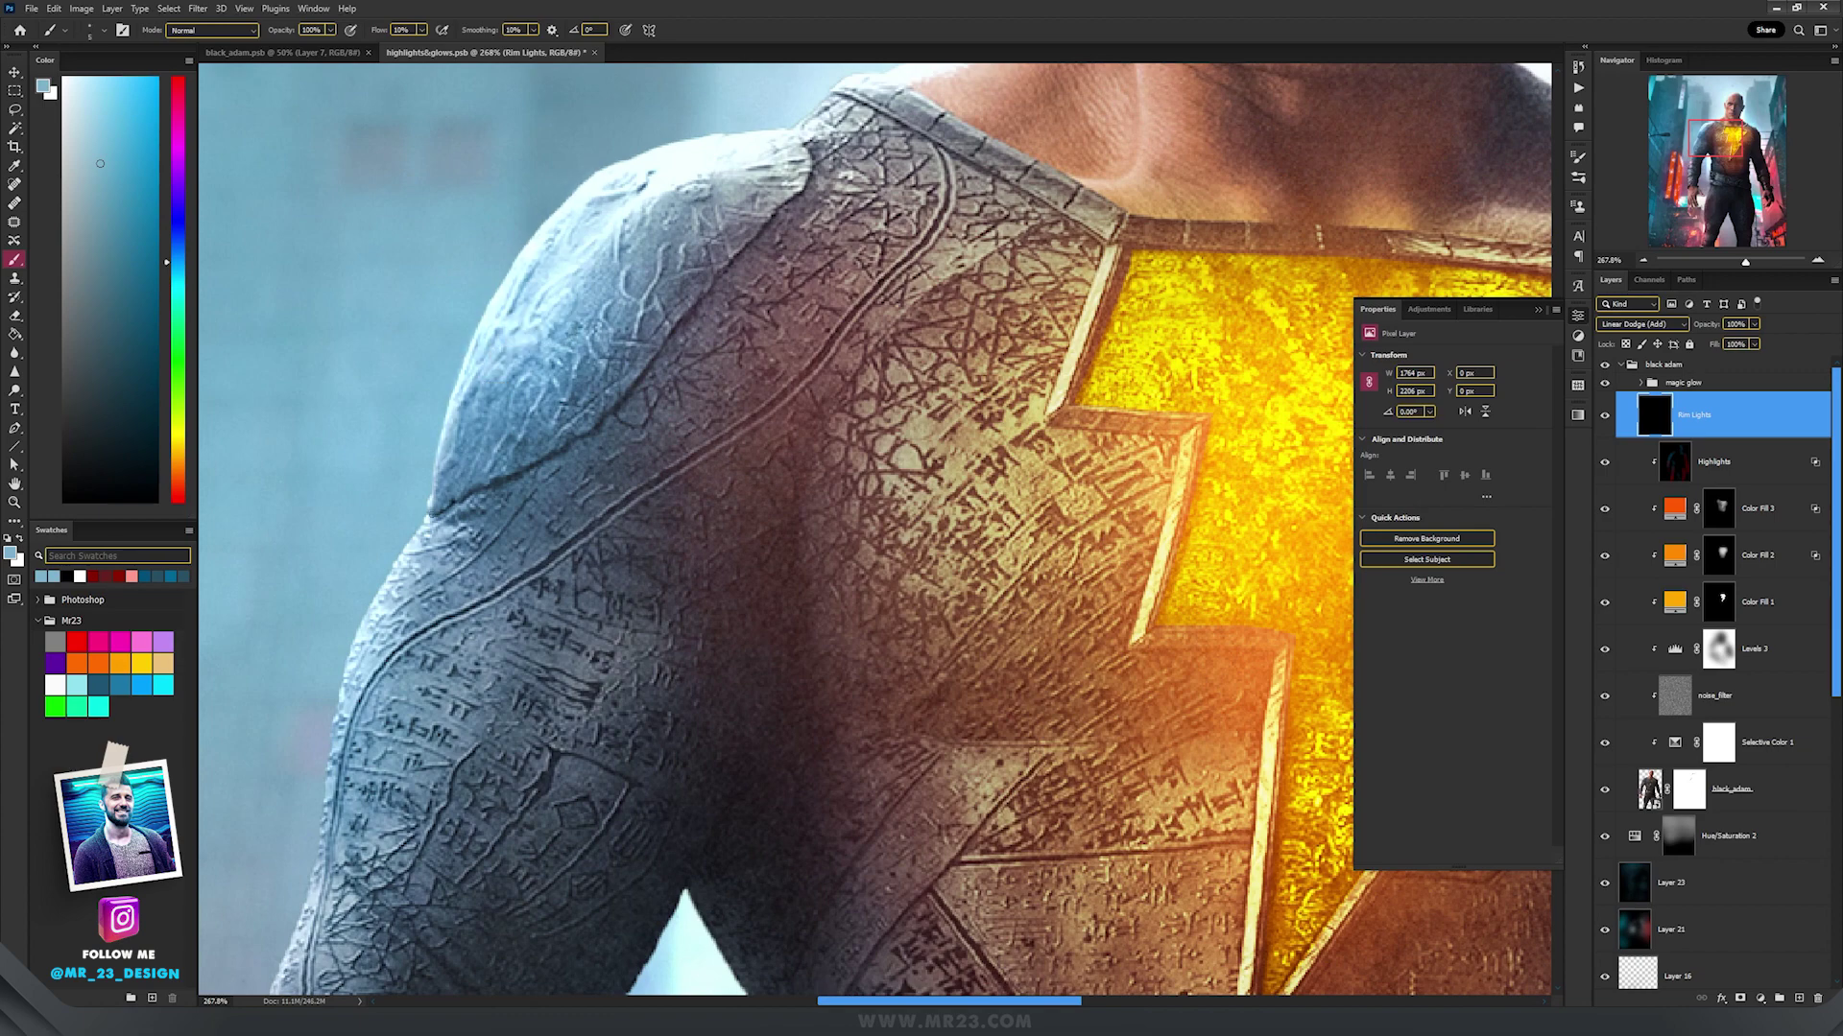
left_click_drag(464, 368, 549, 278)
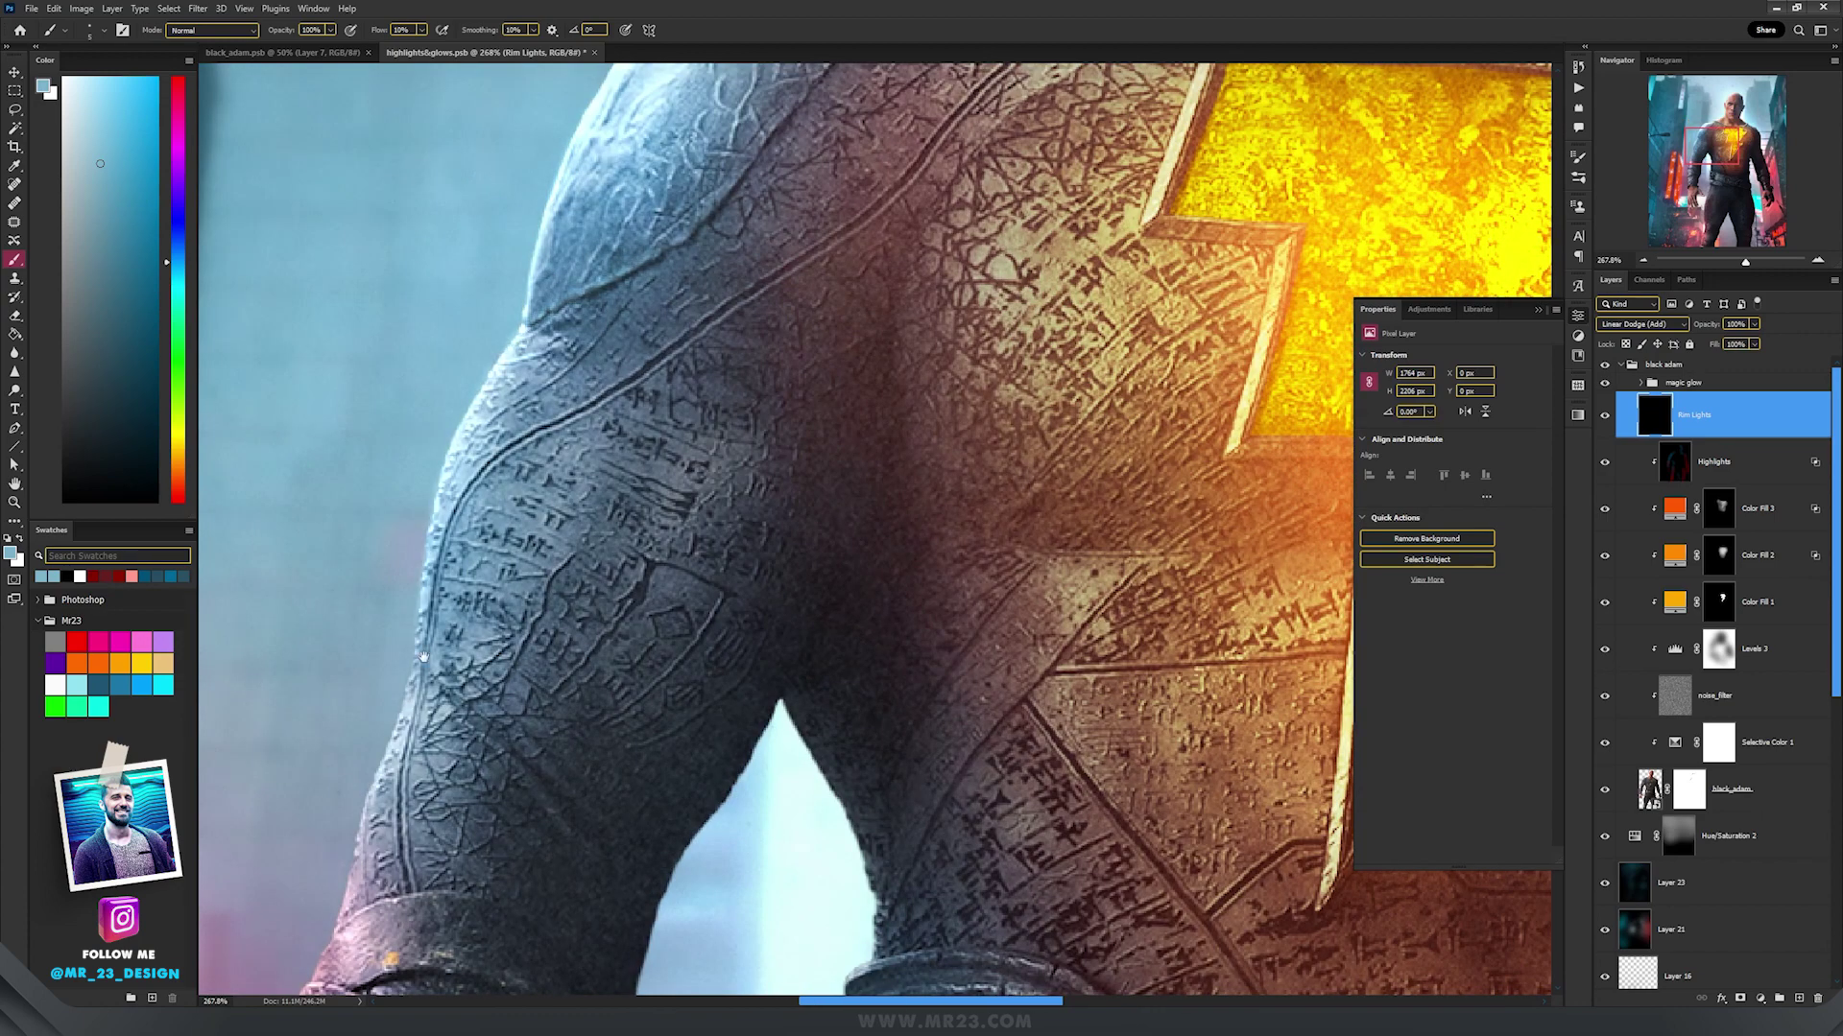
left_click_drag(420, 624, 507, 388)
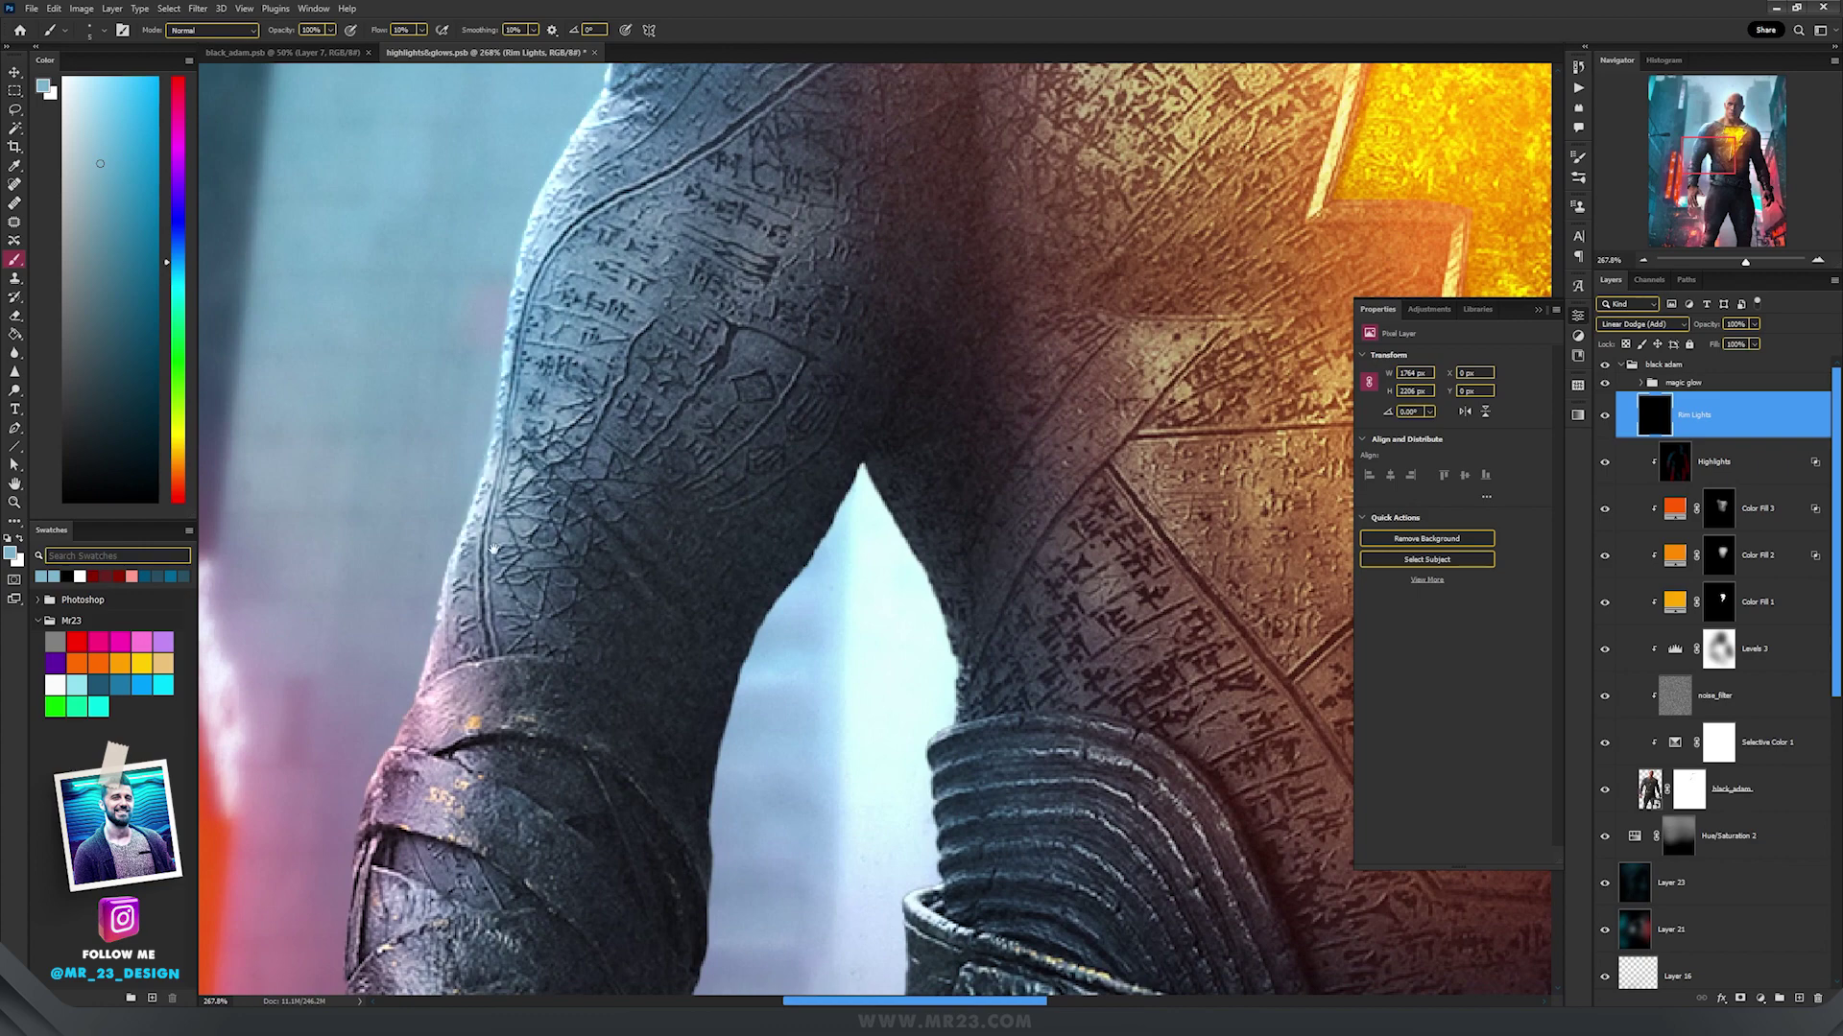
left_click_drag(493, 550, 584, 298)
left_click_drag(578, 288, 564, 383)
left_click_drag(404, 529, 513, 472)
Sample a muted purple from the backdrop and paint the rim light along the wrapped forearm and wrist.
left_click(543, 419, "alt")
left_click_drag(672, 357, 565, 490)
left_click_drag(732, 509, 772, 414)
mouse_move(606, 432)
left_mouse_down()
mouse_move(588, 581)
mouse_move(684, 413)
left_mouse_up()
mouse_move(614, 412)
left_mouse_down()
mouse_move(612, 537)
mouse_move(677, 427)
left_mouse_up()
left_click_drag(631, 408, 637, 635)
left_click_drag(659, 619, 659, 343)
left_click_drag(667, 459, 644, 677)
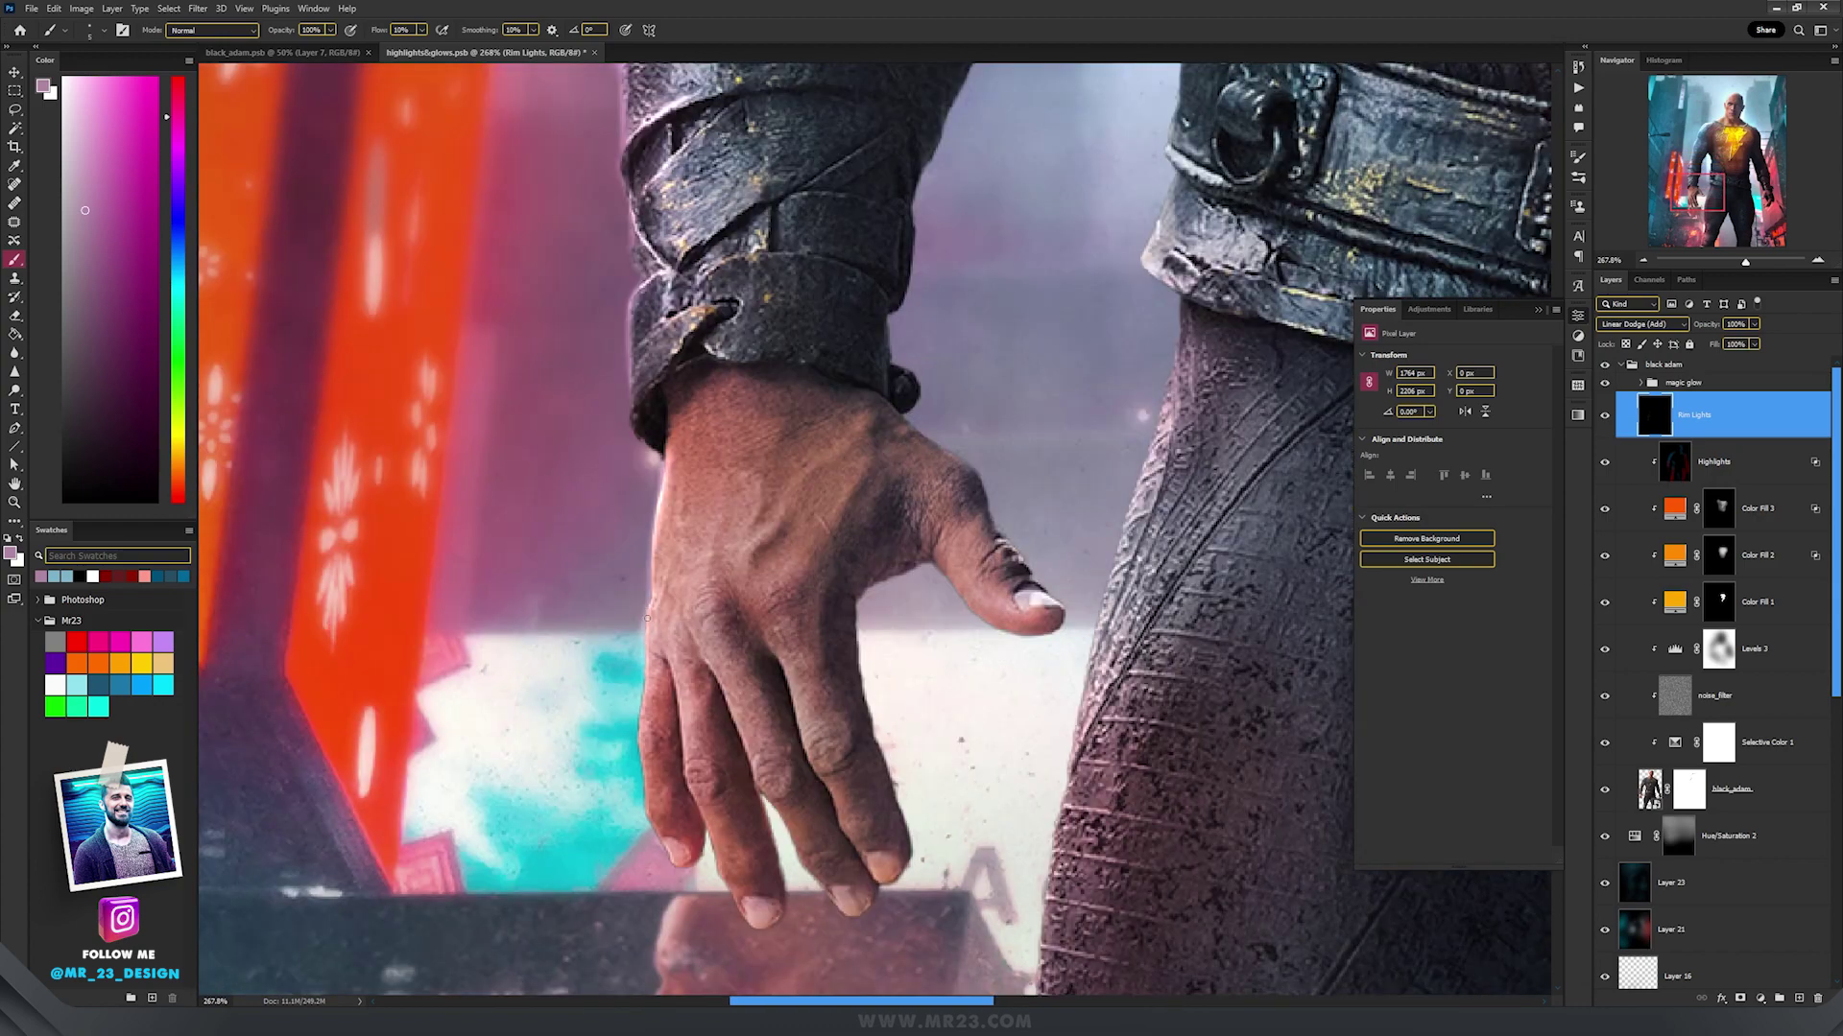
Paint purple rim lights along the edges of the hand and fingers beside the thigh.
left_click_drag(648, 613, 640, 792)
left_click_drag(655, 768, 651, 474)
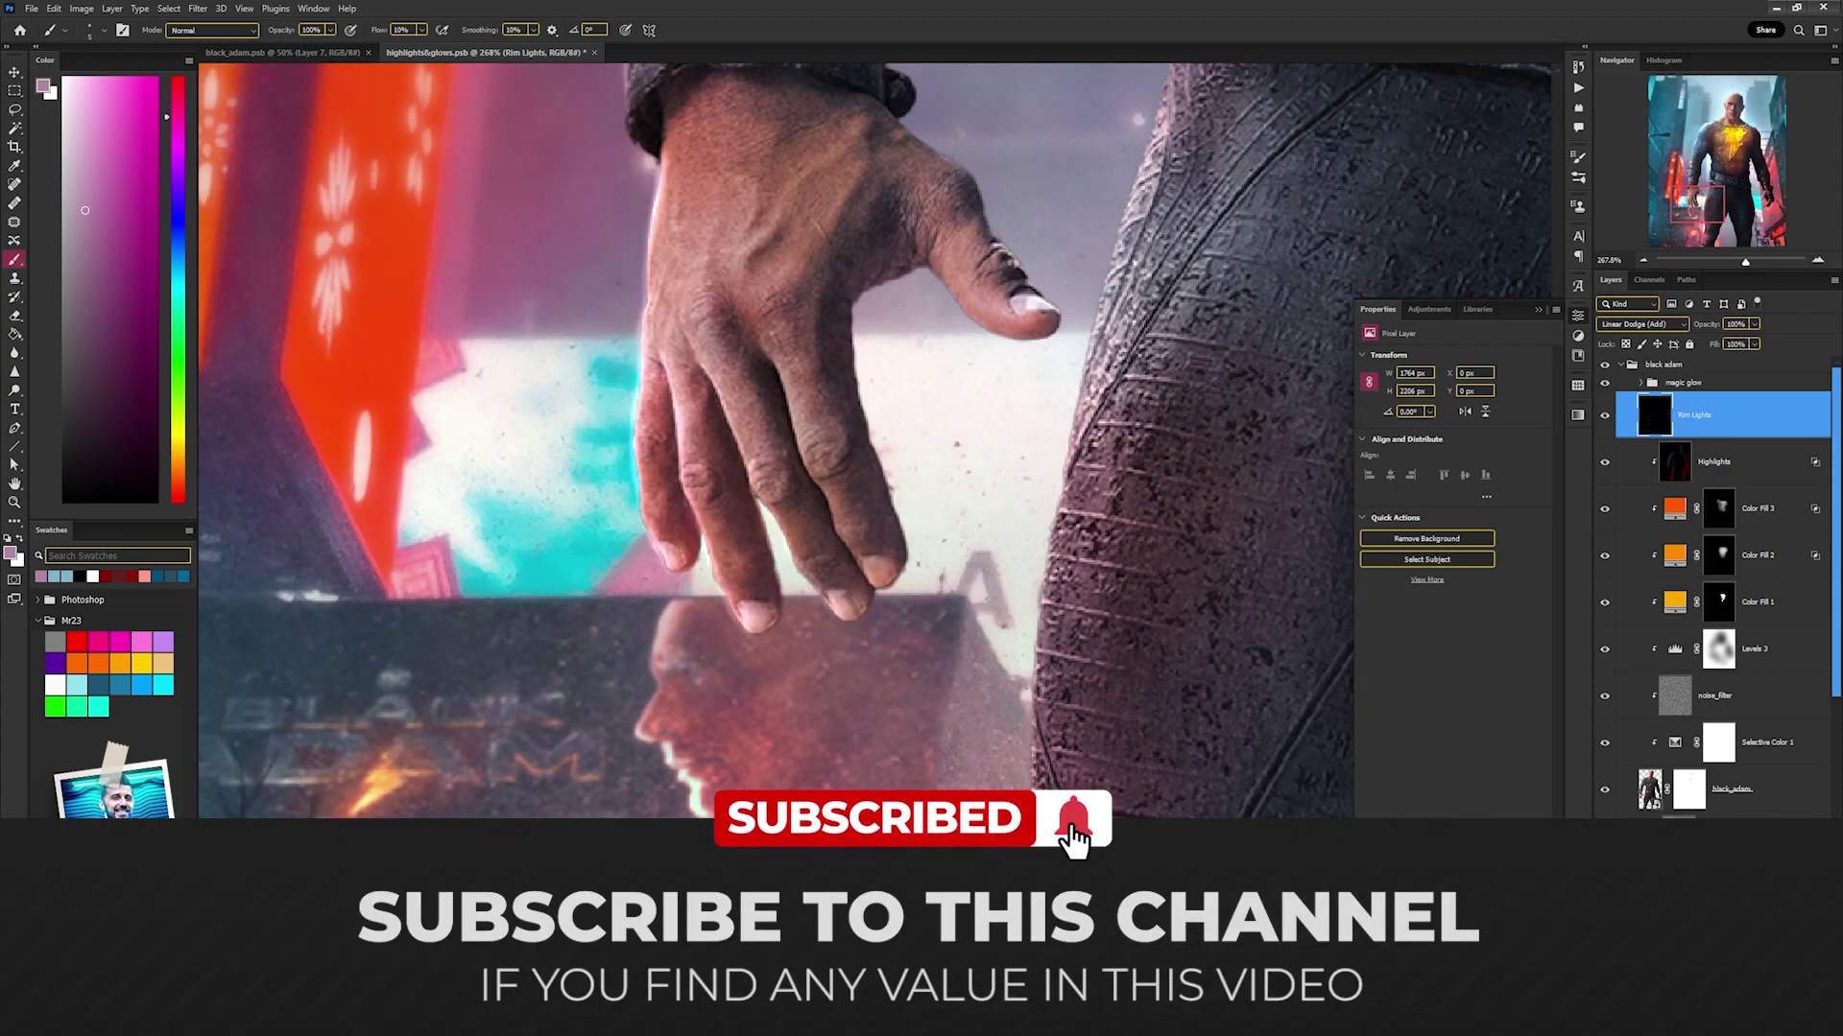
left_click_drag(799, 428, 873, 587)
left_click_drag(764, 490, 809, 581)
Paint purple rim lights on the thigh ridges and down the outer leg past the knee.
mouse_move(1070, 480)
left_mouse_down()
mouse_move(871, 528)
mouse_move(952, 574)
left_mouse_up()
left_click_drag(897, 379, 1003, 396)
left_click_drag(924, 343, 1008, 353)
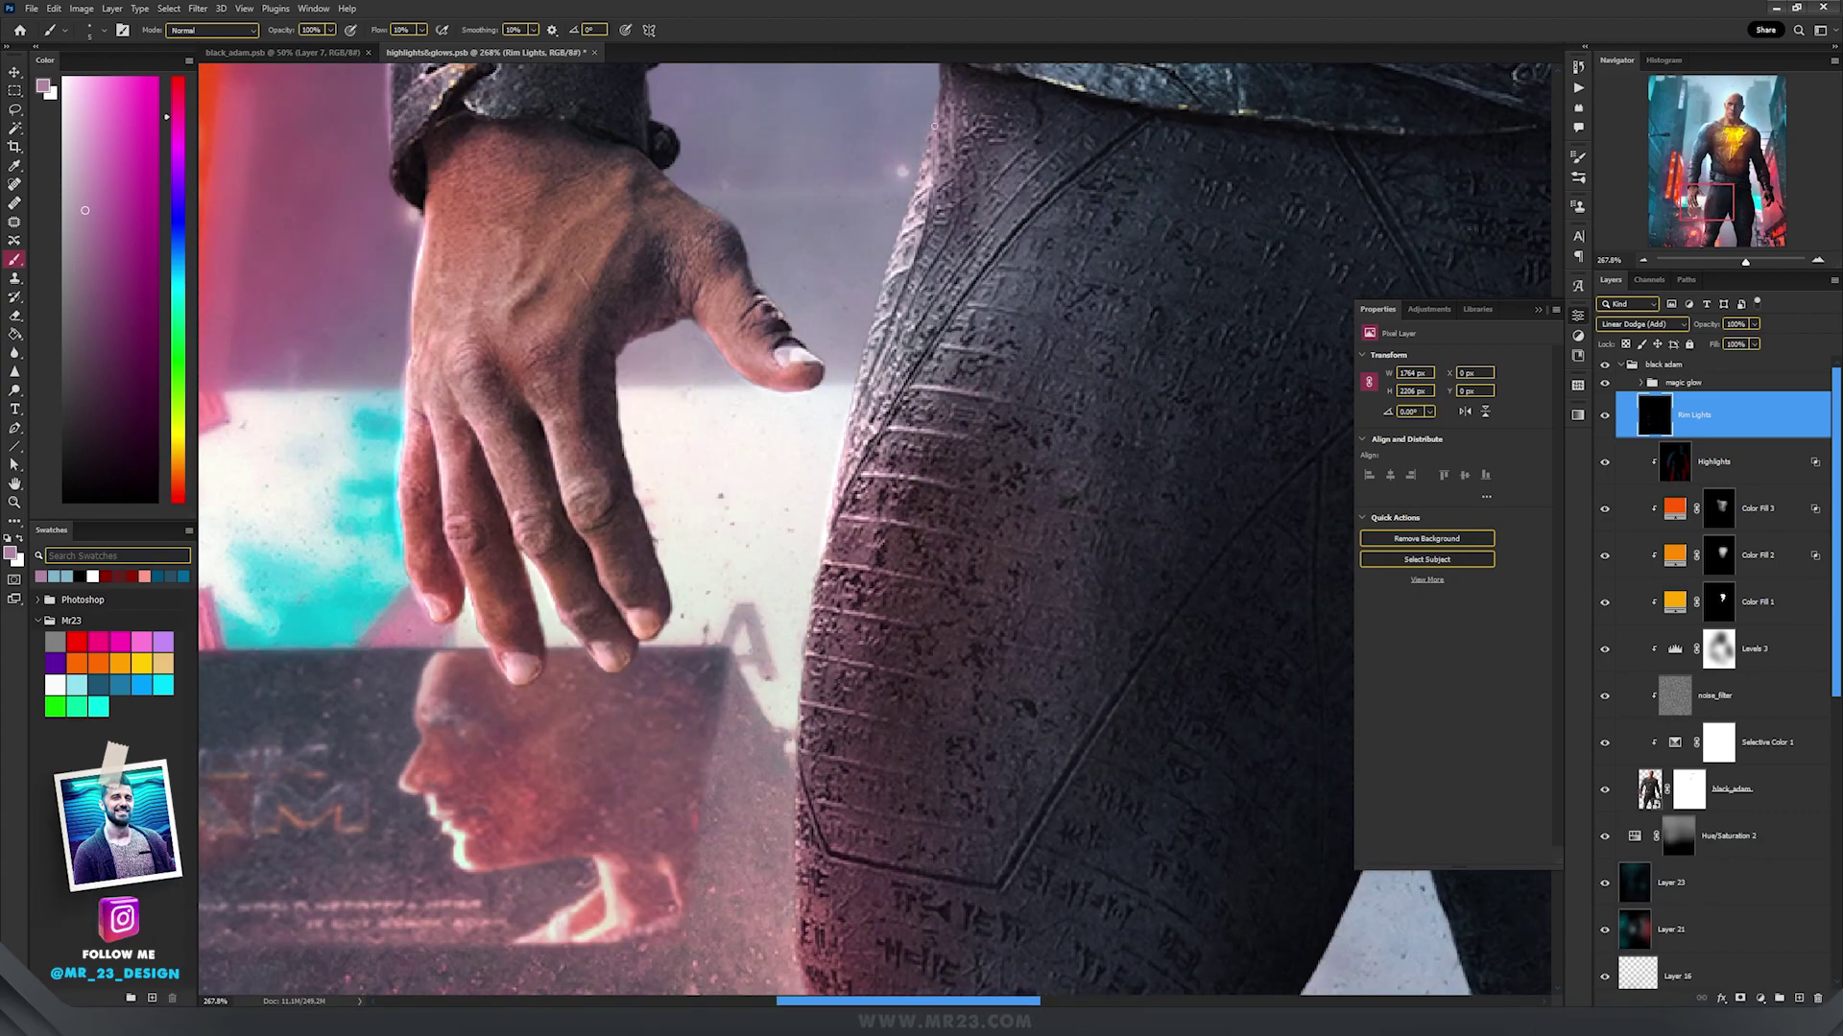
left_click_drag(937, 226, 900, 369)
left_click_drag(853, 624, 852, 319)
scroll(859, 447, "down", 5)
scroll(769, 383, "right", 2)
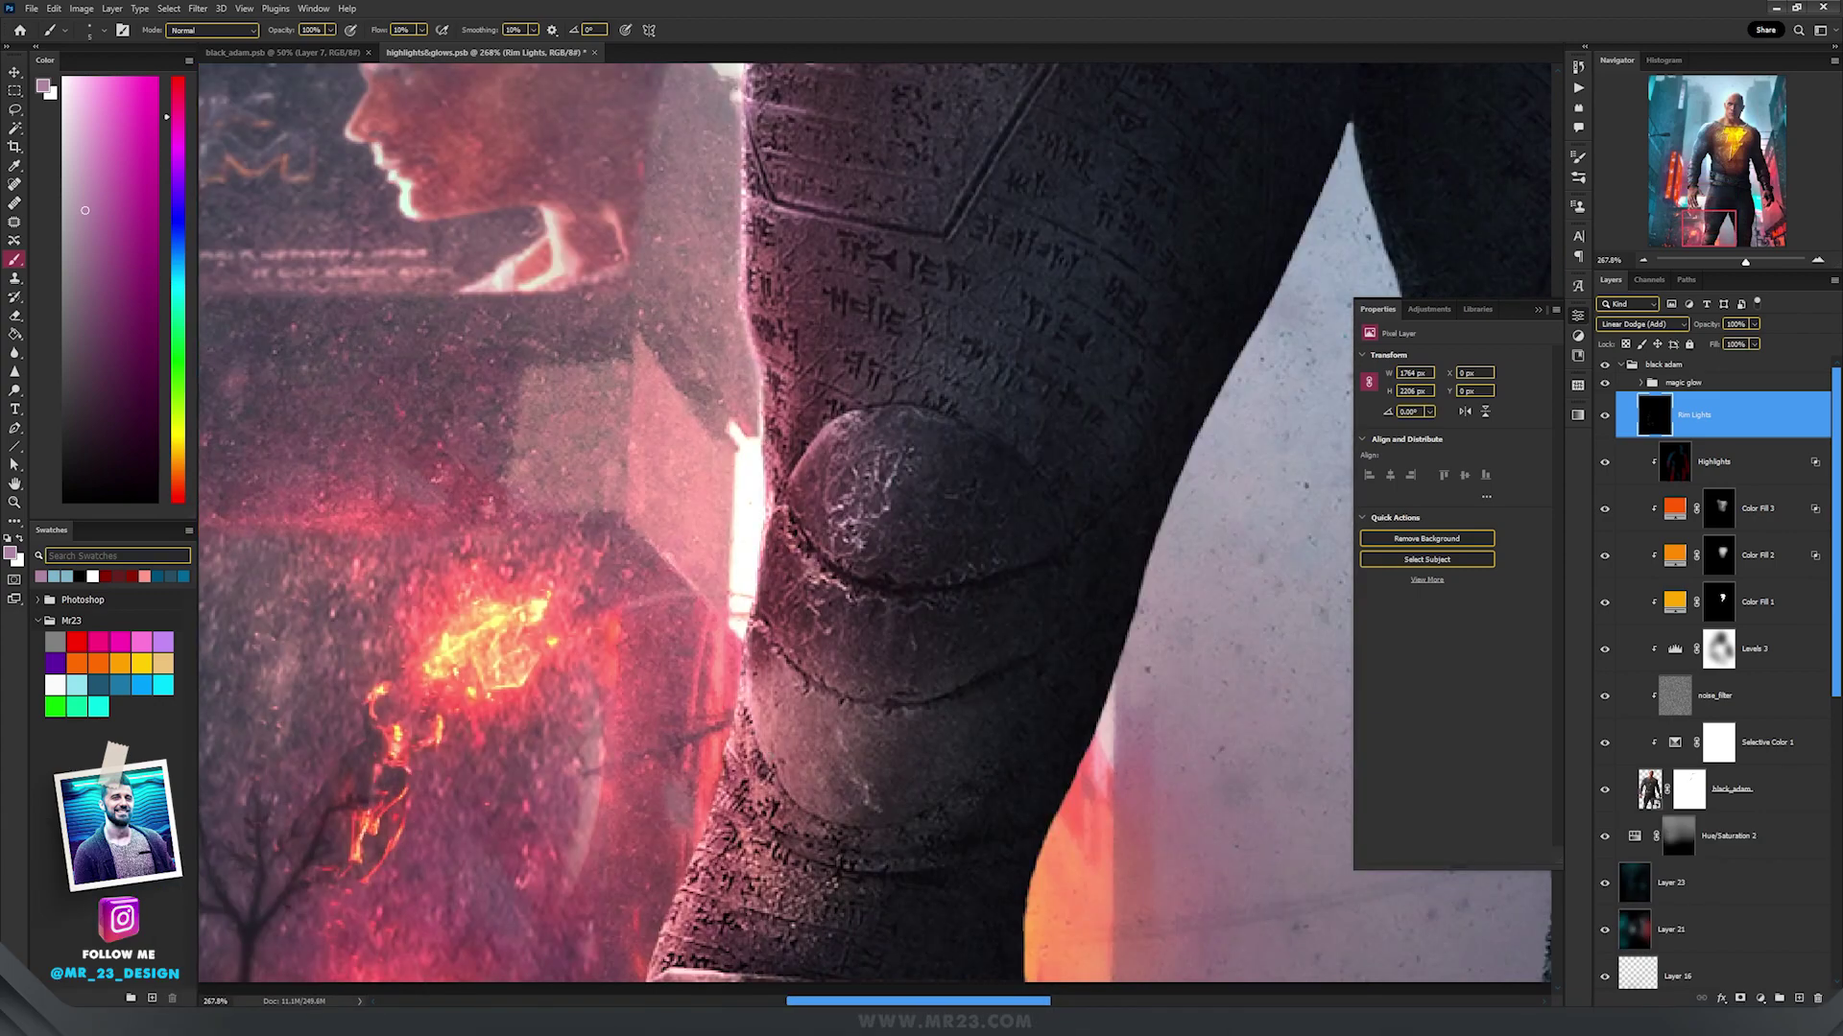
scroll(874, 523, "down", 5)
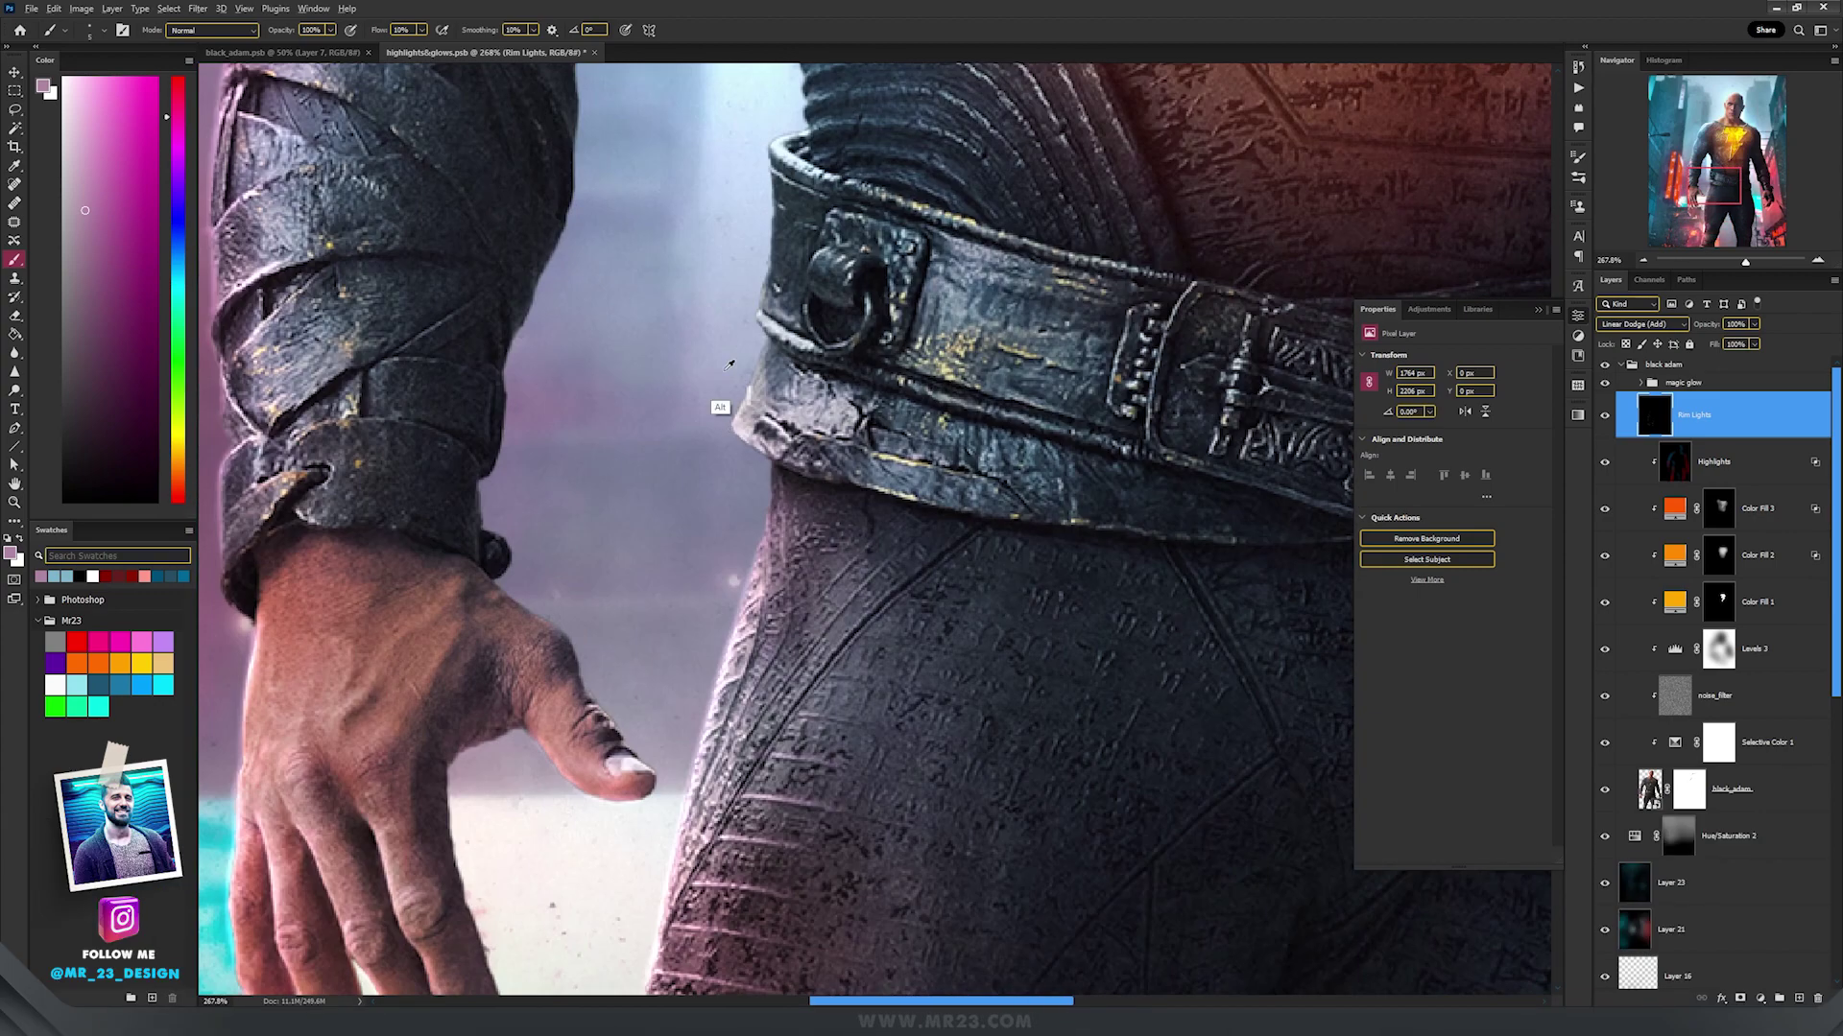
Sample a pale lavender near the waist and paint rim lights along the belt, torso and inner arm up to the shoulder.
left_click(809, 429, "alt")
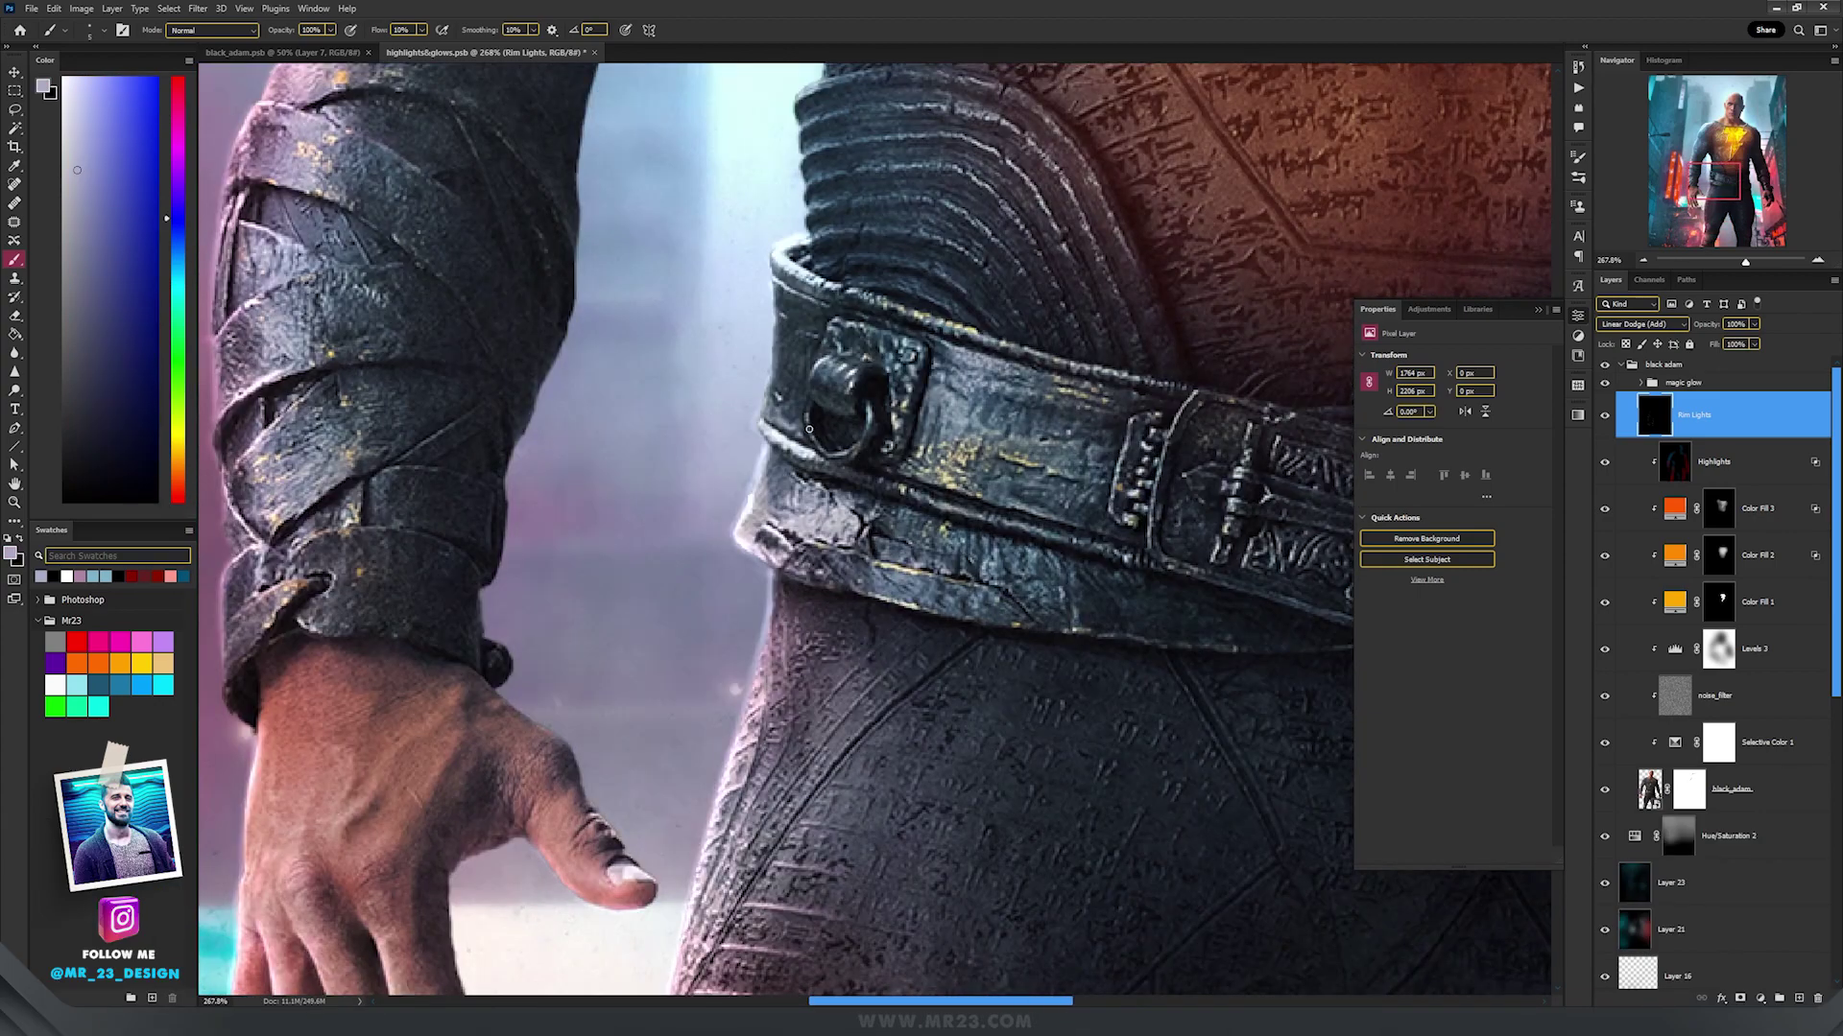
left_click_drag(809, 429, 837, 628)
left_click_drag(758, 365, 835, 529)
left_click_drag(833, 225, 695, 406)
left_click_drag(816, 806, 787, 312)
left_click_drag(768, 144, 777, 912)
left_click_drag(777, 144, 796, 912)
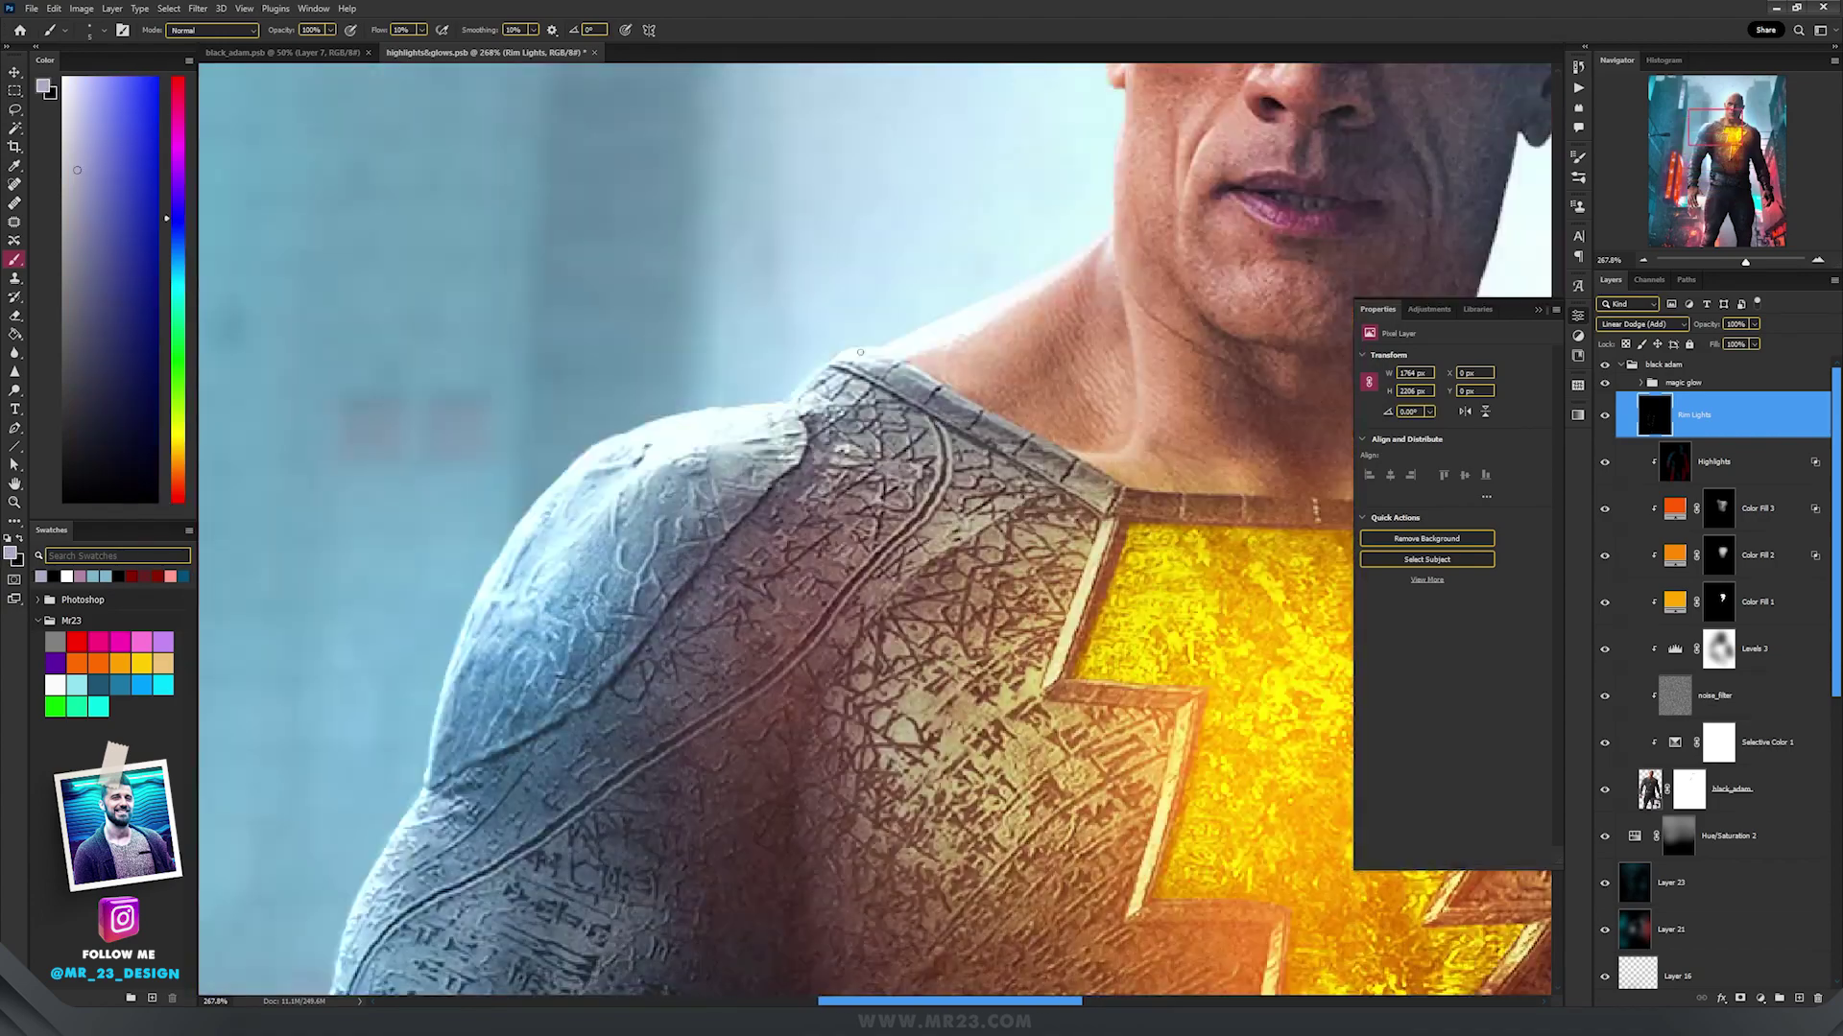
left_click_drag(860, 352, 559, 701)
Sample pale cyan tones from the sky and paint rim lights along the neck, ears and head.
left_click(797, 413, "alt")
left_click_drag(922, 460, 815, 444)
left_click_drag(806, 144, 739, 472)
left_click(729, 374, "alt")
left_click_drag(1072, 504, 876, 442)
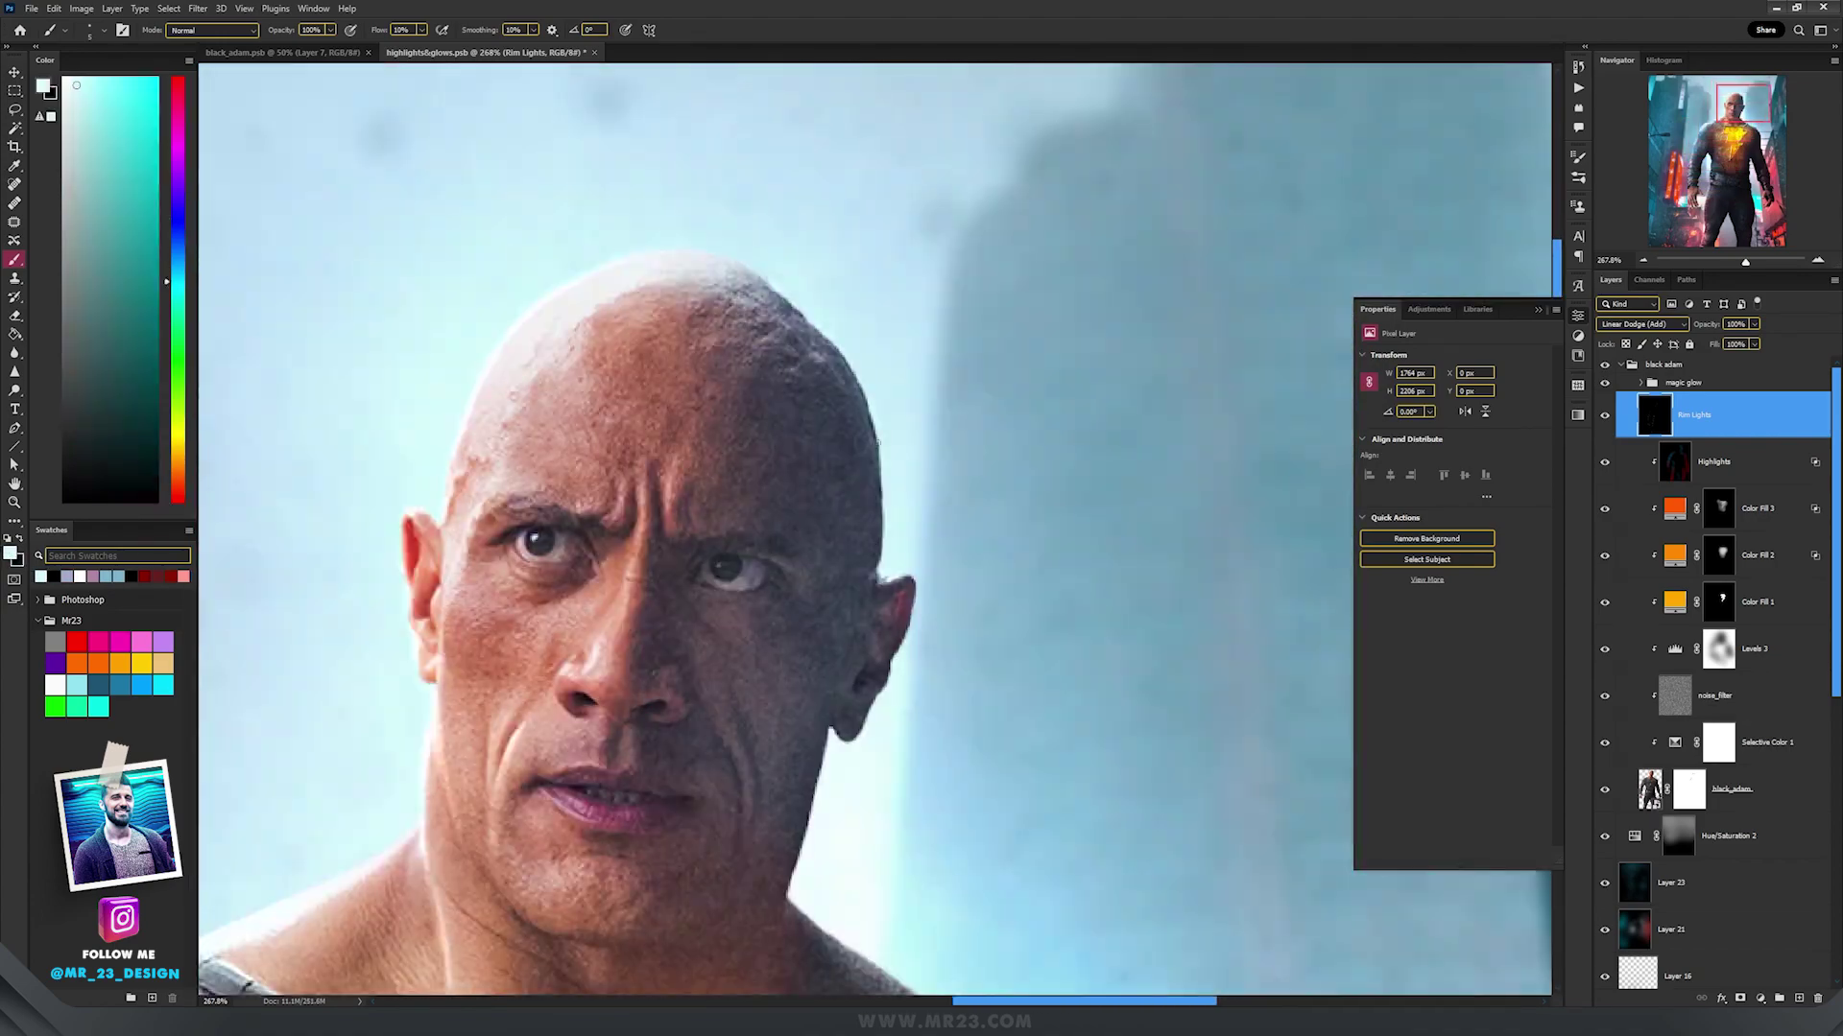
scroll(876, 443, "down", 3)
left_click_drag(768, 624, 687, 396)
scroll(873, 528, "up", 5)
left_click_drag(960, 767, 768, 336)
left_click_drag(960, 720, 767, 336)
Sample a pinkish red from the building and paint the rim light along the outer edge of the arm facing it.
left_click(969, 307, "alt")
left_click_drag(1025, 316, 484, 612)
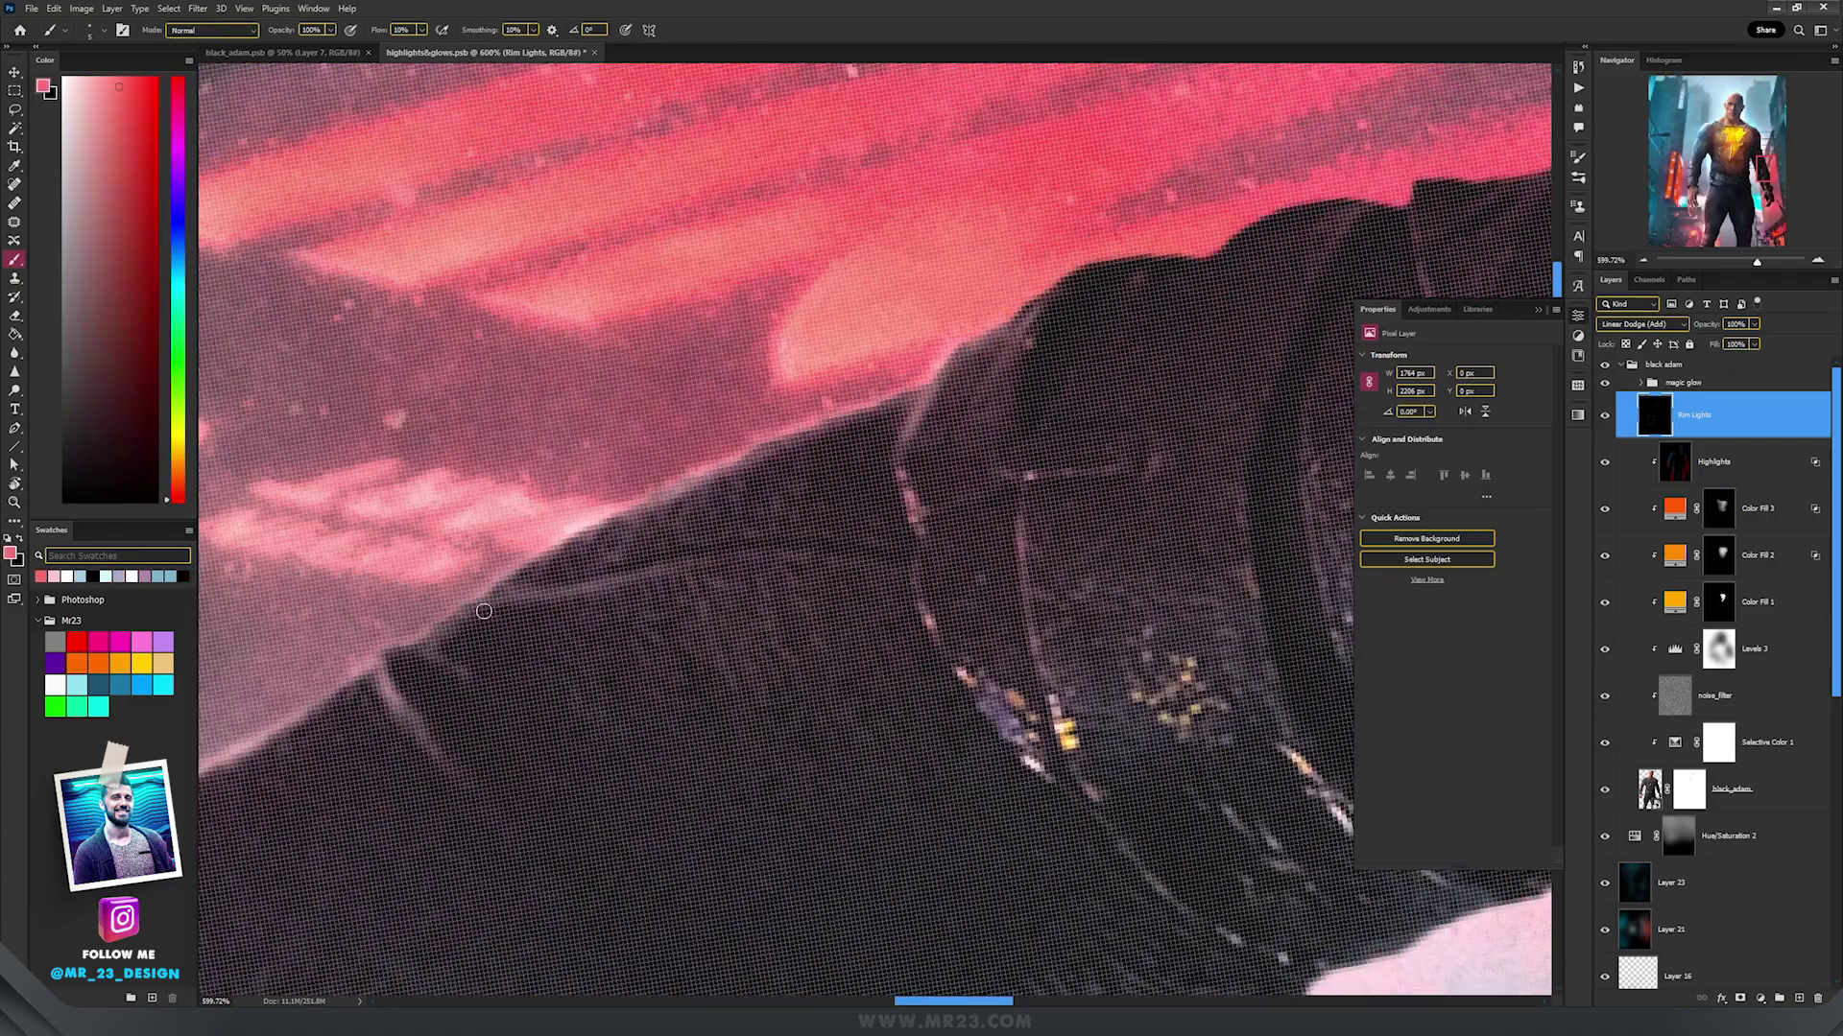
scroll(484, 612, "down", 3)
left_click_drag(1152, 624, 672, 460)
left_click_drag(768, 864, 969, 413)
Sample a light pink from the backdrop, reset the canvas rotation and paint rim lights on the inner edge of that arm.
scroll(663, 384, "up", 3)
left_click(662, 384, "alt")
key("r")
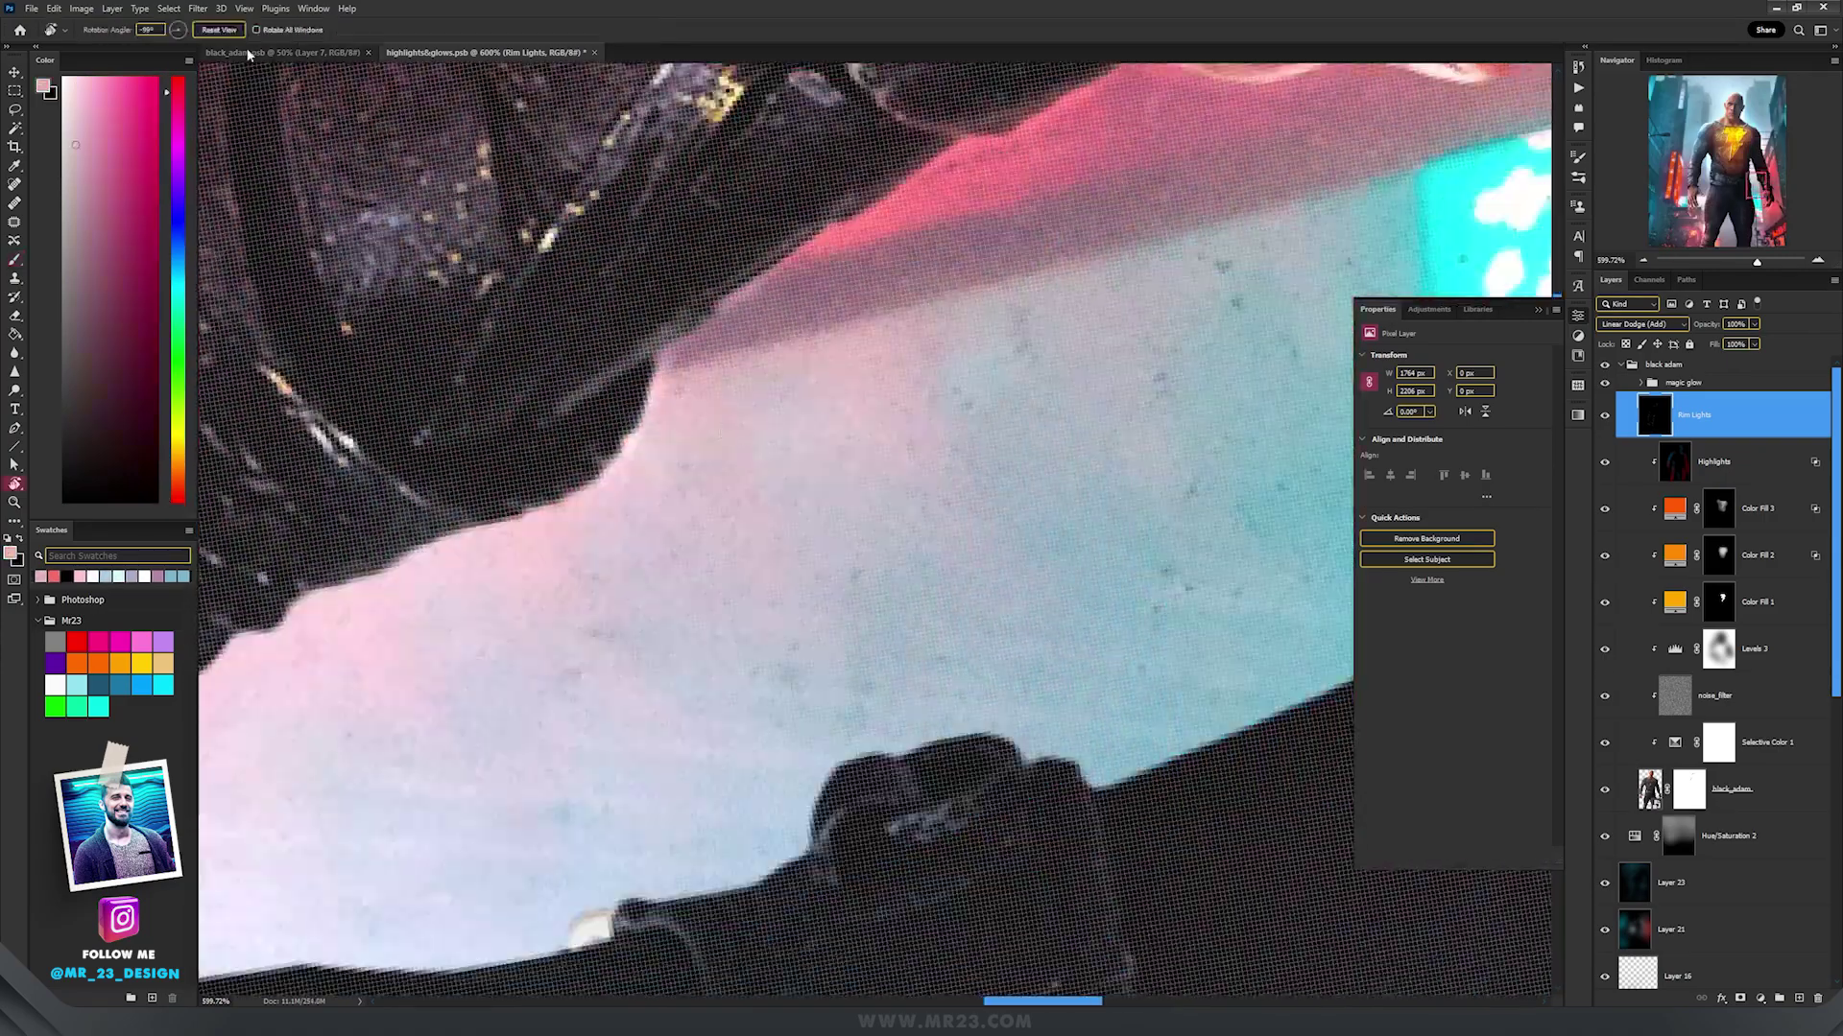
left_click(218, 29)
key("b")
left_click_drag(638, 394, 1046, 653)
scroll(683, 534, "down", 2)
Touch up the rim light with black, sample another backdrop color and continue along the gap between waist and forearm.
left_click_drag(730, 768, 668, 478)
key("b")
key("x")
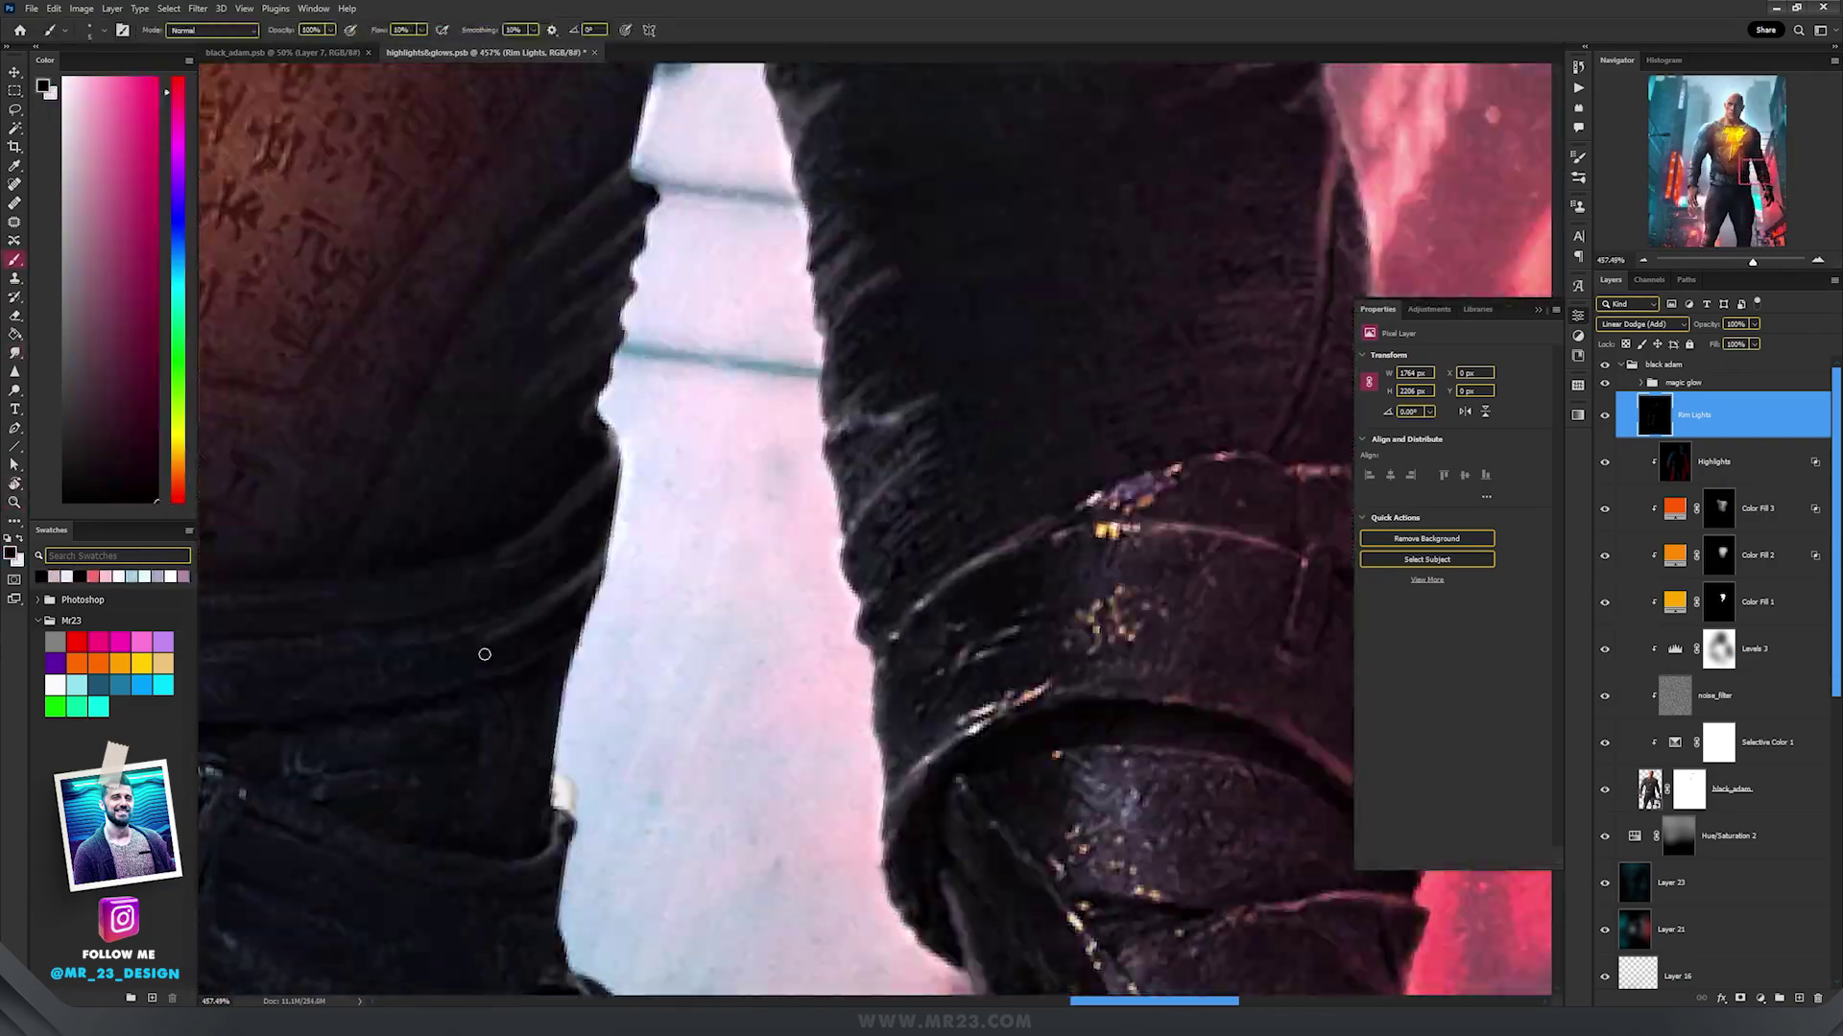
left_click_drag(960, 816, 672, 336)
left_click(547, 538, "alt")
left_click_drag(720, 816, 671, 288)
mouse_move(720, 206)
left_mouse_down()
mouse_move(502, 815)
mouse_move(537, 336)
left_mouse_up()
Straighten the canvas, finish the remaining rim lights along the body's edges and sample a salmon tone.
left_click(219, 30)
key("b")
left_click_drag(546, 245, 768, 892)
left_click_drag(768, 893, 653, 240)
left_click_drag(653, 240, 807, 781)
left_click(806, 781, "alt")
scroll(767, 575, "down", 5)
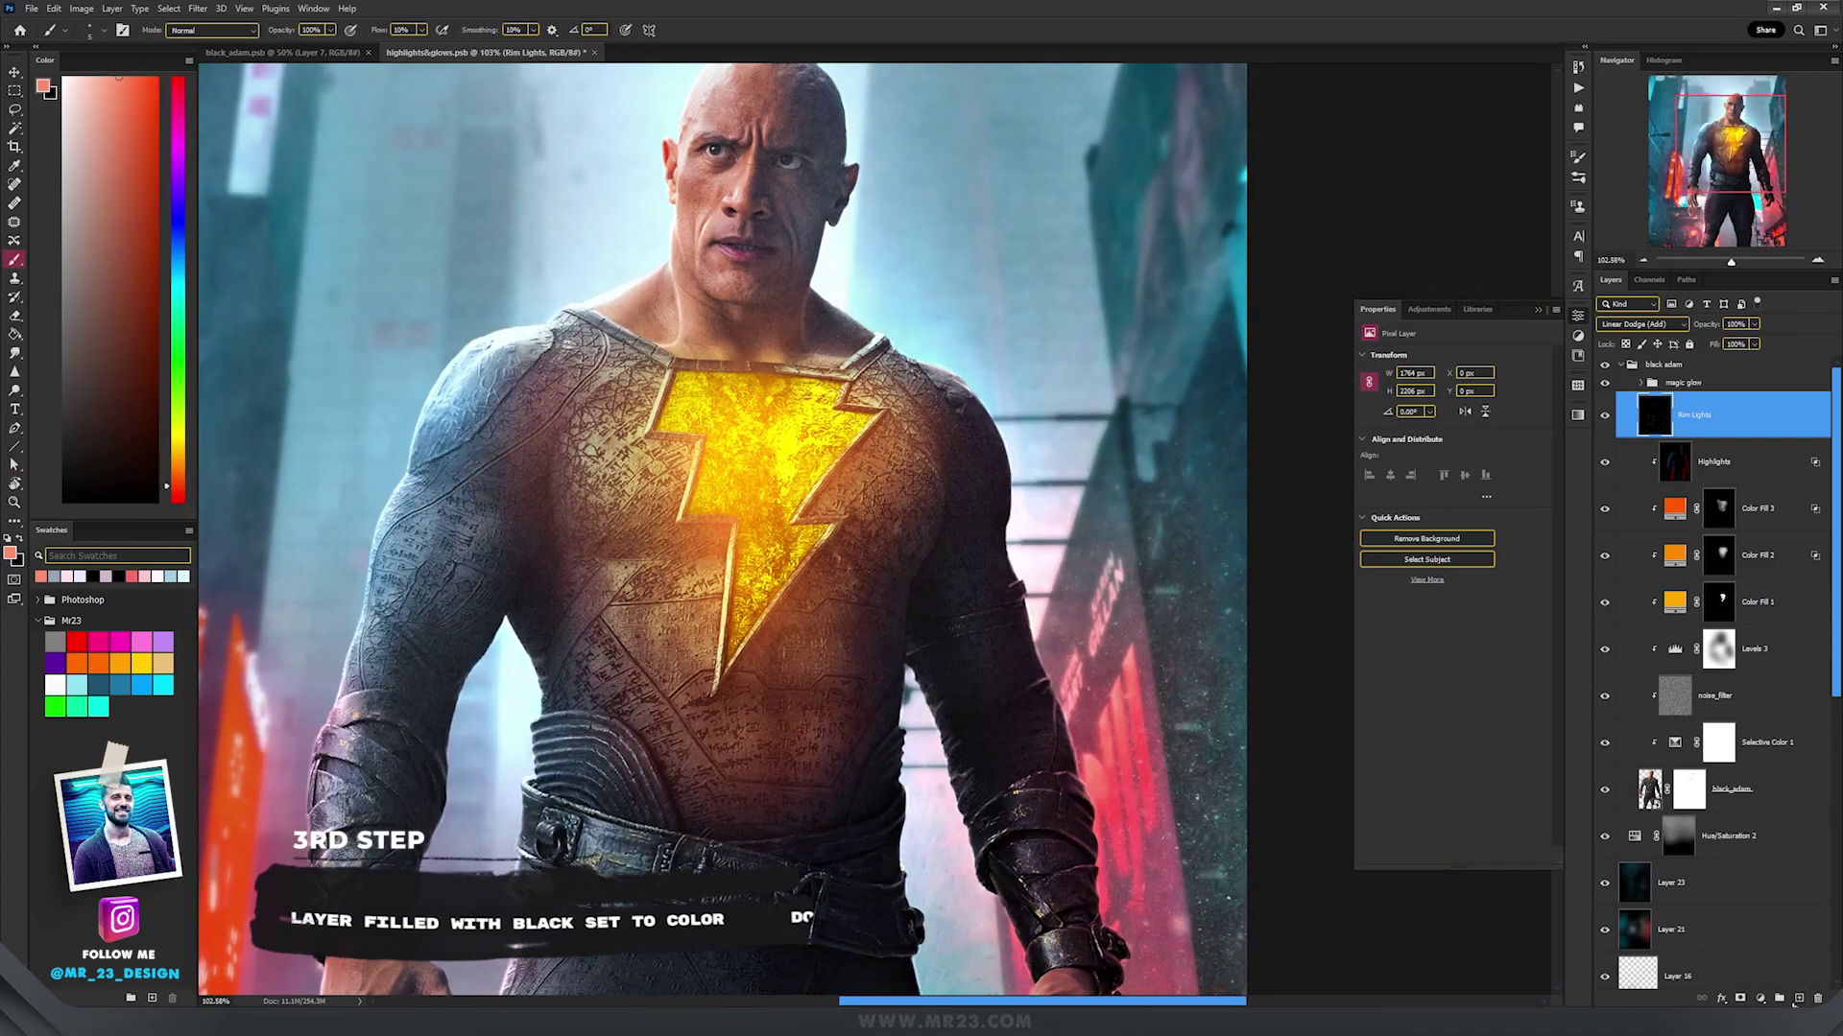
Add a new layer named glow above Rim Lights, fill it with black and set it to Color Dodge.
left_click(1798, 1000)
double_click(1694, 414)
type("glow")
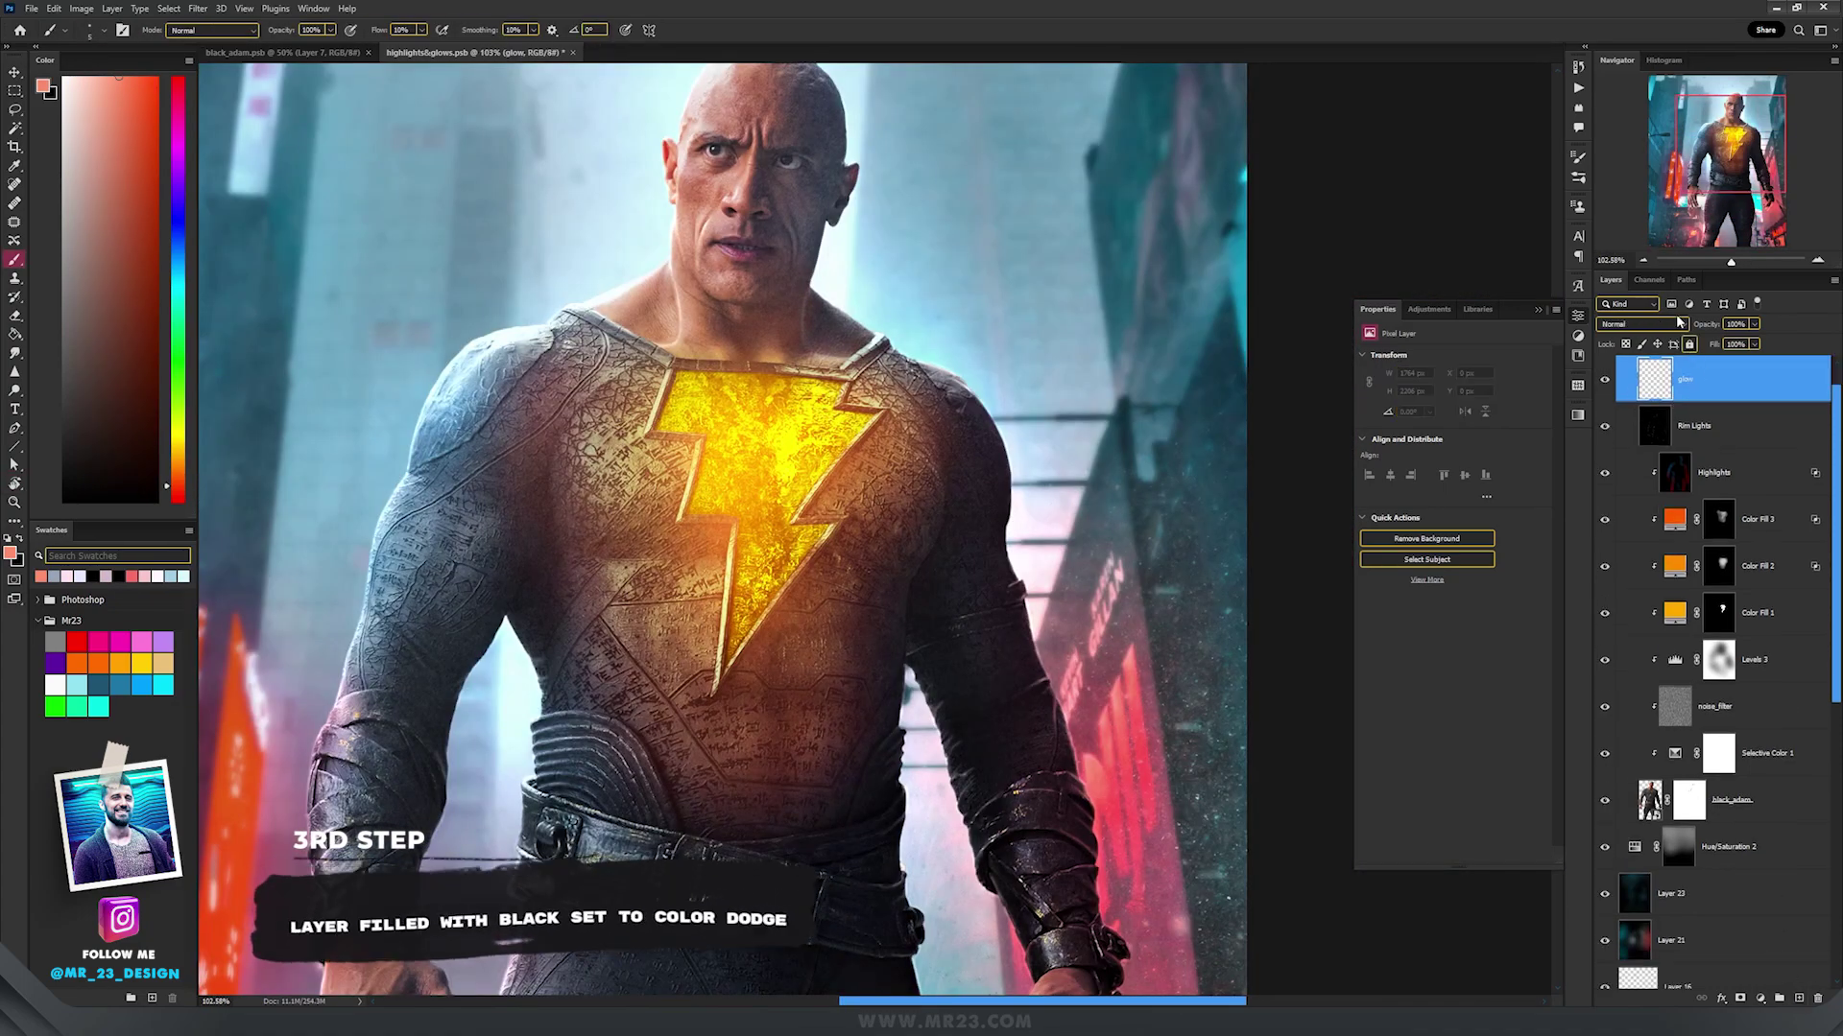
type("d")
left_click(639, 446)
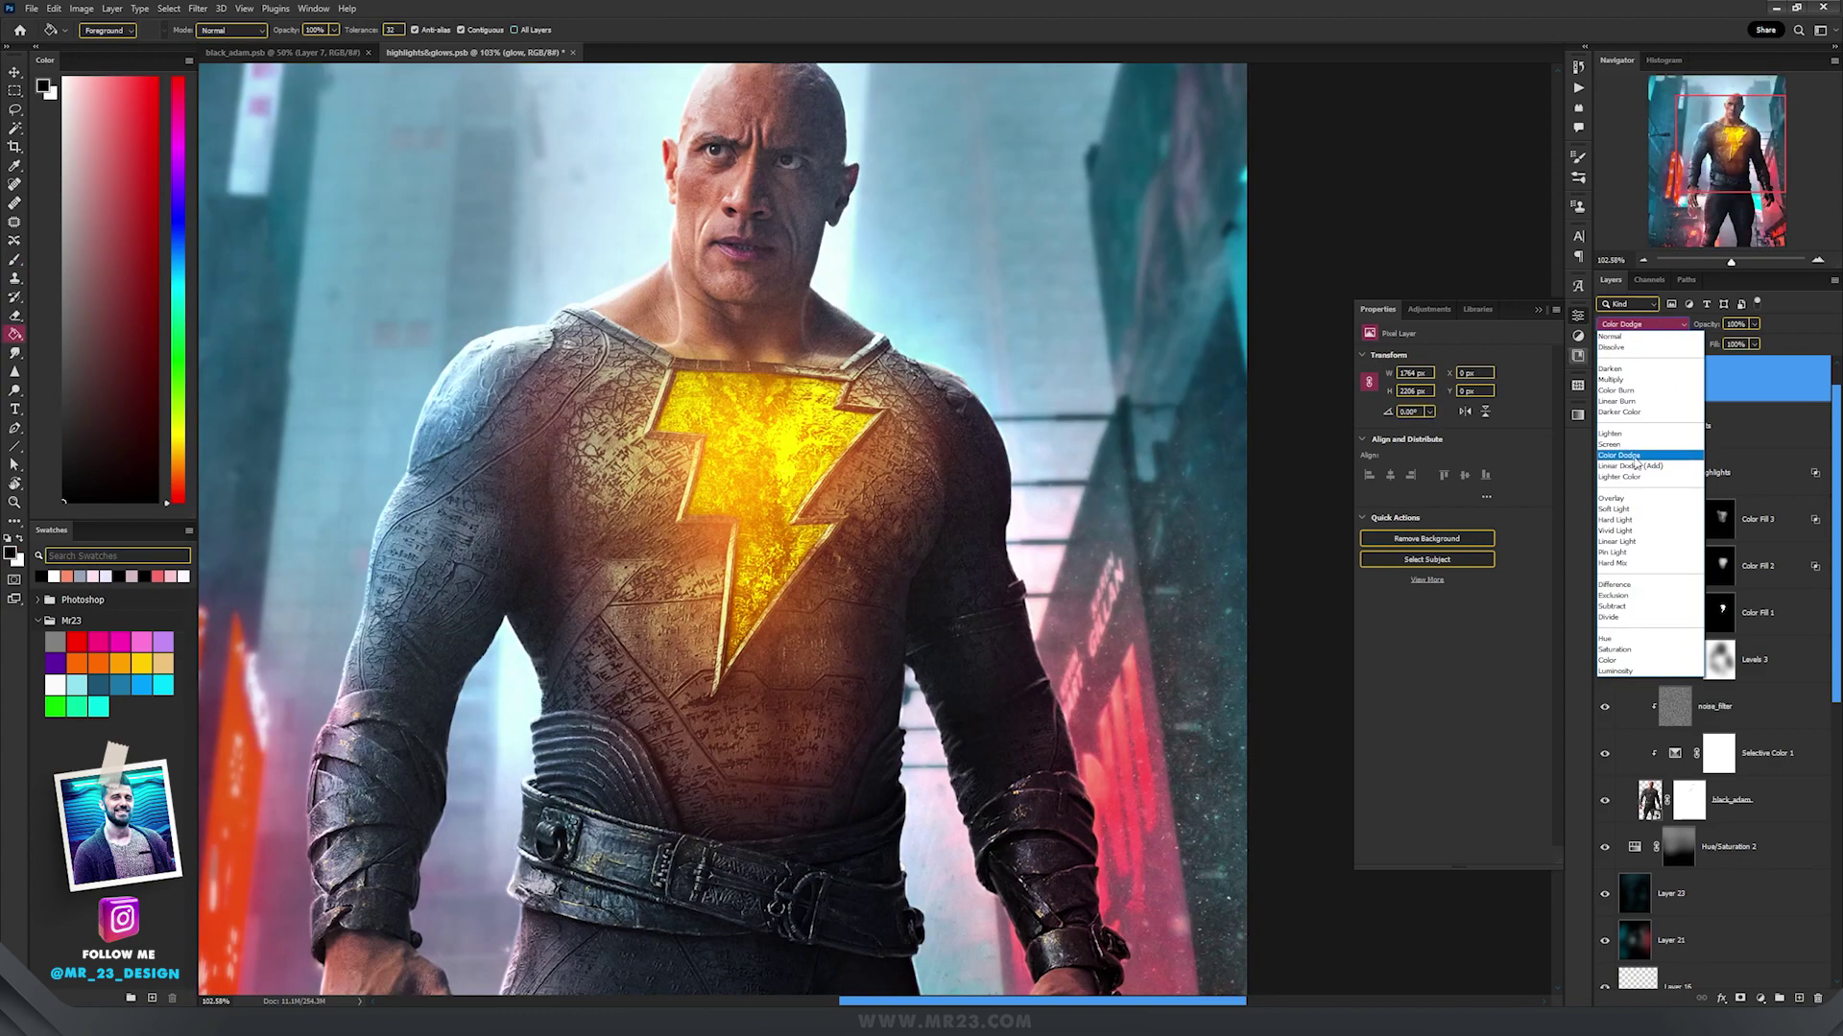
left_click(1651, 458)
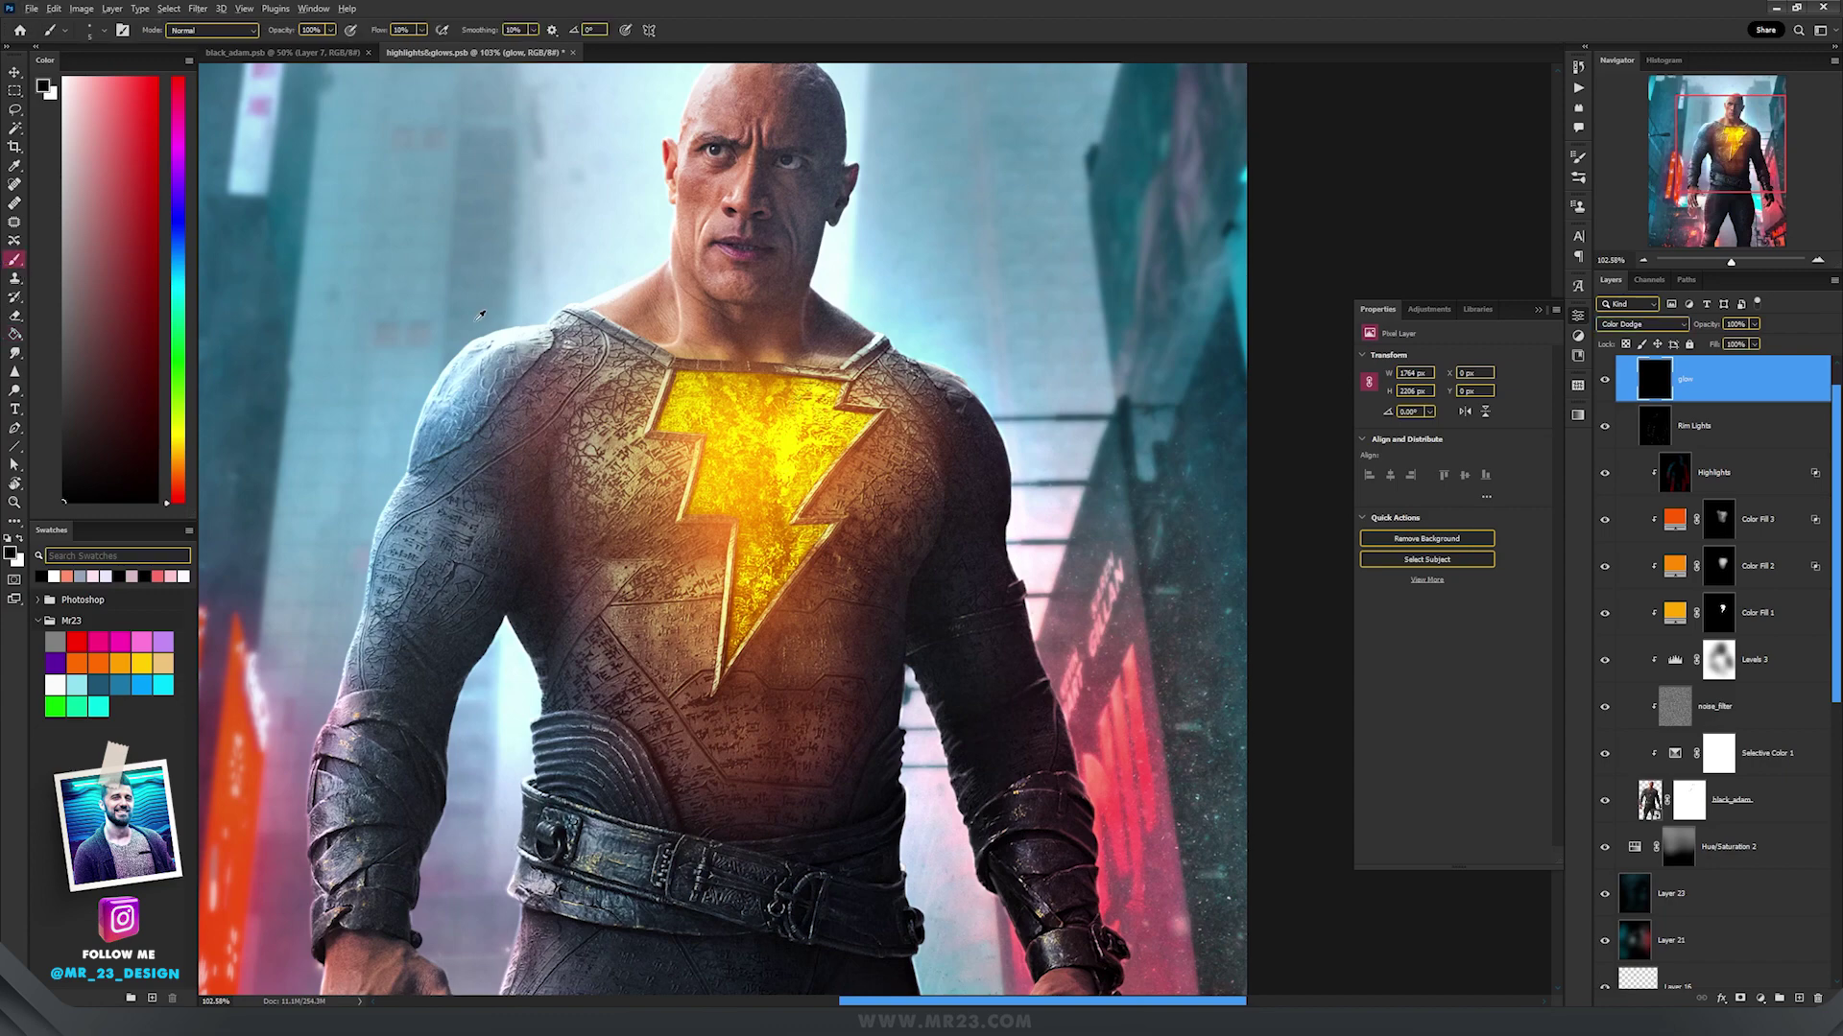
Paint soft white glow on the glow layer along the shoulder and outer arm down to the forearm.
scroll(480, 315, "up", 10)
key("x")
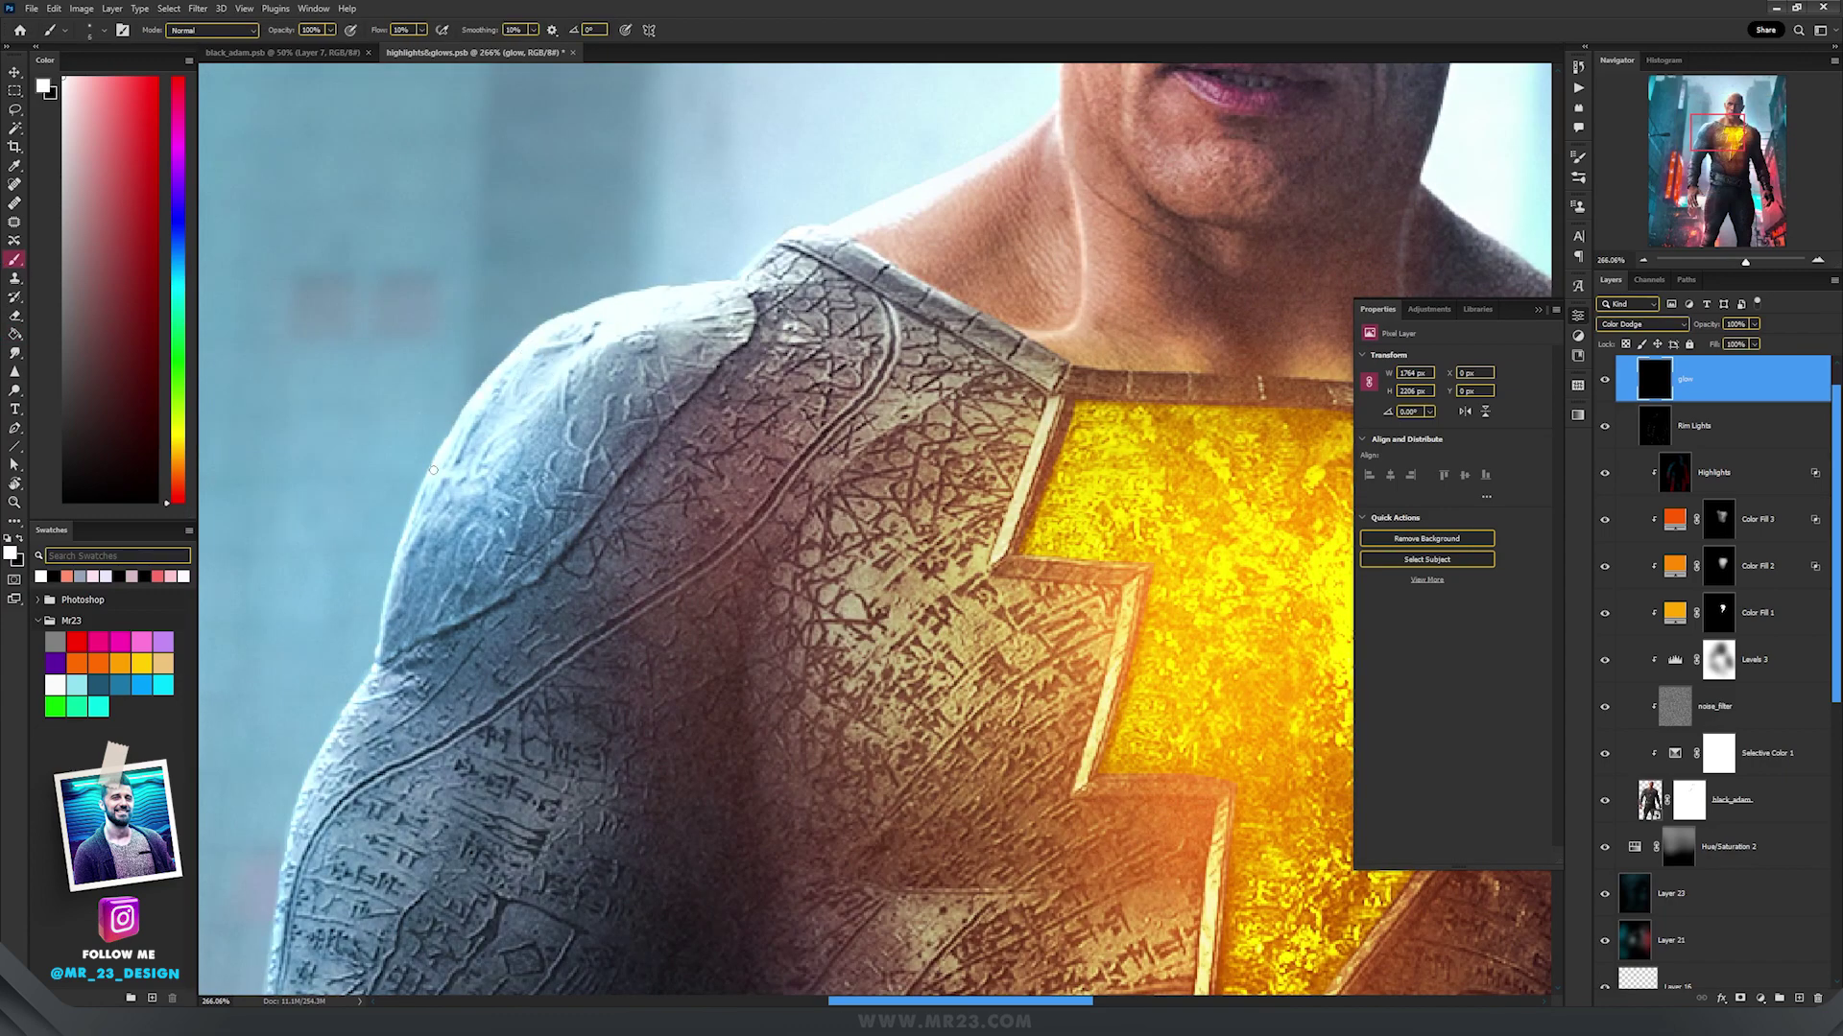
scroll(412, 515, "down", 6)
scroll(515, 511, "up", 5)
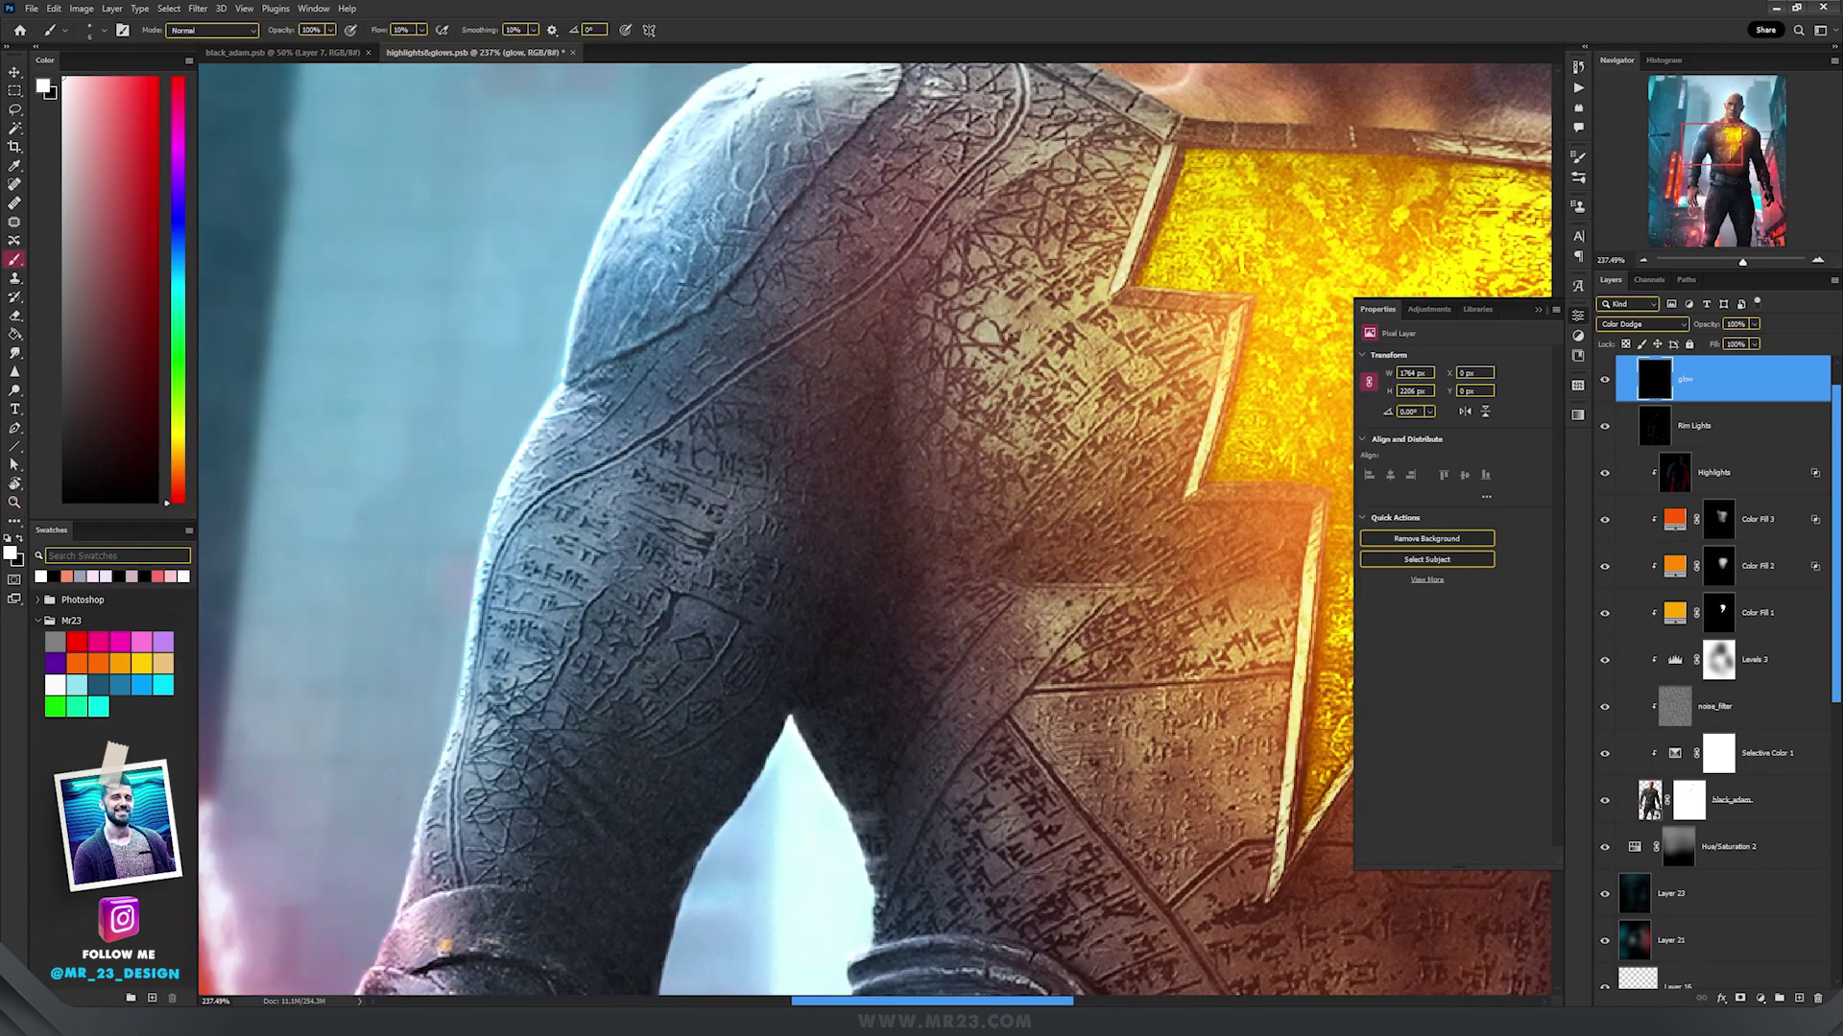
key("x")
key("x")
left_click_drag(537, 768, 685, 375)
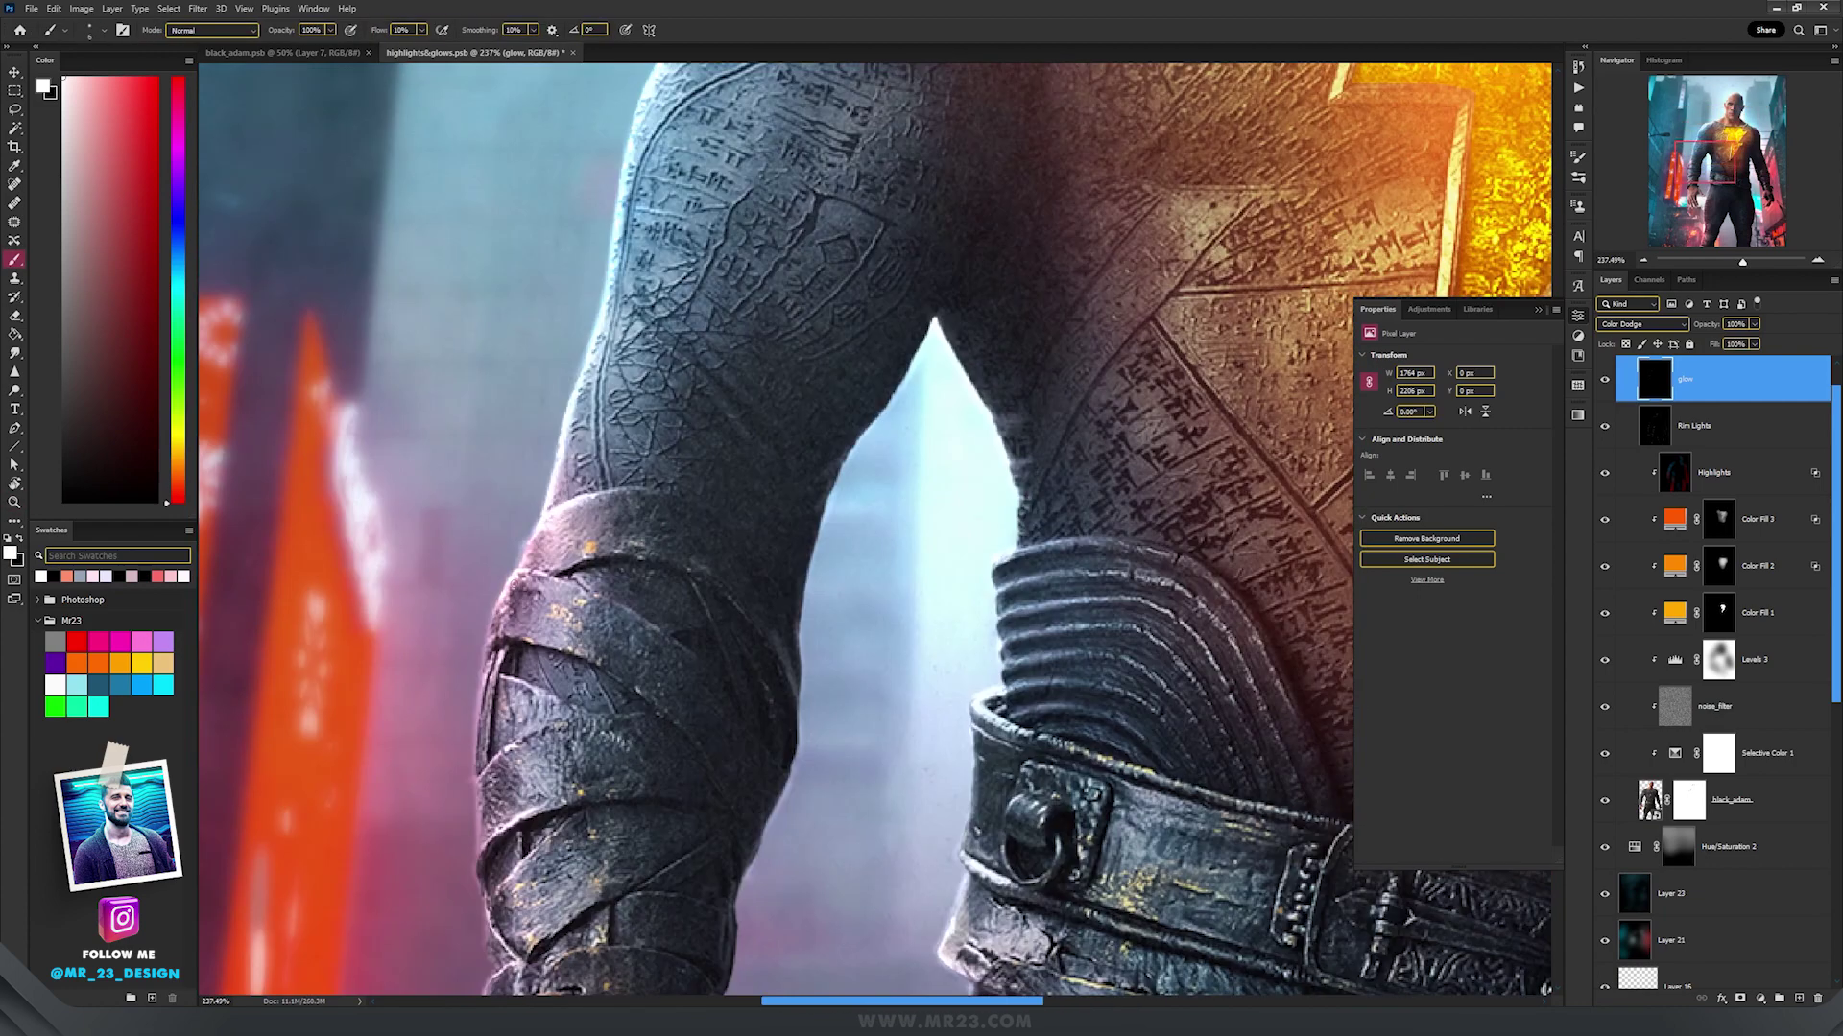
mouse_move(566, 720)
left_mouse_down()
mouse_move(624, 444)
mouse_move(621, 232)
left_mouse_up()
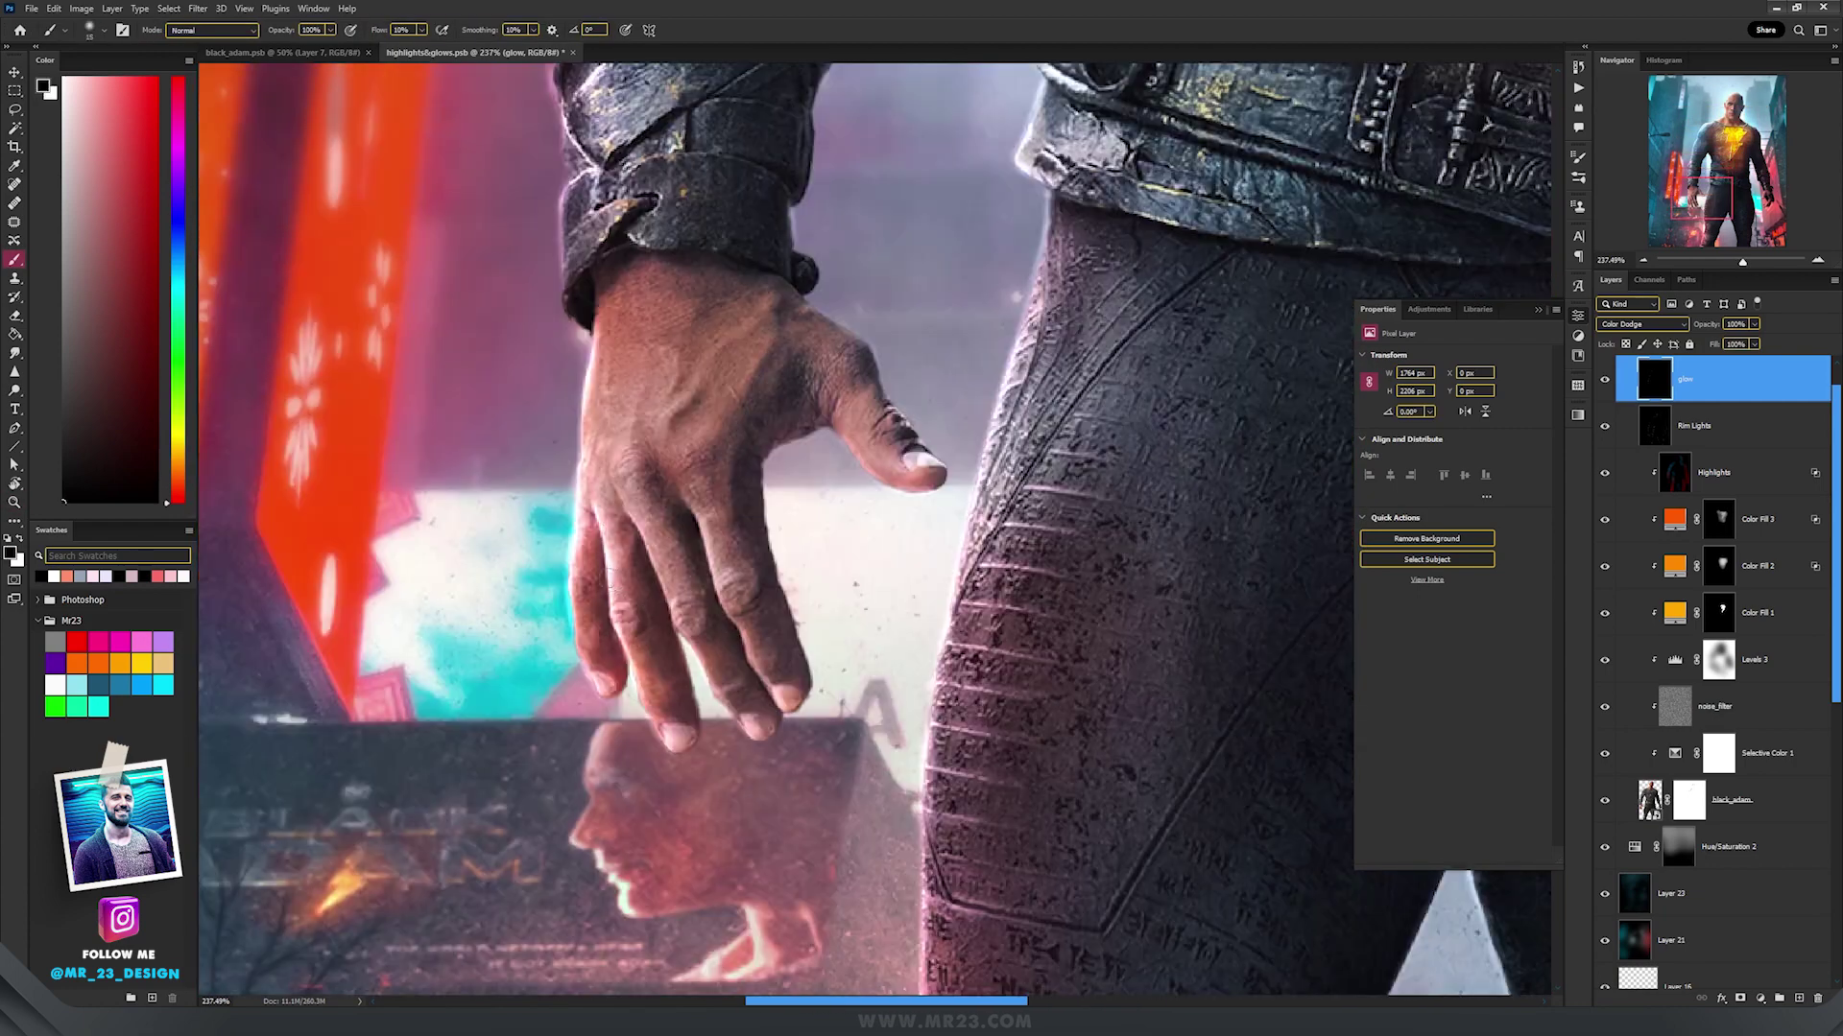
Enlarge the brush and paint the glow along the edges of the hand, thigh and knee.
left_click_drag(1029, 338, 936, 739)
left_click_drag(1037, 710, 982, 475)
key("bracketright")
key("bracketright")
key("bracketright")
key("bracketright")
key("bracketright")
key("bracketright")
key("bracketright")
key("bracketright")
key("bracketright")
key("bracketright")
left_click_drag(888, 513, 883, 844)
left_click_drag(954, 736, 896, 329)
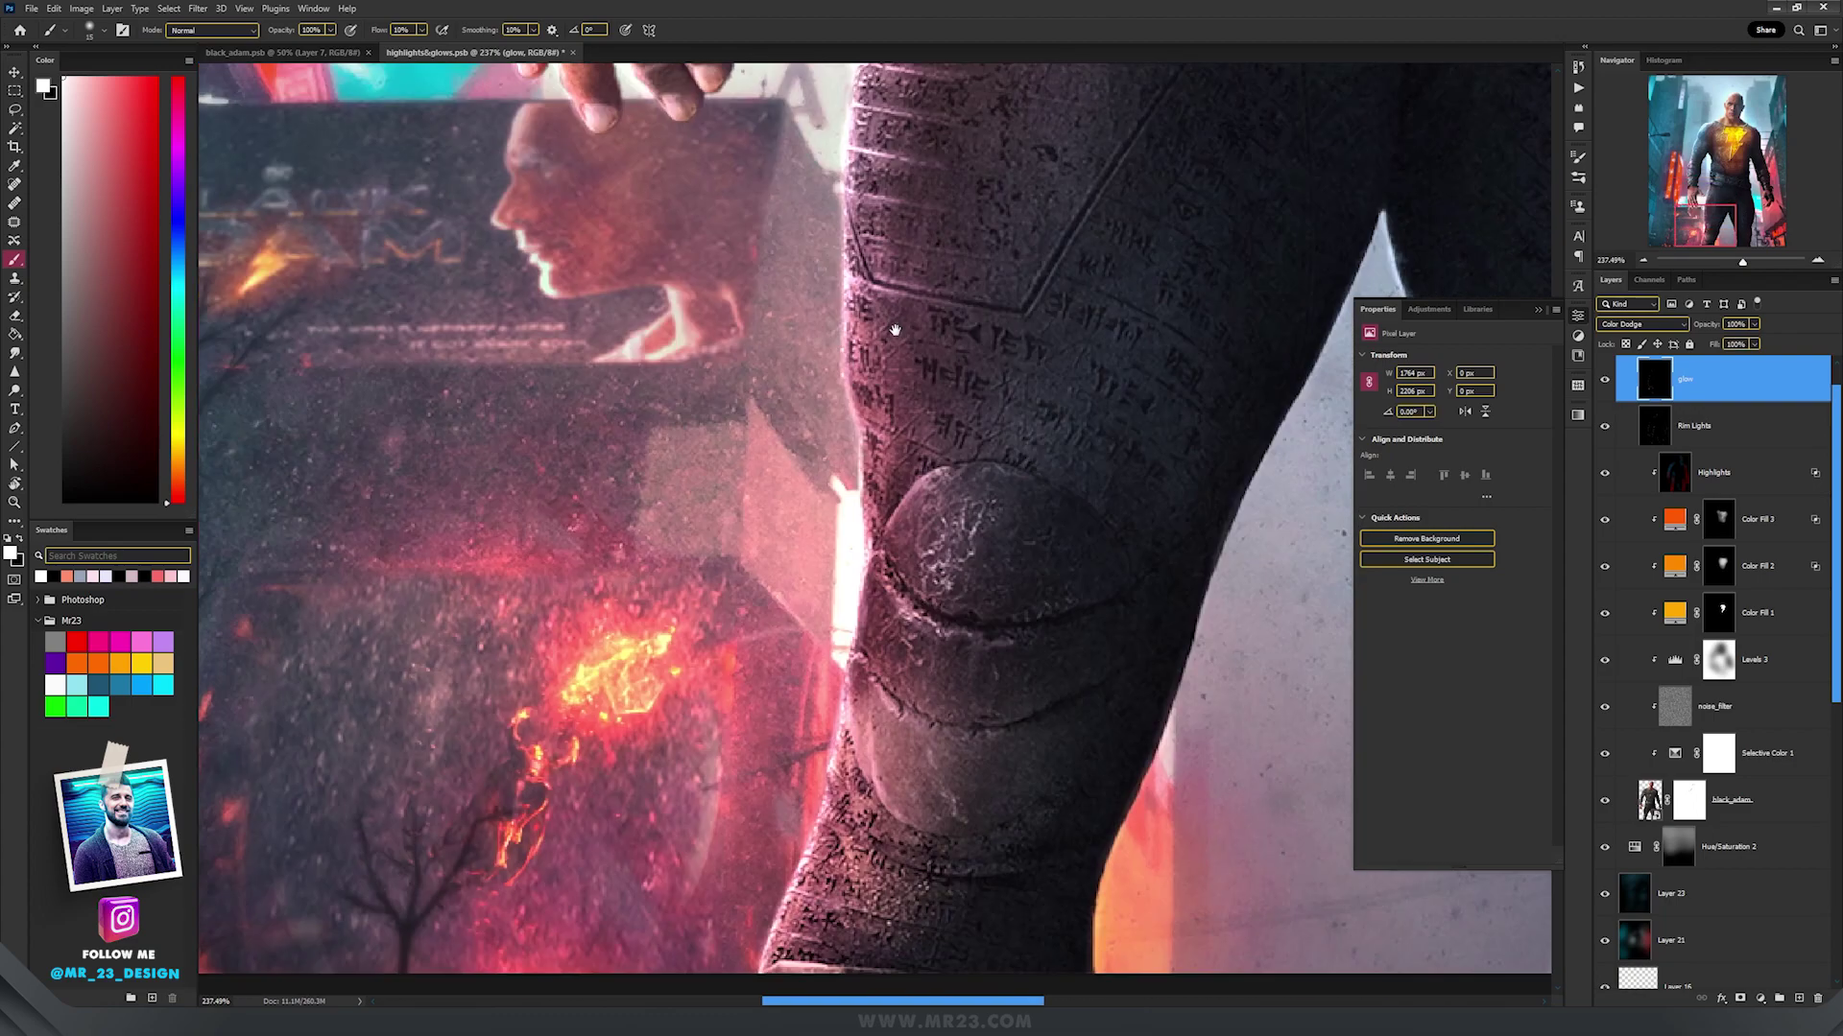
Paint white glow along the opposite forearm, wrist and hand against the red building.
left_click_drag(1055, 461, 423, 711)
mouse_move(1301, 629)
left_mouse_down()
mouse_move(975, 191)
mouse_move(939, 519)
left_mouse_up()
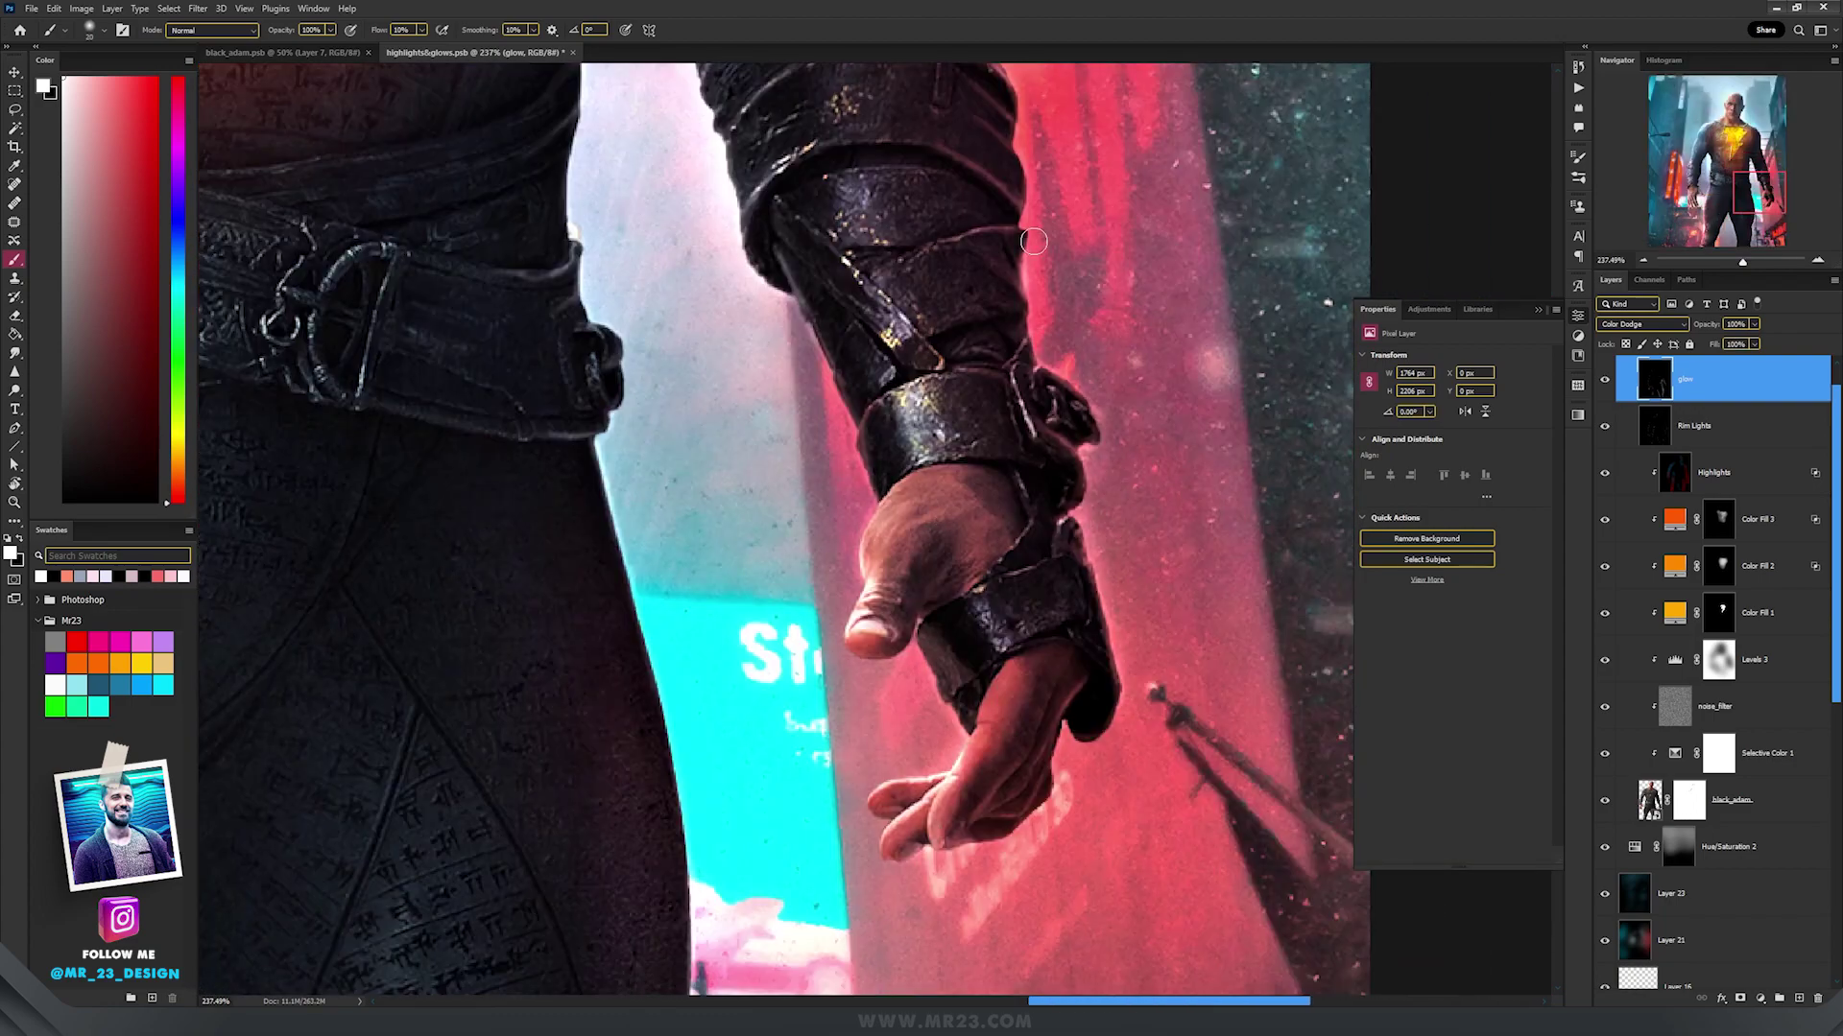
left_click_drag(1034, 241, 1034, 864)
left_click_drag(672, 125, 869, 912)
left_click_drag(596, 480, 850, 336)
left_click_drag(749, 538, 820, 397)
left_click_drag(549, 384, 562, 567)
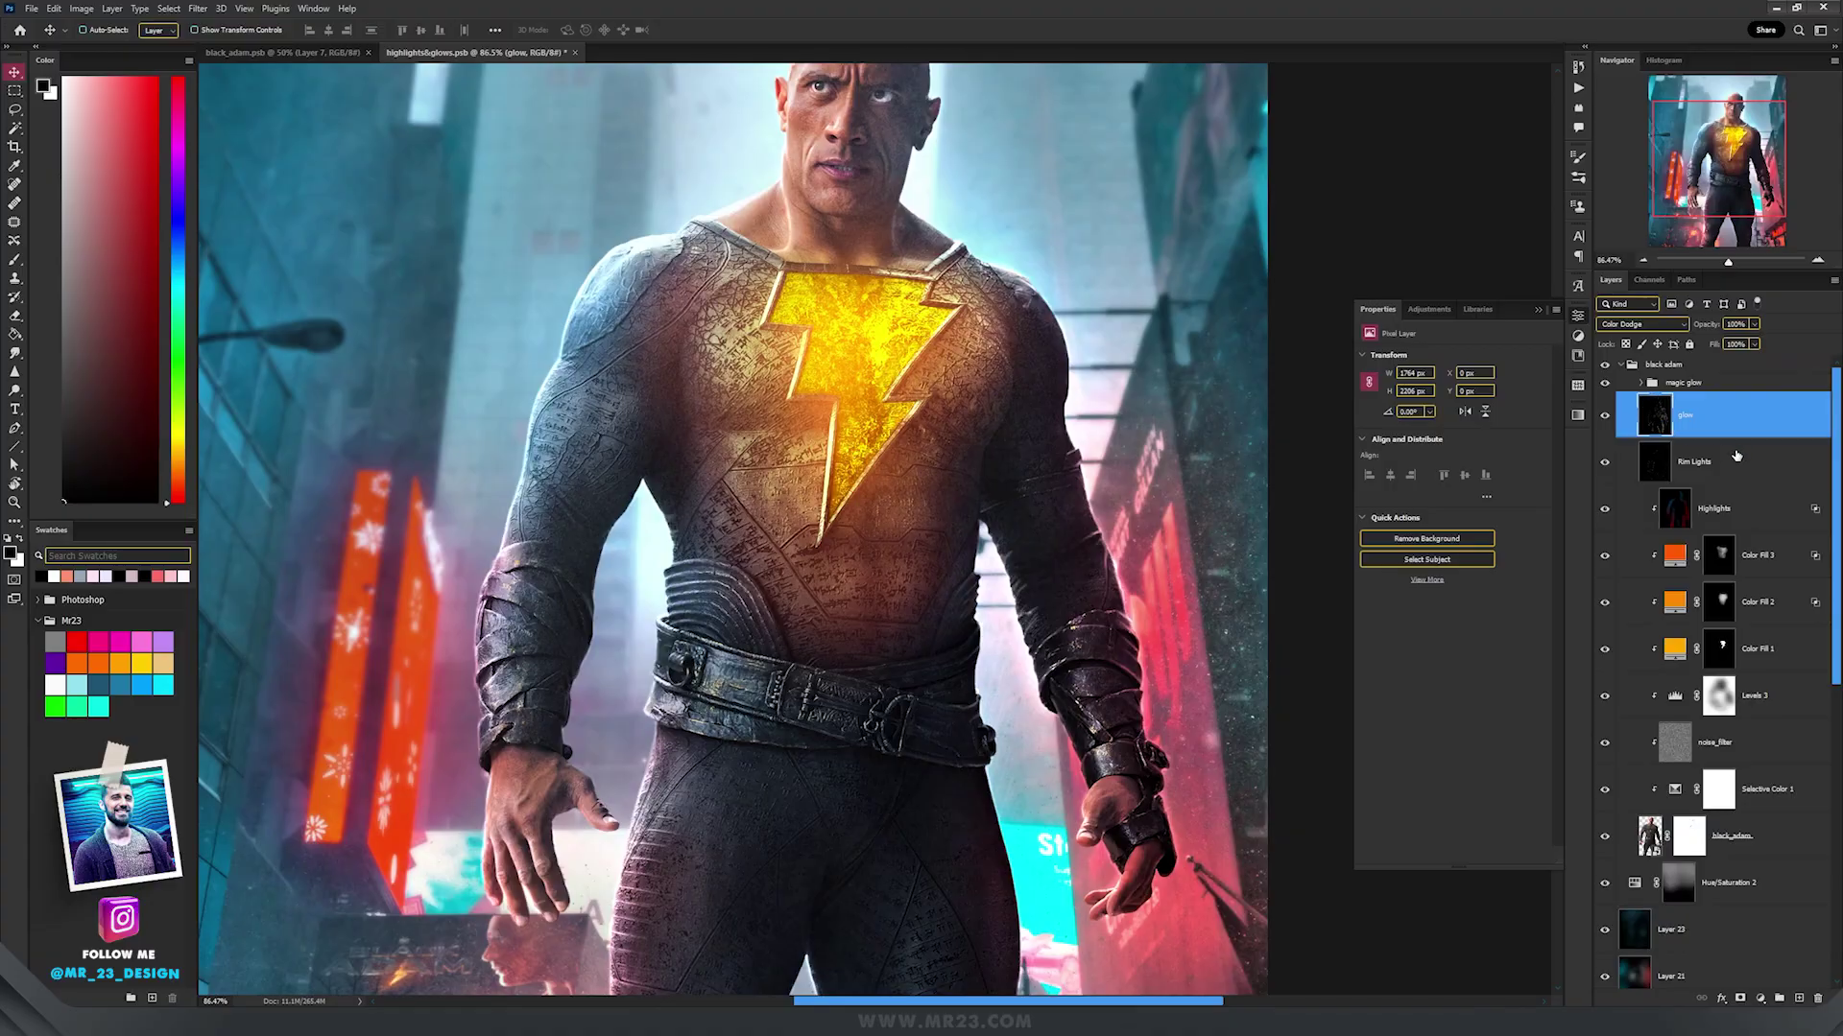
Add a new layer above Hue/Saturation 2, fill it with black and set it to Color Dodge.
left_click(1729, 878)
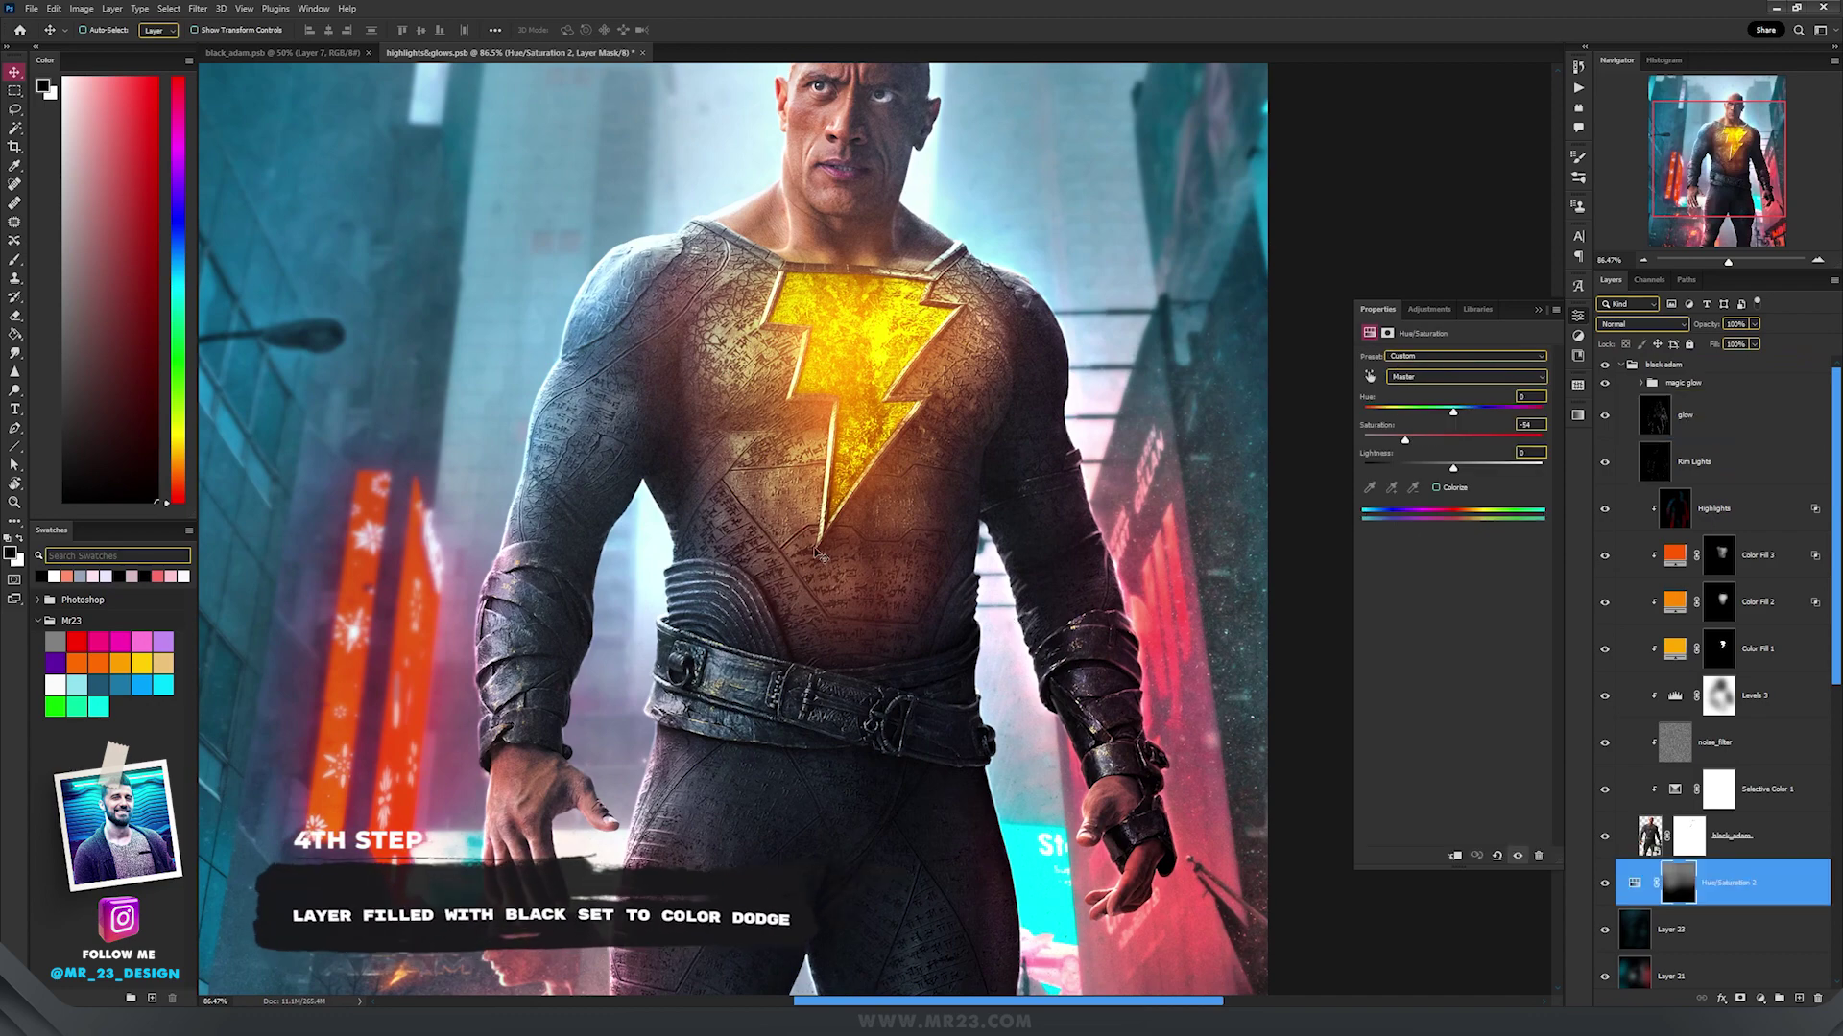
left_click_drag(870, 414, 765, 500)
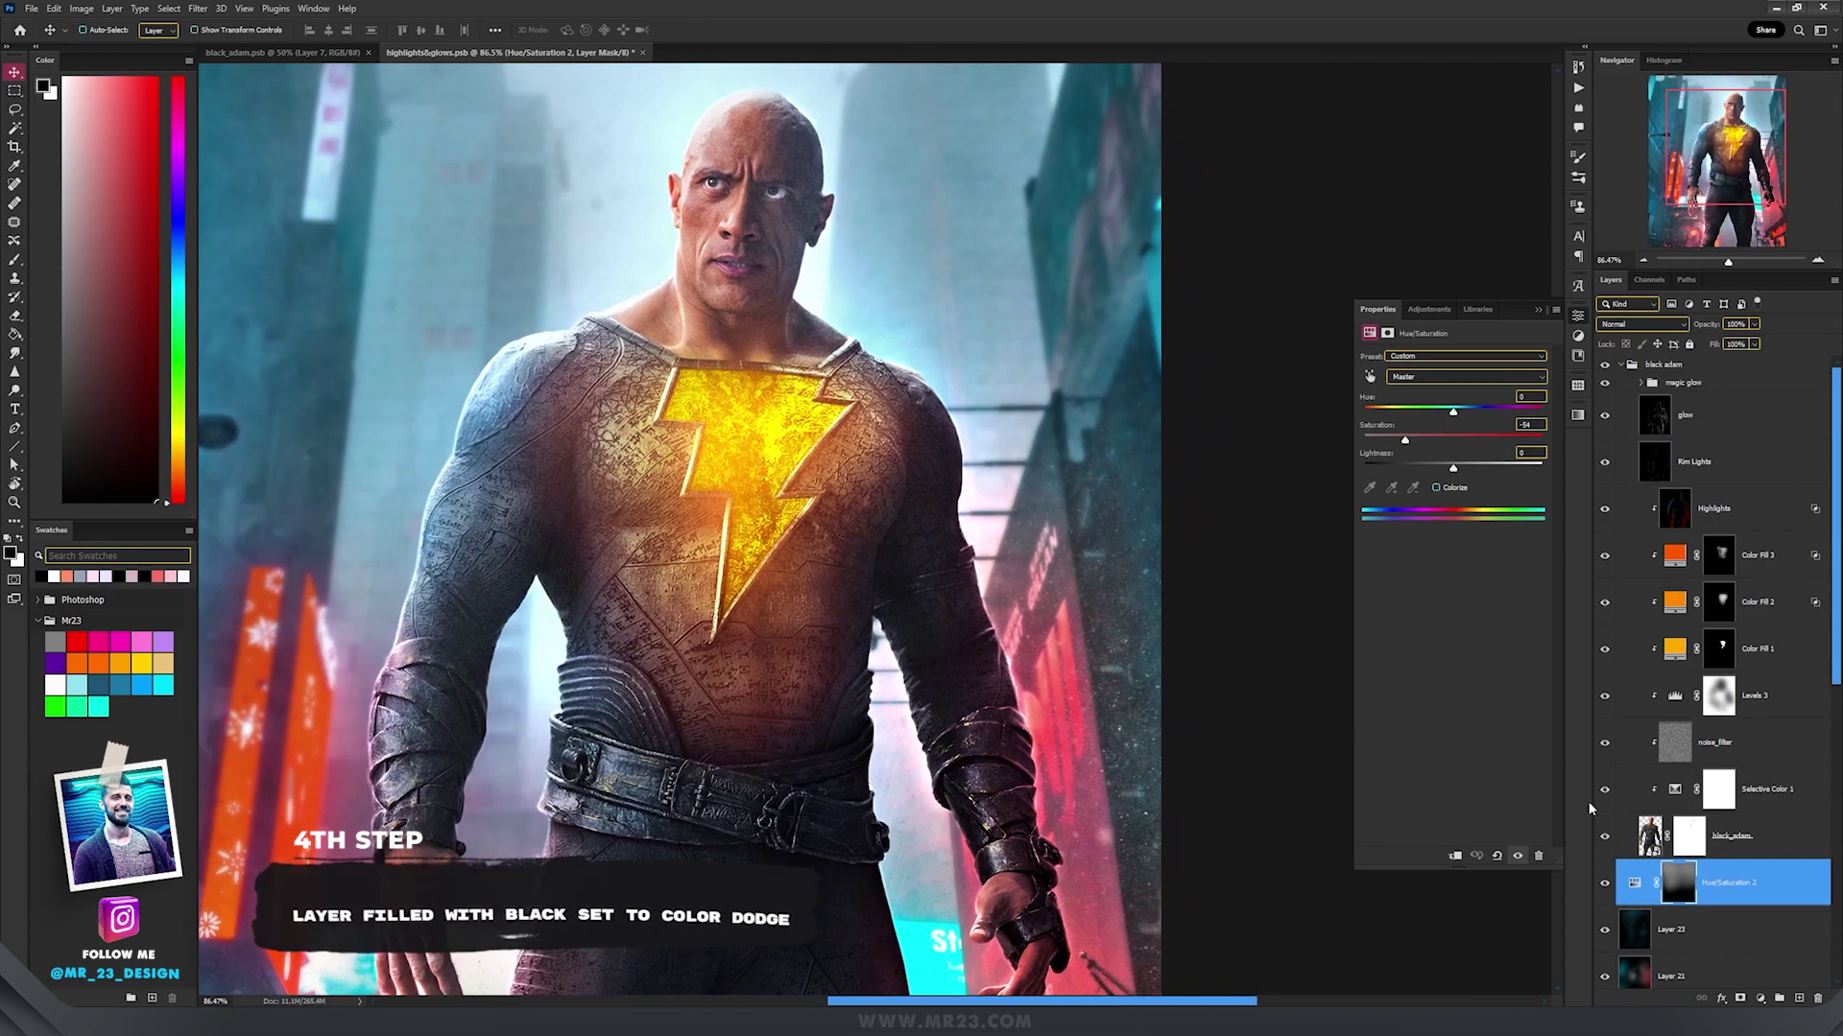
left_click(1799, 998)
key("g")
left_click(1036, 614)
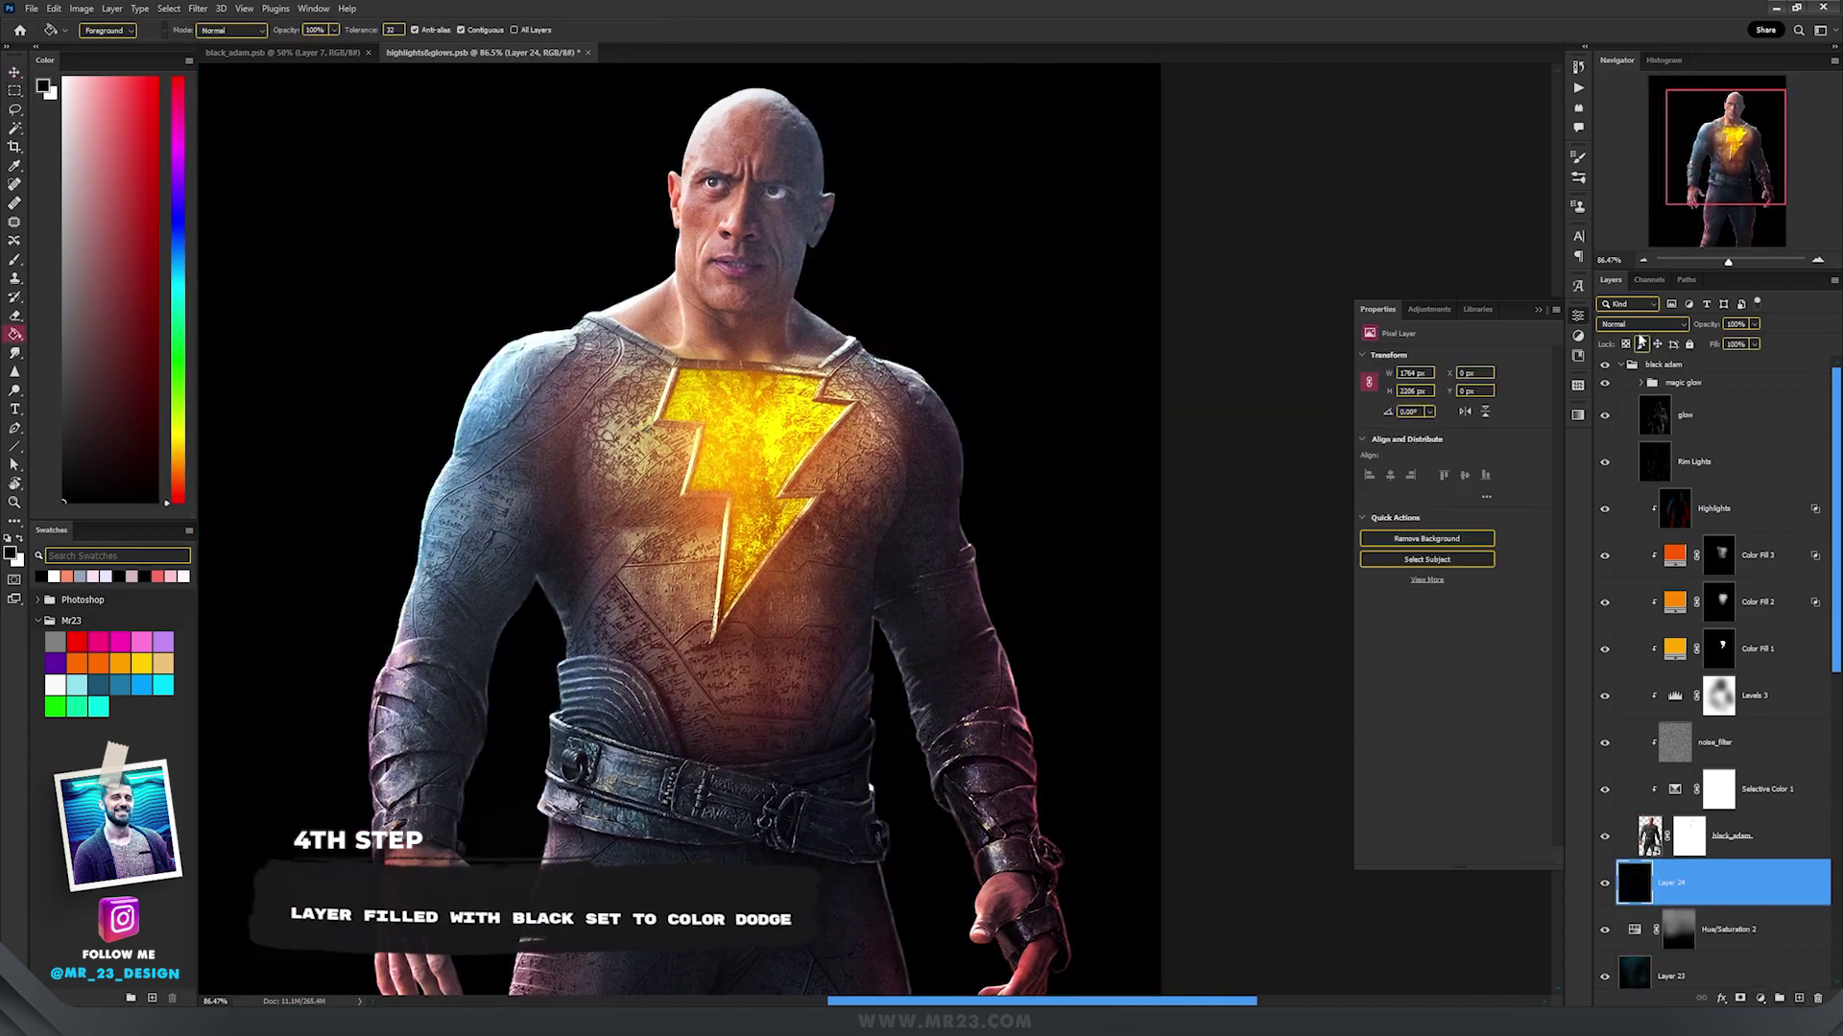
left_click(1641, 325)
left_click(1624, 453)
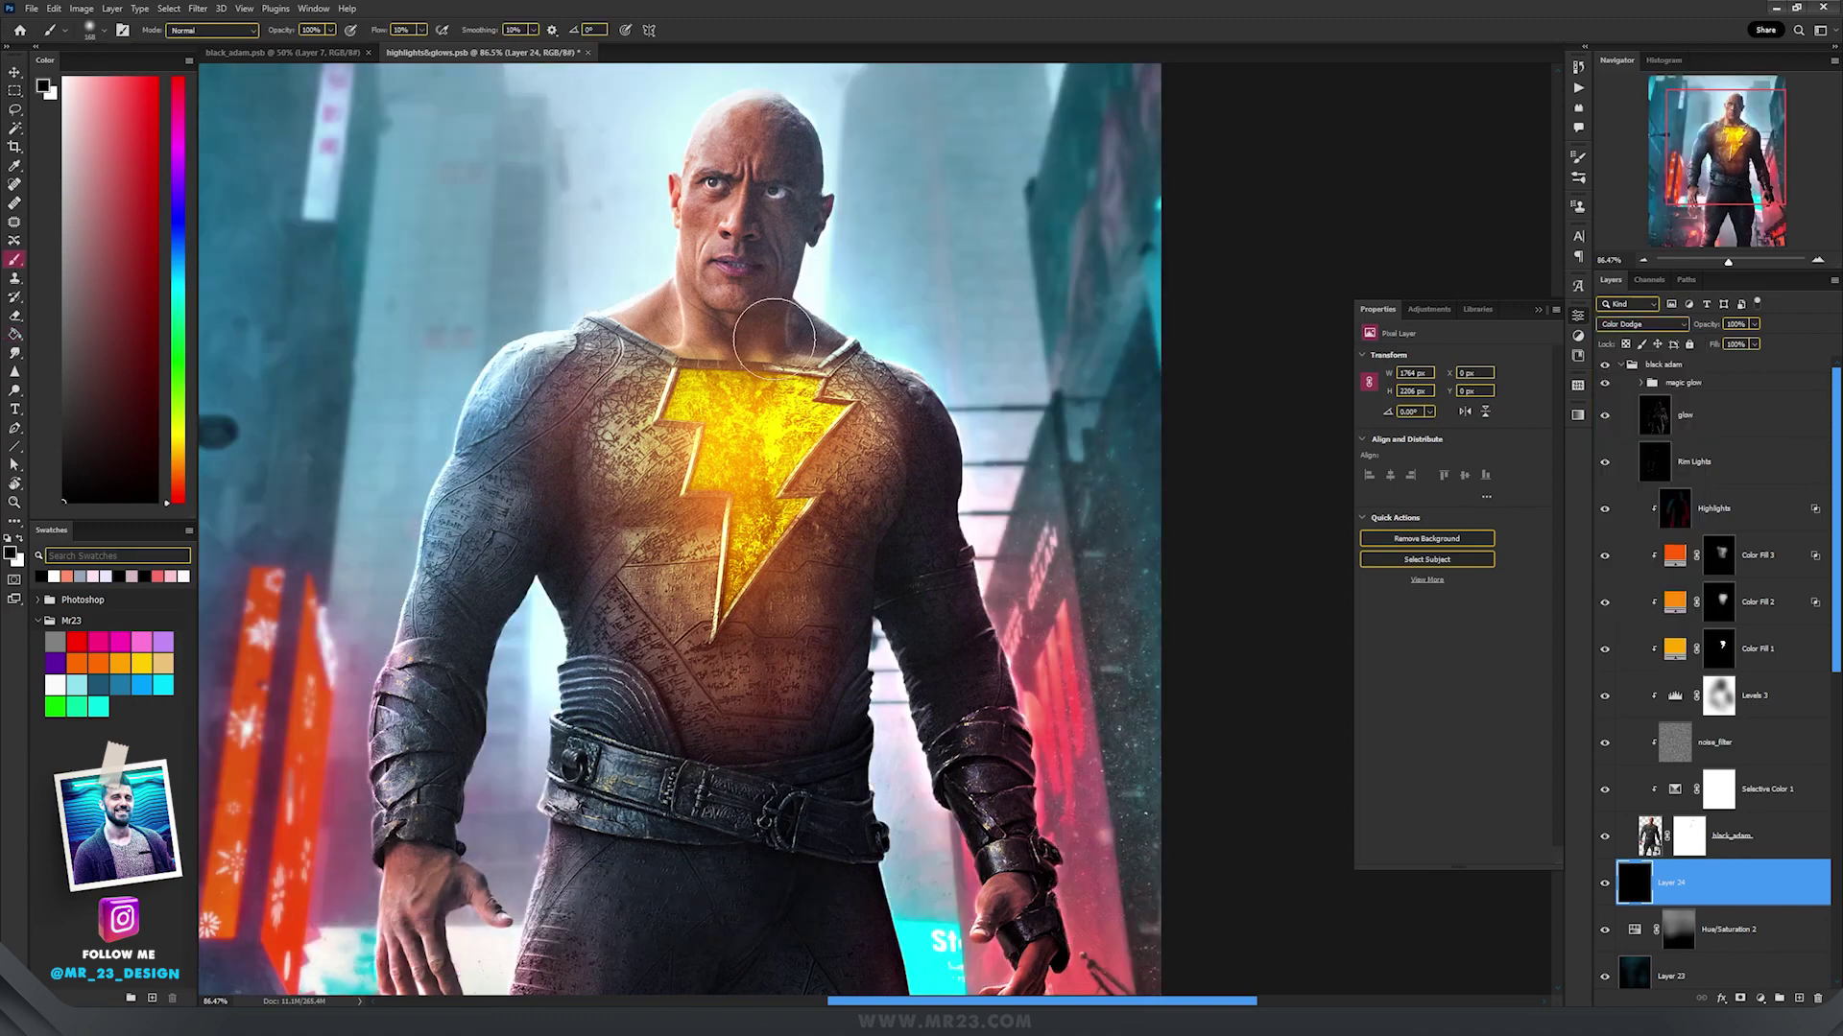
Paint soft glow behind the character on the Color Dodge layer, using colours sampled from the backdrop.
scroll(773, 338, "down", 3)
left_click_drag(336, 297, 411, 658)
left_click(398, 576, "alt")
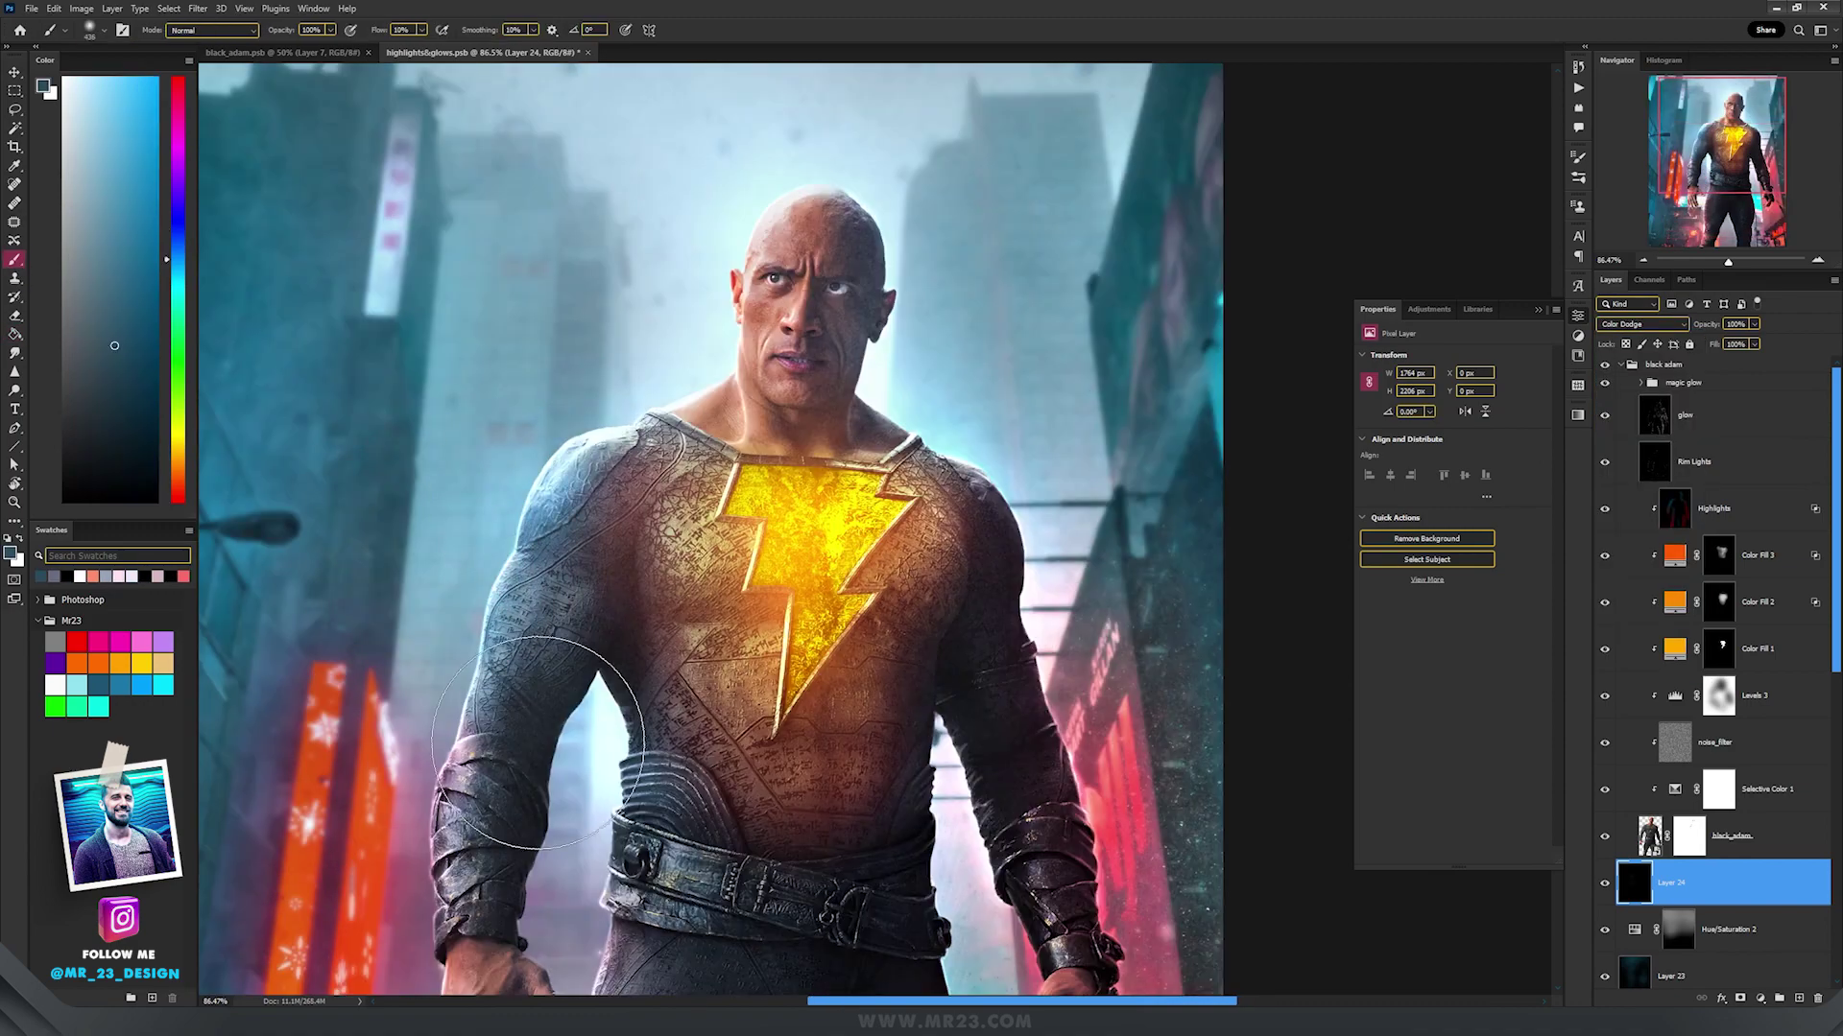
left_click(902, 297)
scroll(940, 643, "down", 4)
key("d")
left_click_drag(861, 841, 851, 747)
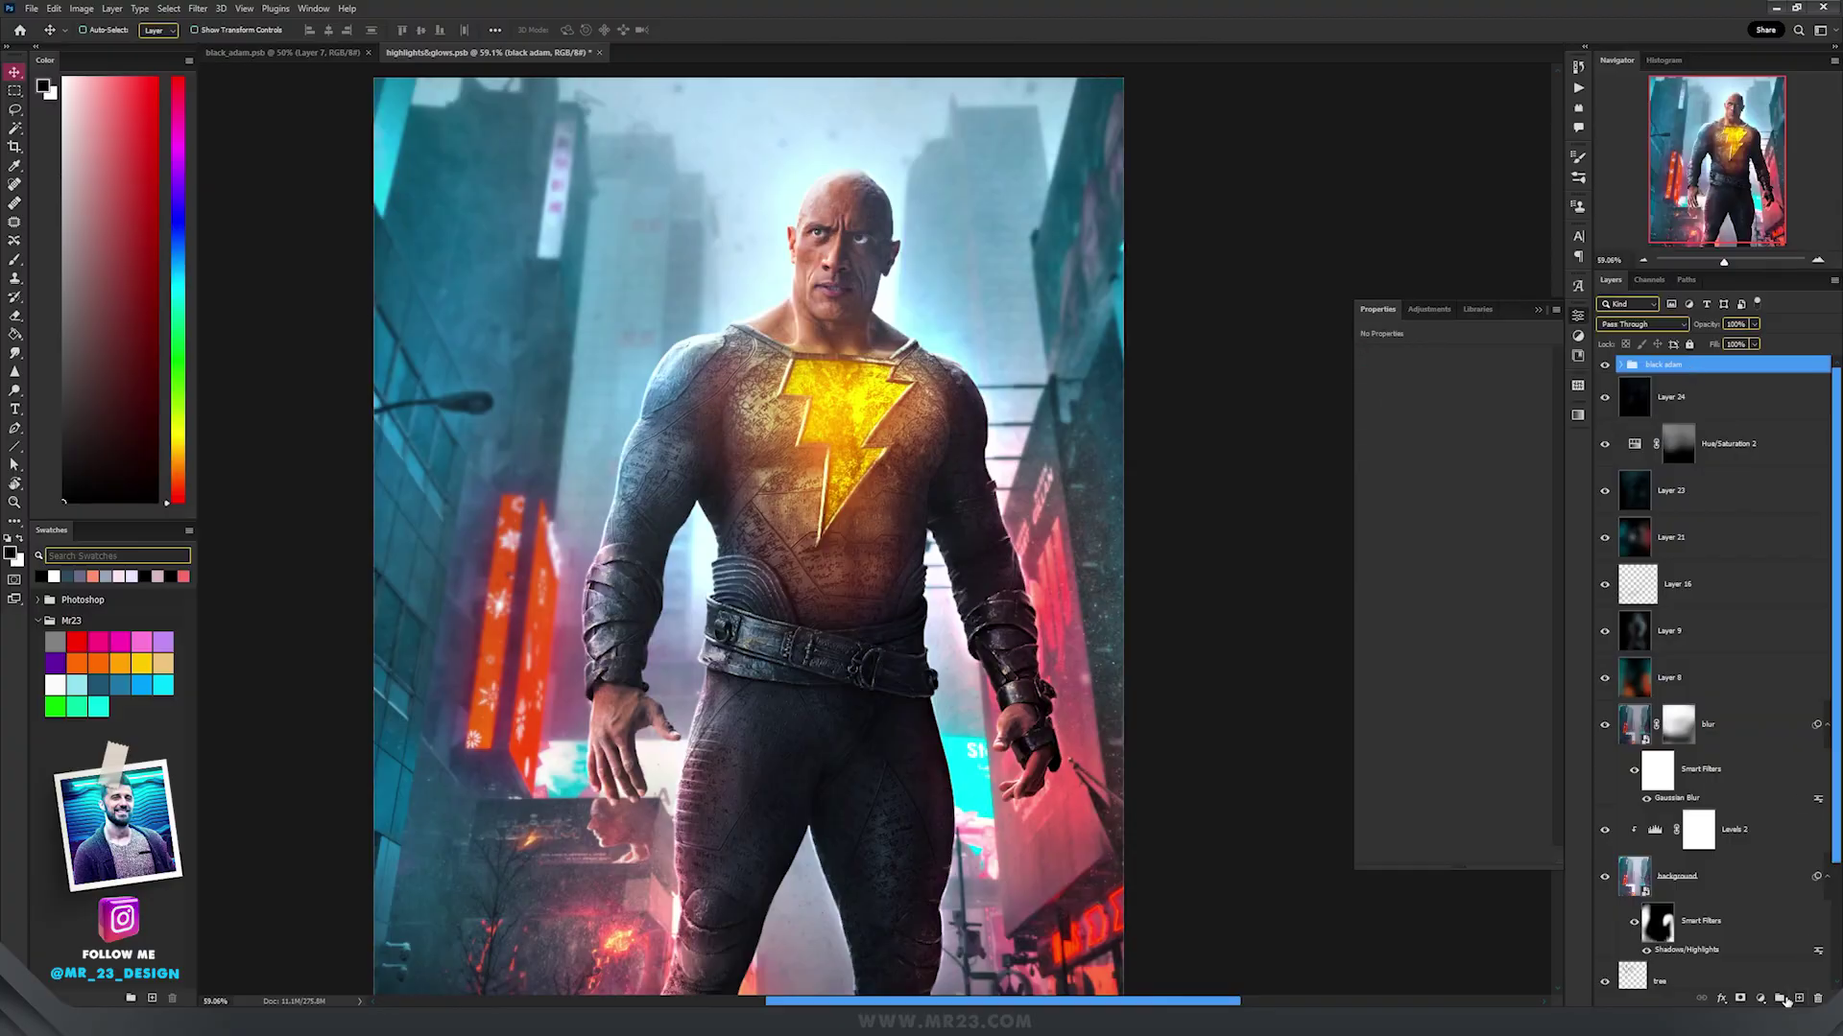
Create a new group above the black adam group and name it Fog.
double_click(1658, 364)
type("F")
type("og")
key("Return")
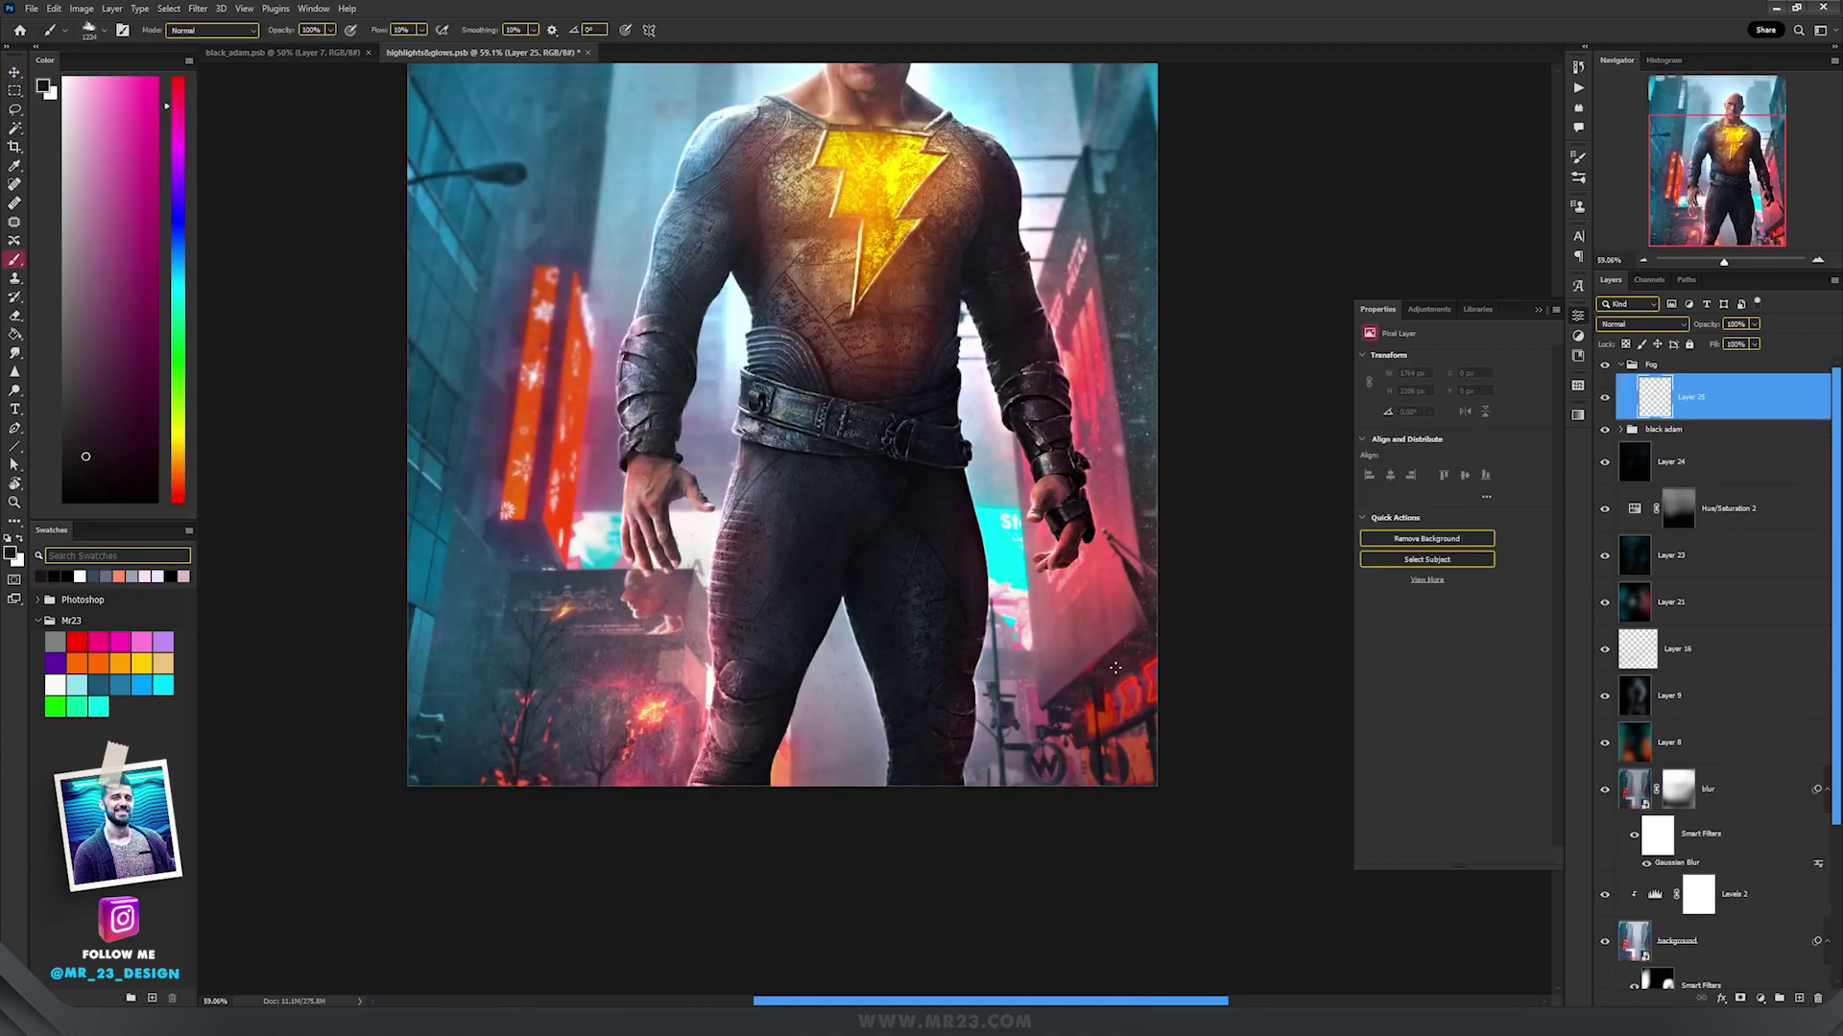
Paint dark fog in sampled colours over the legs and lower scene on a new layer in the Fog group, and transform it.
key("b")
left_click(867, 567, "alt")
key("v")
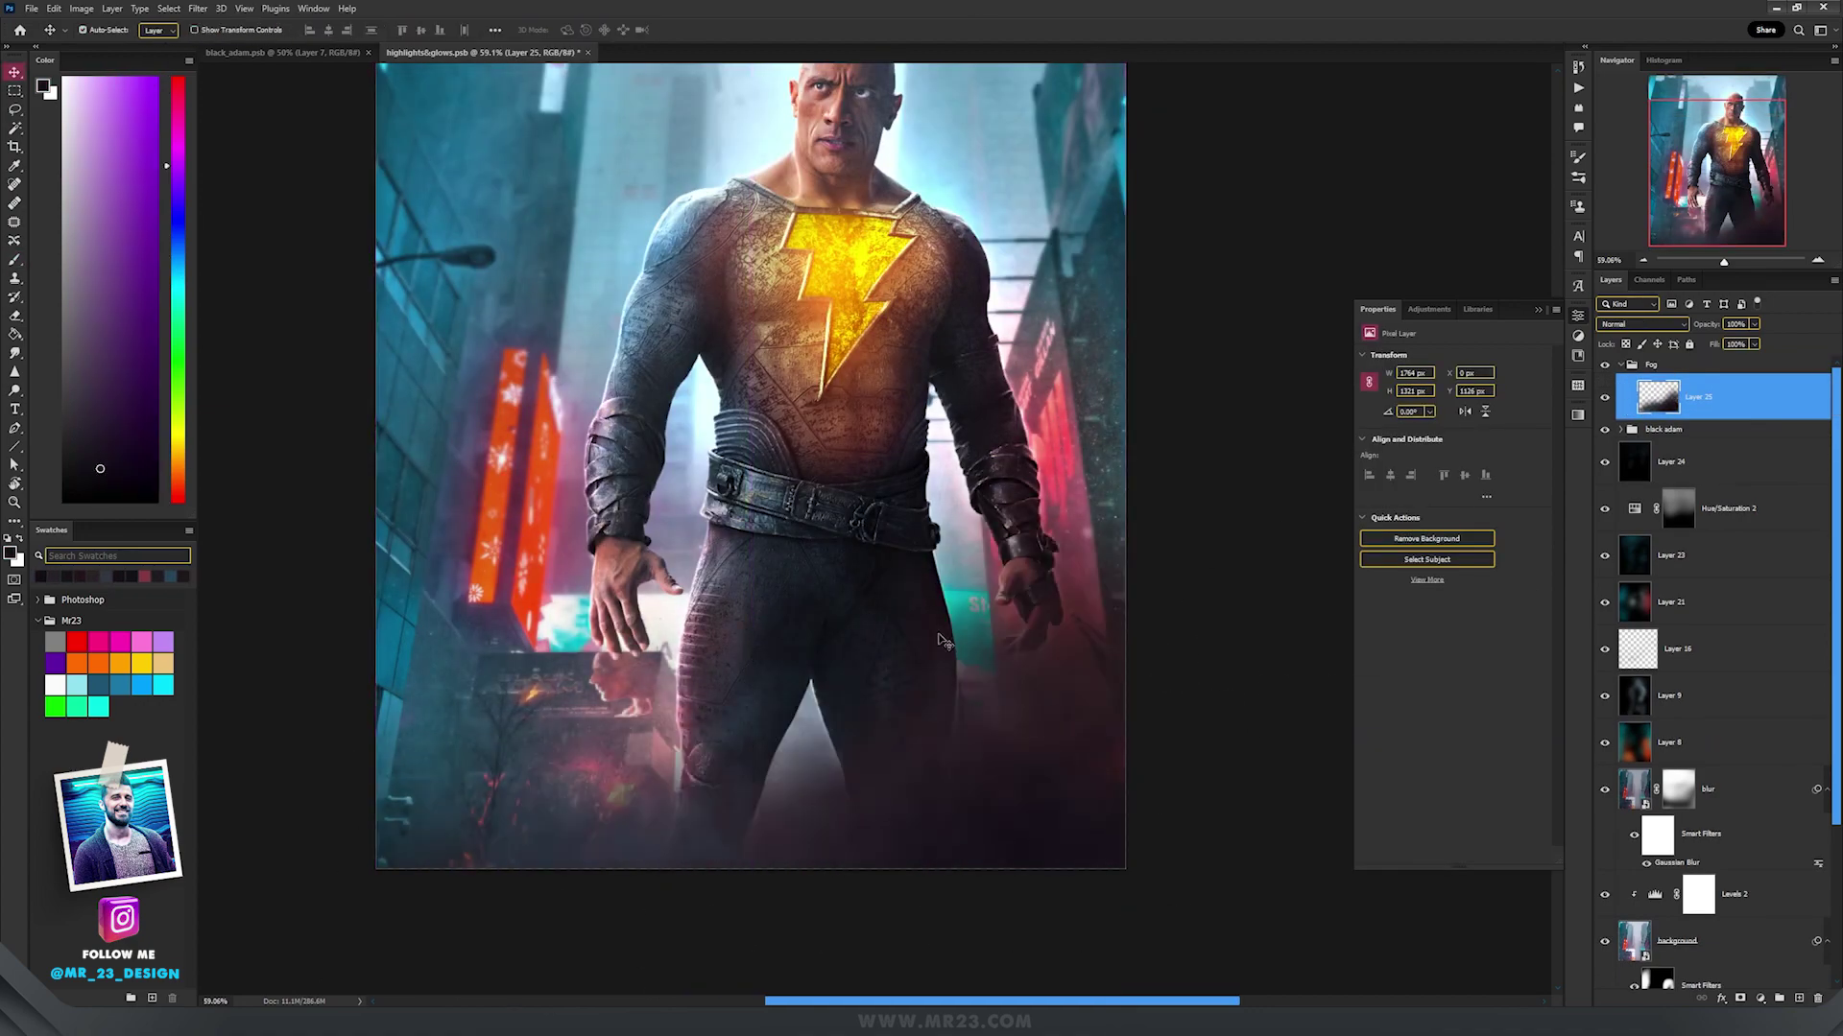
scroll(958, 513, "down", 4)
key("ctrl+t")
key("Return")
key("b")
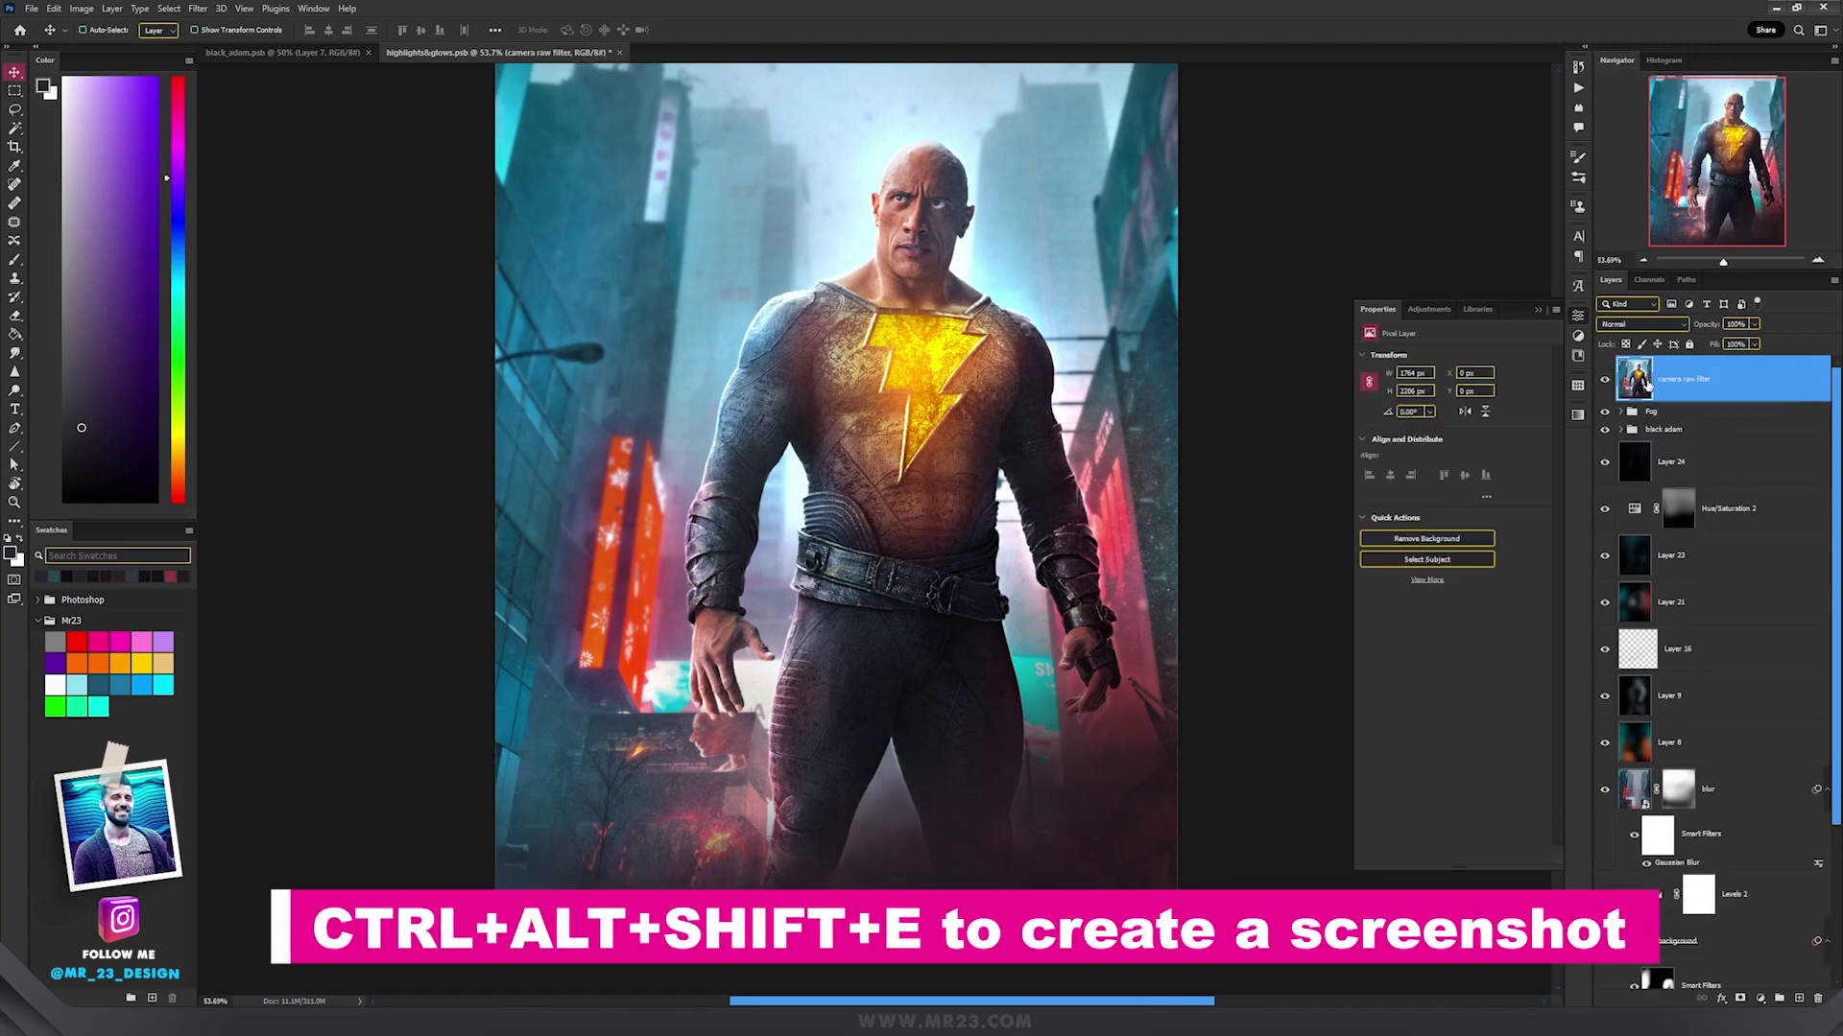
Convert the merged camera raw filter layer to a smart object and open the Camera Raw Filter on it.
right_click(1644, 379)
left_click(1705, 584)
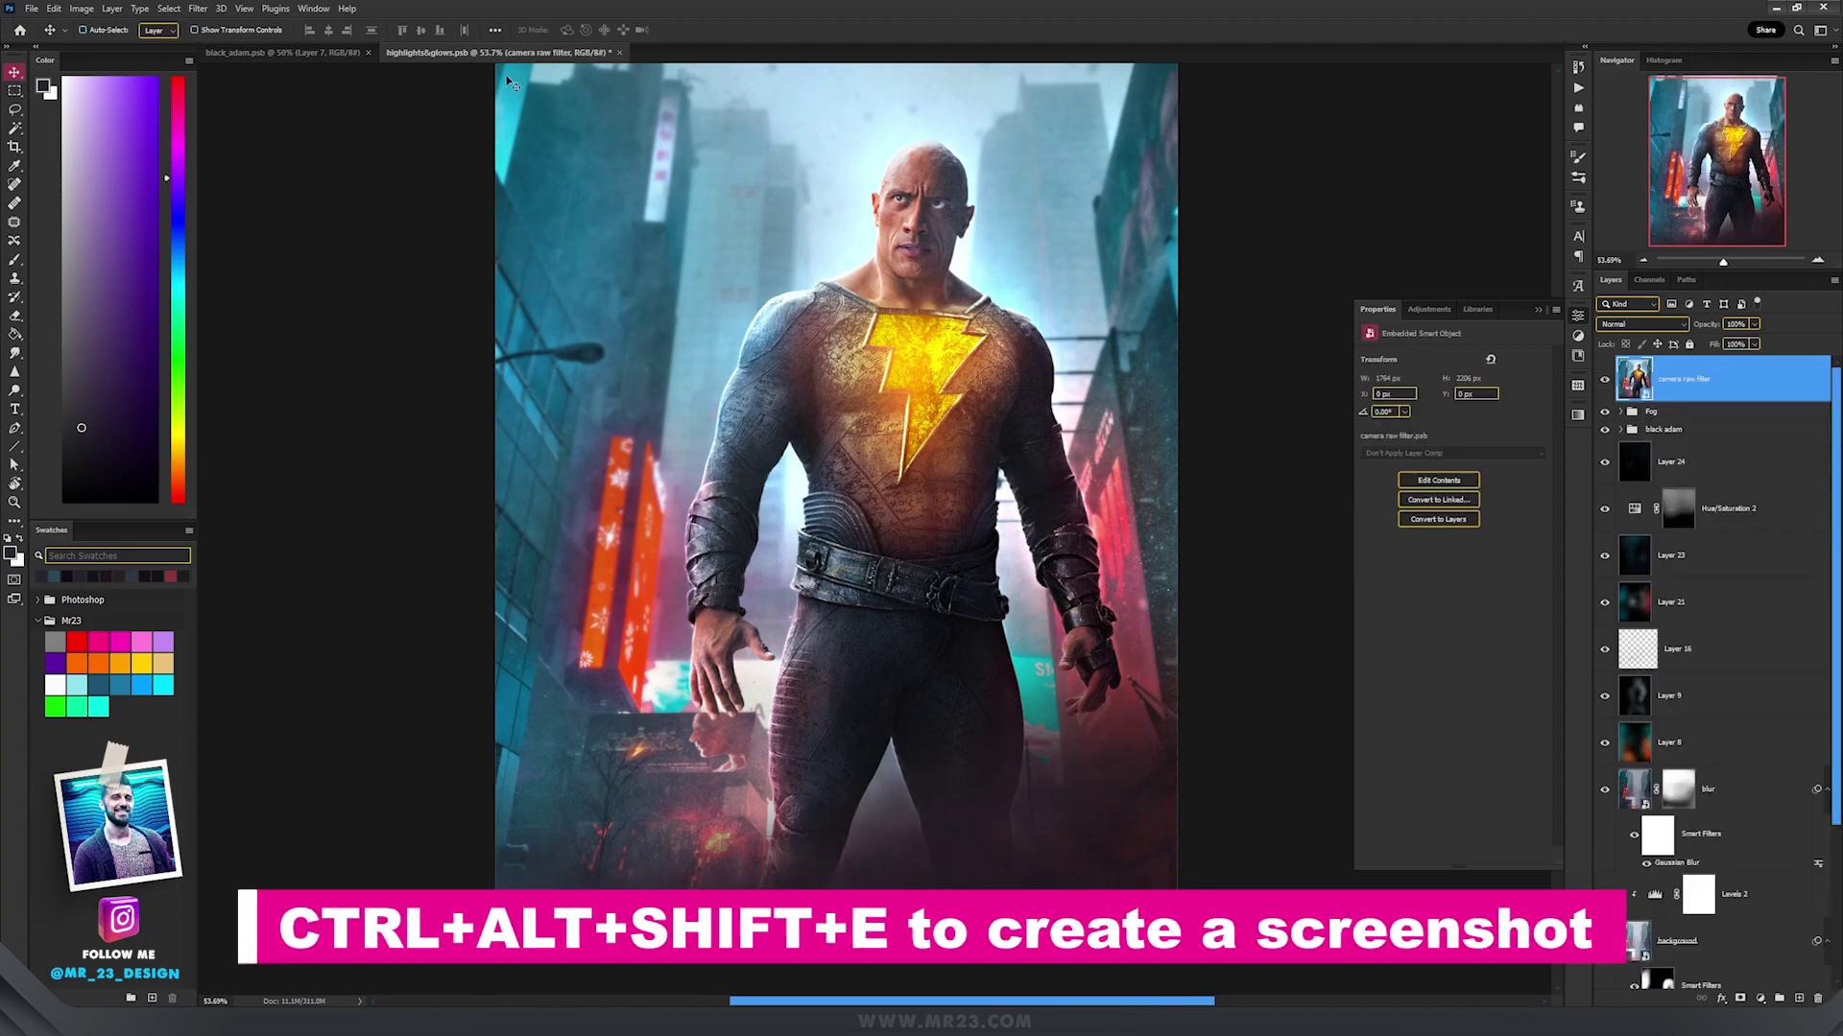
left_click(198, 8)
left_click(233, 116)
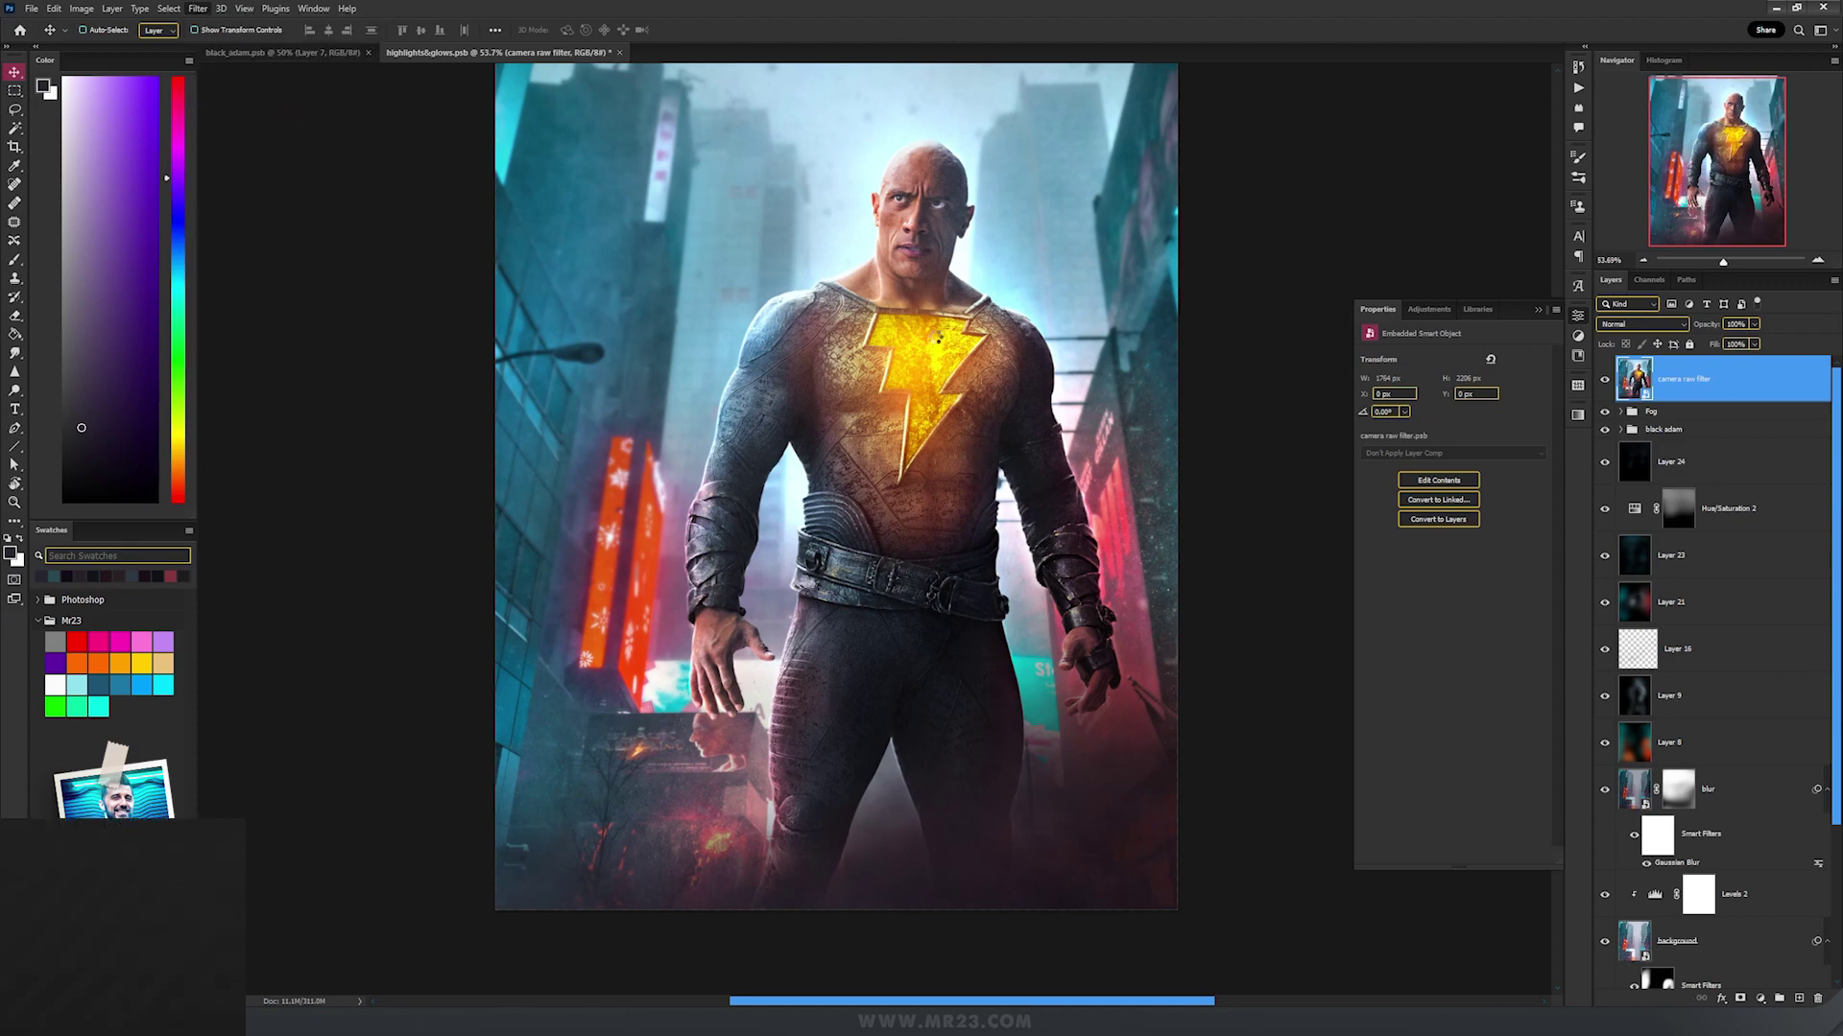
Set the Camera Raw Highlights to -19, Shadows to -9 and Whites to -50.
left_click_drag(1566, 386, 1553, 386)
left_click_drag(1567, 408, 1559, 408)
left_click_drag(1567, 429, 1532, 429)
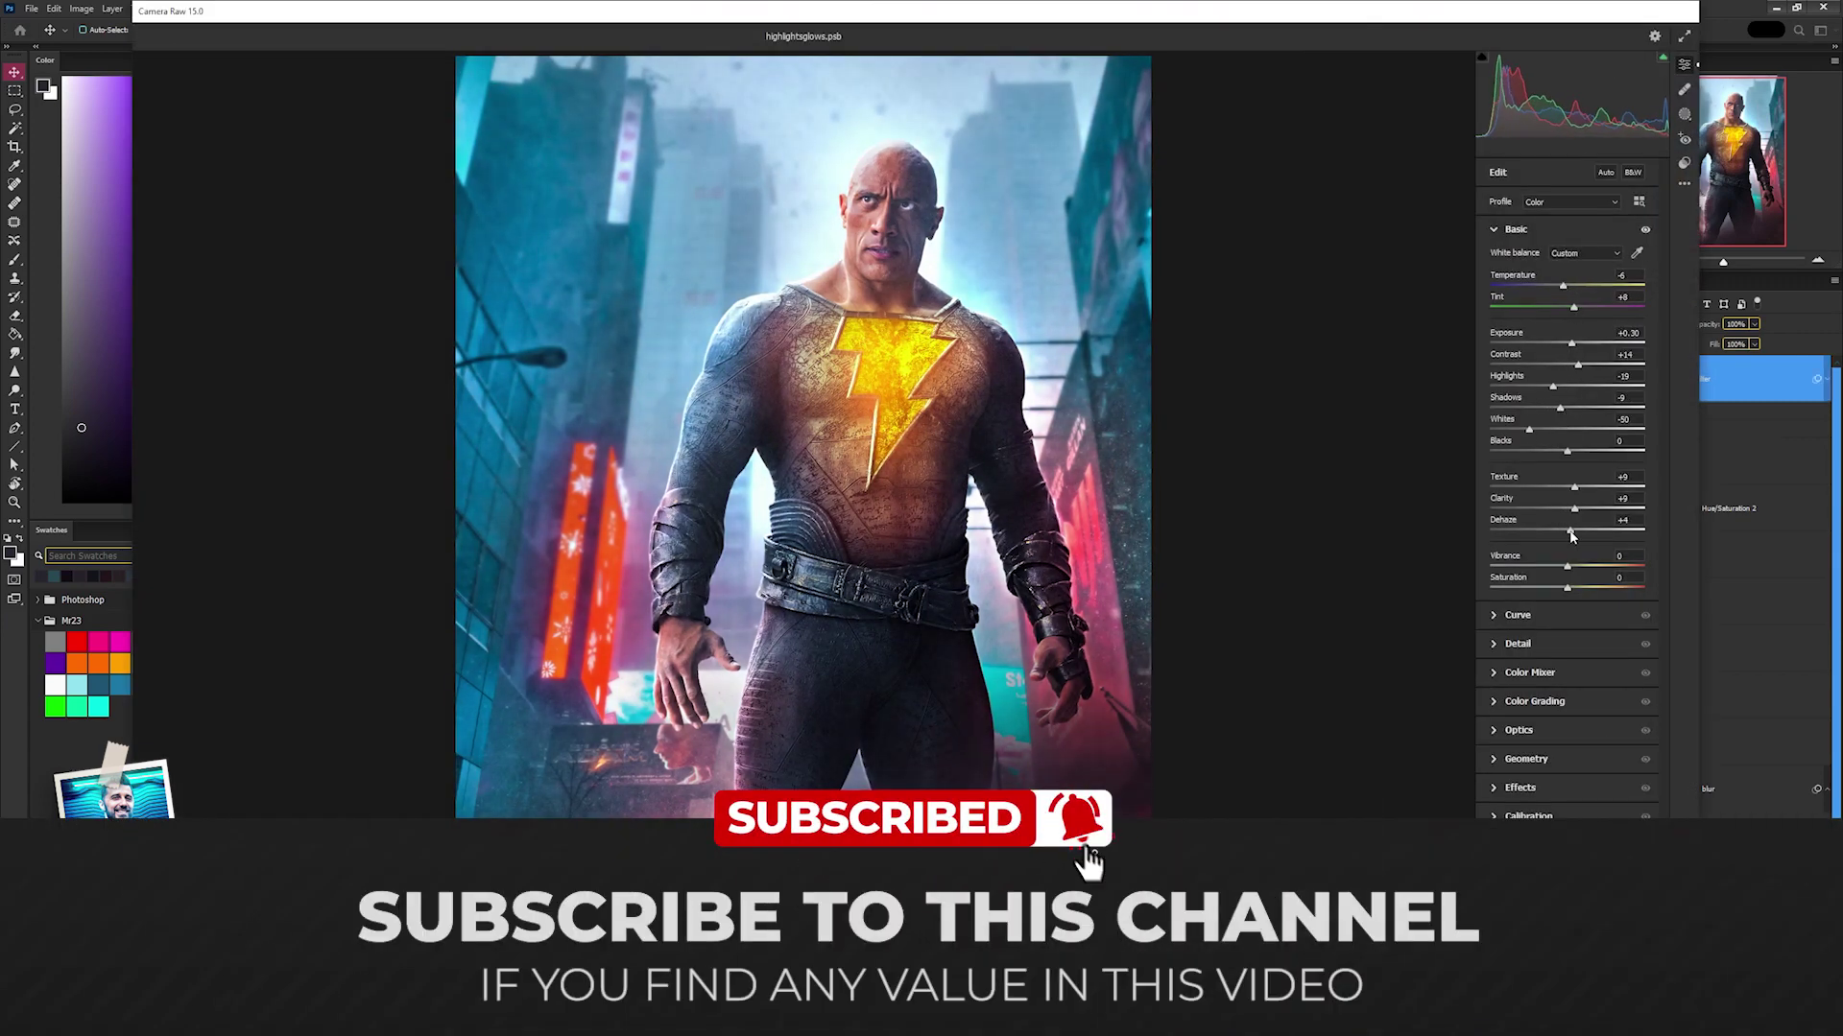
Increase the sharpening and noise reduction in the Camera Raw Filter, and add a little grain to the image.
left_click(1518, 643)
left_click_drag(1491, 323, 1535, 323)
left_click_drag(1490, 350, 1538, 349)
left_click(1520, 554)
left_click_drag(1490, 465, 1513, 466)
Calibrate the Blue Primary colour with Saturation at -12 and Hue at +16.
left_click(1528, 520)
left_click_drag(1567, 730, 1558, 729)
left_click_drag(1567, 708, 1581, 710)
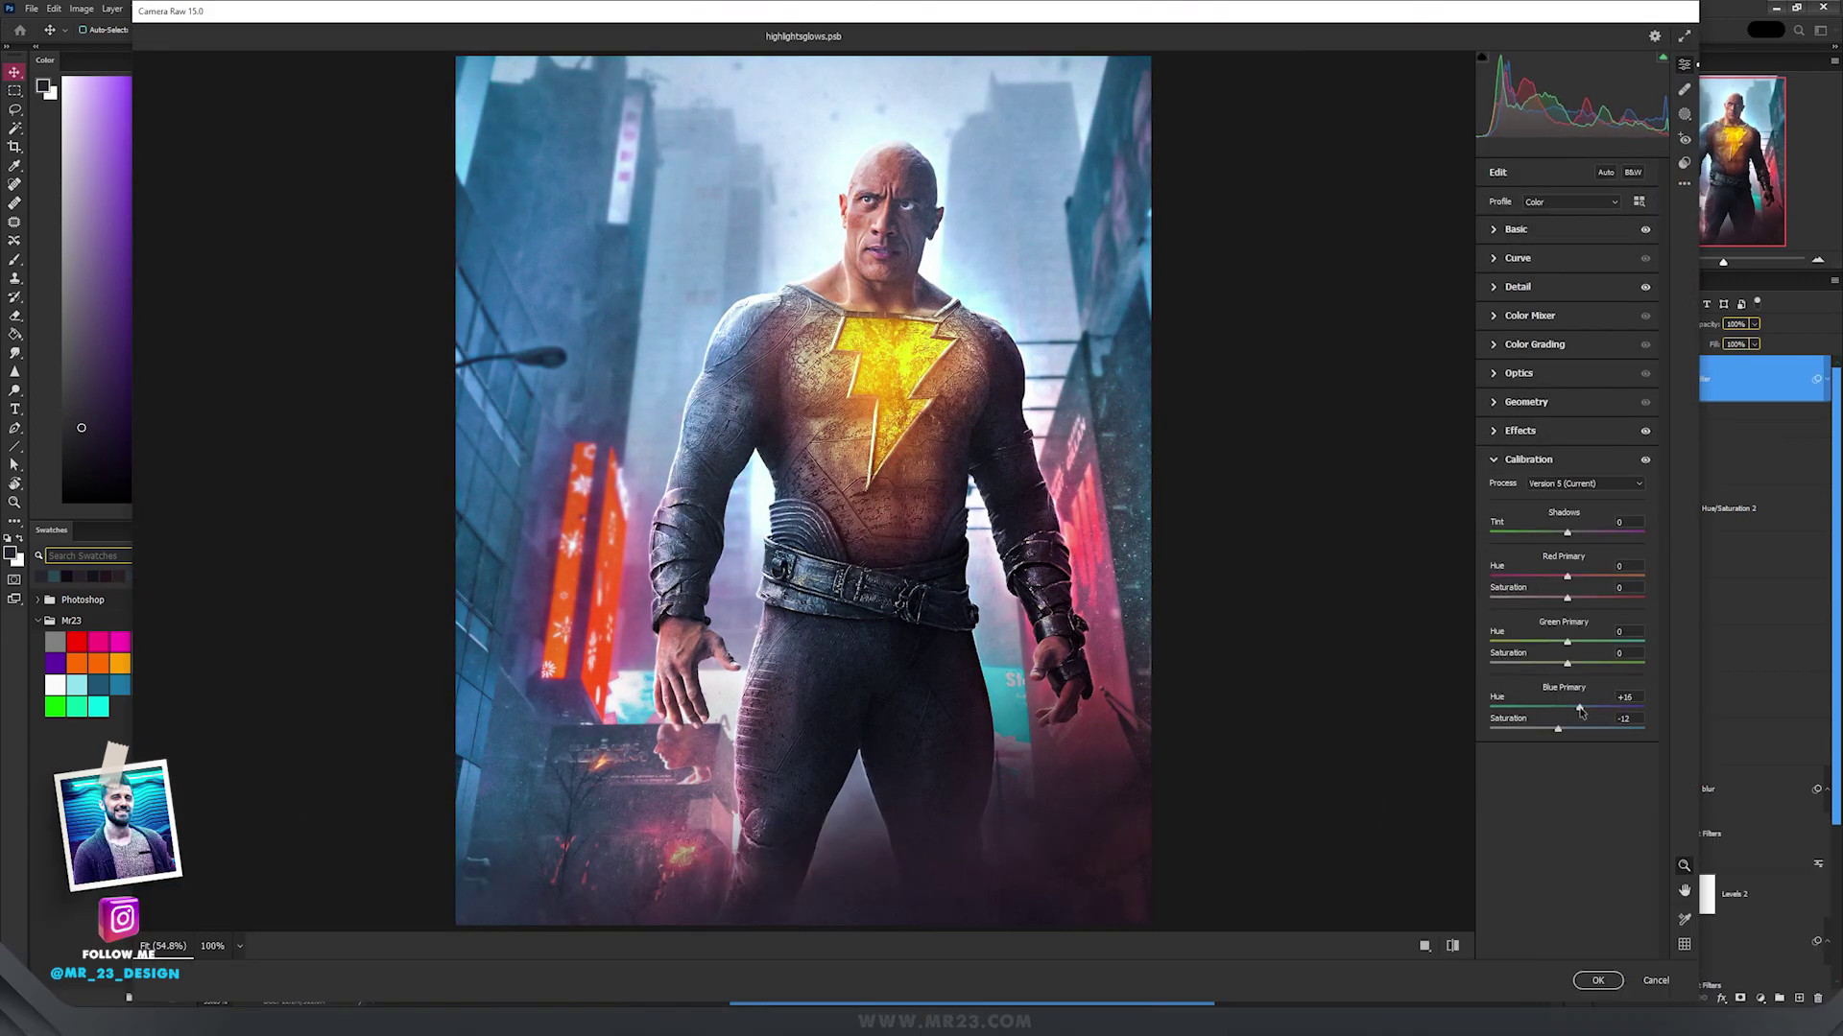